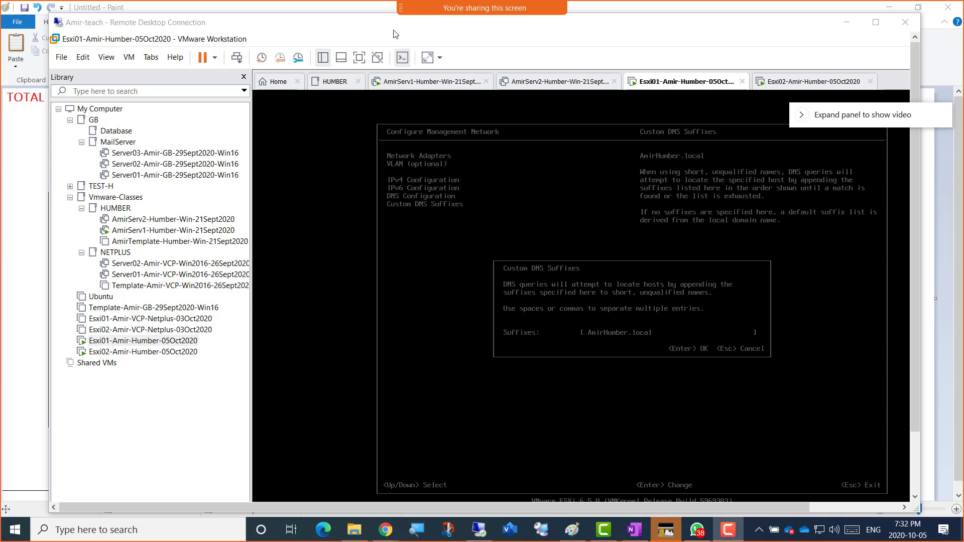
Step: Bring up the Paint network plan and tick the Esxi01 and Esxi02 hosts in dark red
click(572, 529)
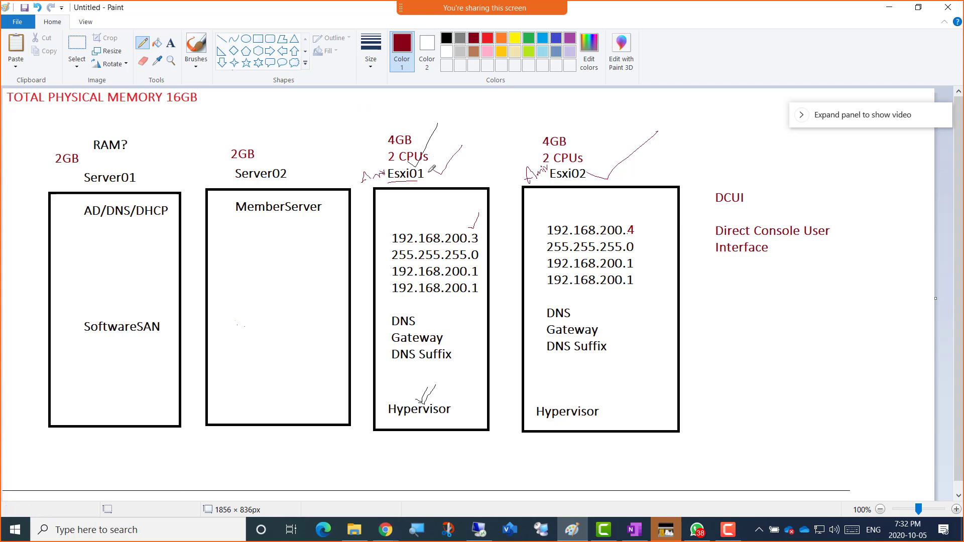
drag(430, 169, 459, 157)
drag(604, 184, 637, 159)
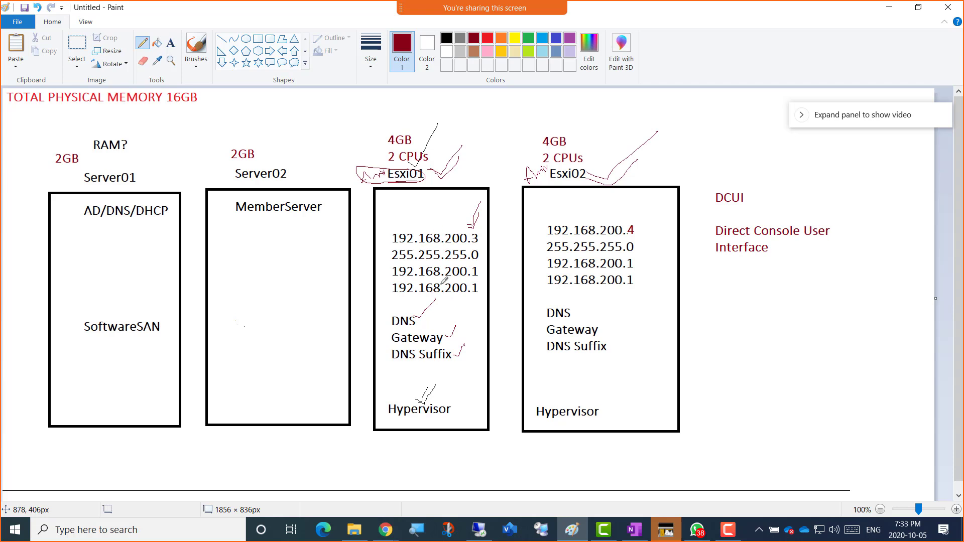
click(729, 531)
click(729, 531)
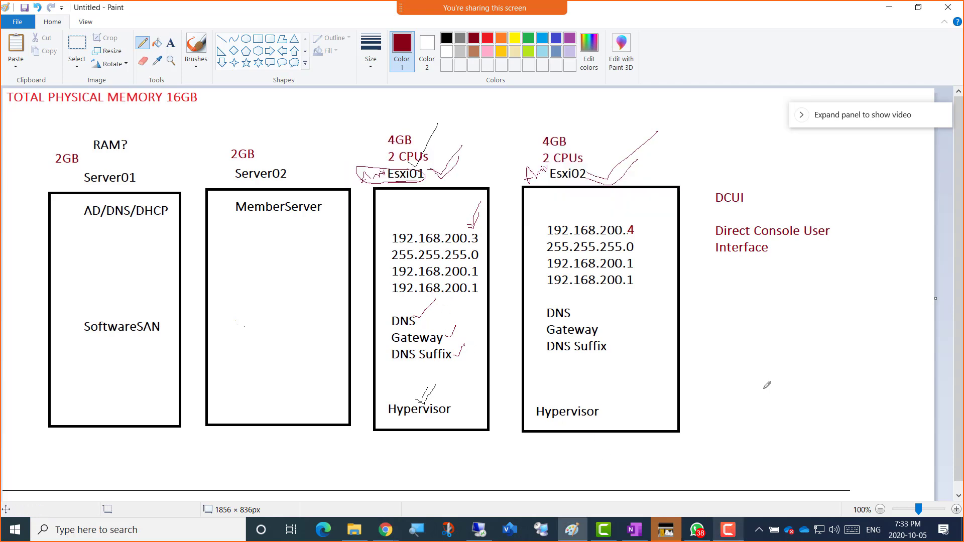
Step: Minimize Paint, move the Camtasia recorder panel to the bottom, and enable ScreenDraw over the console
click(888, 11)
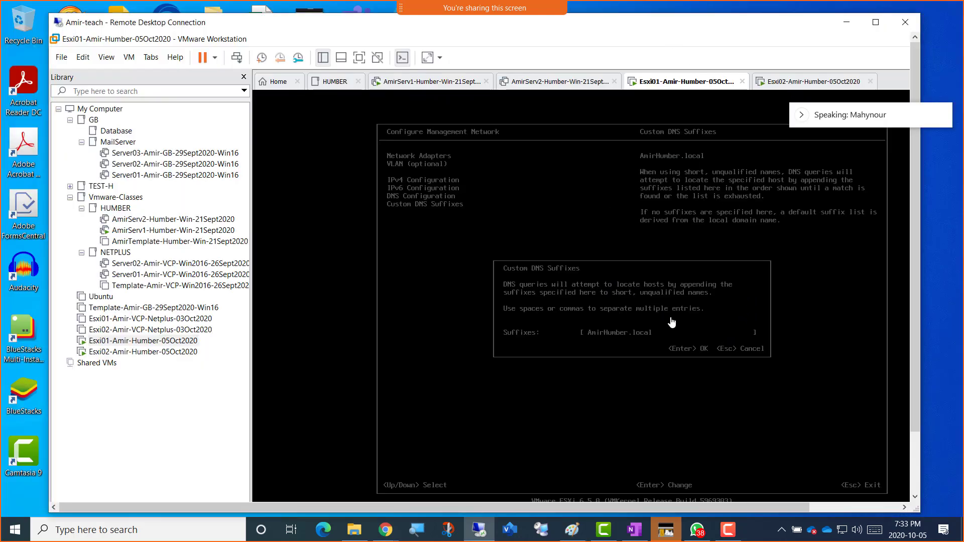
click(729, 535)
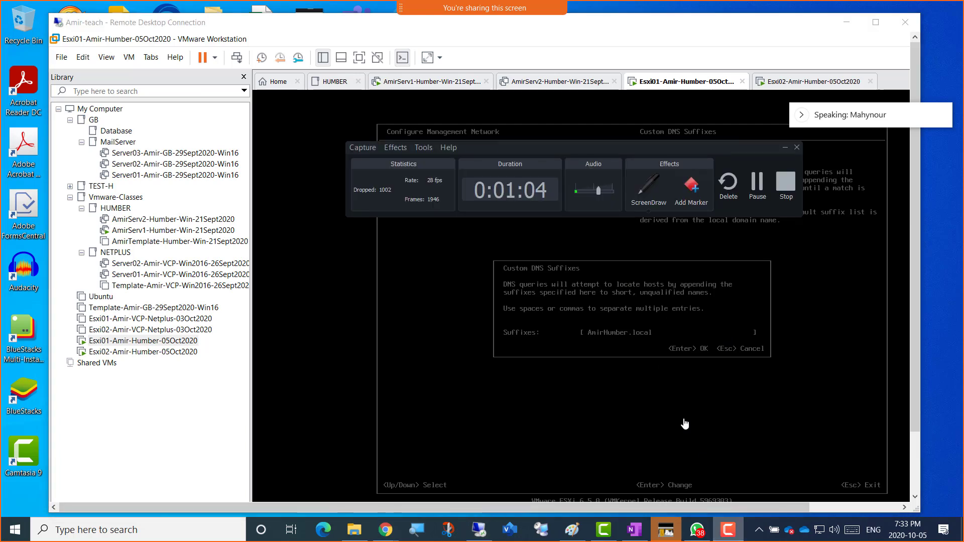
drag(573, 146, 457, 471)
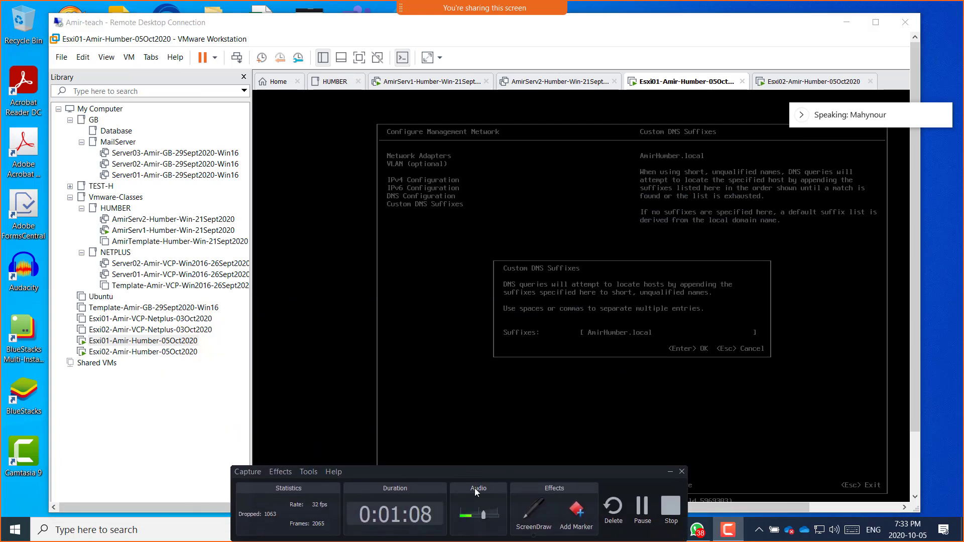
click(530, 516)
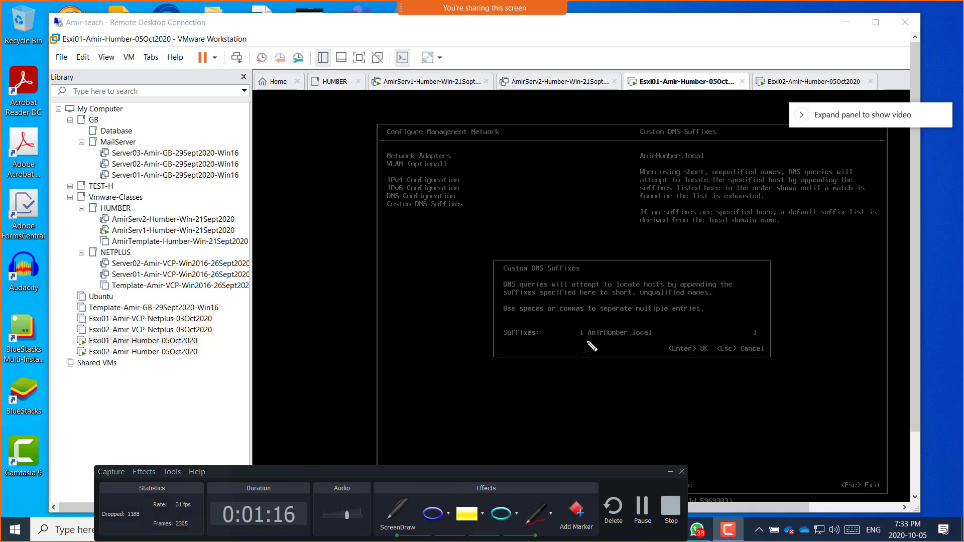
Step: Underline AmirHumber.local in red and sketch a triangle labelled Tor beside the console
drag(586, 340, 652, 338)
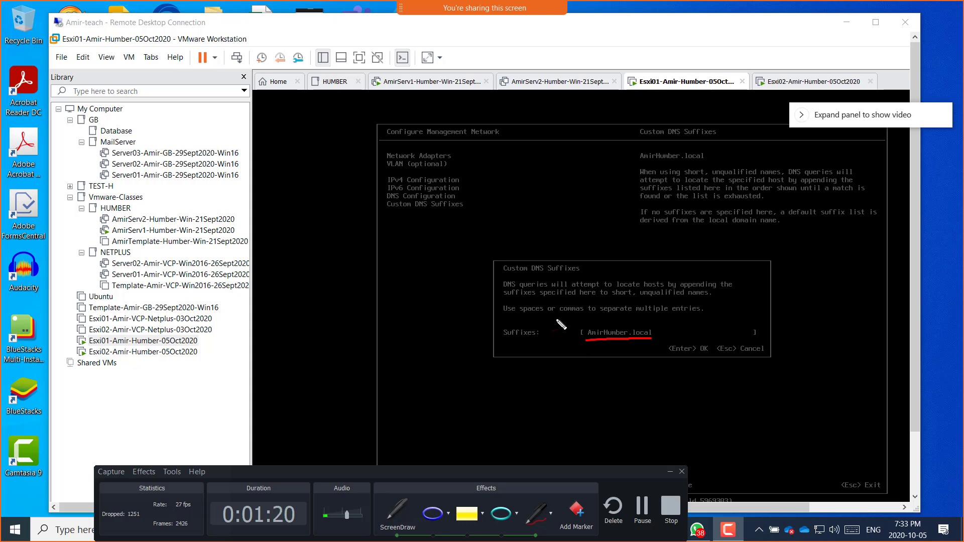
mouse_move(298, 172)
mouse_down()
mouse_move(296, 211)
mouse_move(307, 217)
mouse_up()
mouse_move(297, 147)
mouse_down()
mouse_move(318, 149)
mouse_move(314, 134)
mouse_move(335, 124)
mouse_up()
Step: Draw a second triangle labelled NY and add a box beside each triangle
drag(350, 358, 348, 405)
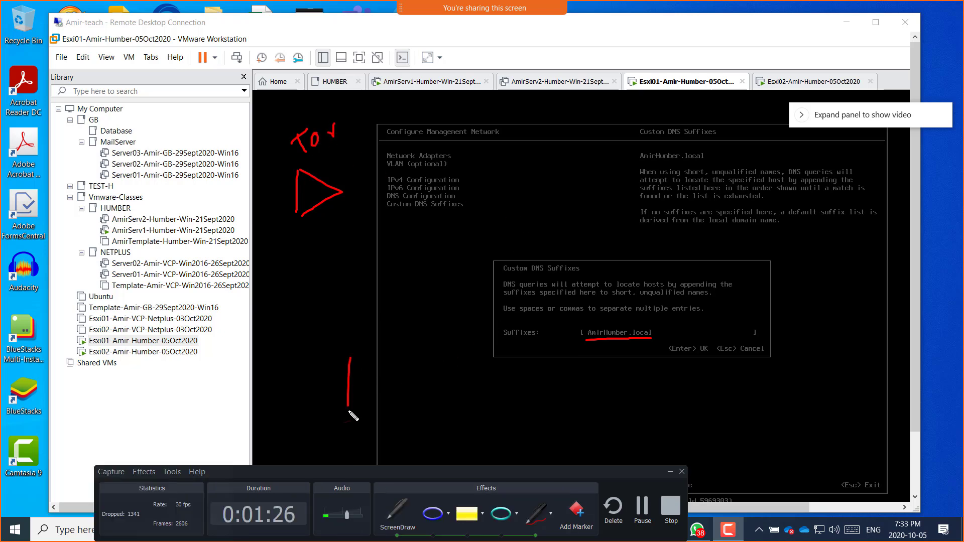
mouse_move(354, 358)
mouse_down()
mouse_move(350, 419)
mouse_move(341, 416)
mouse_up()
mouse_move(345, 331)
mouse_down()
mouse_move(359, 345)
mouse_move(374, 321)
mouse_move(393, 327)
mouse_move(395, 343)
mouse_up()
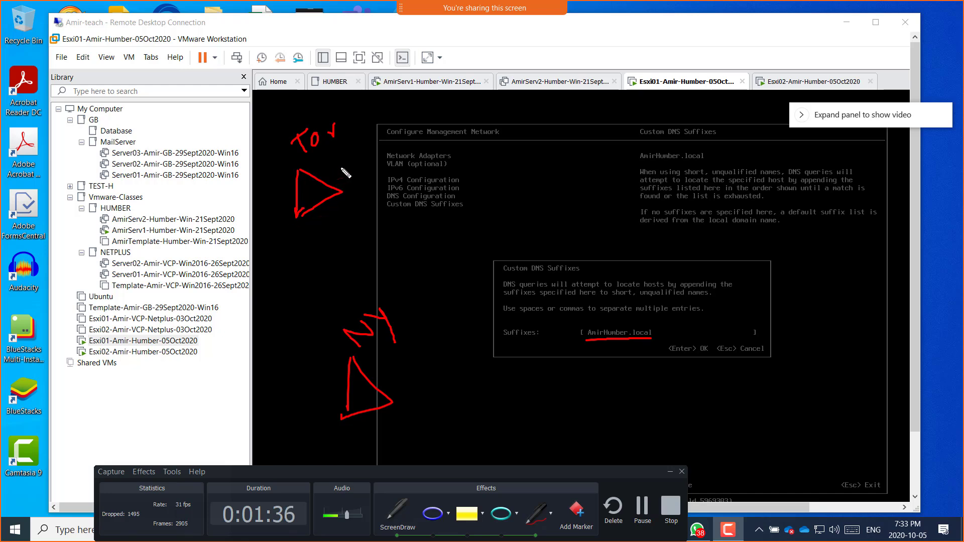
mouse_move(340, 173)
mouse_down()
mouse_move(359, 159)
mouse_move(402, 174)
mouse_move(354, 156)
mouse_up()
mouse_move(393, 374)
mouse_down()
mouse_move(424, 366)
mouse_move(435, 399)
mouse_move(393, 374)
mouse_move(469, 387)
mouse_move(435, 359)
mouse_up()
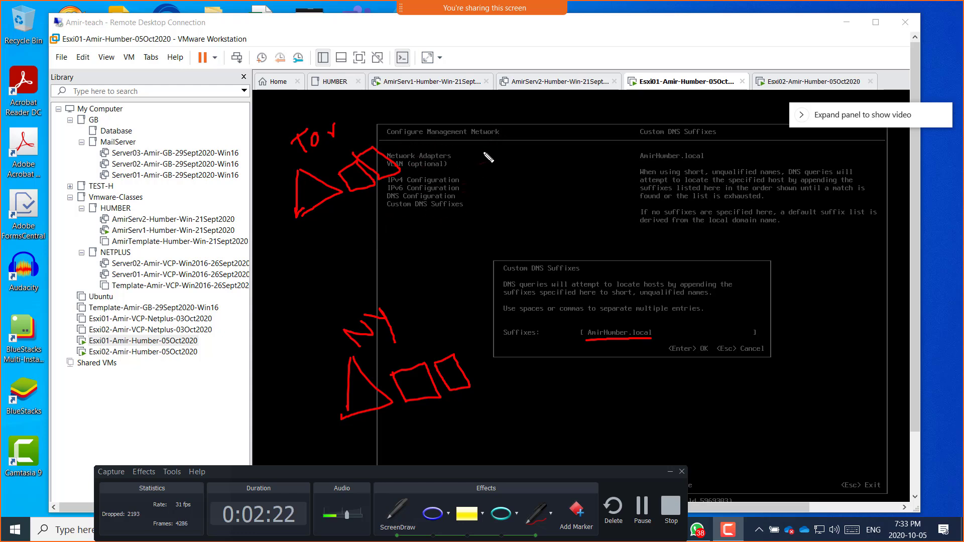
Step: Handwrite the domain names Tor.humber.local and Ny.humber.local in red
mouse_move(475, 149)
mouse_down()
mouse_move(489, 134)
mouse_move(491, 161)
mouse_move(512, 134)
mouse_move(590, 95)
mouse_move(651, 96)
mouse_up()
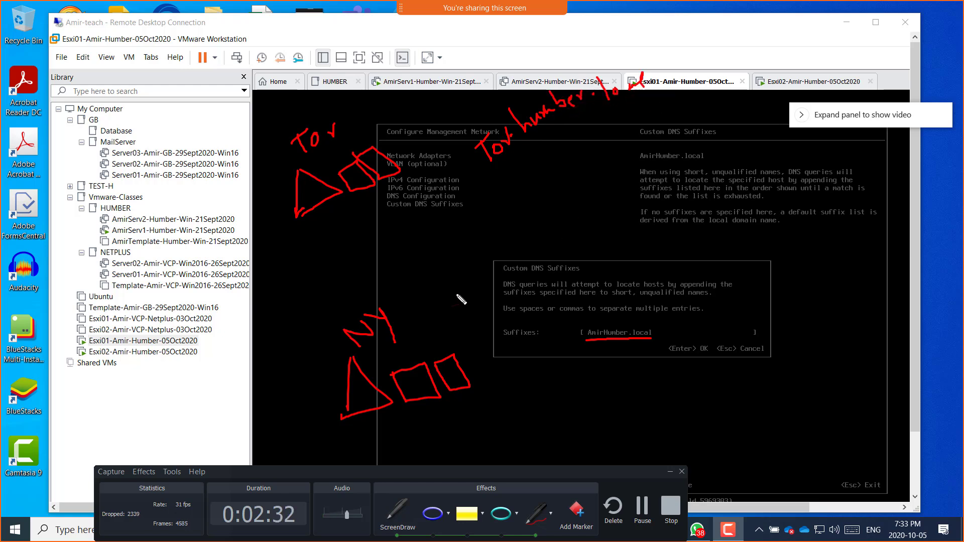
mouse_move(420, 301)
mouse_down()
mouse_move(436, 319)
mouse_move(464, 294)
mouse_move(483, 312)
mouse_move(481, 303)
mouse_up()
click(477, 291)
drag(469, 262, 494, 276)
mouse_move(492, 266)
mouse_down()
mouse_move(509, 244)
mouse_move(522, 253)
mouse_move(561, 218)
mouse_move(578, 226)
mouse_move(617, 214)
mouse_move(609, 190)
mouse_up()
click(553, 240)
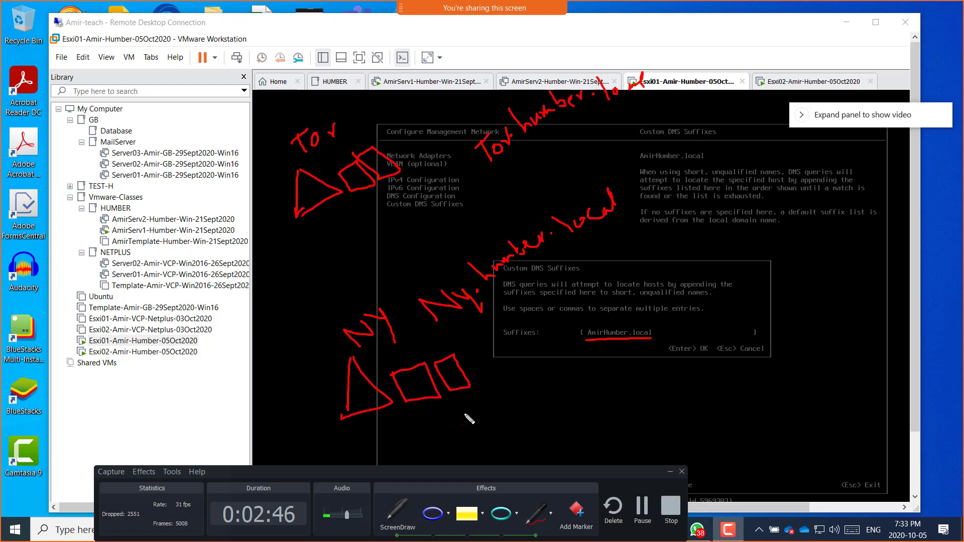
Step: Draw small host boxes under the NY and Tor triangles and label the NY hosts
mouse_move(376, 441)
mouse_down()
mouse_move(366, 435)
mouse_move(370, 452)
mouse_move(376, 432)
mouse_move(402, 447)
mouse_move(395, 453)
mouse_move(374, 436)
mouse_up()
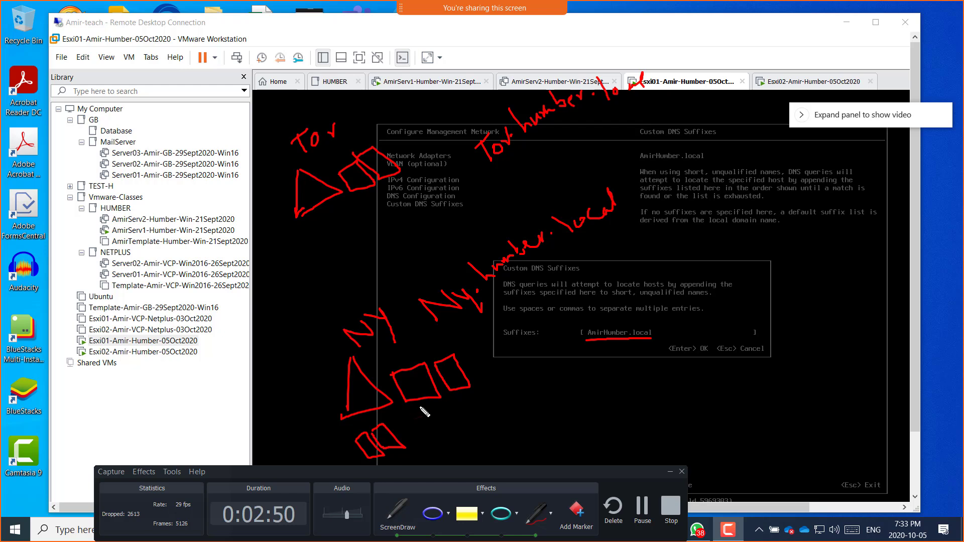
mouse_move(421, 409)
mouse_down()
mouse_move(428, 421)
mouse_move(431, 407)
mouse_move(434, 420)
mouse_move(452, 417)
mouse_move(485, 396)
mouse_move(514, 405)
mouse_up()
mouse_move(357, 204)
mouse_down()
mouse_move(368, 217)
mouse_move(388, 216)
mouse_up()
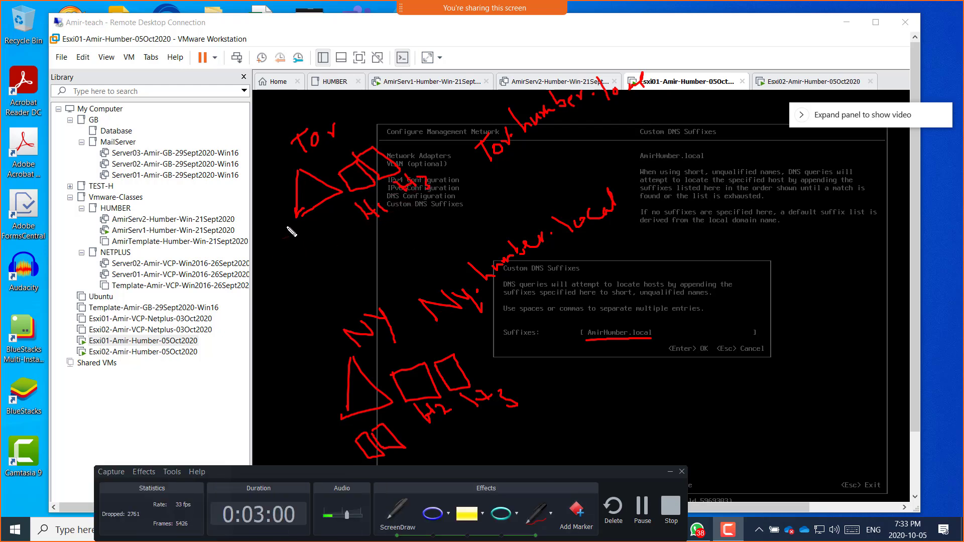
drag(288, 227, 313, 239)
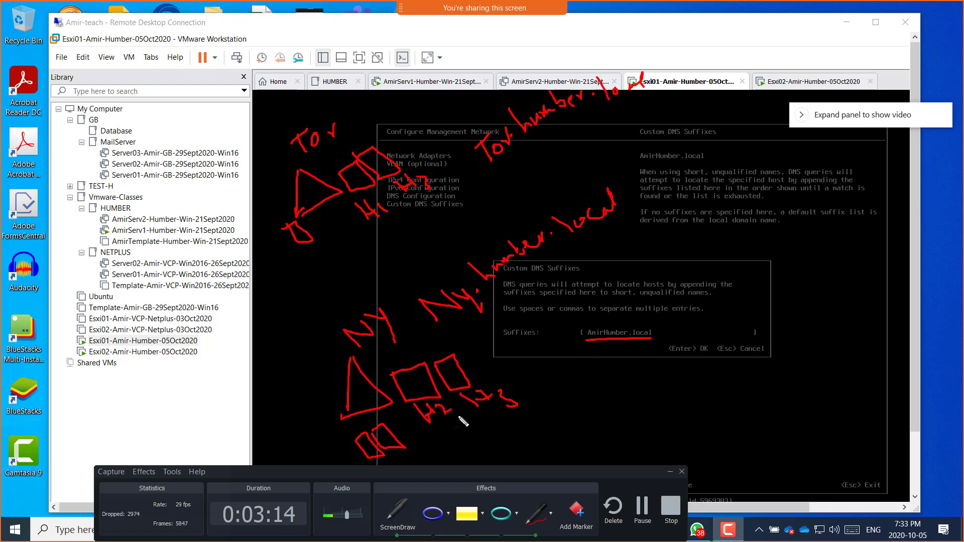
drag(451, 414, 458, 414)
drag(499, 389, 533, 412)
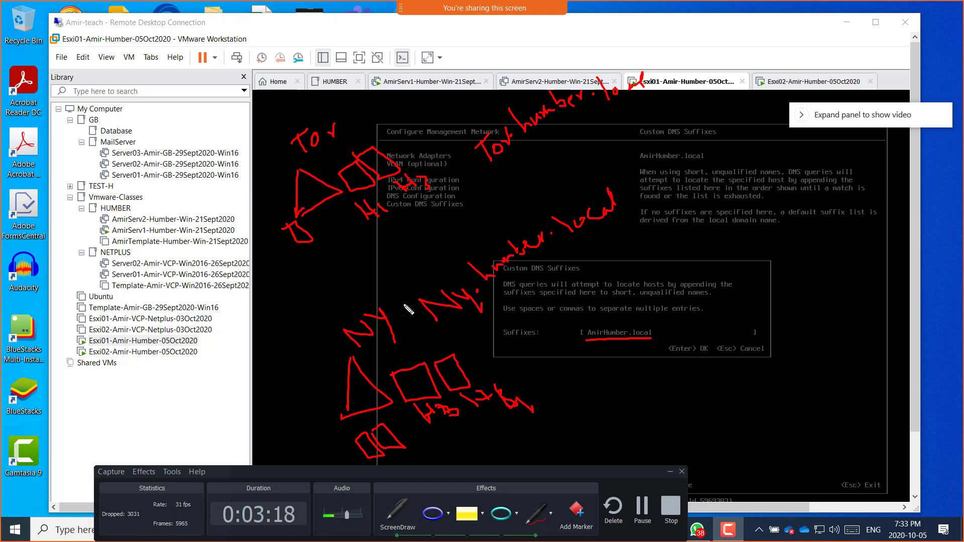
Step: Write the H3.Ny host name and the H1 host label
mouse_move(572, 375)
mouse_down()
mouse_move(589, 399)
mouse_move(600, 384)
mouse_move(613, 393)
mouse_move(626, 389)
mouse_move(632, 368)
mouse_move(650, 377)
mouse_move(695, 342)
mouse_up()
click(651, 372)
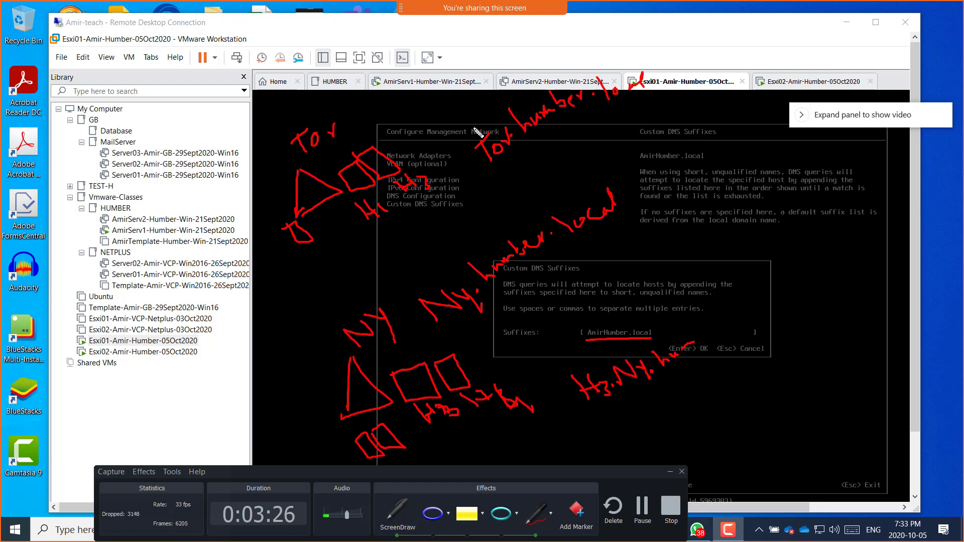
drag(406, 94, 419, 119)
drag(420, 109, 460, 107)
Step: Add a dot after H1, draw a line from Tor to its name, and underline 'Suffixes:'
click(458, 96)
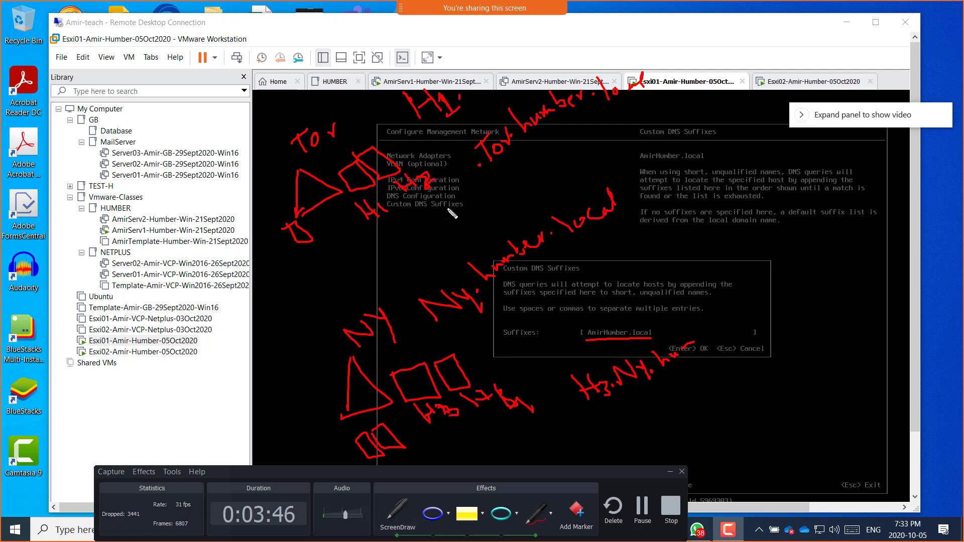
drag(430, 206, 575, 145)
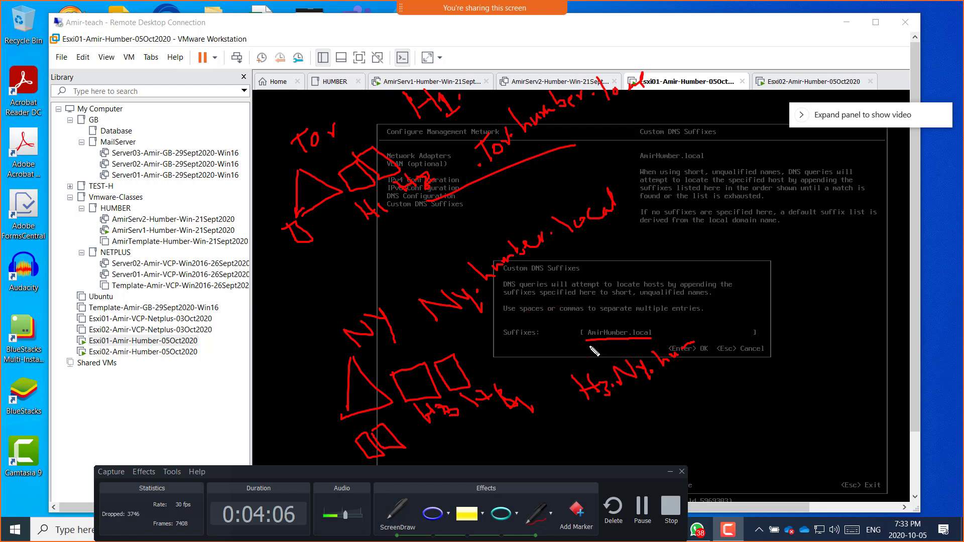
drag(504, 339, 536, 340)
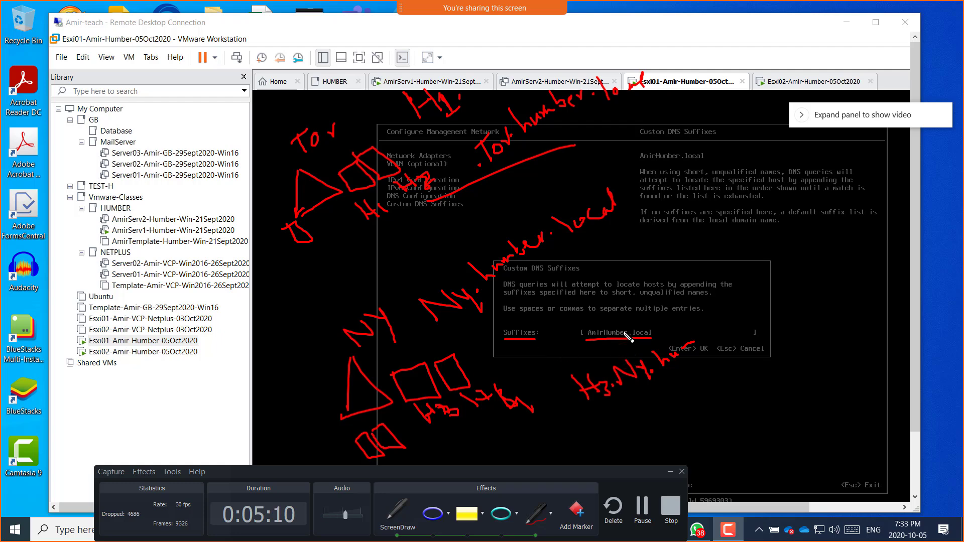
Step: Snip the annotated console region with Win+Shift+S, then exit ScreenDraw to clear the ink
key(super+shift+s)
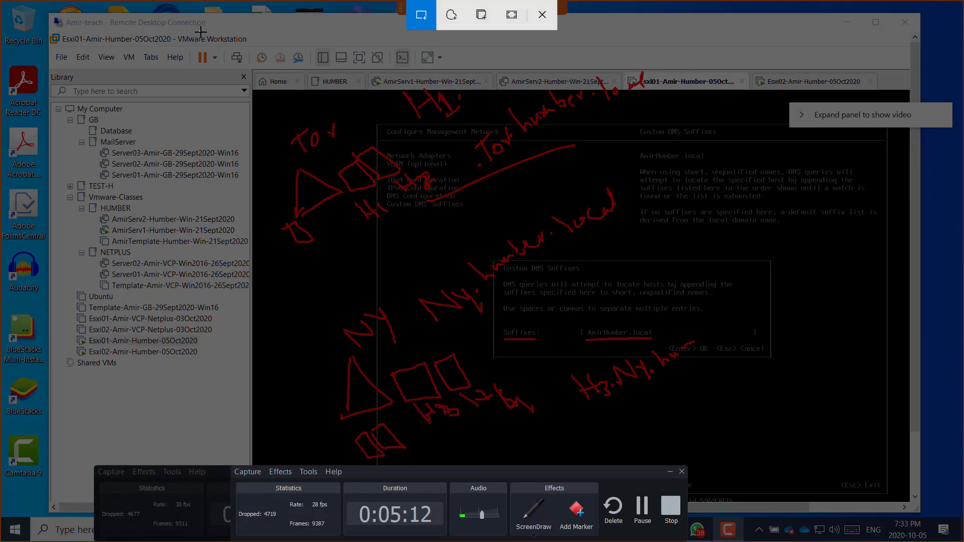
mouse_move(200, 31)
mouse_down()
mouse_move(729, 315)
mouse_move(840, 471)
mouse_move(840, 458)
mouse_up()
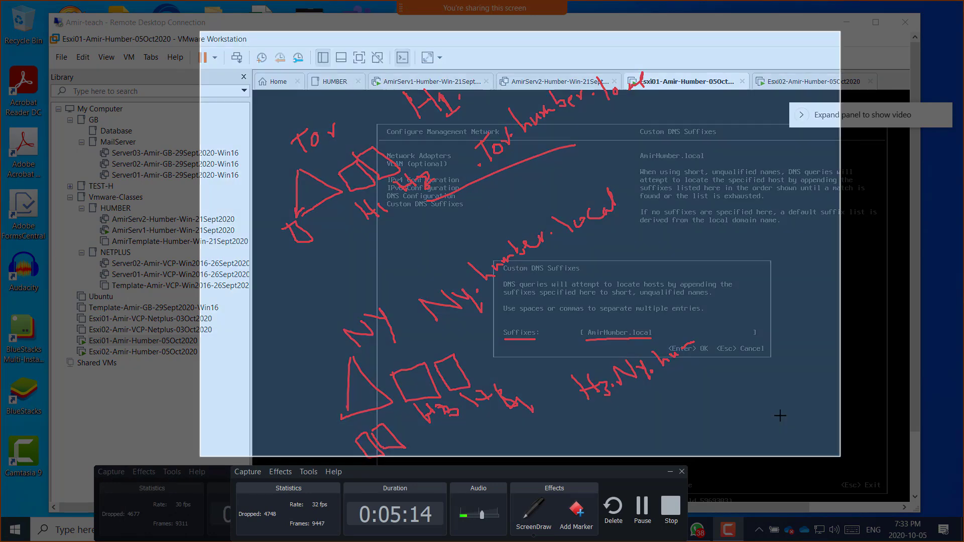
key(Escape)
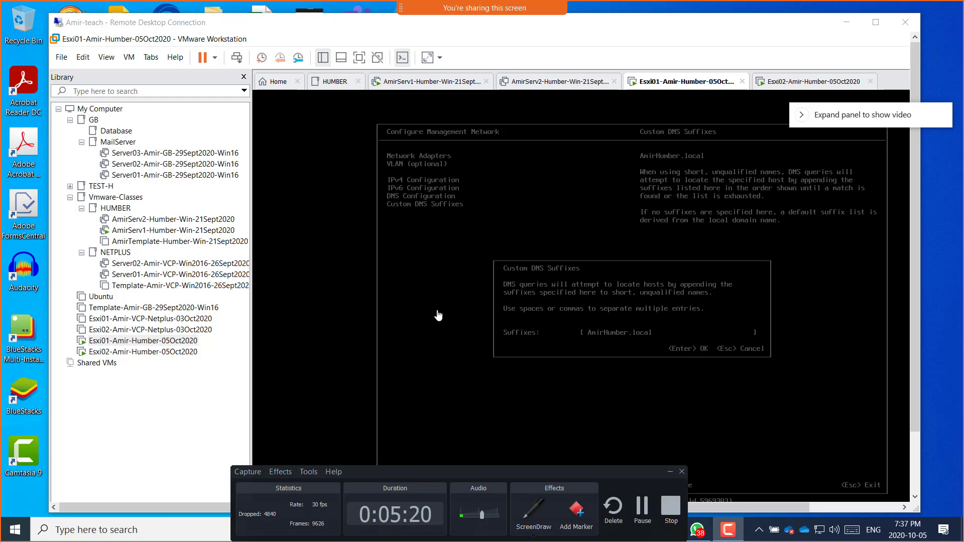
click(670, 472)
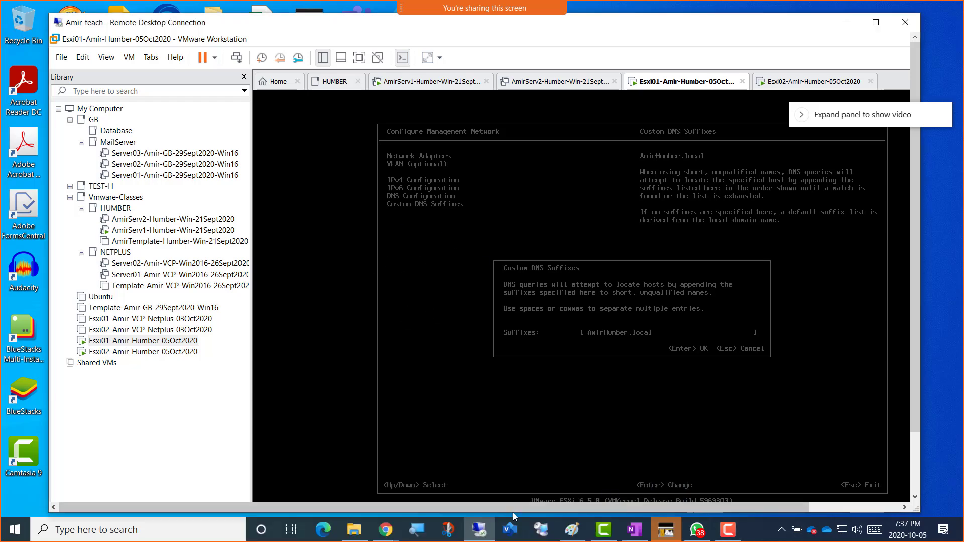
mouse_move(385, 529)
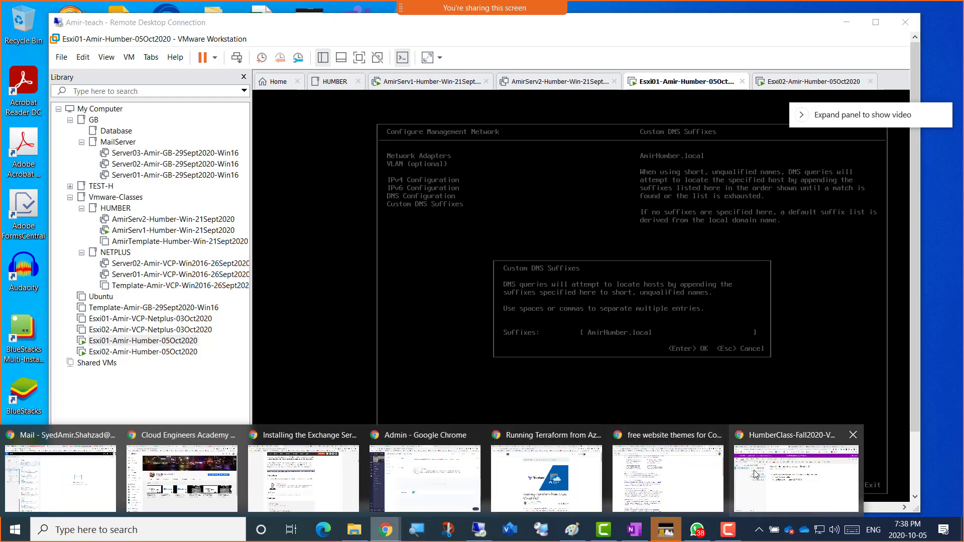
click(773, 480)
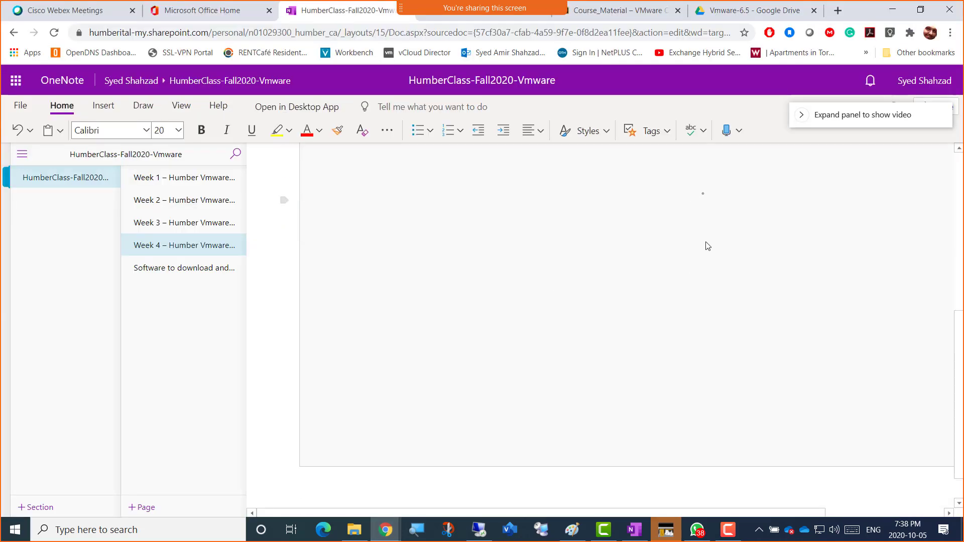
click(892, 10)
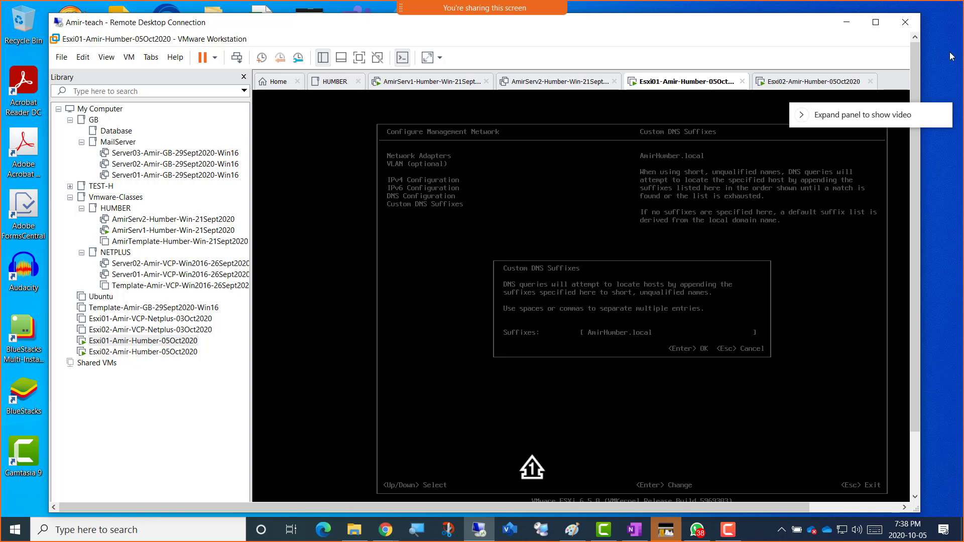
Step: Give the Esxi01 VM keyboard focus and close the Custom DNS Suffixes dialog showing AmirHumber.local
click(675, 312)
key(Return)
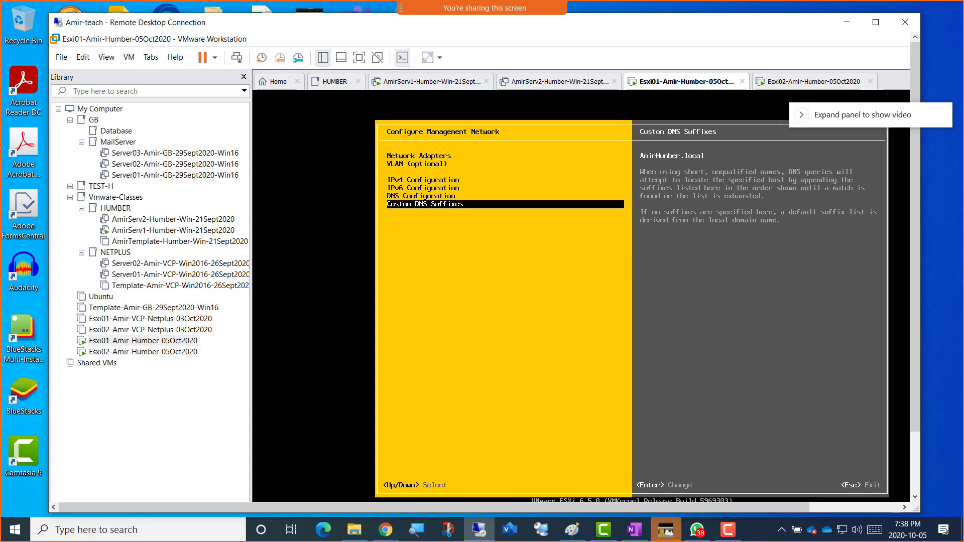
key(Up)
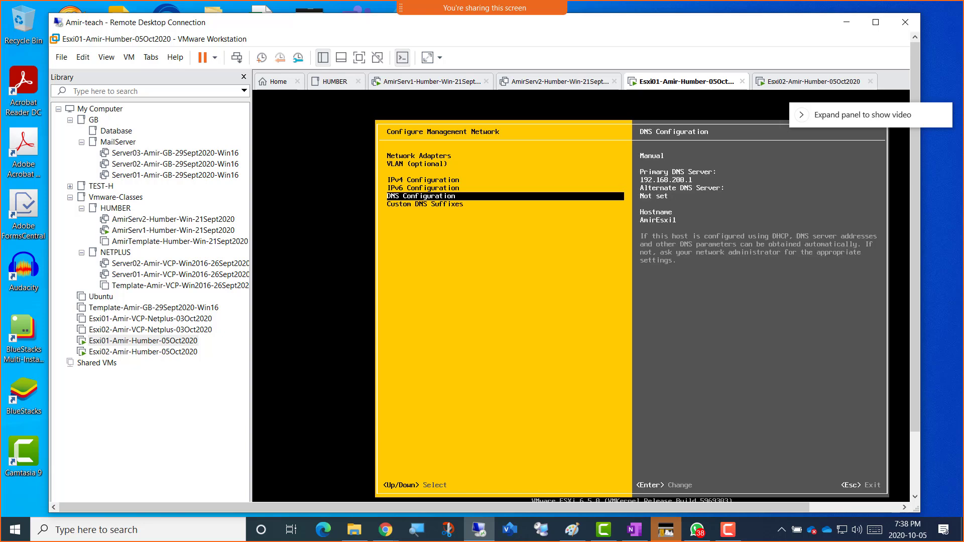
key(Down)
key(Up)
key(ctrl+alt)
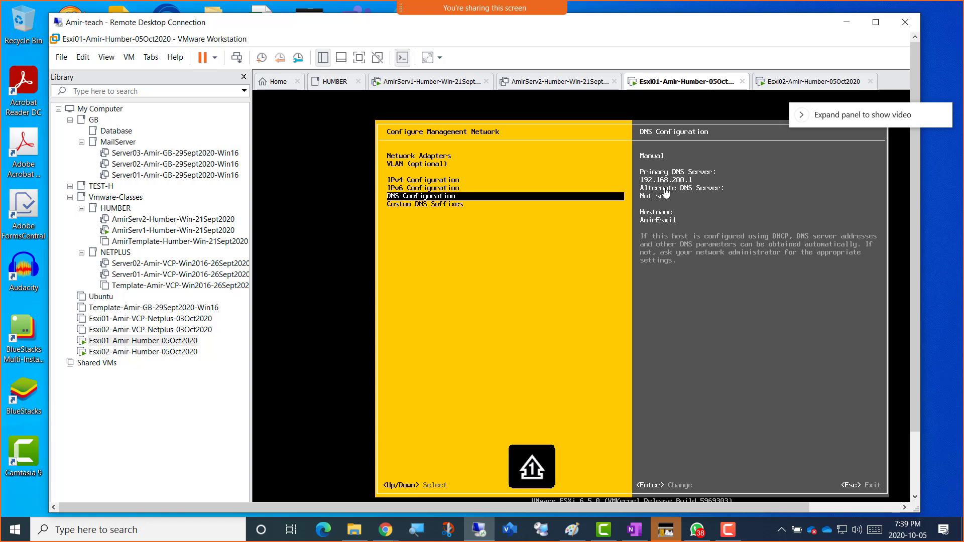
click(480, 242)
key(Up)
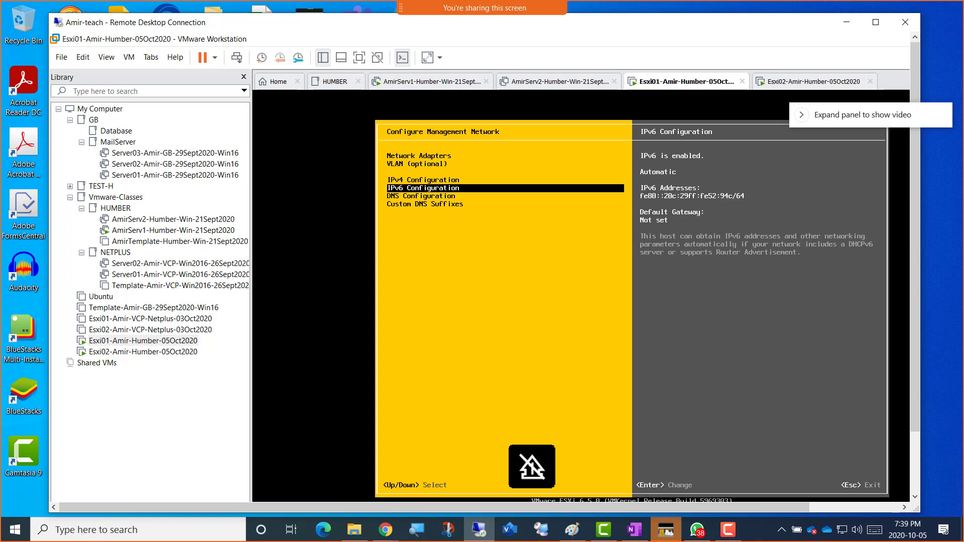
key(Up)
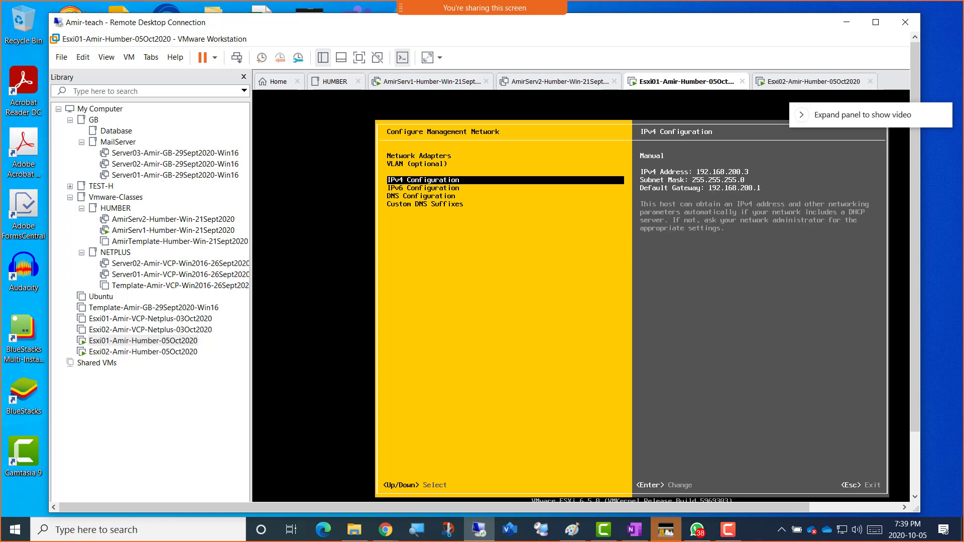
key(ctrl+alt)
click(499, 263)
key(Down)
key(Down)
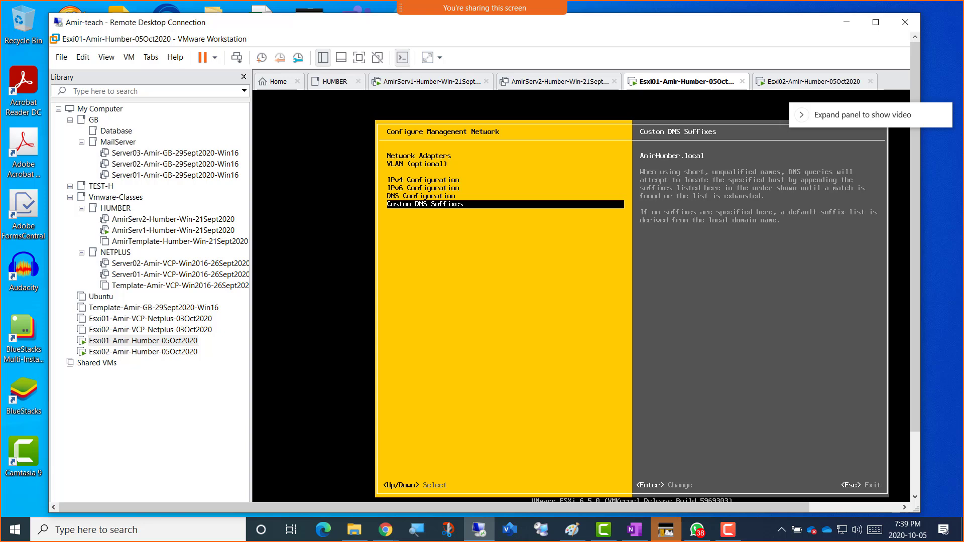
Step: Turn on the ScreenDraw red pen and underline AmirHumber.local
click(728, 530)
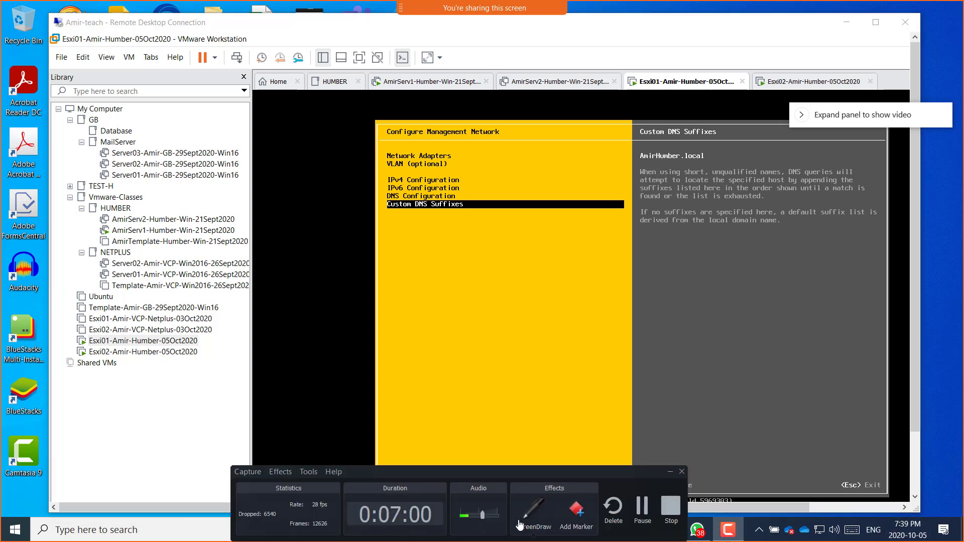
click(532, 513)
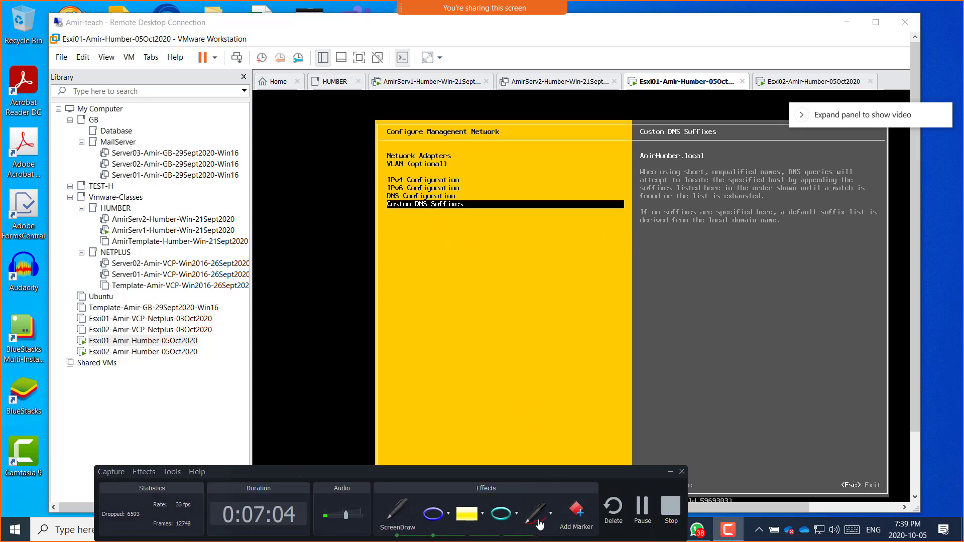
click(538, 522)
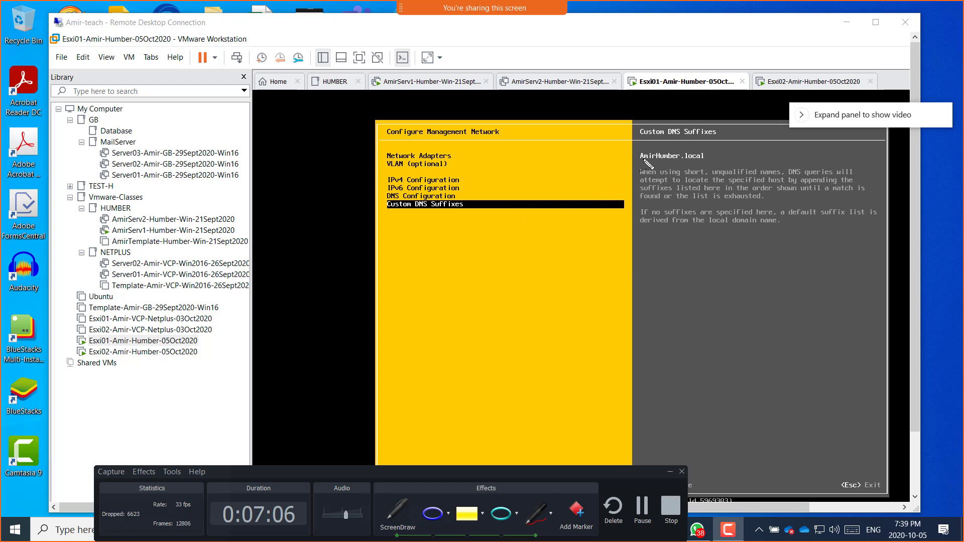
drag(641, 161, 691, 159)
Step: Sketch two site boxes, write Tor, and label the boxes H1 and H2
mouse_move(504, 264)
mouse_down()
mouse_move(525, 258)
mouse_move(526, 303)
mouse_move(503, 265)
mouse_up()
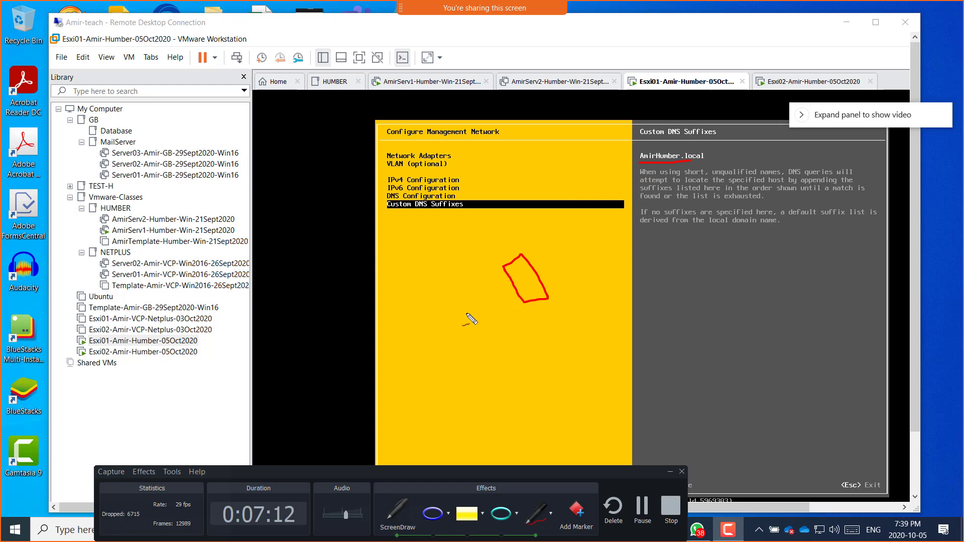
drag(428, 304, 412, 325)
mouse_move(419, 316)
mouse_down()
mouse_move(429, 336)
mouse_move(442, 327)
mouse_up()
drag(450, 314, 457, 307)
mouse_move(615, 395)
mouse_down()
mouse_move(623, 404)
mouse_move(676, 374)
mouse_up()
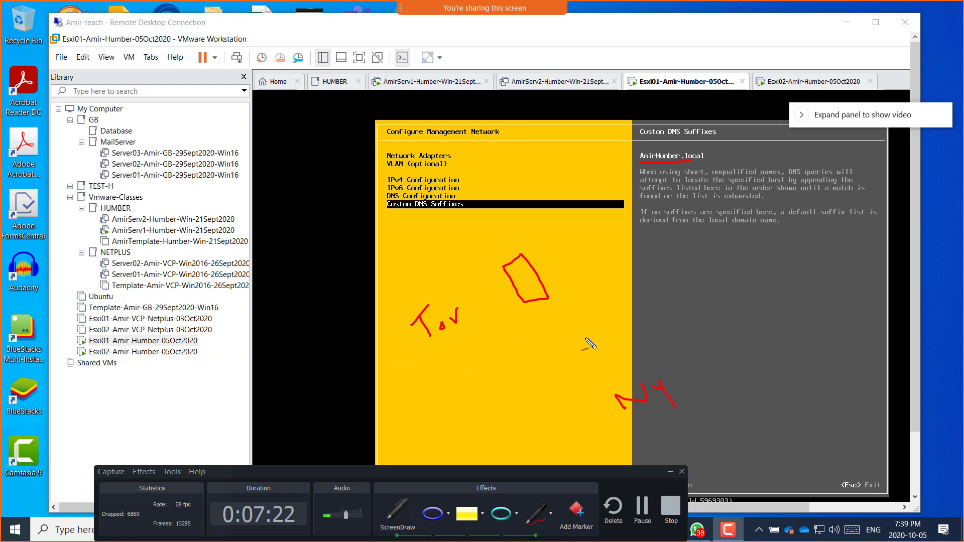
mouse_move(684, 357)
mouse_down()
mouse_move(732, 396)
mouse_move(686, 366)
mouse_up()
mouse_move(547, 261)
mouse_down()
mouse_move(558, 277)
mouse_move(574, 266)
mouse_up()
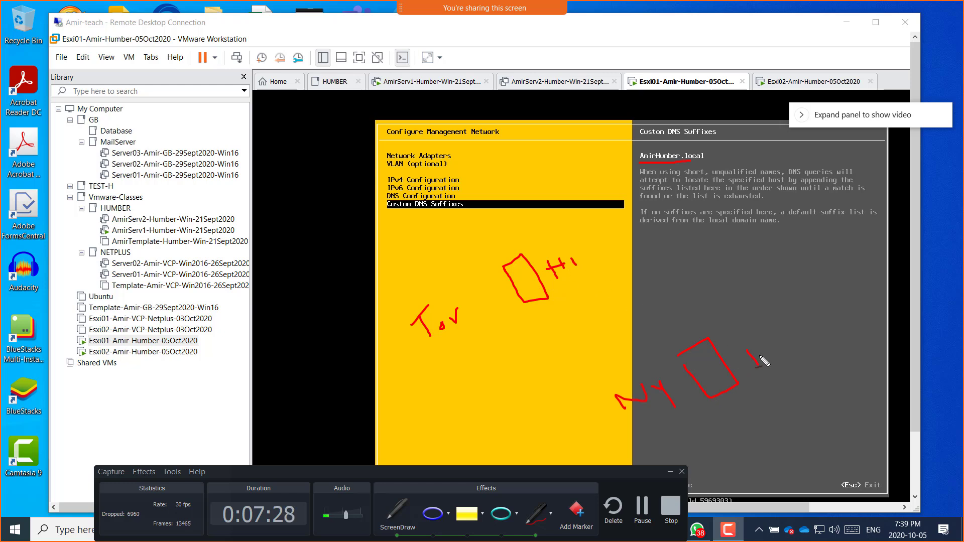
mouse_move(769, 337)
mouse_down()
mouse_move(761, 350)
mouse_move(800, 346)
mouse_up()
Step: Tick the Esxi01 and Esxi02 hosts and sketch a labelled triangle for another site
mouse_move(652, 64)
mouse_down()
mouse_move(662, 72)
mouse_move(672, 56)
mouse_up()
drag(784, 59, 820, 40)
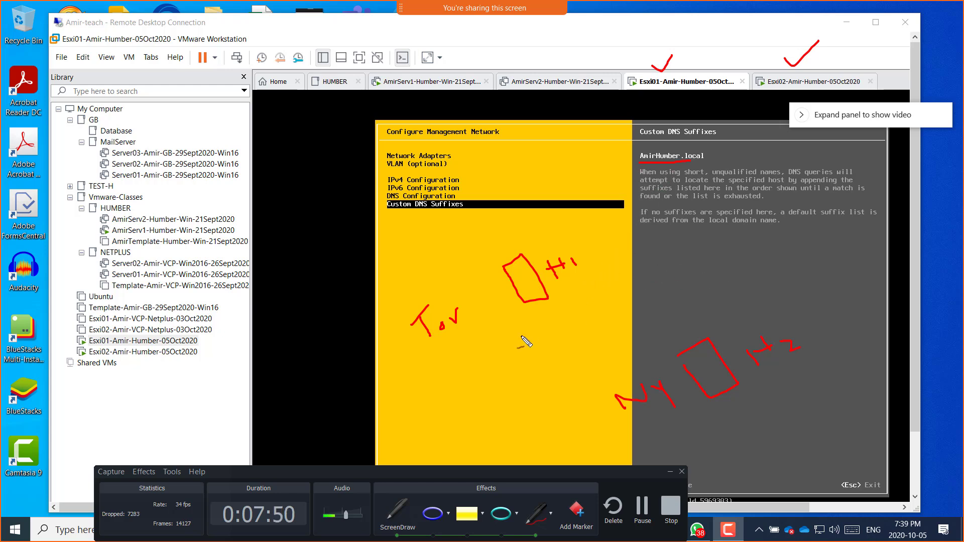
mouse_move(384, 260)
mouse_down()
mouse_move(384, 218)
mouse_move(411, 242)
mouse_move(384, 260)
mouse_up()
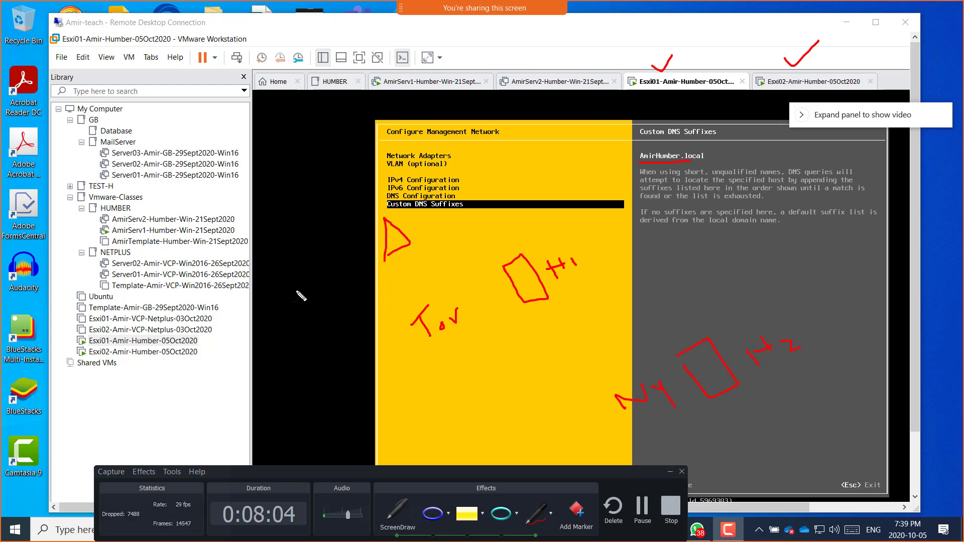
mouse_move(352, 210)
mouse_down()
mouse_move(367, 198)
mouse_move(357, 220)
mouse_move(394, 200)
mouse_up()
Step: Write the site names NY, Lon and Tok, and start Beij at the top
drag(806, 277, 813, 294)
drag(829, 293, 840, 289)
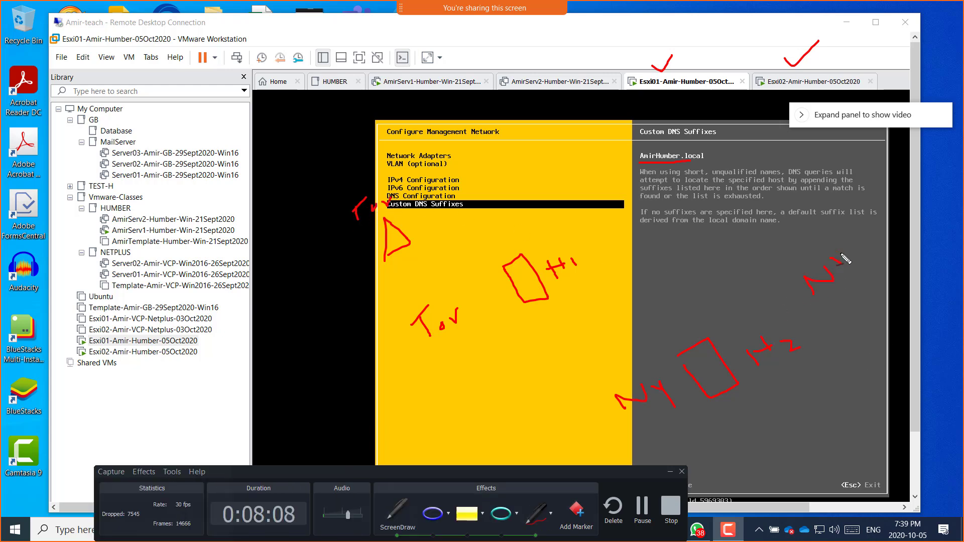
drag(842, 254, 855, 279)
mouse_move(295, 406)
mouse_down()
mouse_move(316, 430)
mouse_move(324, 426)
mouse_up()
drag(334, 411, 329, 411)
drag(339, 400, 360, 403)
mouse_move(257, 180)
mouse_down()
mouse_move(276, 159)
mouse_move(269, 184)
mouse_move(284, 163)
mouse_up()
mouse_move(288, 144)
mouse_down()
mouse_move(307, 170)
mouse_move(325, 160)
mouse_up()
drag(510, 97, 514, 111)
mouse_move(511, 90)
mouse_down()
mouse_move(524, 118)
mouse_move(558, 107)
mouse_move(522, 122)
mouse_up()
Step: Finish Beij at the top and write the example suffix Ny.humber.local
click(553, 91)
click(565, 89)
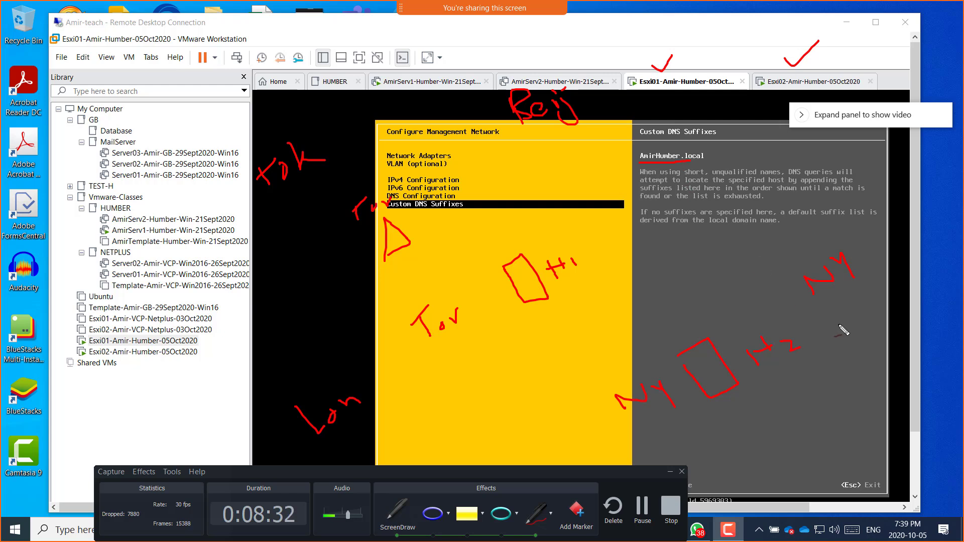
mouse_move(844, 332)
mouse_down()
mouse_move(856, 314)
mouse_move(868, 341)
mouse_move(875, 321)
mouse_up()
drag(882, 316, 956, 230)
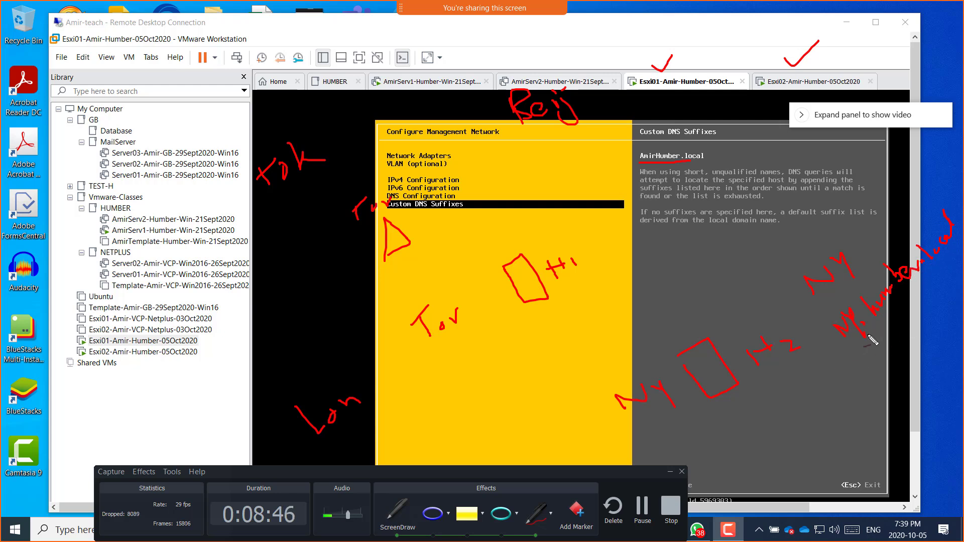
click(833, 343)
Step: Label it H2, draw a connecting line, and bracket the NY suffix notes
mouse_move(803, 370)
mouse_down()
mouse_move(818, 386)
mouse_move(824, 371)
mouse_up()
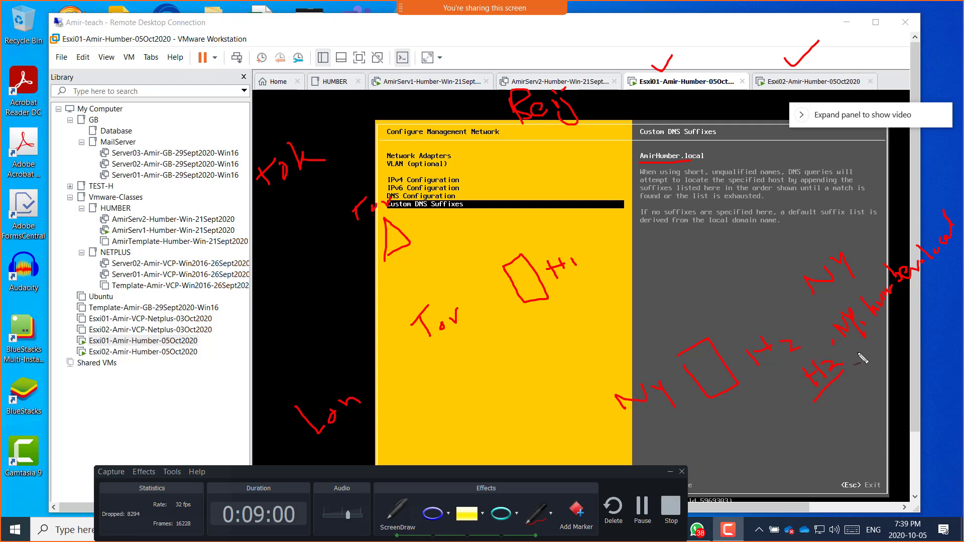
drag(860, 360, 959, 257)
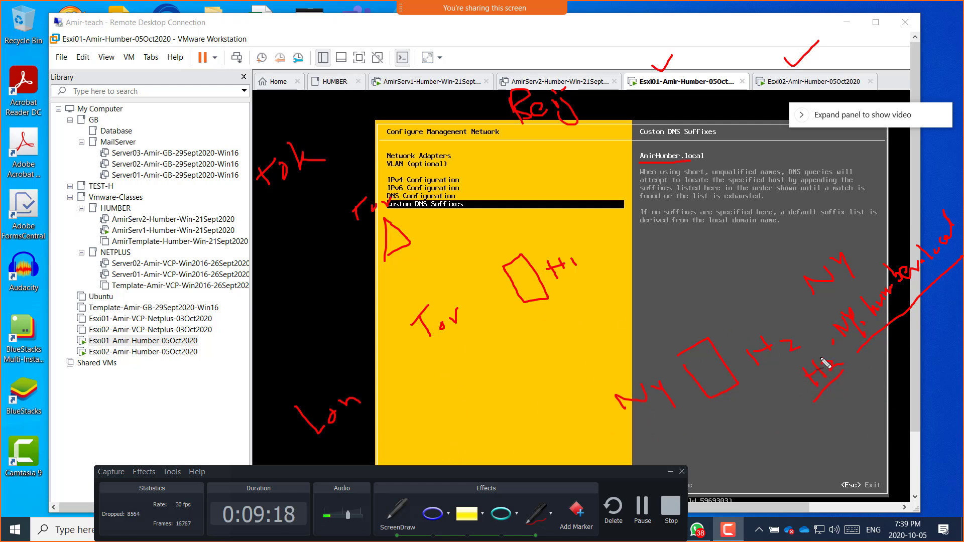
mouse_move(823, 358)
mouse_down()
mouse_move(806, 341)
mouse_move(818, 309)
mouse_up()
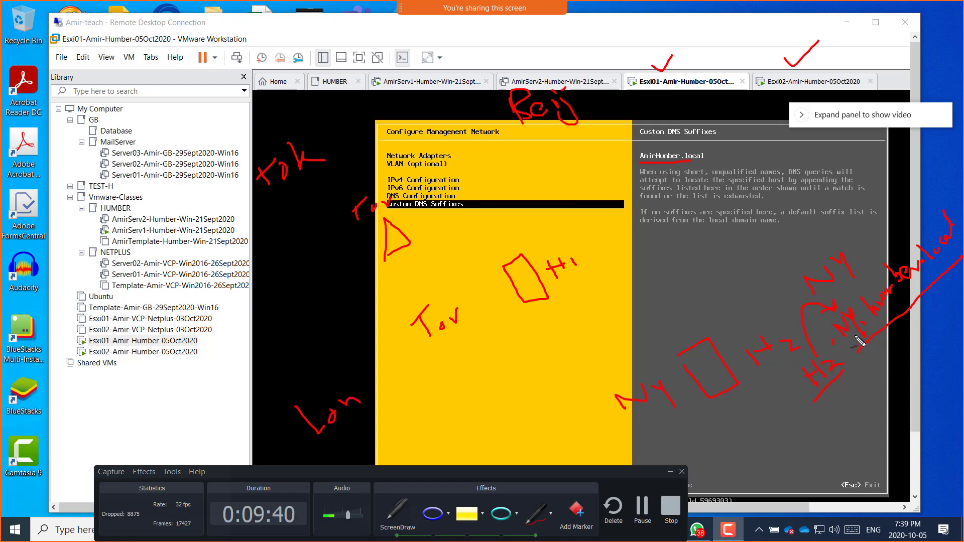
Step: Handwrite H1.Tor.humber.local under Tor in red
mouse_move(418, 367)
mouse_down()
mouse_move(440, 391)
mouse_move(456, 384)
mouse_move(448, 371)
mouse_move(465, 373)
mouse_up()
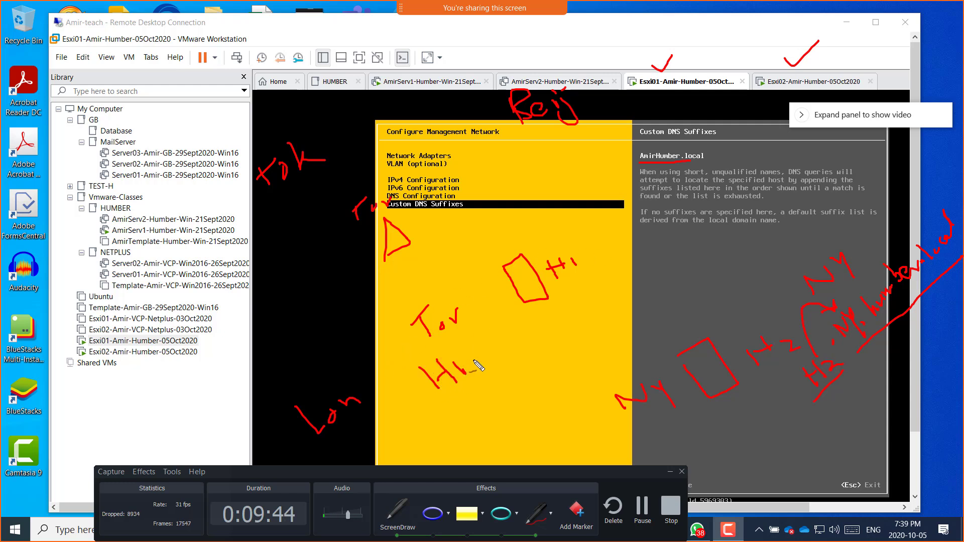
click(471, 359)
mouse_move(470, 335)
mouse_down()
mouse_move(480, 329)
mouse_move(487, 354)
mouse_move(492, 337)
mouse_move(473, 331)
mouse_move(514, 336)
mouse_move(505, 320)
mouse_move(466, 335)
mouse_up()
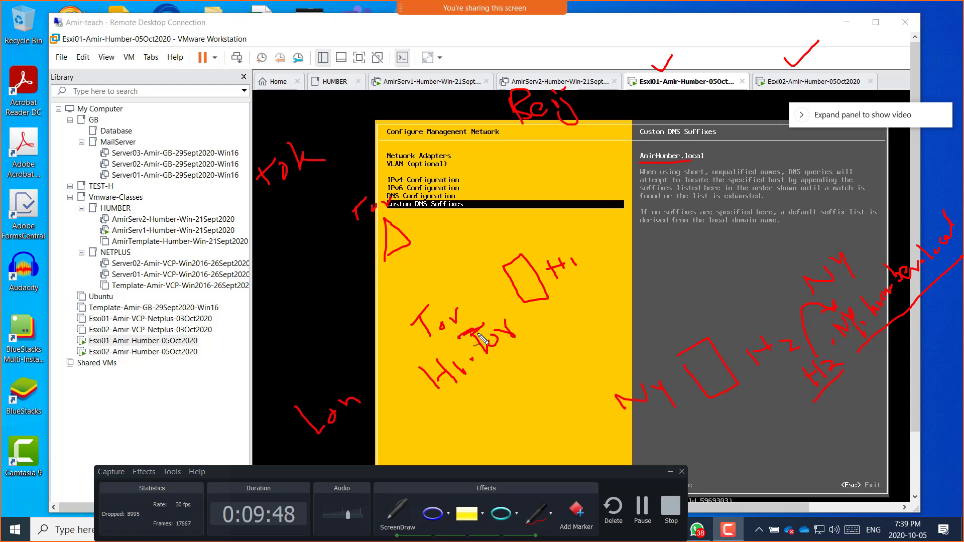
click(515, 330)
mouse_move(522, 304)
mouse_down()
mouse_move(525, 326)
mouse_move(555, 323)
mouse_move(679, 234)
mouse_up()
click(625, 275)
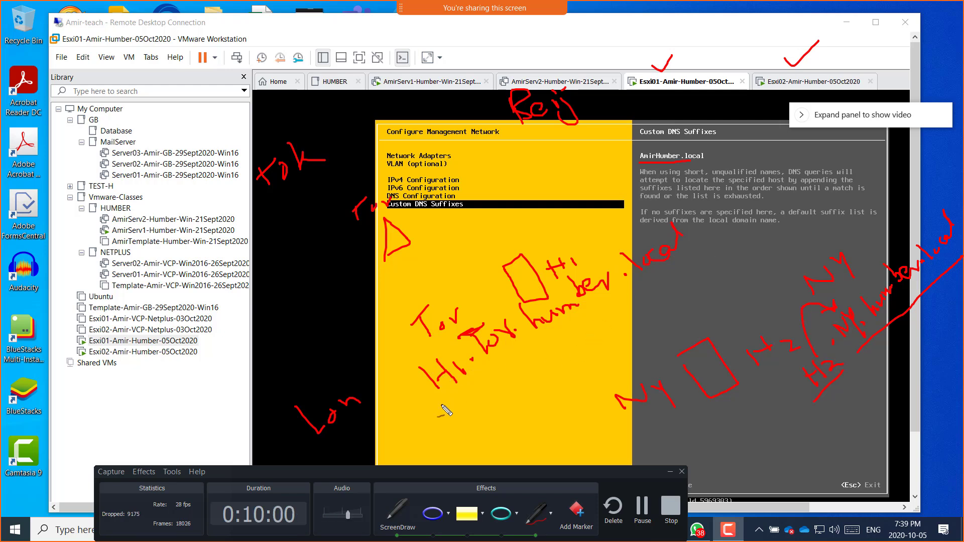
Step: Point an arrow at H1.Tor.humber.local, then tick and re-underline AmirHumber.local
mouse_move(463, 389)
mouse_down()
mouse_move(489, 410)
mouse_move(517, 366)
mouse_move(509, 362)
mouse_move(522, 366)
mouse_up()
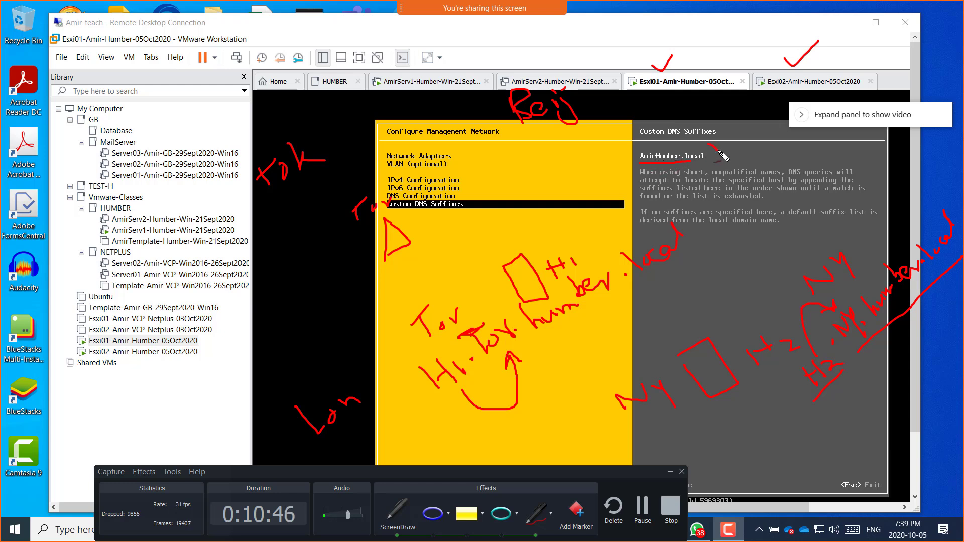
drag(716, 145, 734, 132)
mouse_move(691, 162)
mouse_down()
mouse_move(639, 162)
mouse_move(673, 147)
mouse_move(726, 164)
mouse_up()
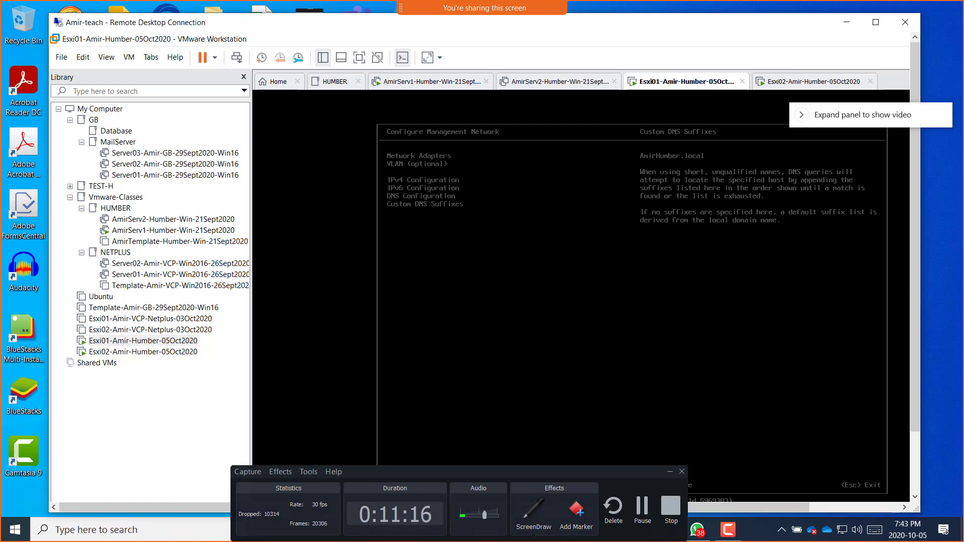
Step: Keep AmirHumber.local as Esxi01's custom DNS suffix and review the VLAN and IPv4 settings
key(Return)
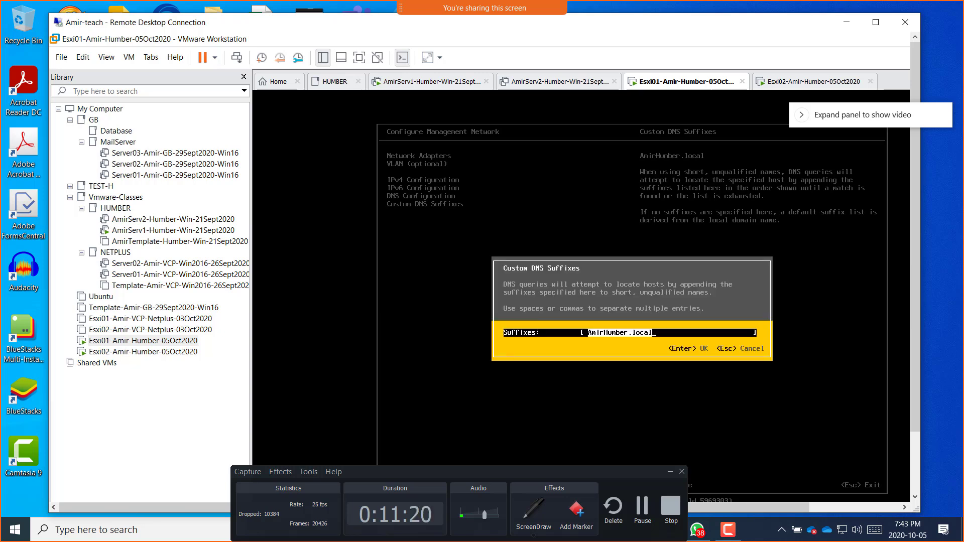
key(Return)
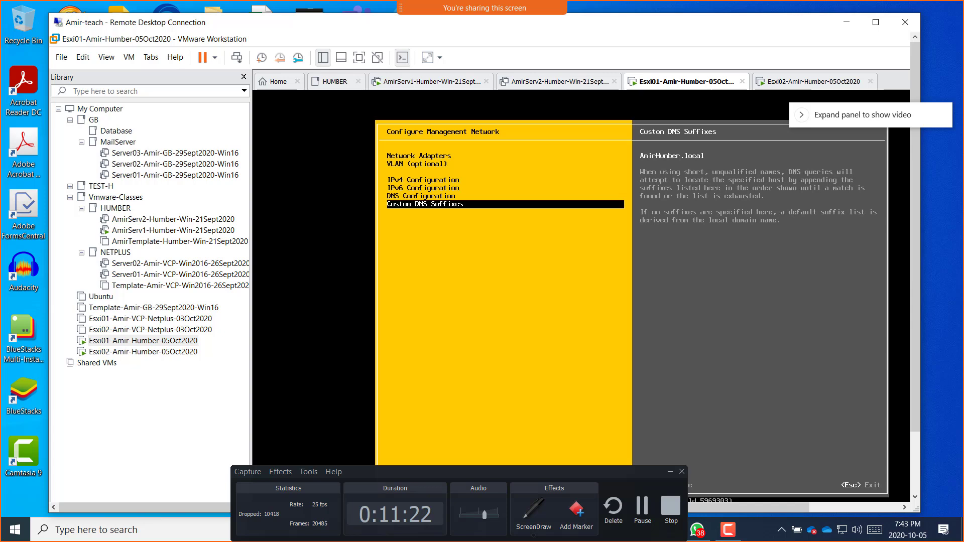
key(Up)
key(Up)
key(Up)
key(Up)
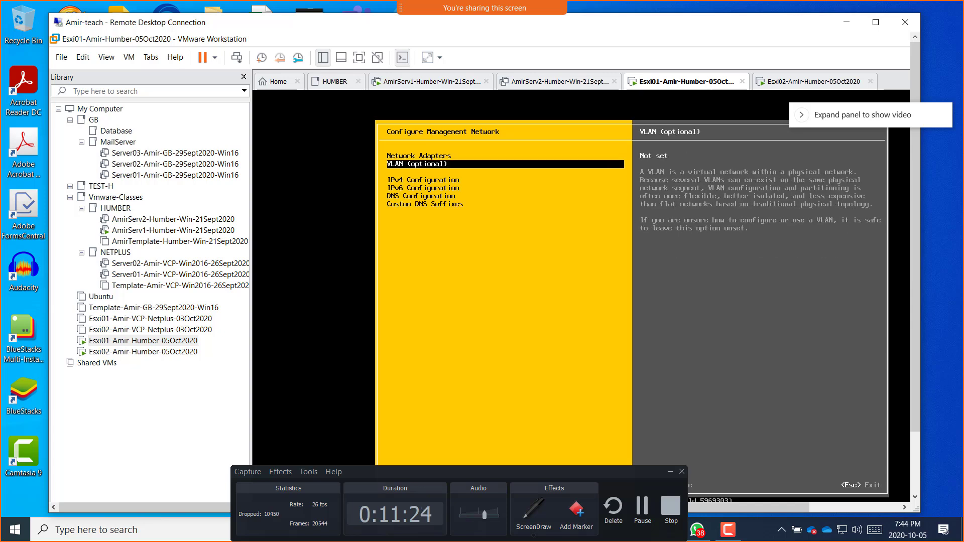
key(Down)
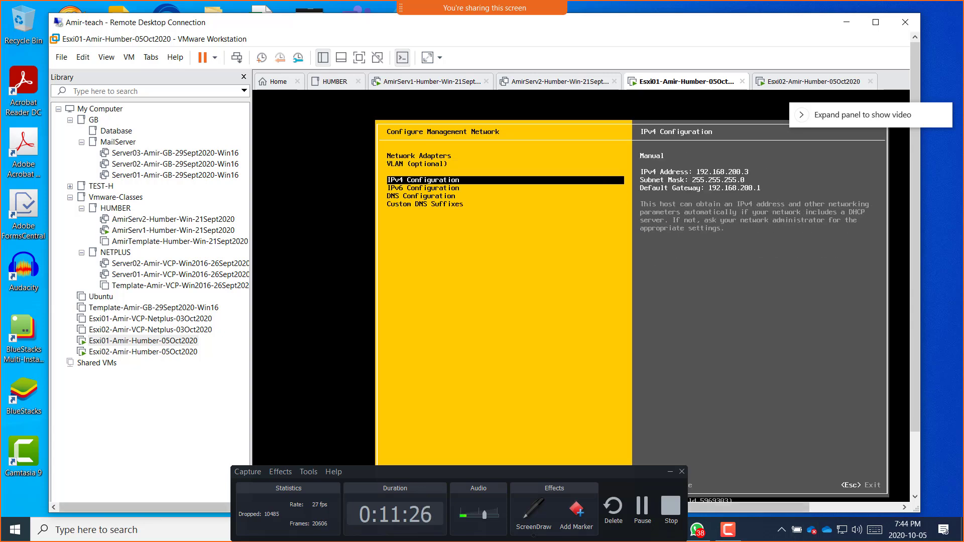
key(shift)
drag(628, 471, 417, 481)
click(562, 259)
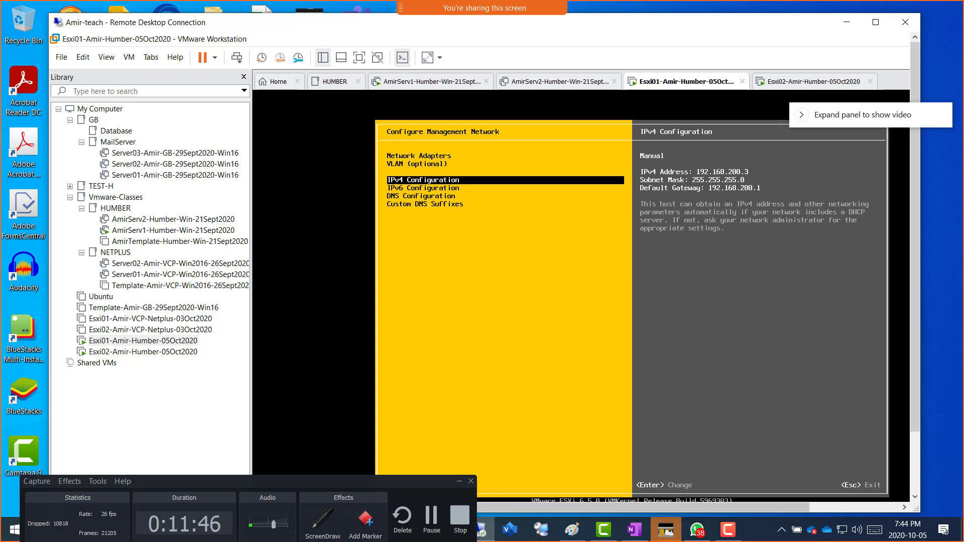
Step: Review Esxi01's network settings once more, then exit to the apply-and-restart prompt
key(Down)
key(Down)
key(Down)
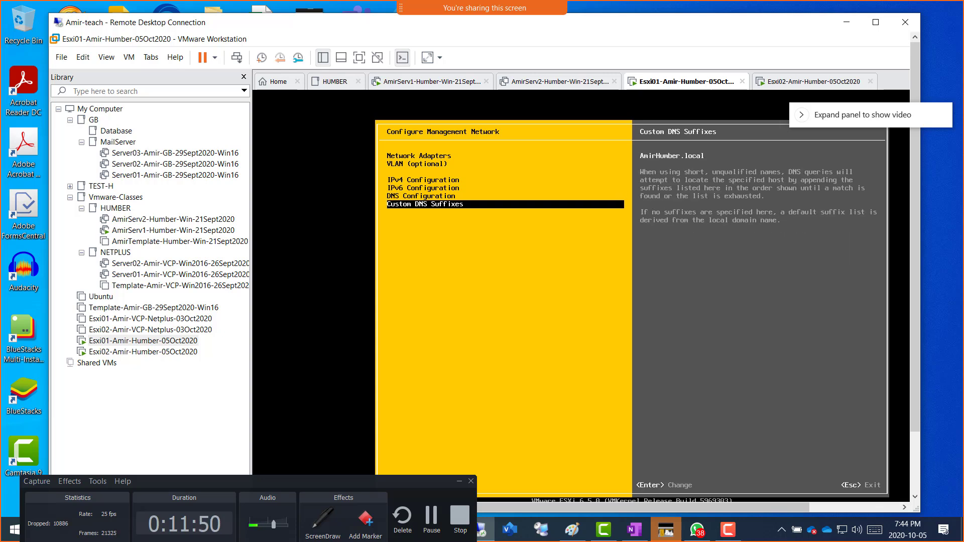
key(Up)
key(Up)
key(Up)
key(Up)
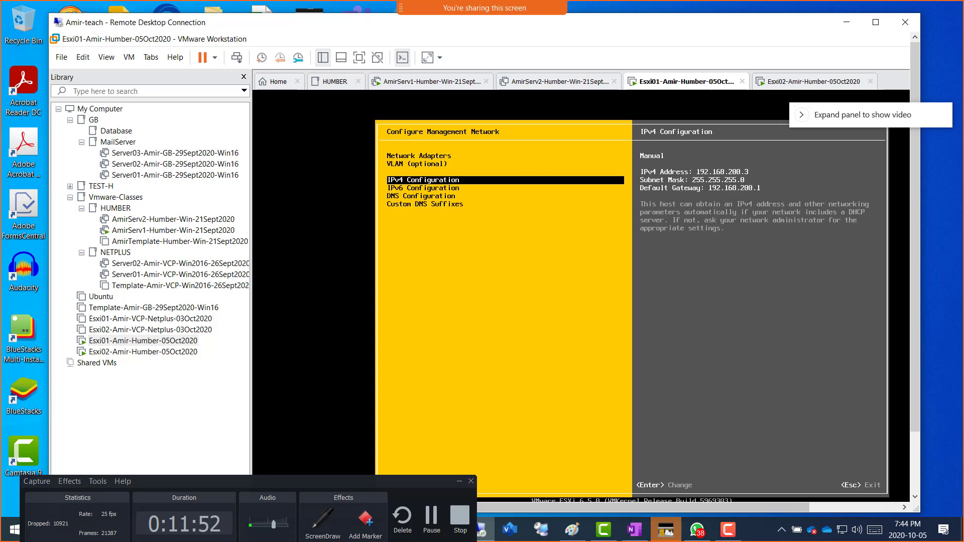
key(Down)
key(Down)
key(Down)
key(Down)
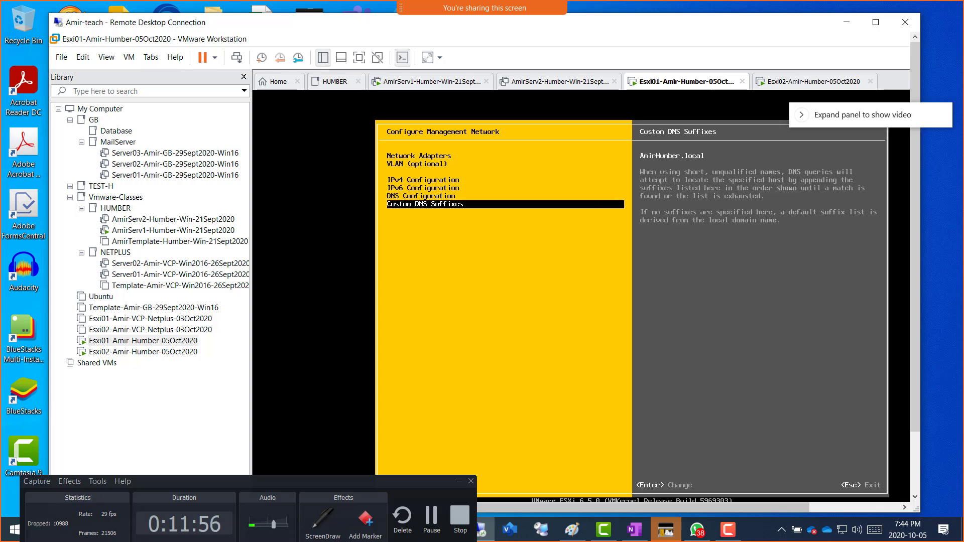
key(Escape)
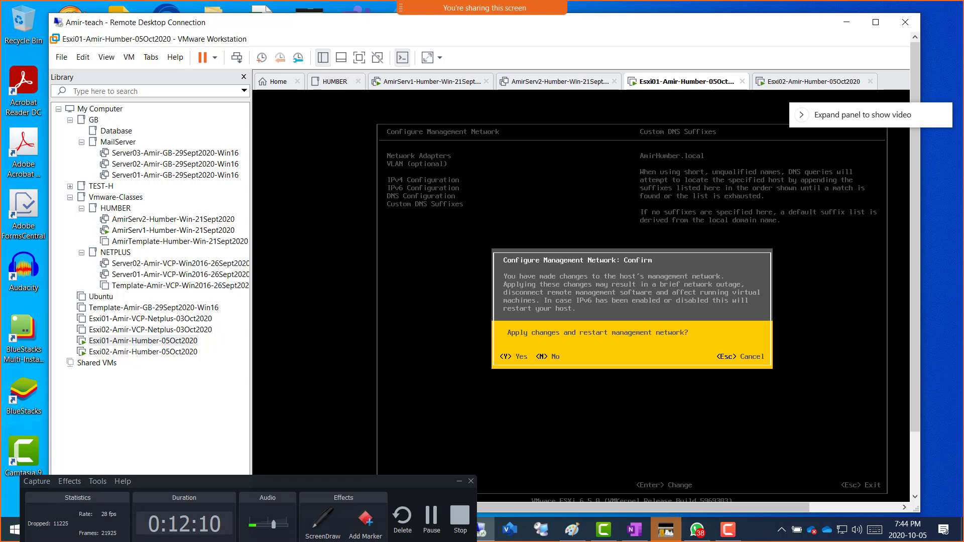
Step: Confirm Esxi01's network restart with Y, then switch to the Esxi02-Amir-Humber-05Oct2020 console
key(y)
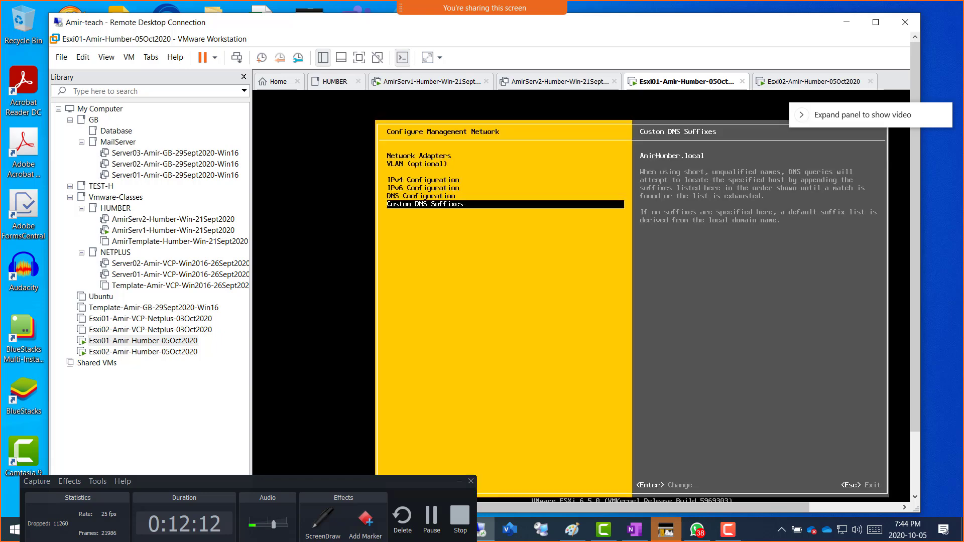
key(Escape)
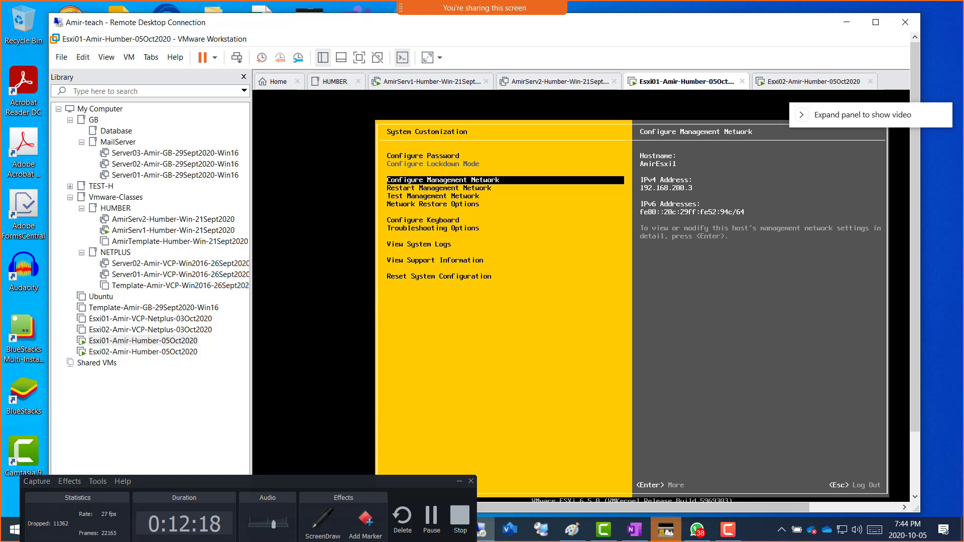
key(ctrl+alt)
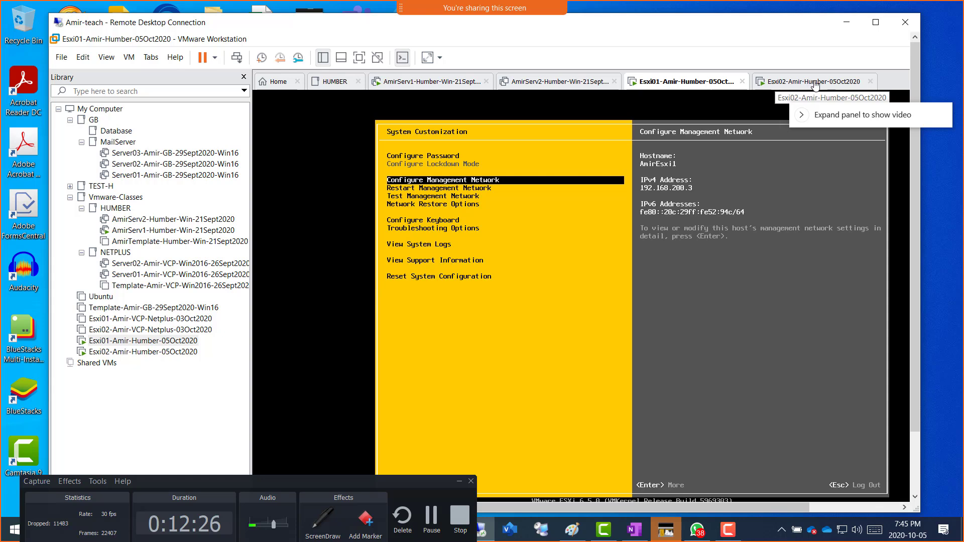
click(799, 82)
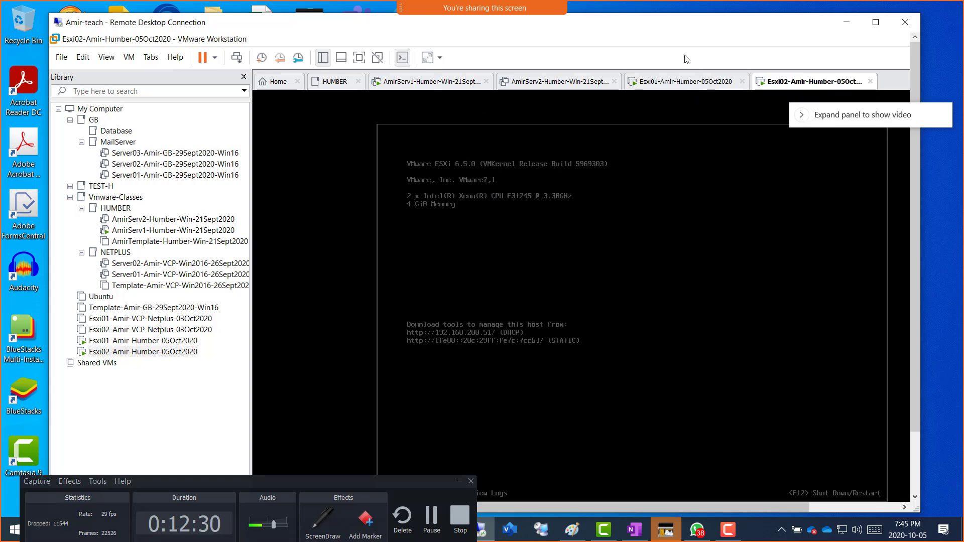
Step: Make the remote session full screen and press F2 in Esxi02's console for the root login
double_click(657, 25)
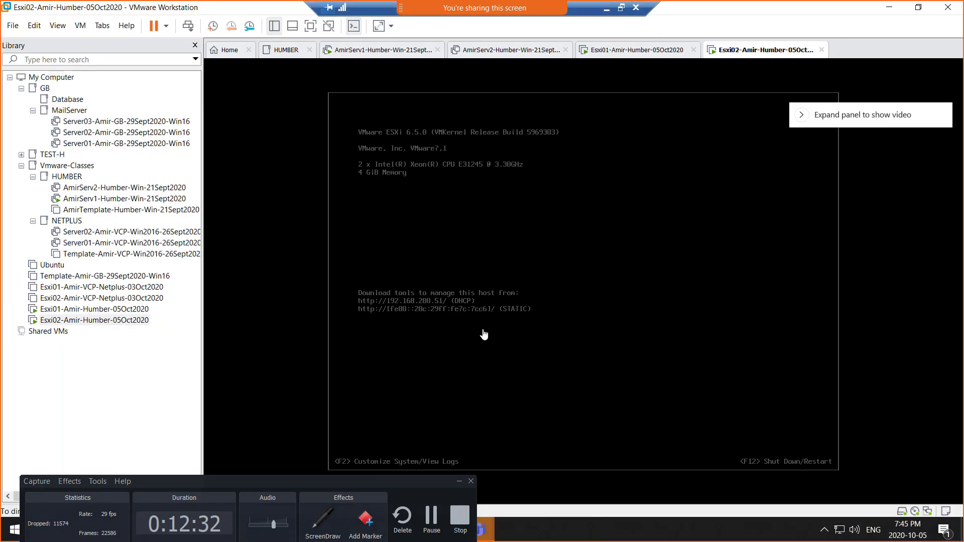
click(458, 481)
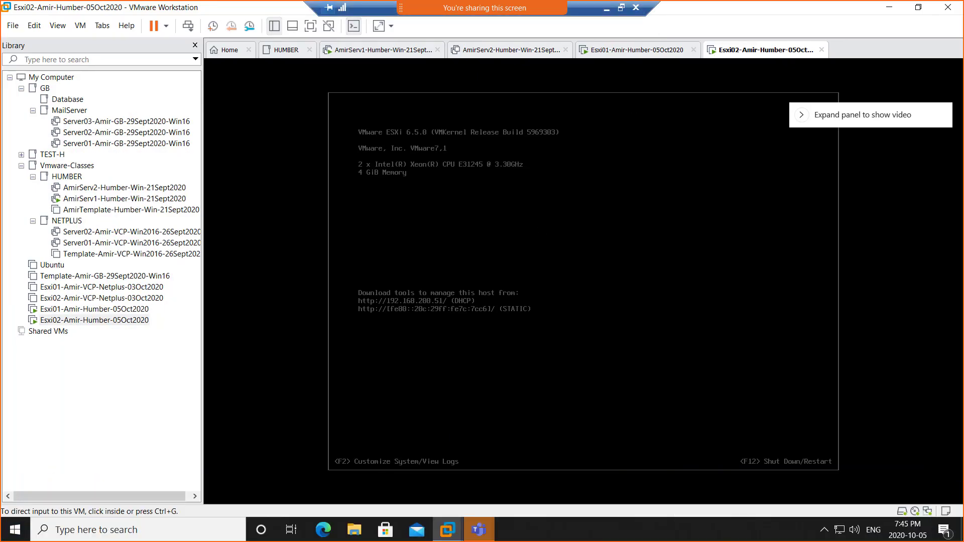
click(600, 219)
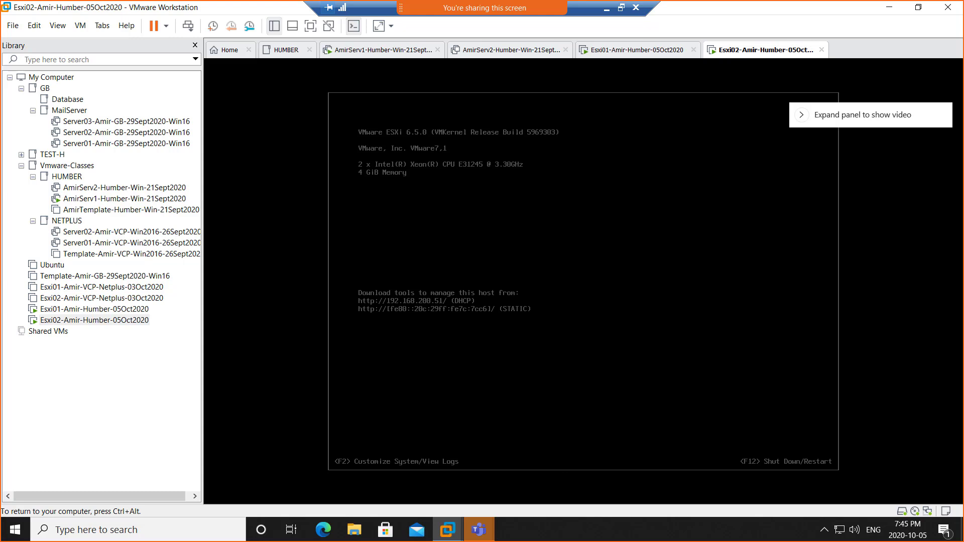
key(F2)
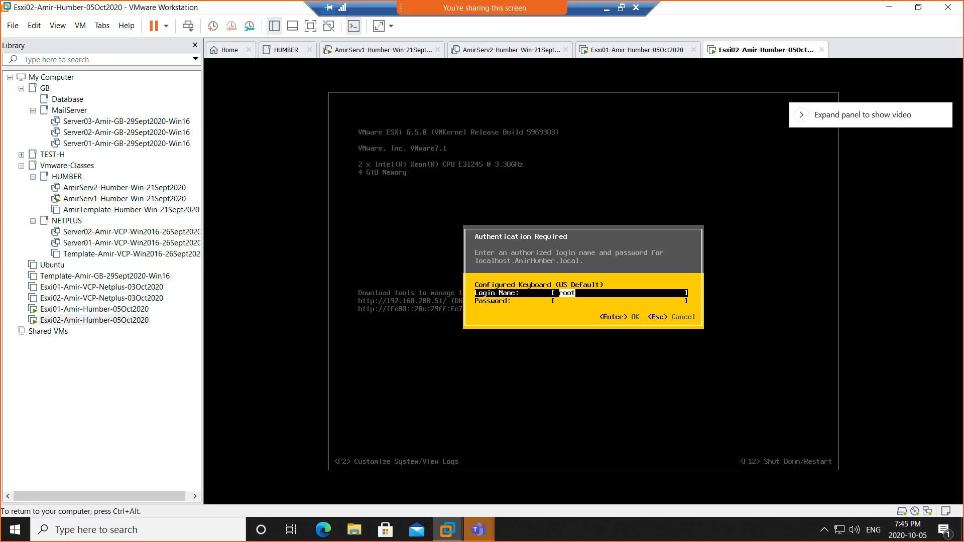
Step: Log in to Esxi02 as root with the root password and select Configure Management Network
key(Tab)
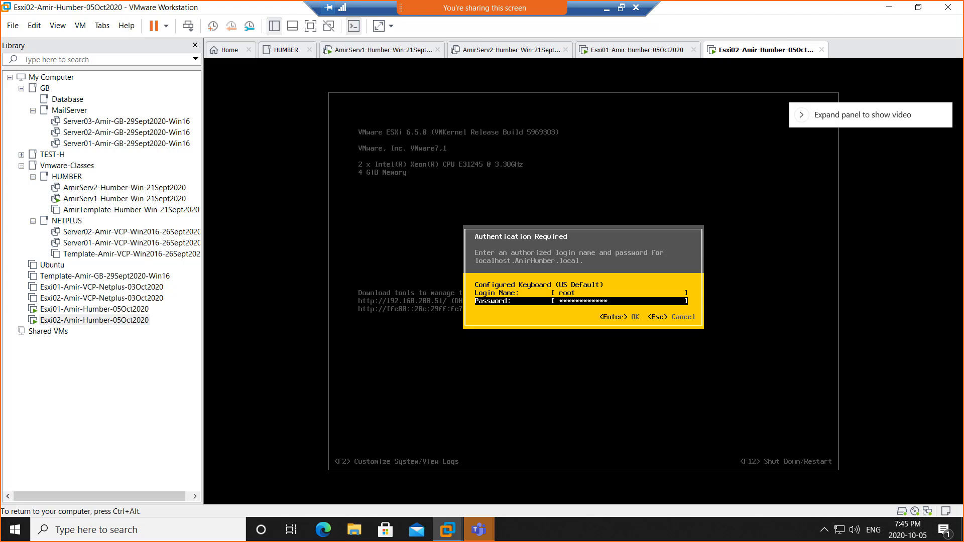
key(Return)
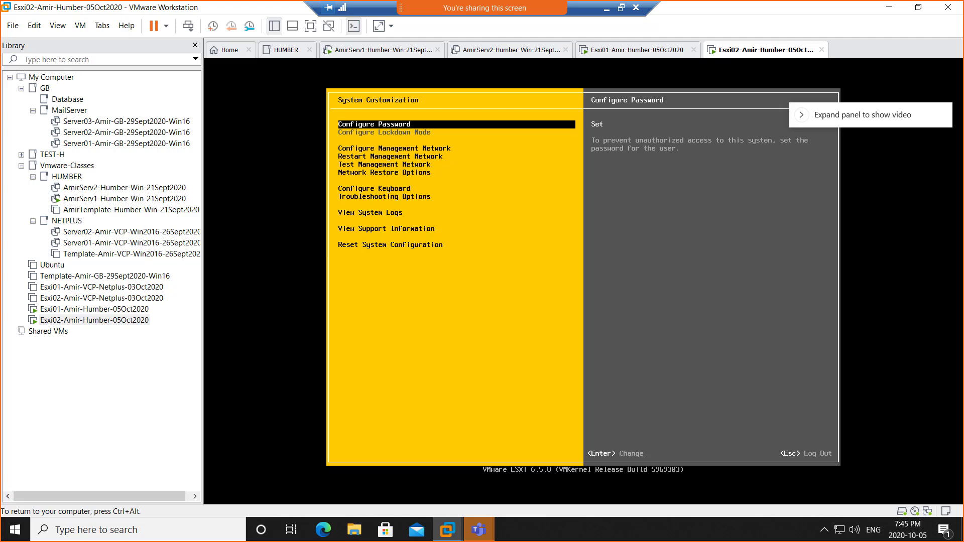
key(Down)
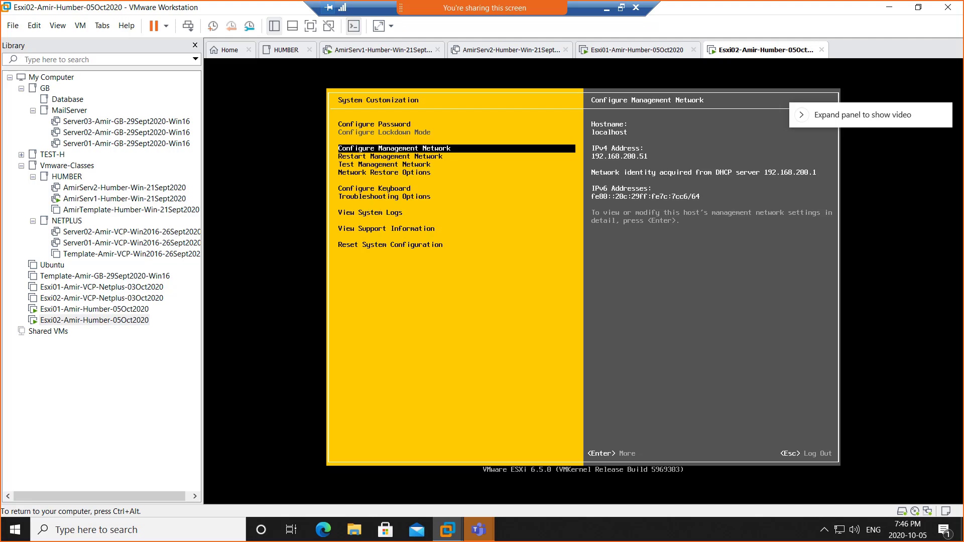
Step: Enter Esxi02's Configure Management Network and open IPv4 Configuration, currently dynamic at 192.168.200.51
key(ctrl+alt)
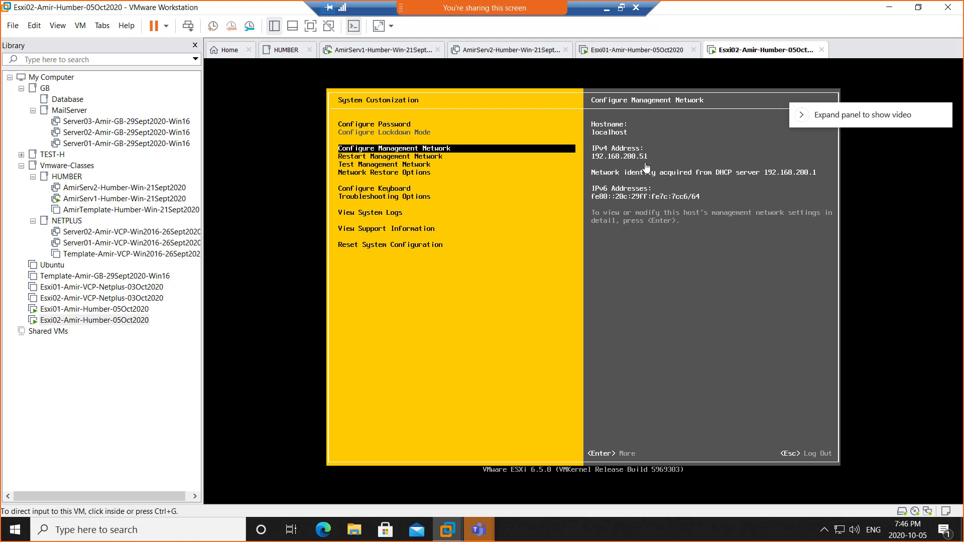
click(470, 181)
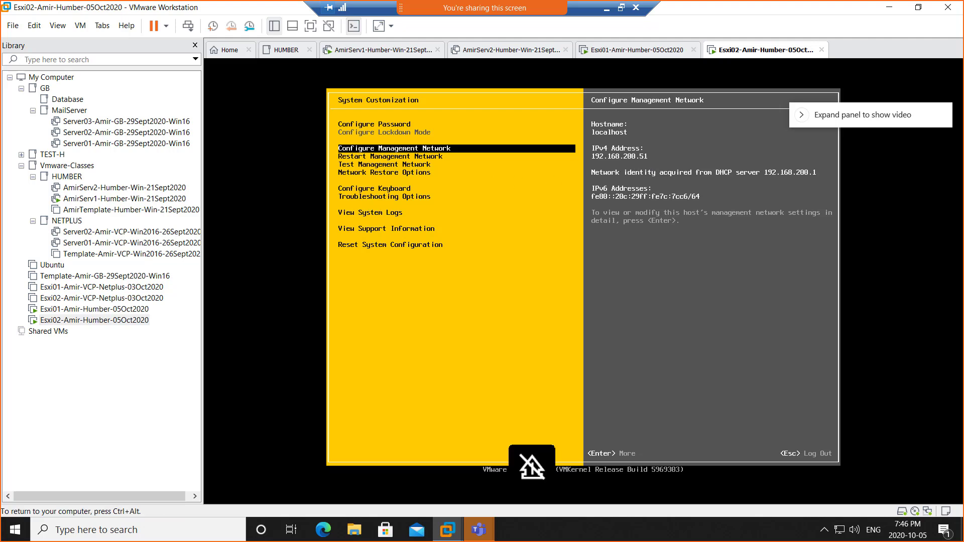
key(Return)
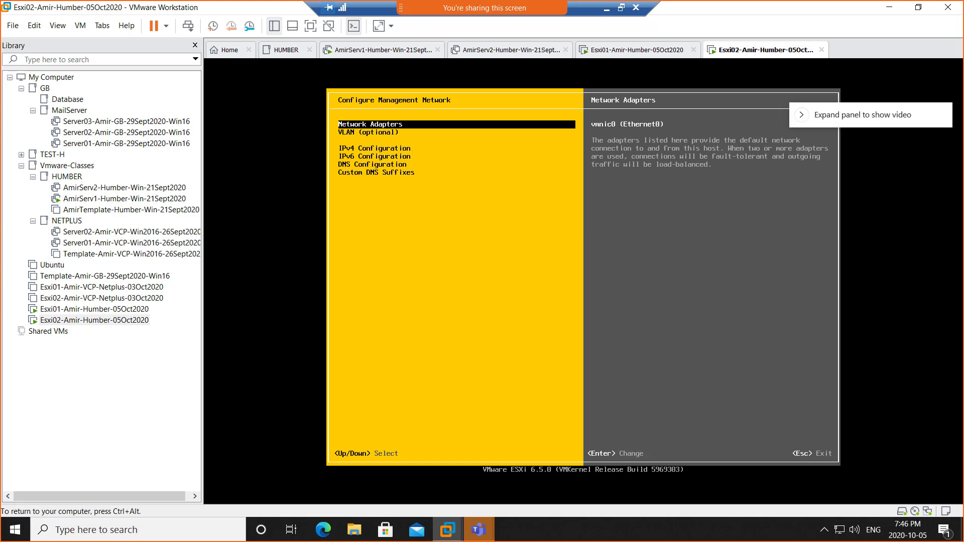
key(ctrl+alt)
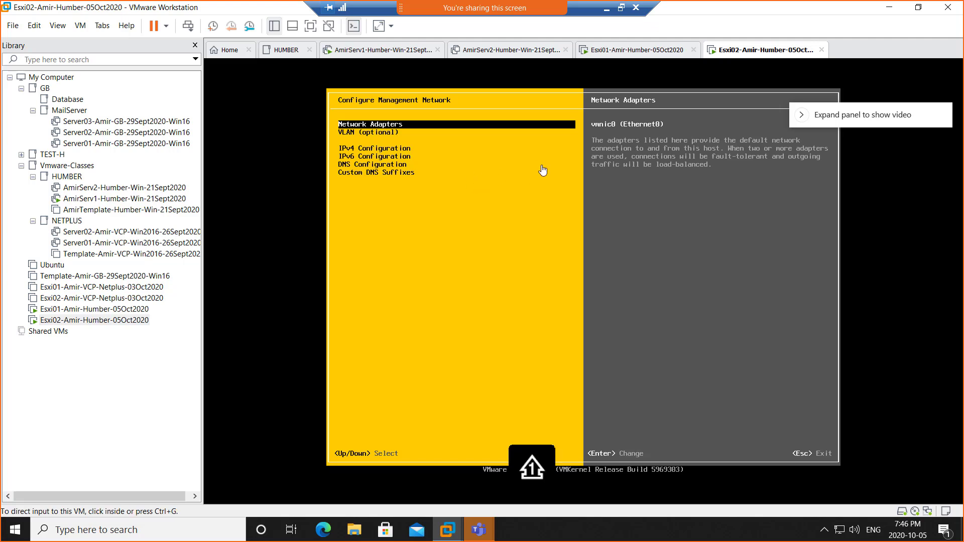
click(477, 160)
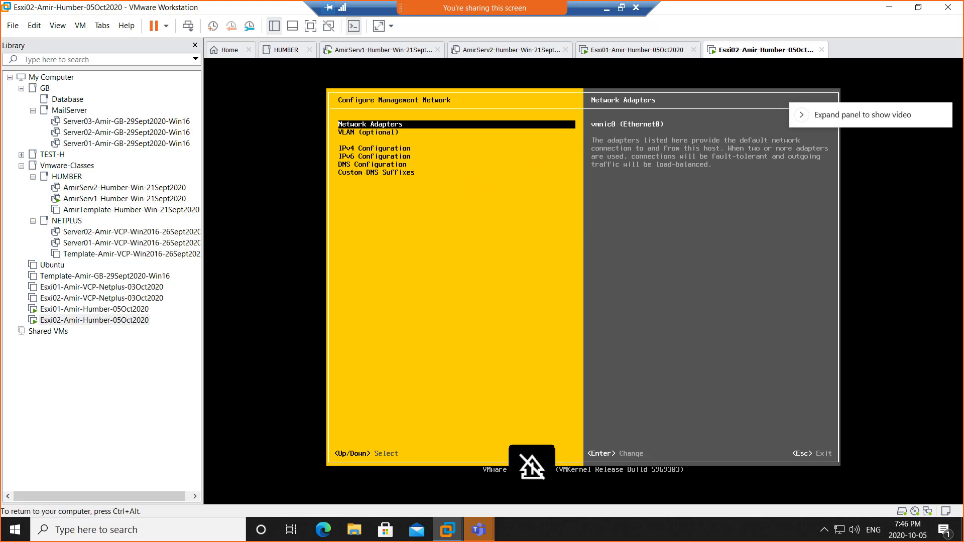
key(Down)
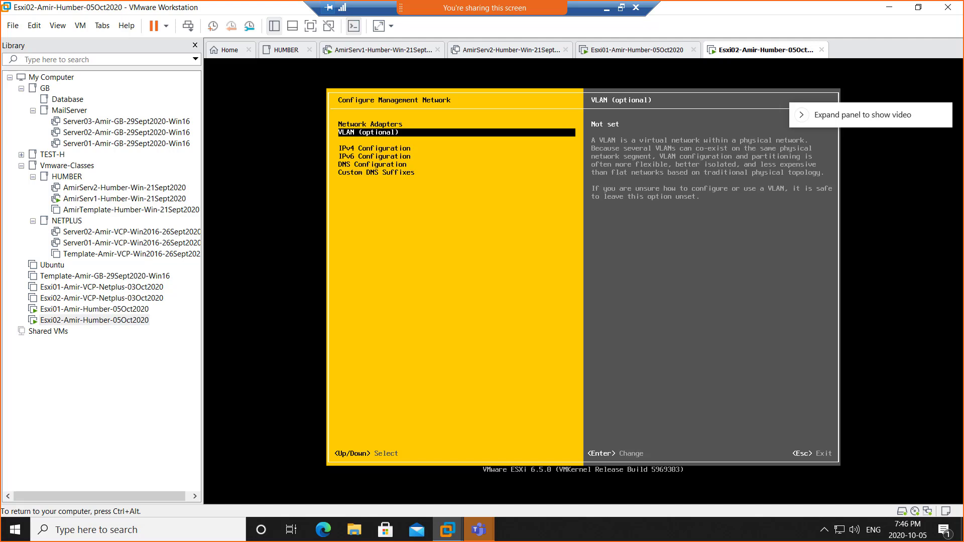
key(ctrl+alt)
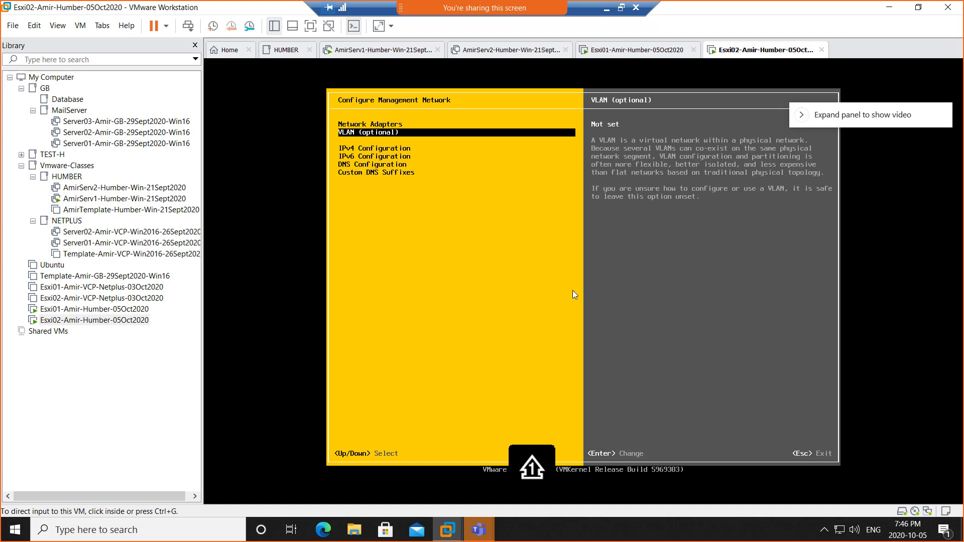
click(424, 258)
key(Down)
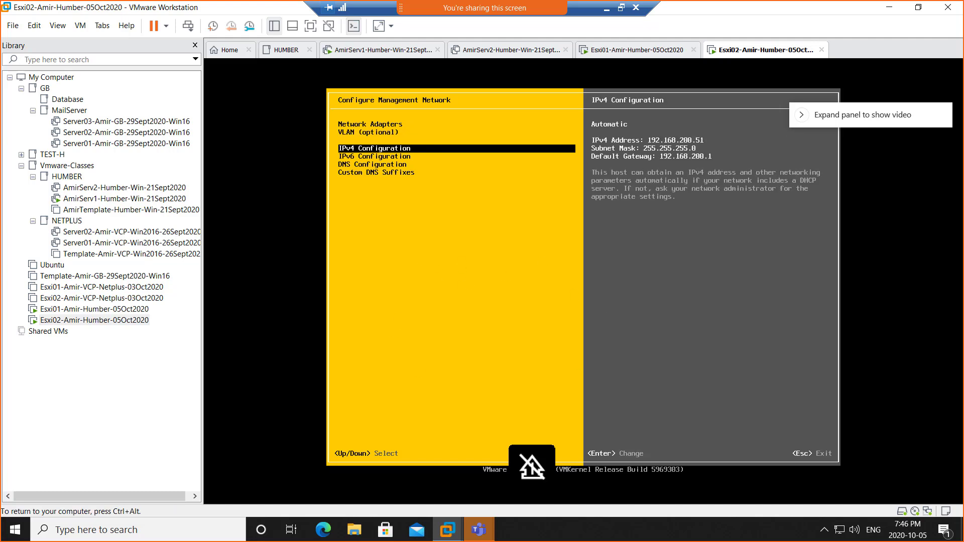
key(ctrl+alt)
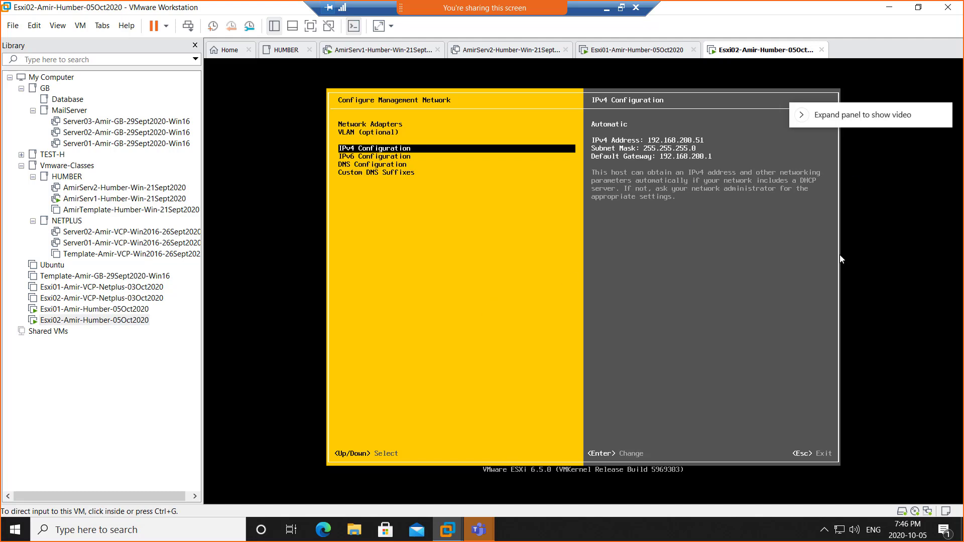
click(486, 250)
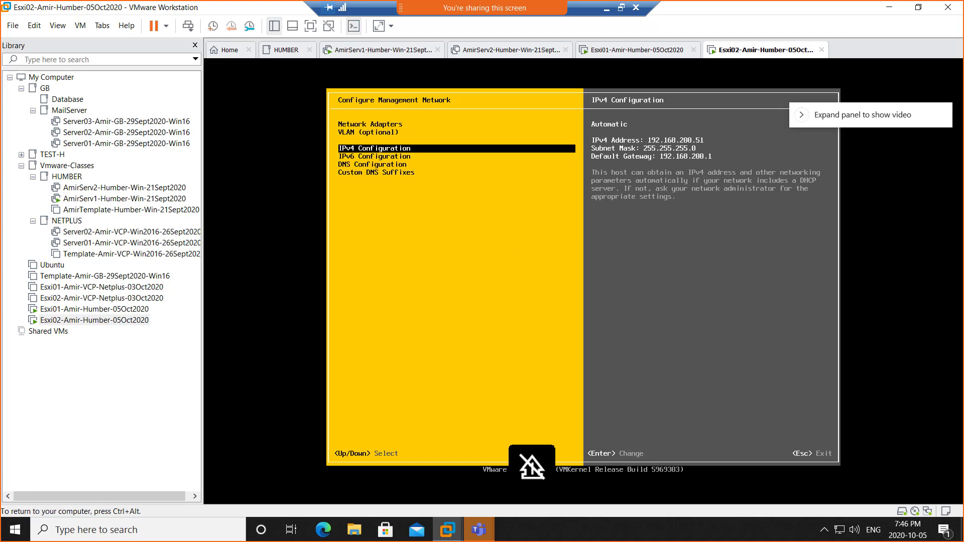
key(Return)
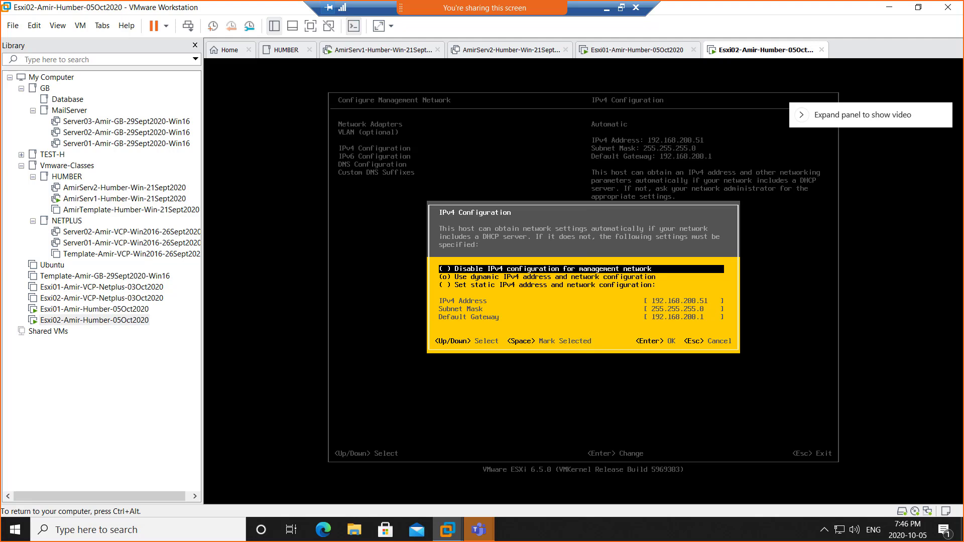
Step: Switch Esxi02 to static IPv4 192.168.200.4, mask 255.255.255.0, gateway 192.168.200.1
key(Down)
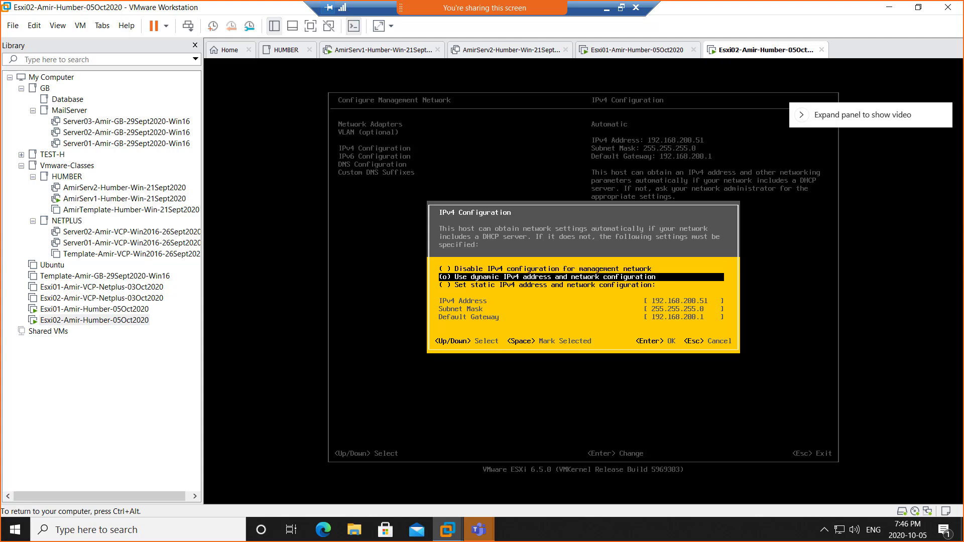
key(Down)
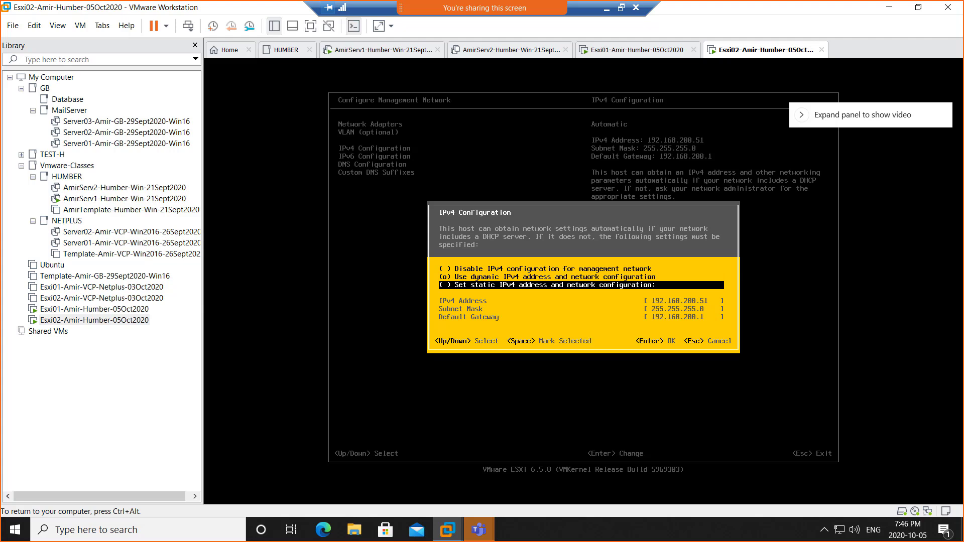
key(space)
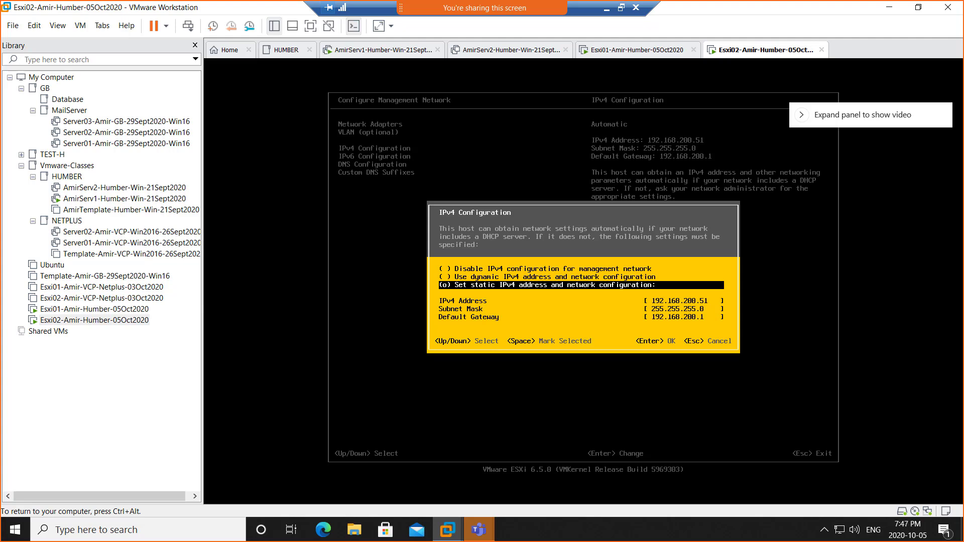
key(Down)
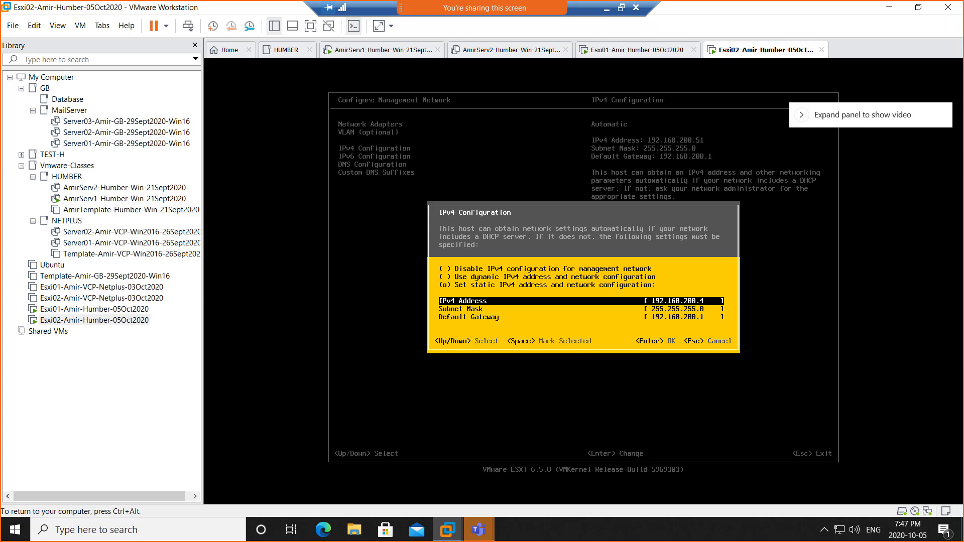
key(Return)
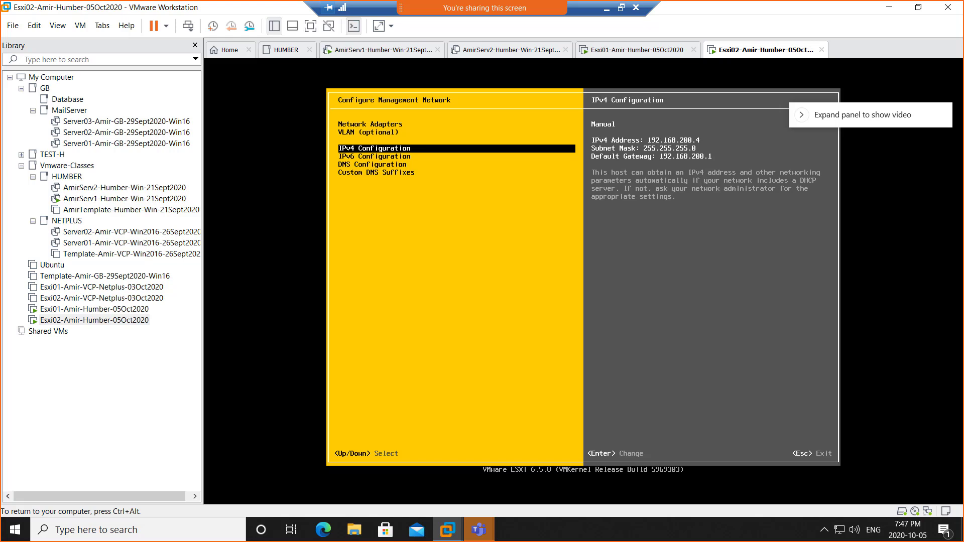
key(Down)
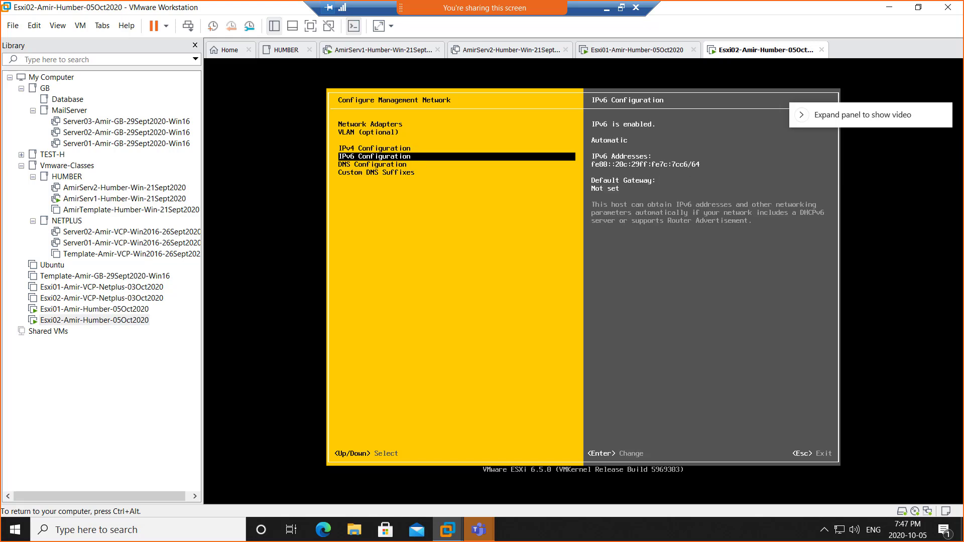
key(Down)
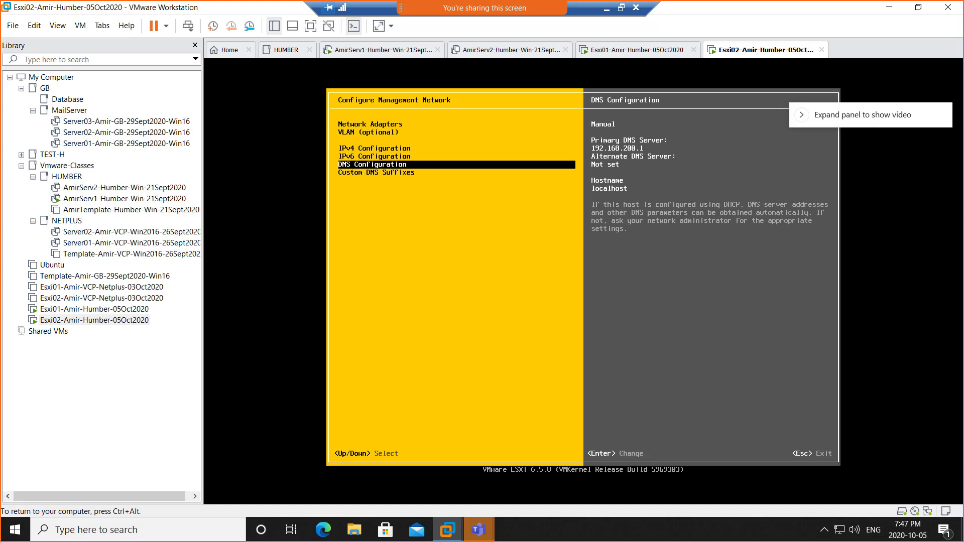
Step: Open Esxi02's DNS Configuration (primary DNS 192.168.200.1) and move to the Hostname field
key(ctrl+alt)
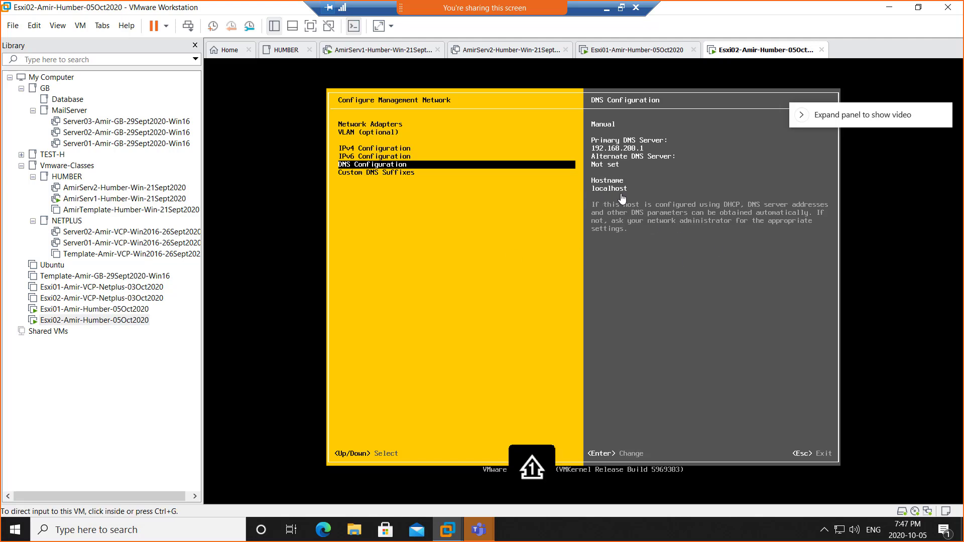
click(556, 219)
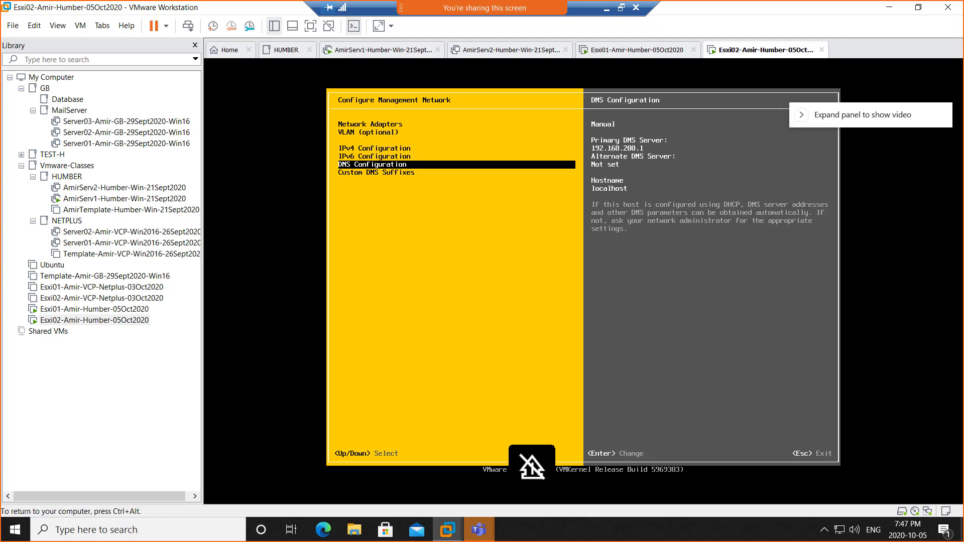
key(Return)
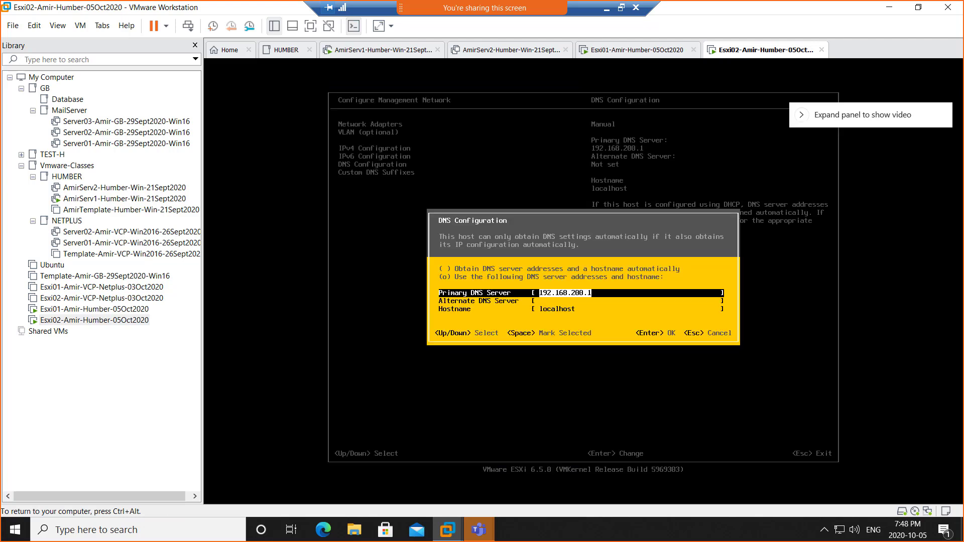
key(Down)
key(Down)
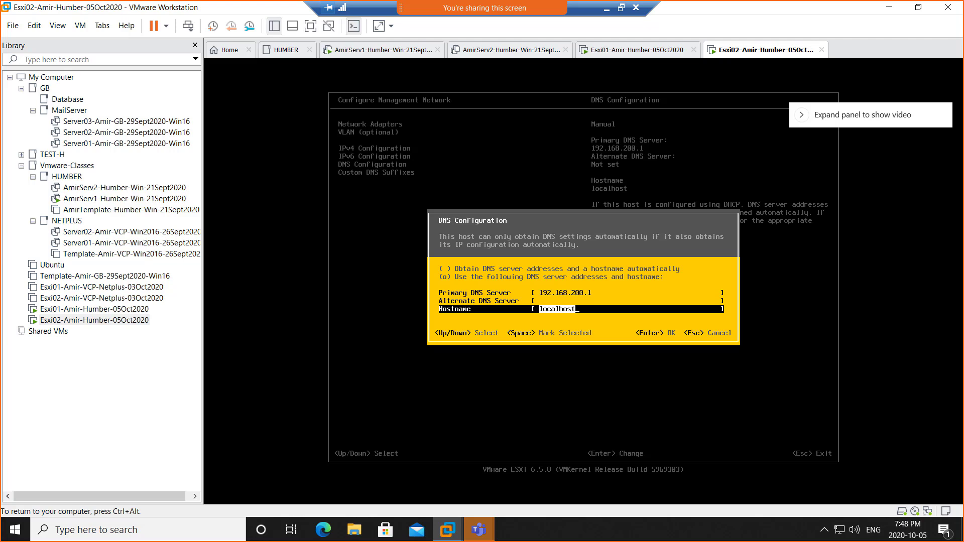
Step: Replace hostname localhost with AmirEsxi2 and save the DNS configuration
text(AmirEsxi2)
key(Up)
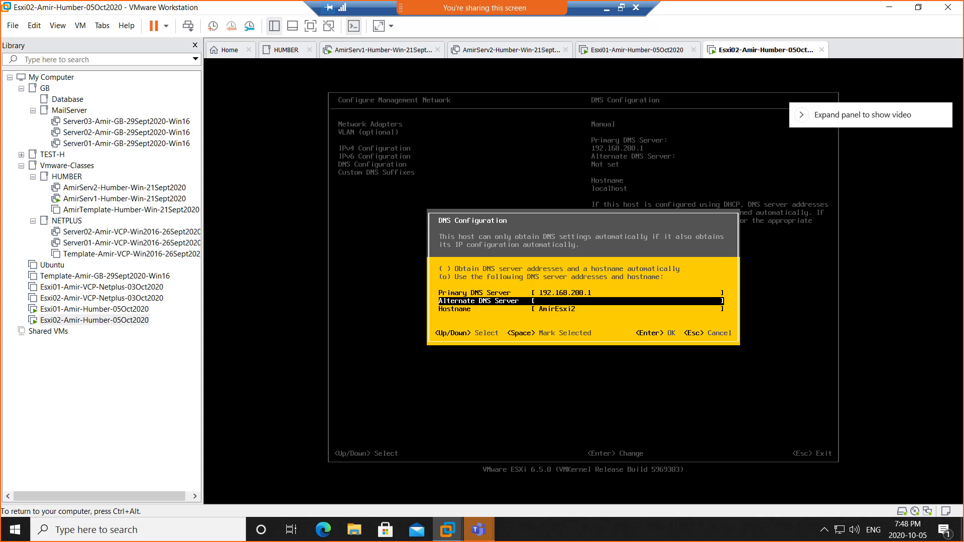
key(Up)
key(Down)
key(Down)
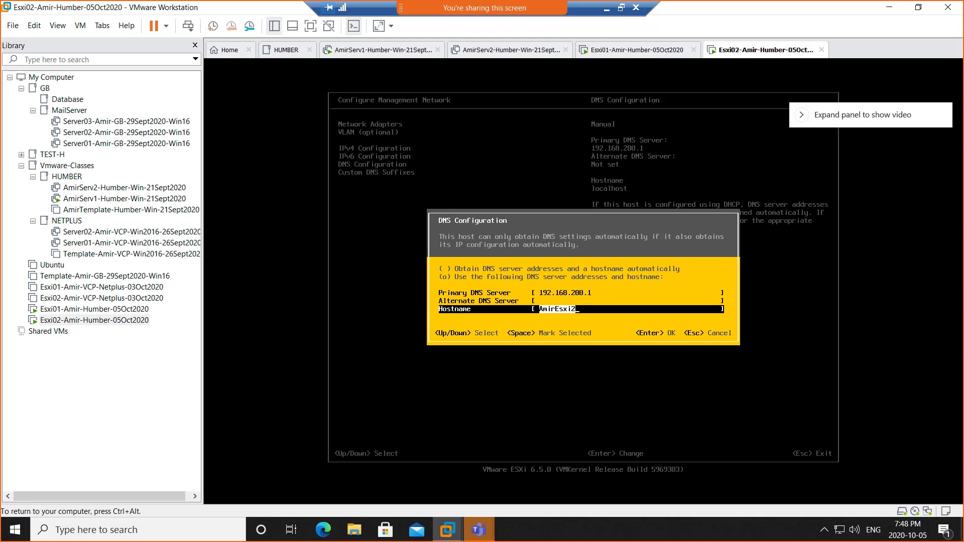
key(Up)
key(Down)
key(Return)
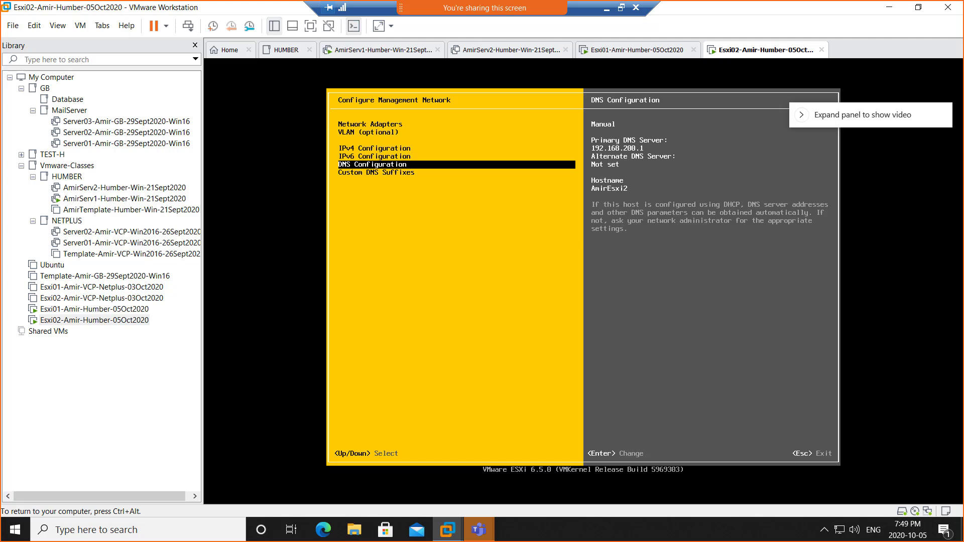
Step: Review Esxi02's adapter, IPv4 and DNS summaries, then open Custom DNS Suffixes showing AmirHumber.local
key(Down)
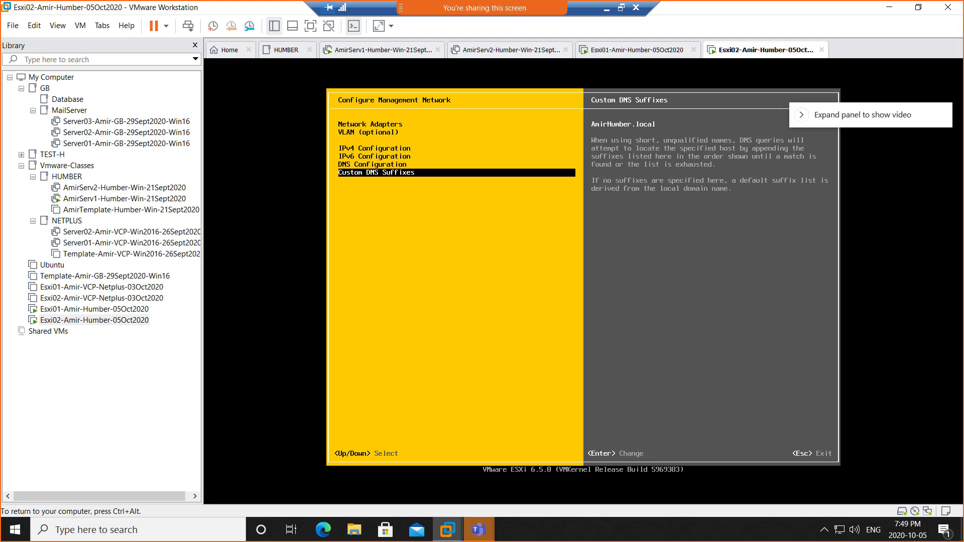
key(Up)
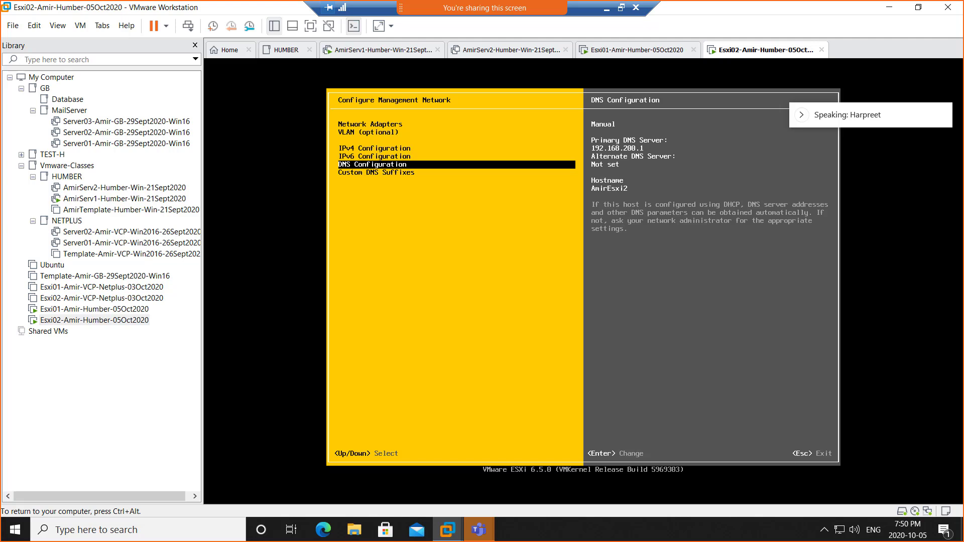
key(Up)
key(Up)
key(Up)
key(Up)
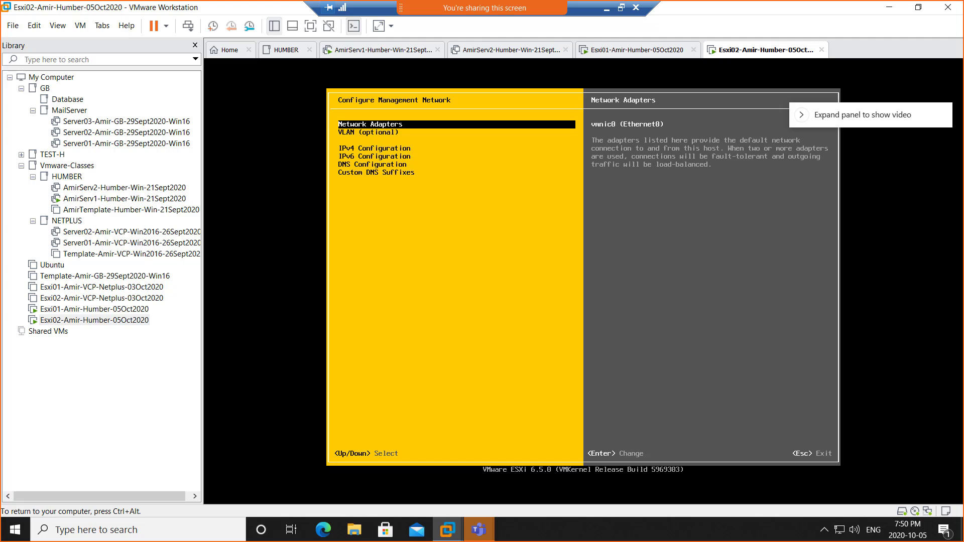
key(Down)
key(Down)
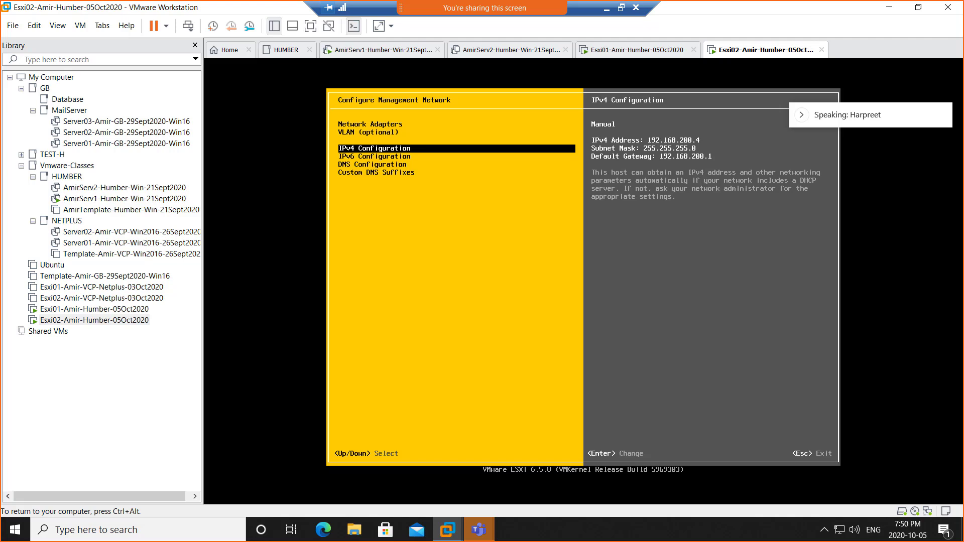
key(Down)
key(Down)
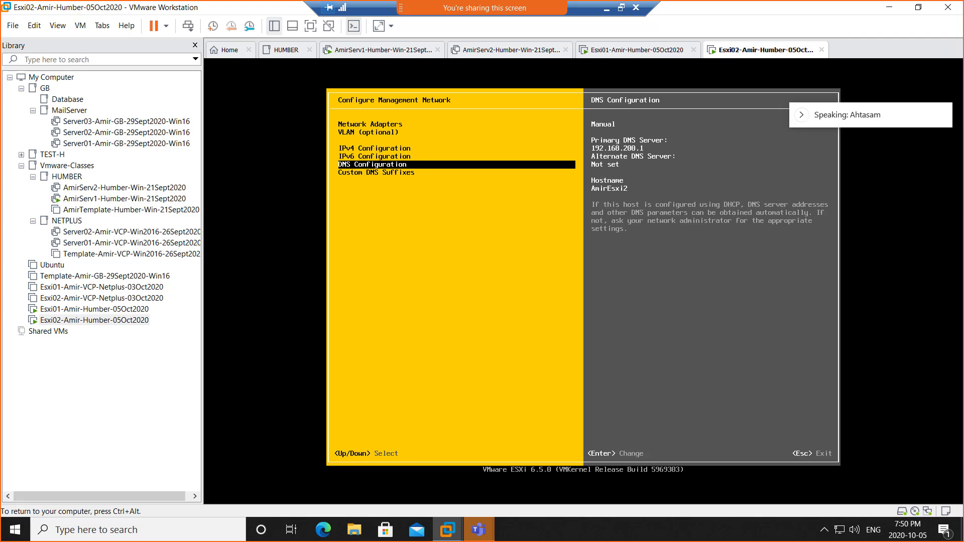
key(Down)
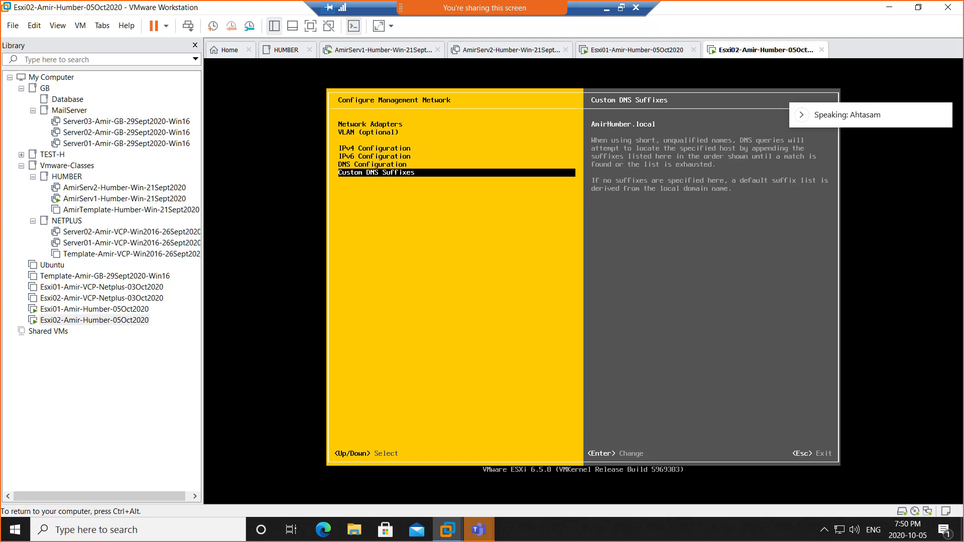
key(Return)
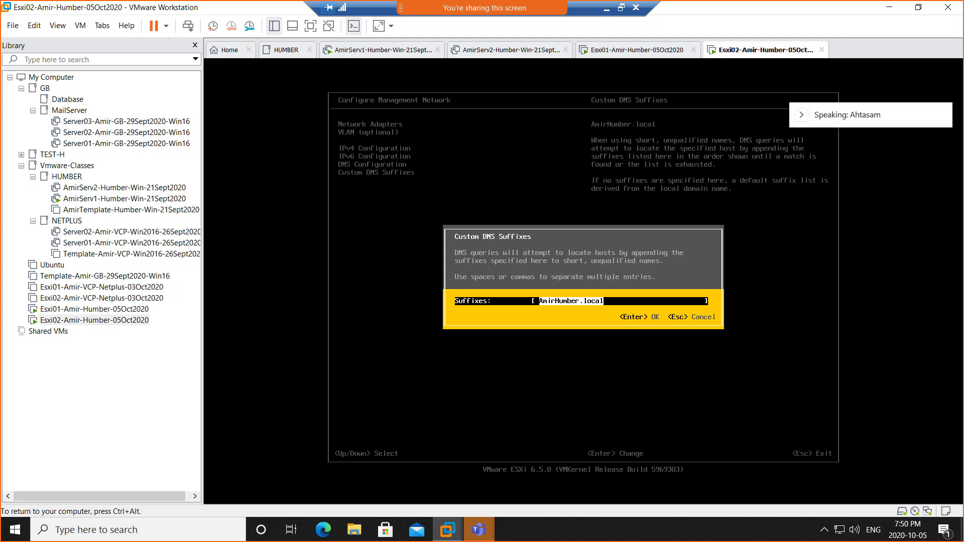
Step: Accept the Custom DNS Suffixes dialog, keeping AmirHumber.local as Esxi02's suffix
key(ctrl+alt)
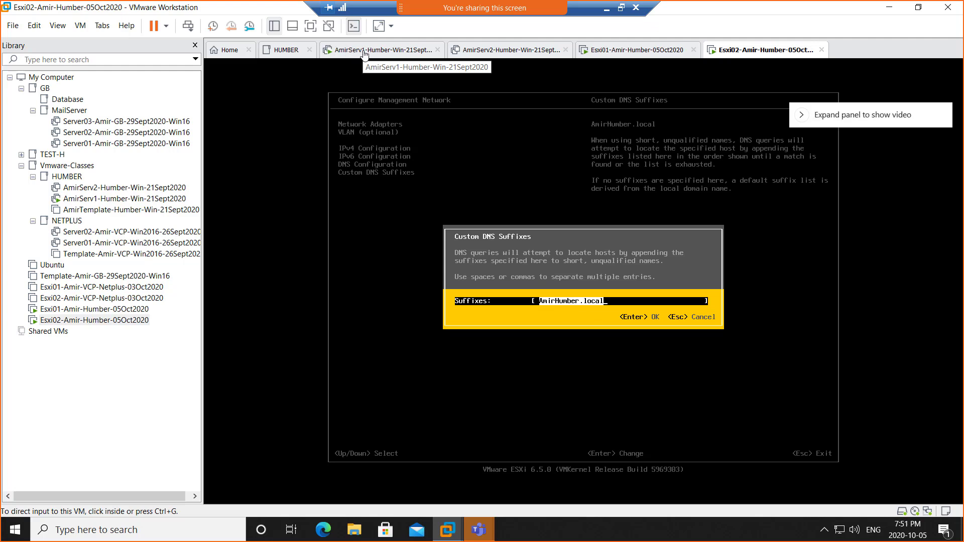
click(570, 313)
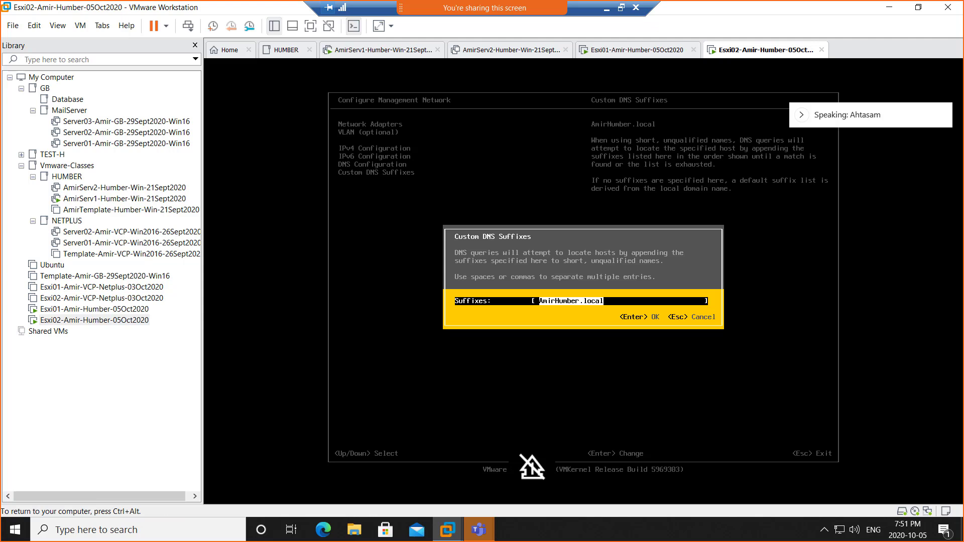
key(Return)
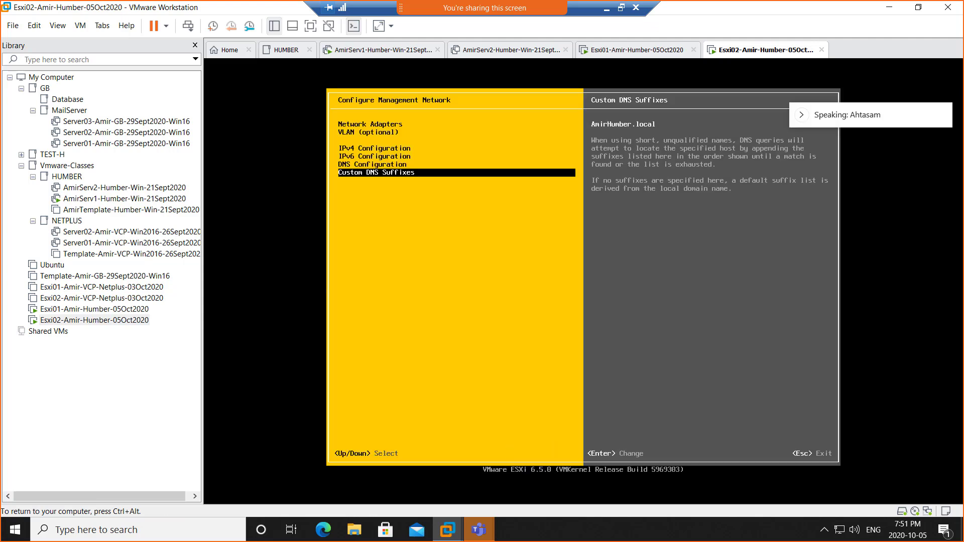
Step: Apply the network changes and restart the management network so System Customization shows AmirEsxi2 at 192.168.200.4, then leave full screen
key(Up)
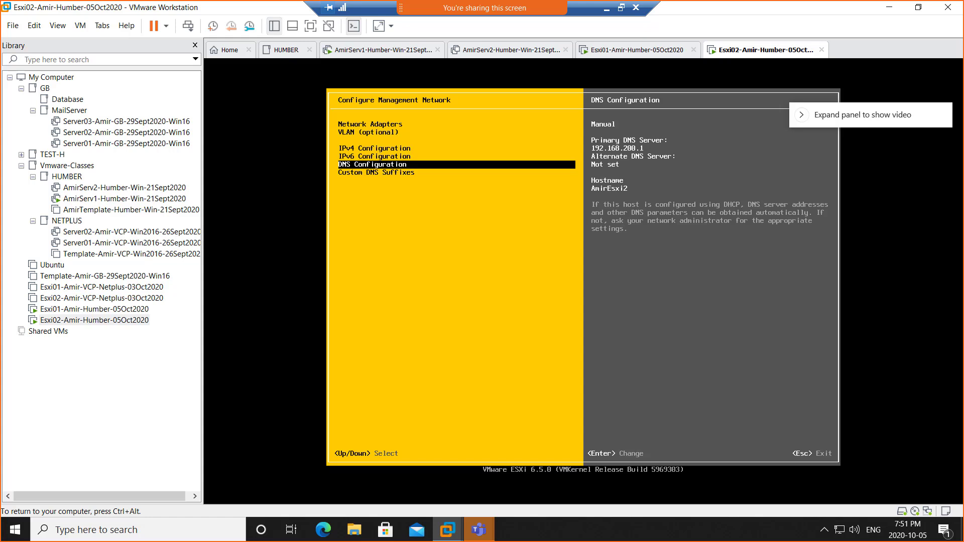
key(Up)
key(Up)
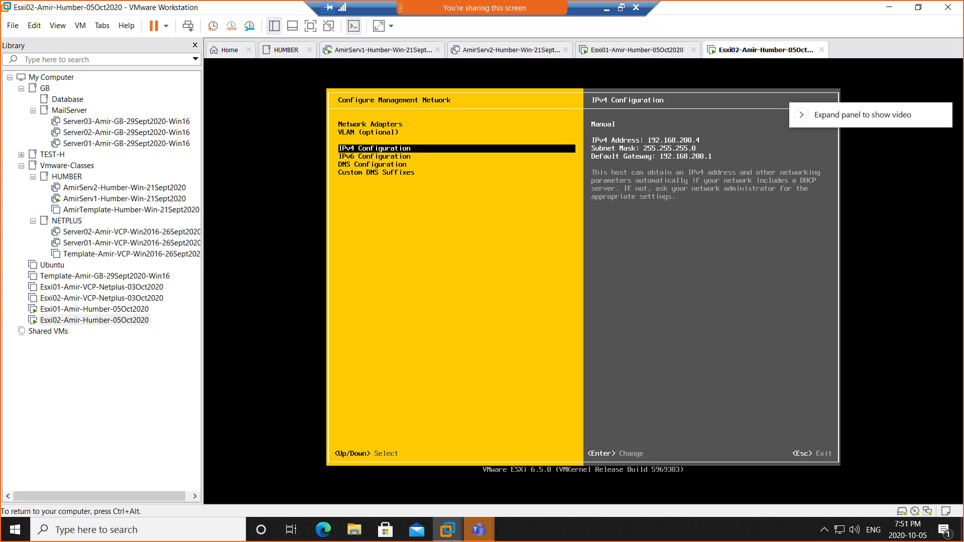
key(Escape)
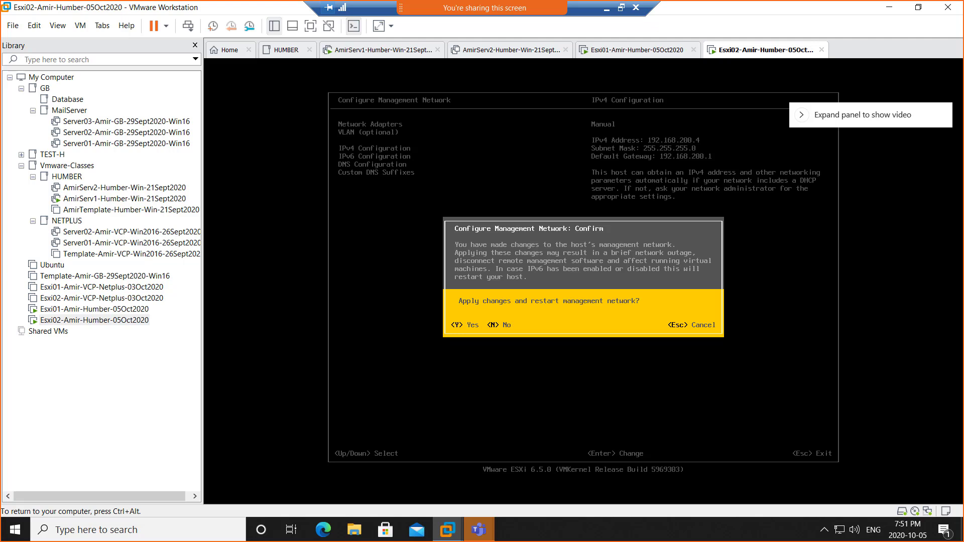
key(Escape)
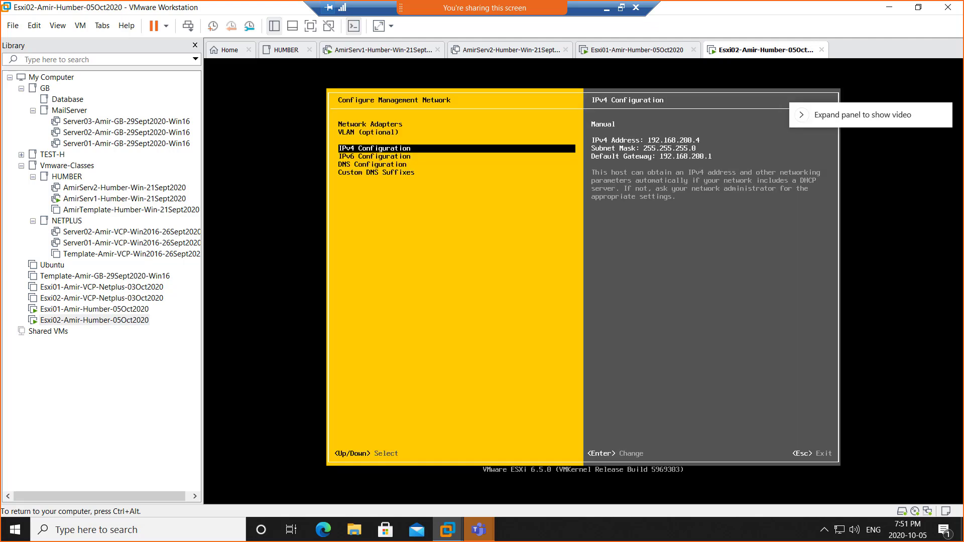
key(Escape)
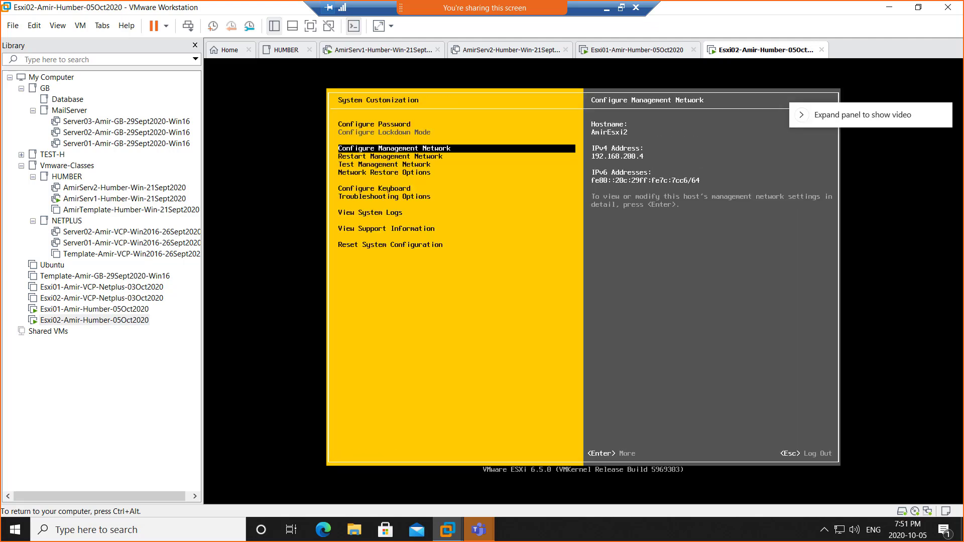
key(ctrl+alt)
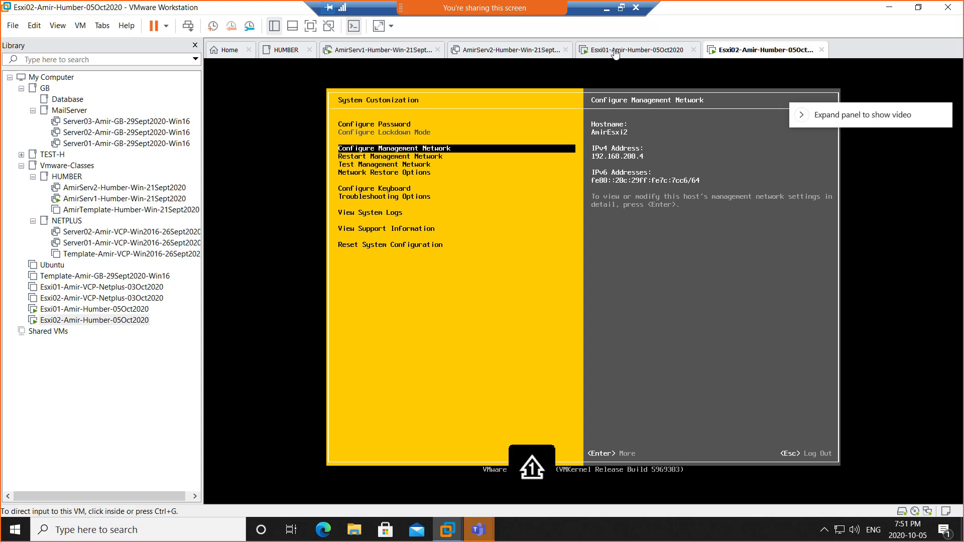
click(621, 8)
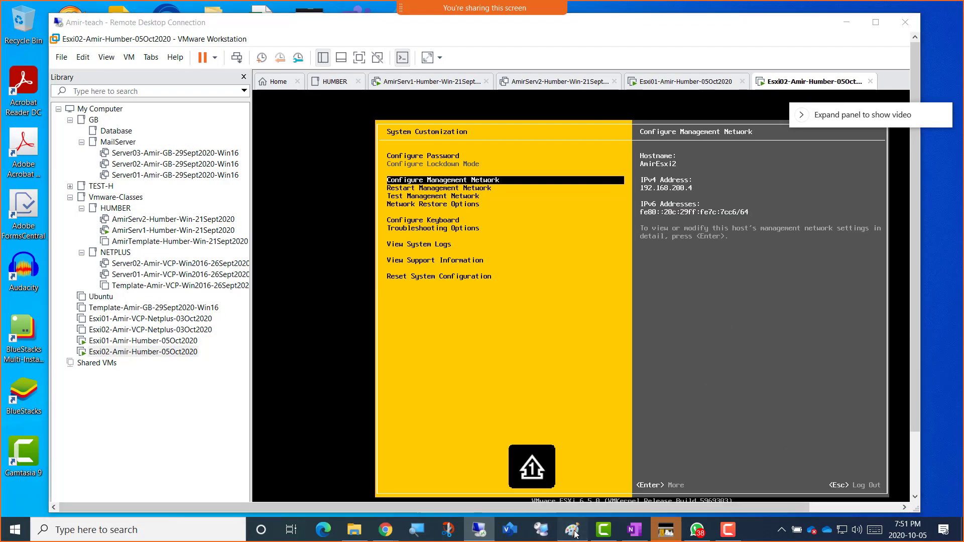
Step: In the Paint network diagram, tick off Esxi01 and Esxi02 as done
click(572, 529)
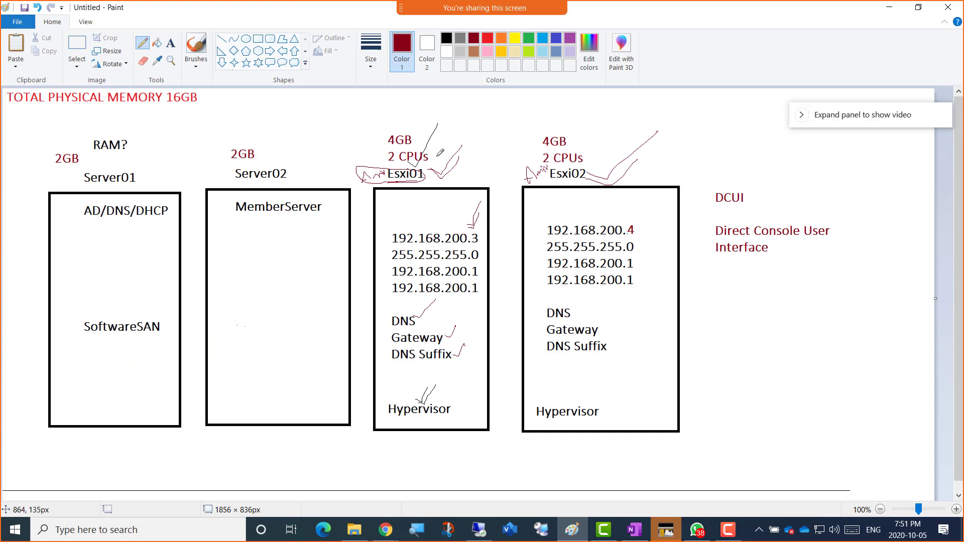
drag(437, 155, 461, 135)
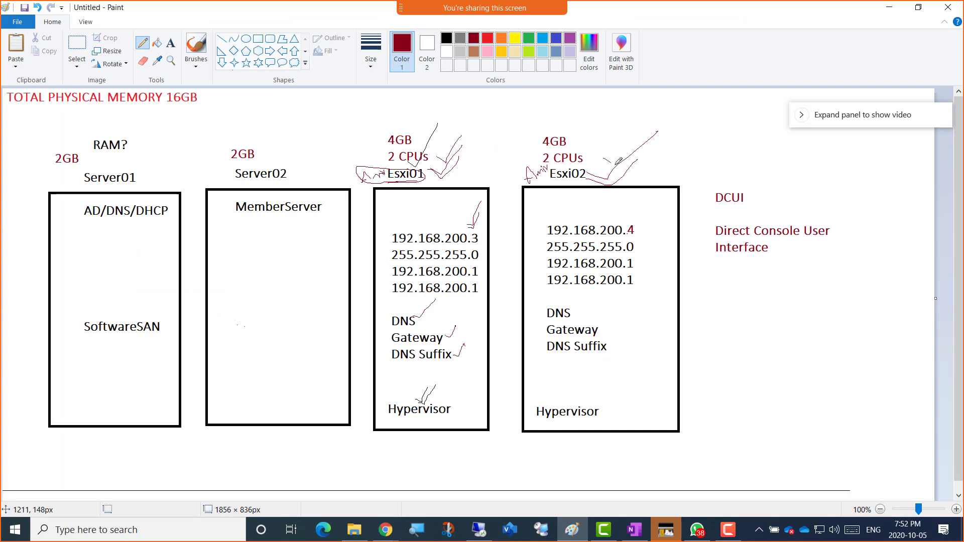
drag(603, 159, 634, 130)
Step: Circle DNS in Server01's AD/DNS/DHCP label and draw two letter As below it
mouse_move(132, 206)
mouse_down()
mouse_move(112, 201)
mouse_move(117, 220)
mouse_move(128, 205)
mouse_up()
drag(69, 267, 78, 259)
mouse_move(90, 298)
mouse_down()
mouse_move(84, 278)
mouse_move(98, 292)
mouse_move(91, 287)
mouse_up()
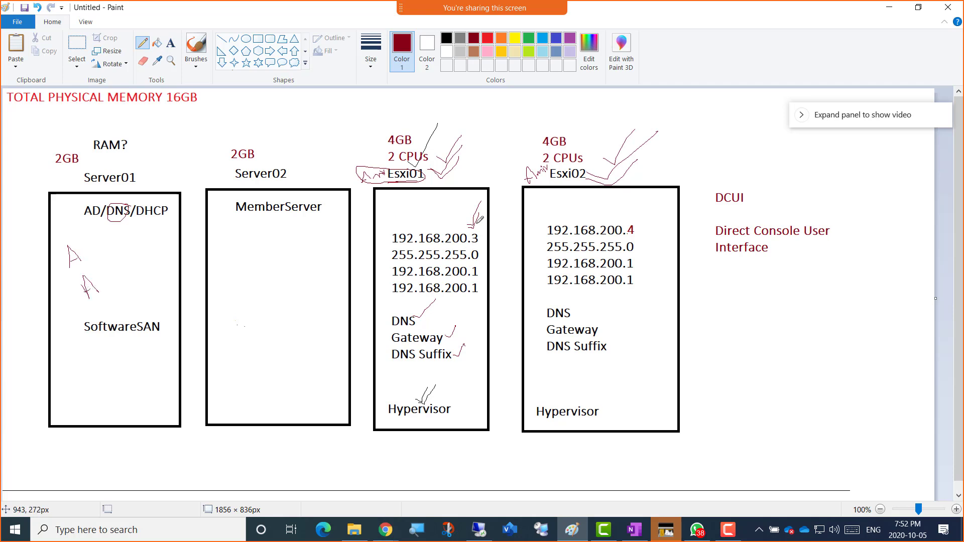
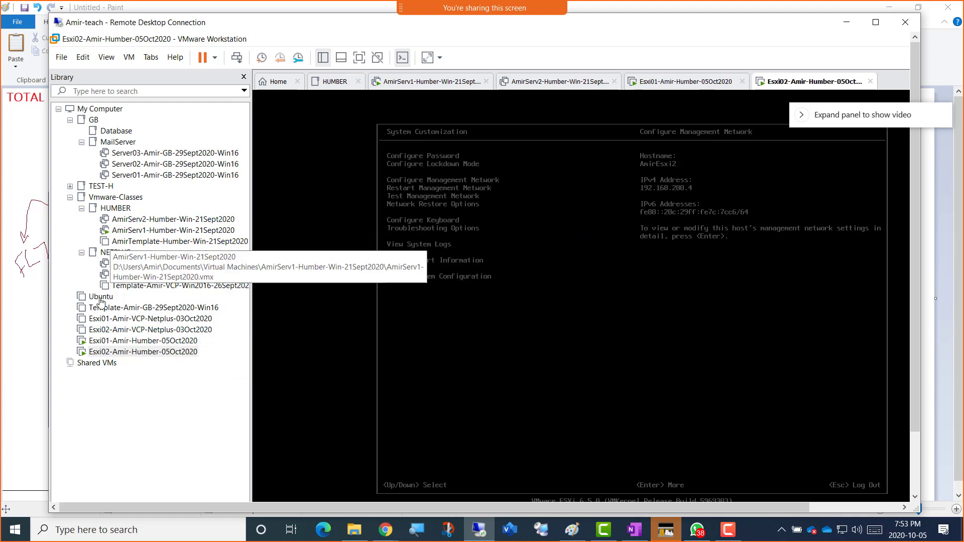
Step: Hide the library, switch to the AmirServ1 VM and maximize its Remote Desktop session
click(244, 78)
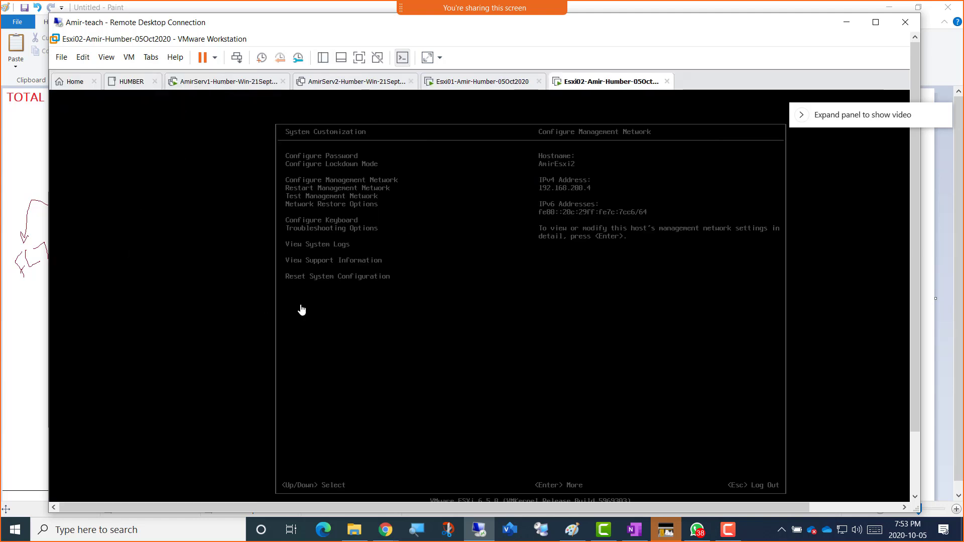
click(323, 58)
click(323, 59)
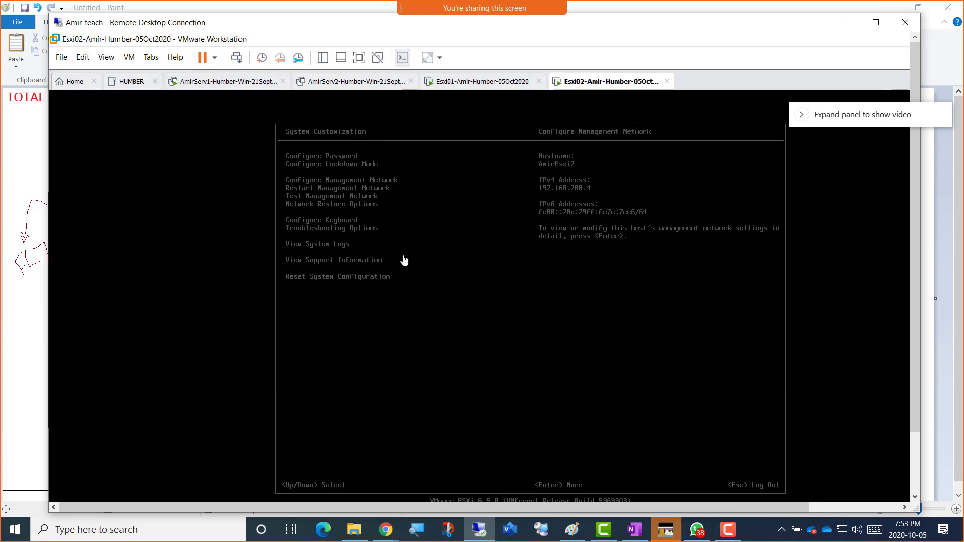
click(221, 83)
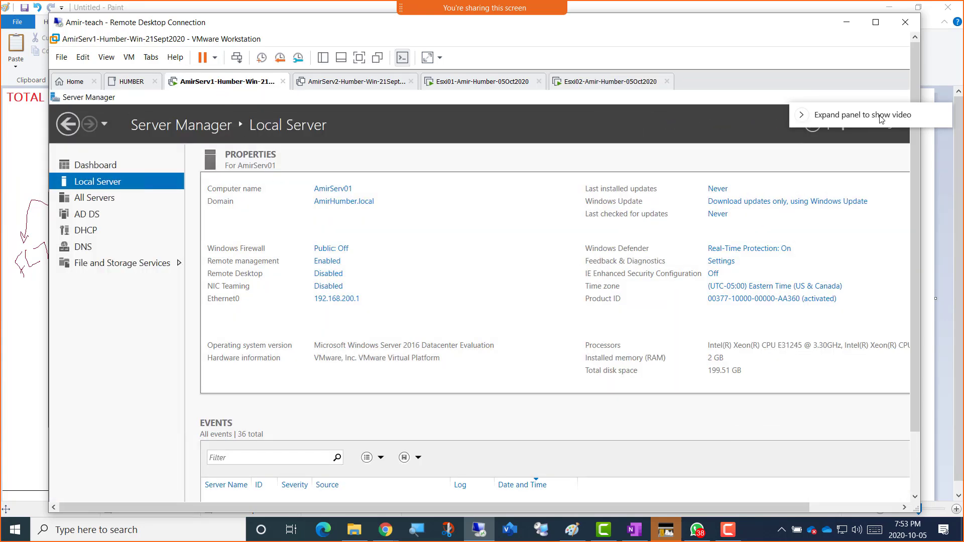
drag(879, 115, 708, 22)
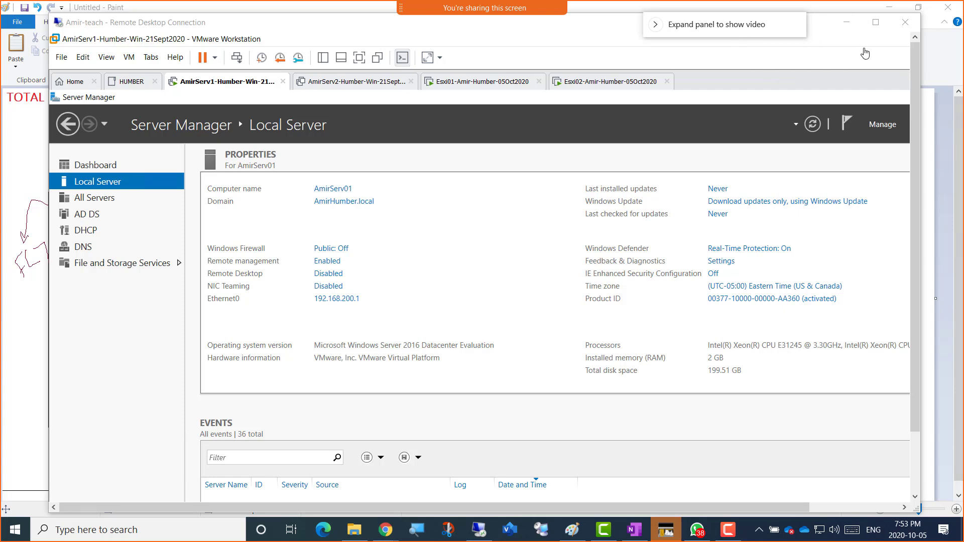
click(876, 24)
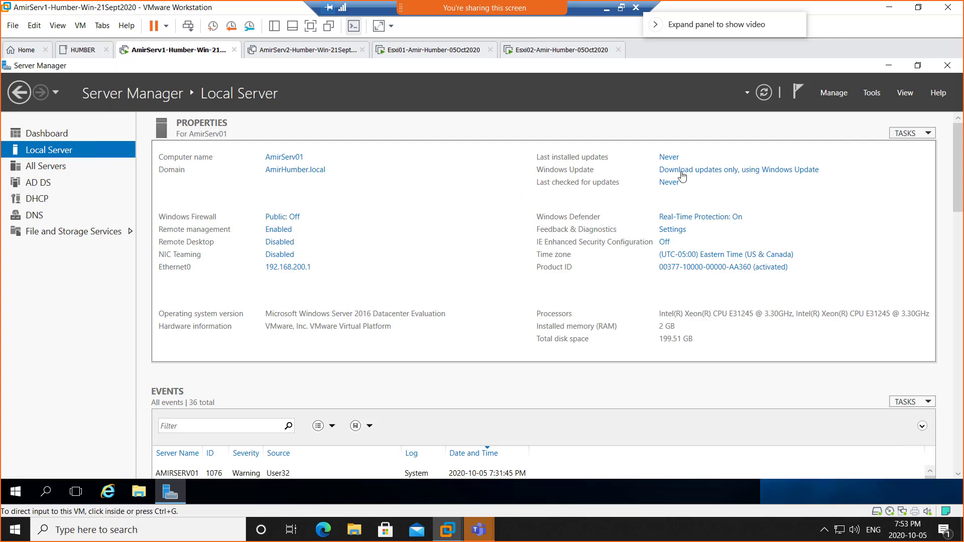
Step: Launch DNS Manager from Server Manager's Tools menu
click(879, 97)
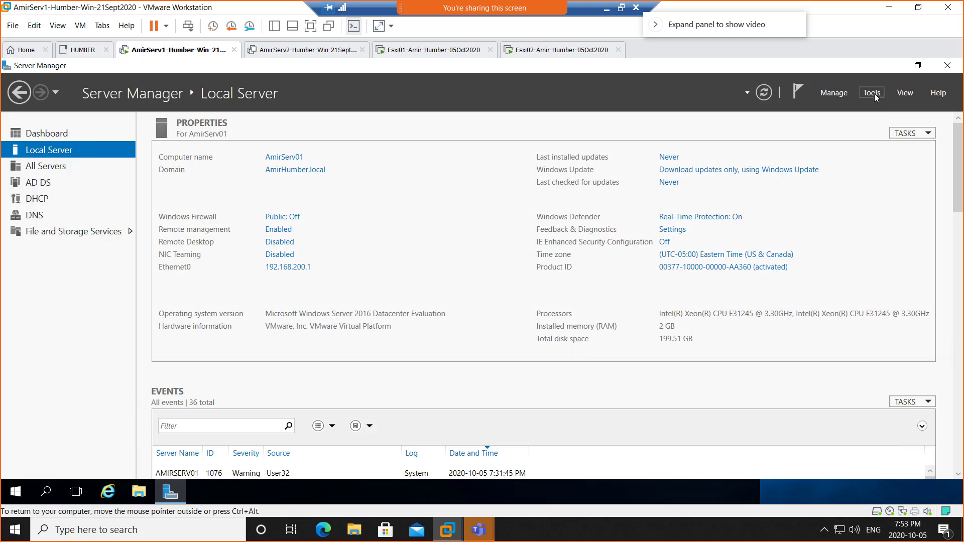
click(872, 94)
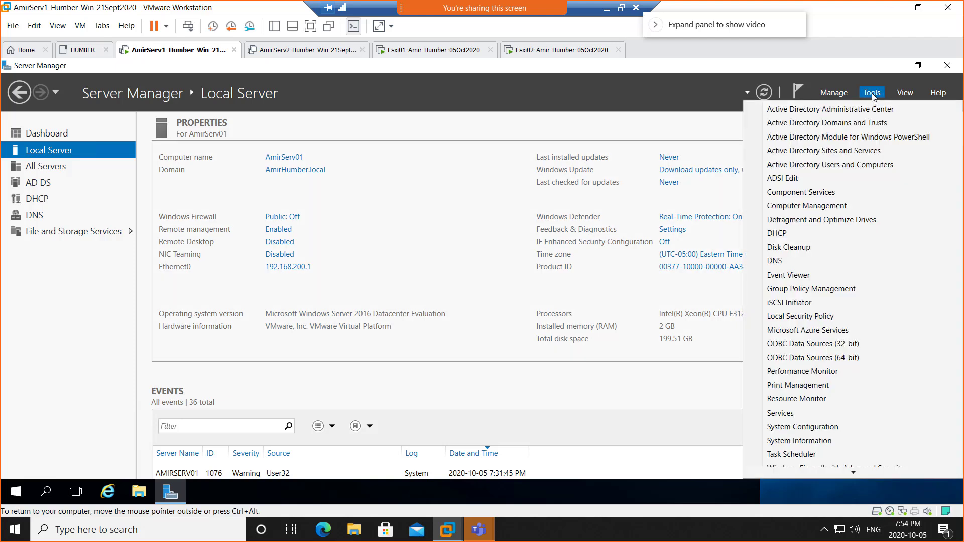
click(781, 263)
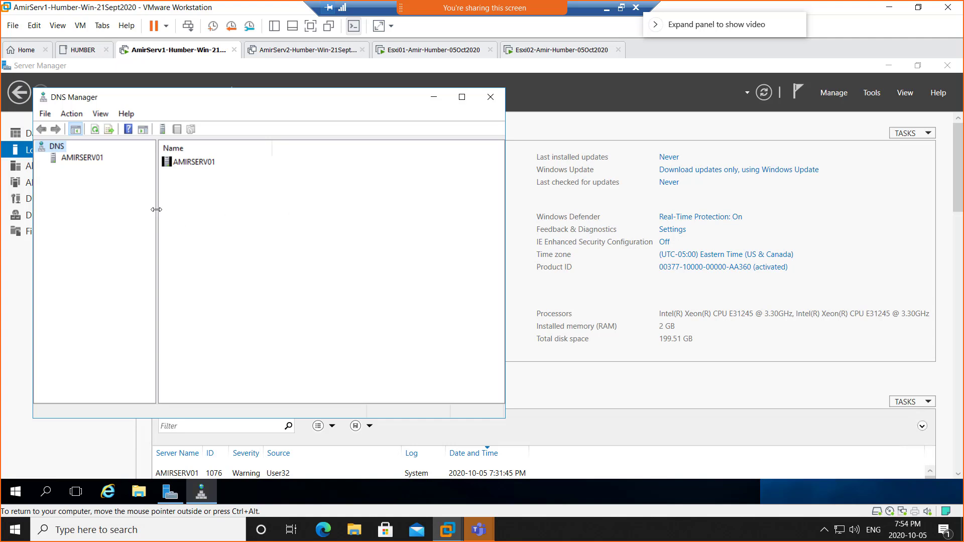
Step: Expand AMIRSERV01 > Forward Lookup Zones, select AmirHumber.local and maximize the console
drag(156, 209, 216, 210)
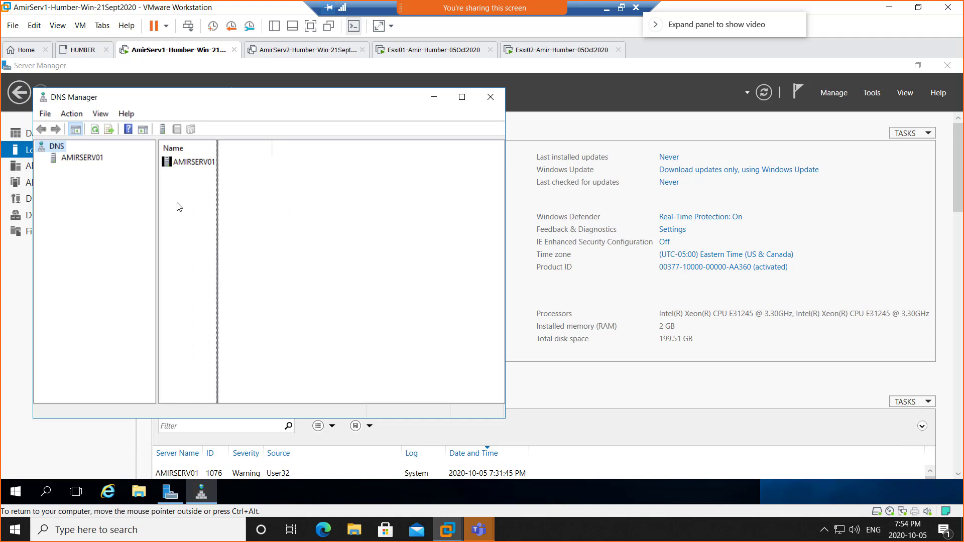
double_click(83, 159)
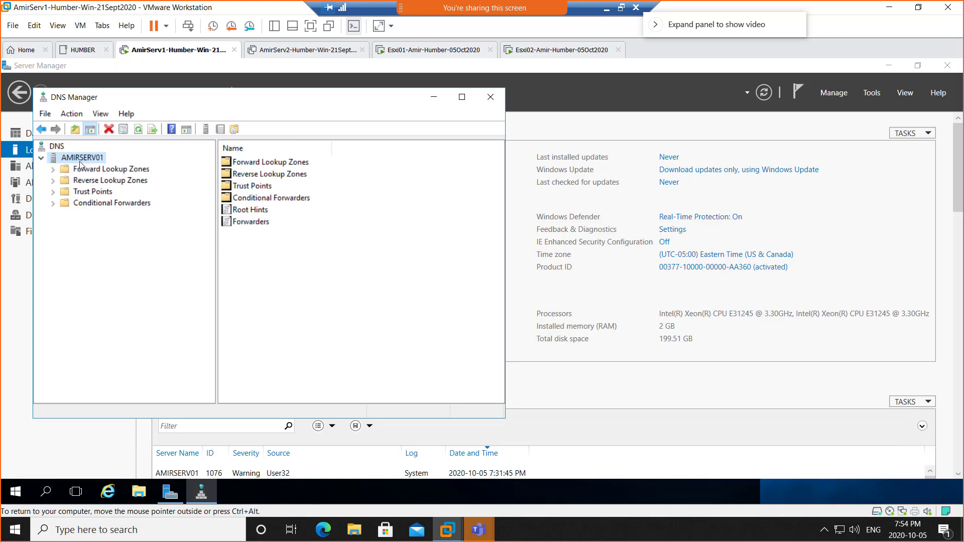
click(106, 171)
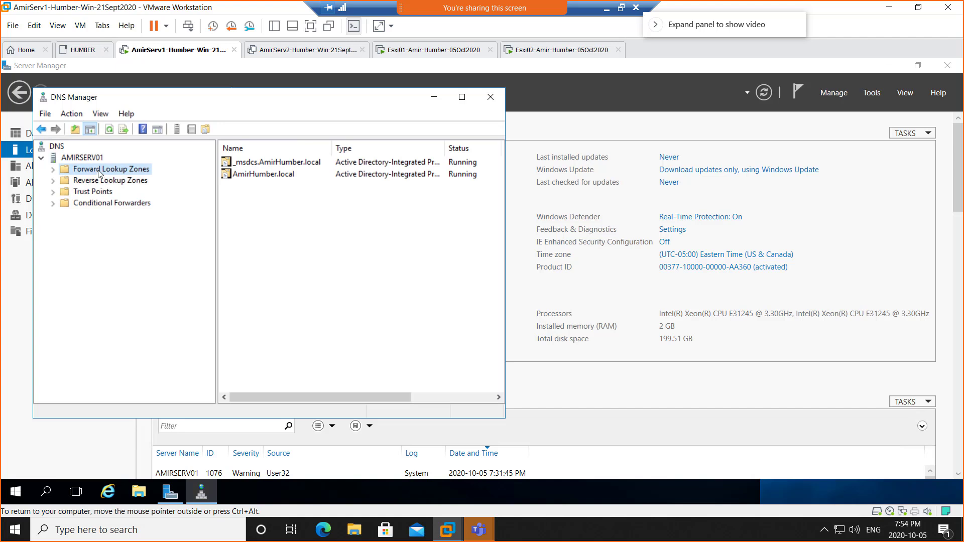
click(53, 170)
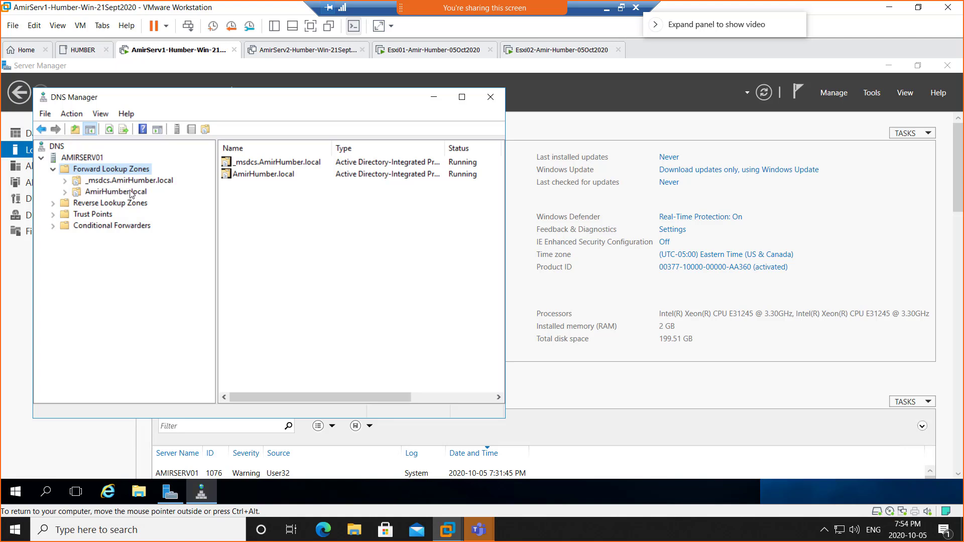
click(123, 194)
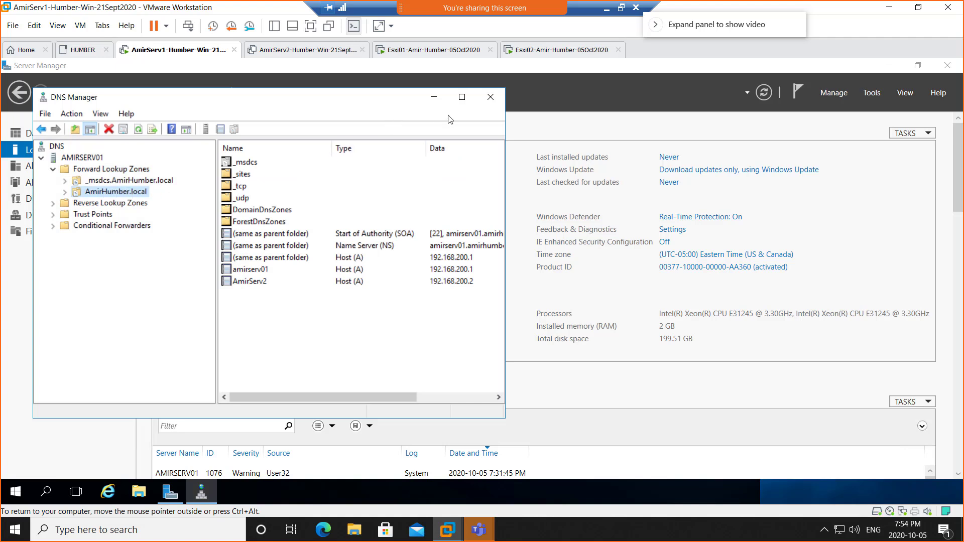
click(462, 97)
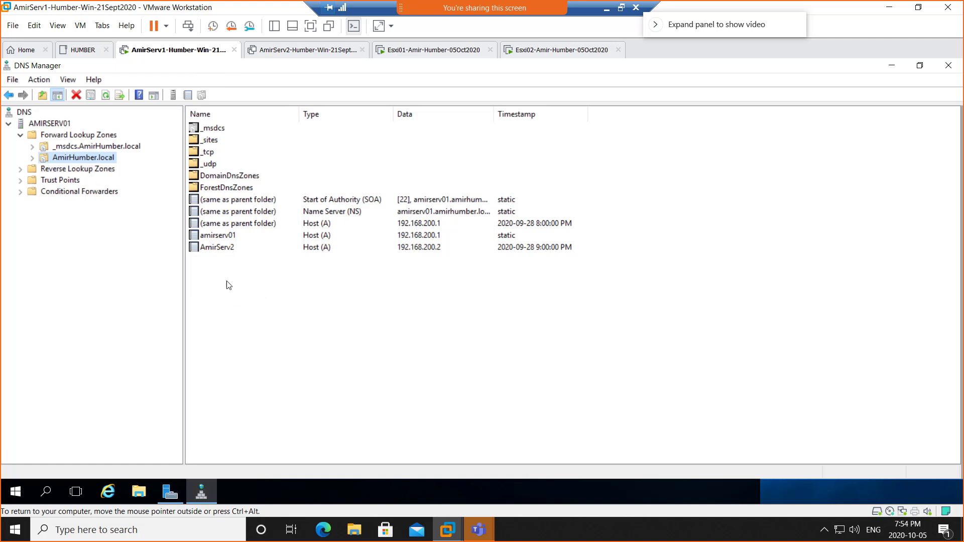
Step: Look at the AmirHumber.local context menus without choosing an action, then close DNS Manager
right_click(250, 291)
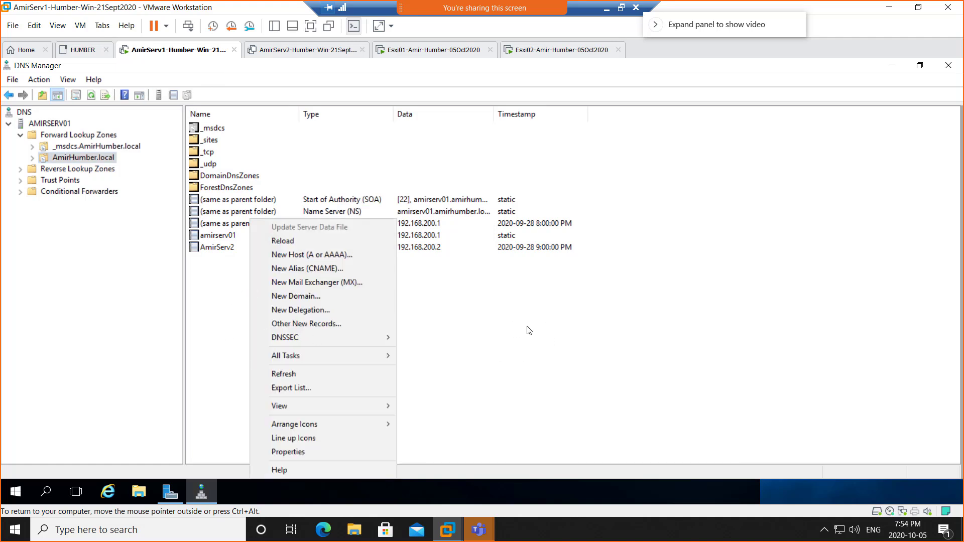
right_click(102, 159)
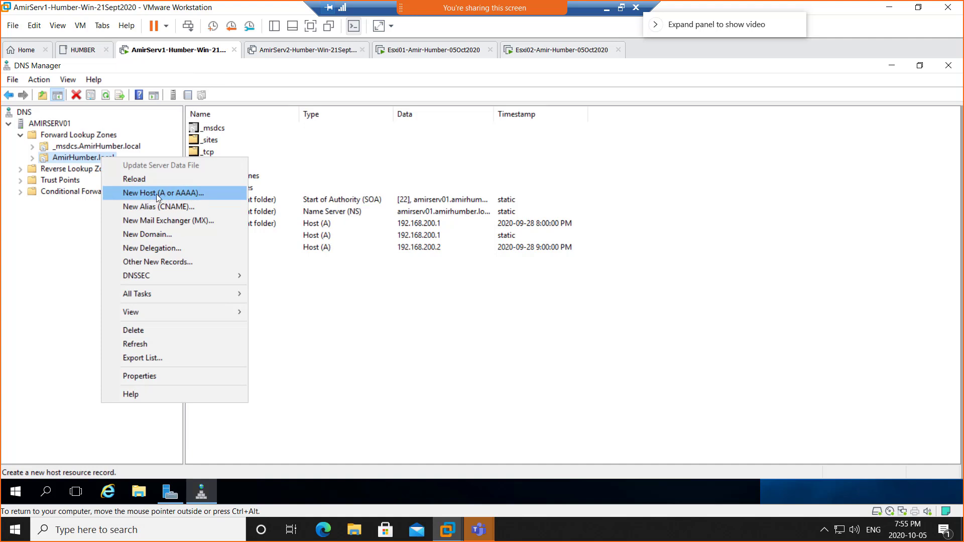
click(467, 313)
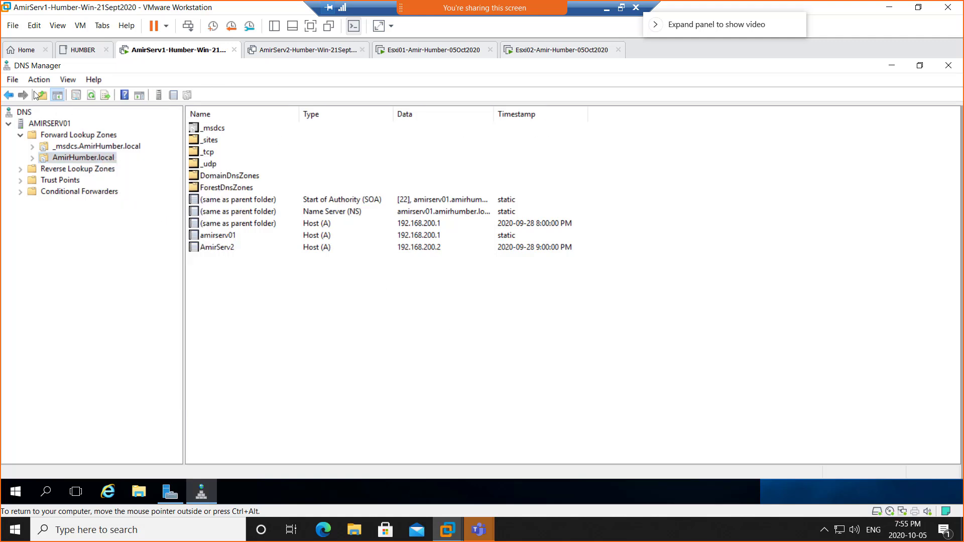
click(948, 68)
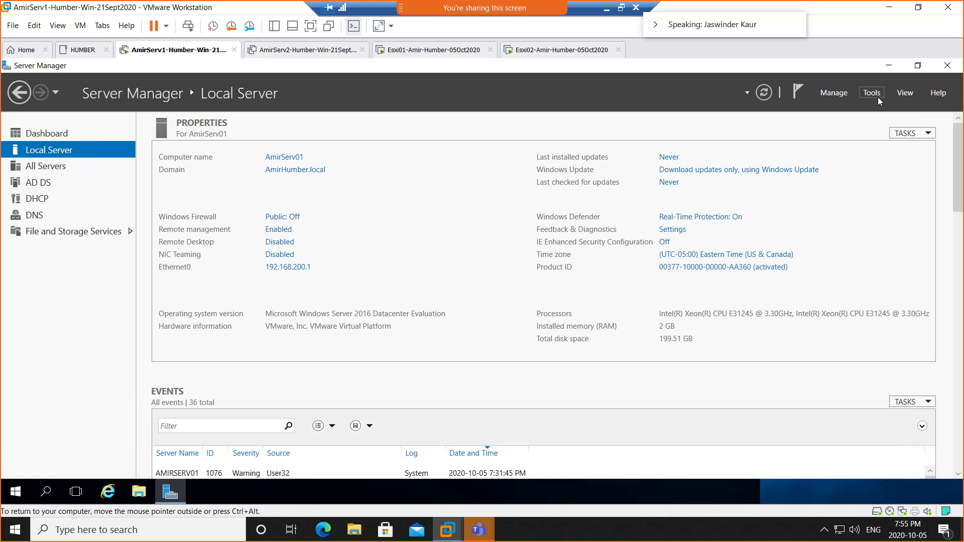
Step: Relaunch DNS Manager through Tools > DNS and select the AmirHumber.local zone
click(15, 495)
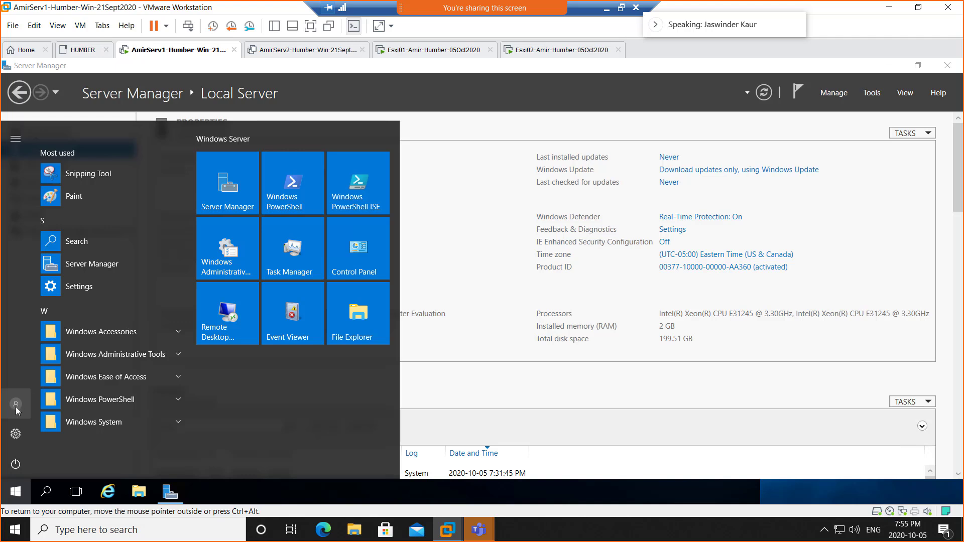
click(649, 400)
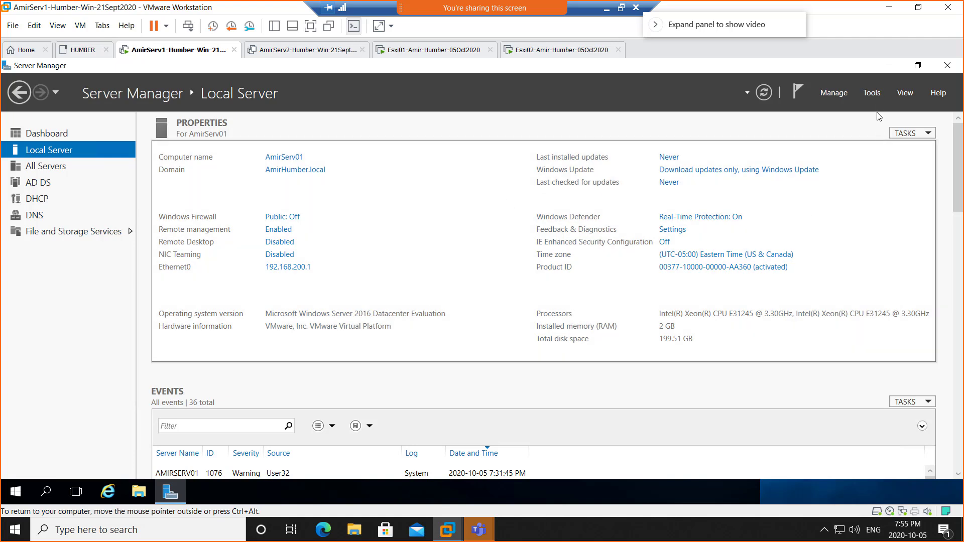
click(873, 93)
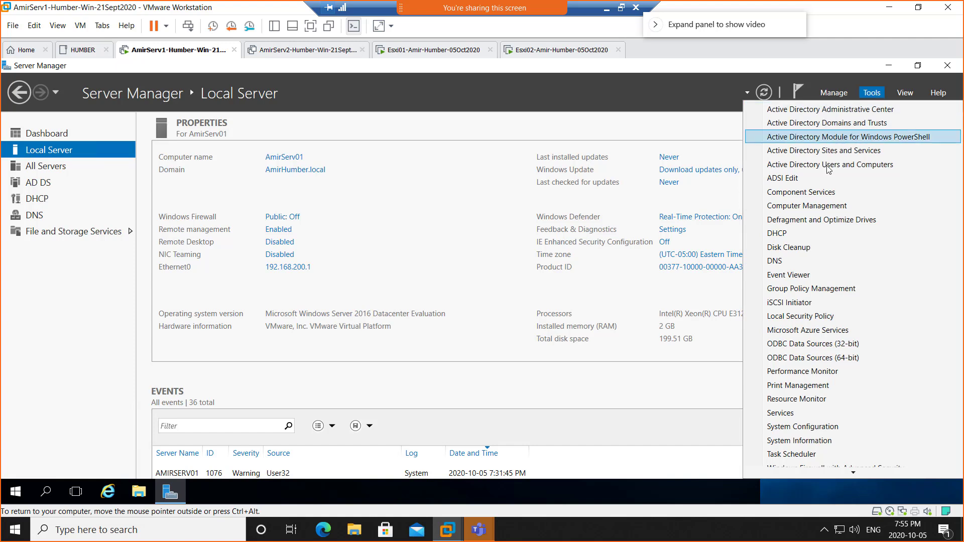
click(783, 260)
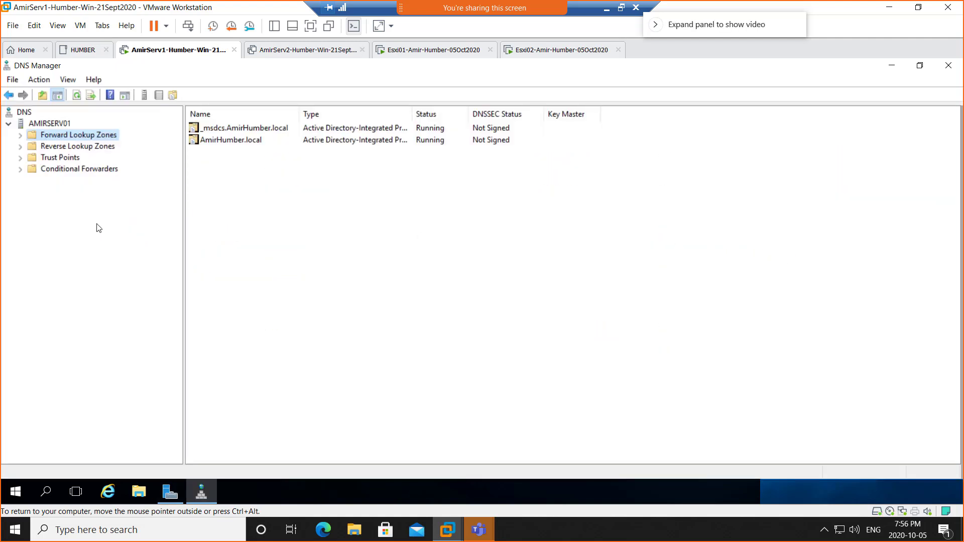
click(21, 135)
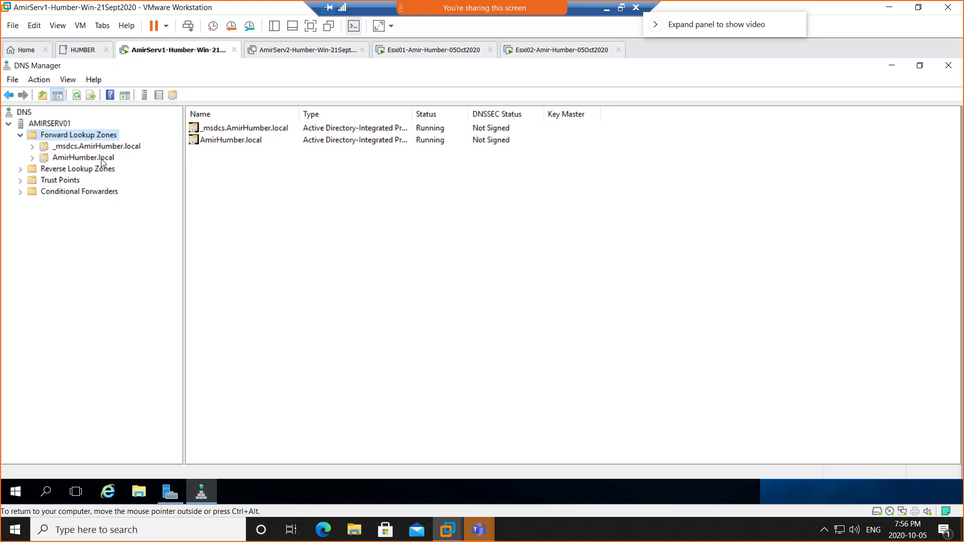
click(91, 160)
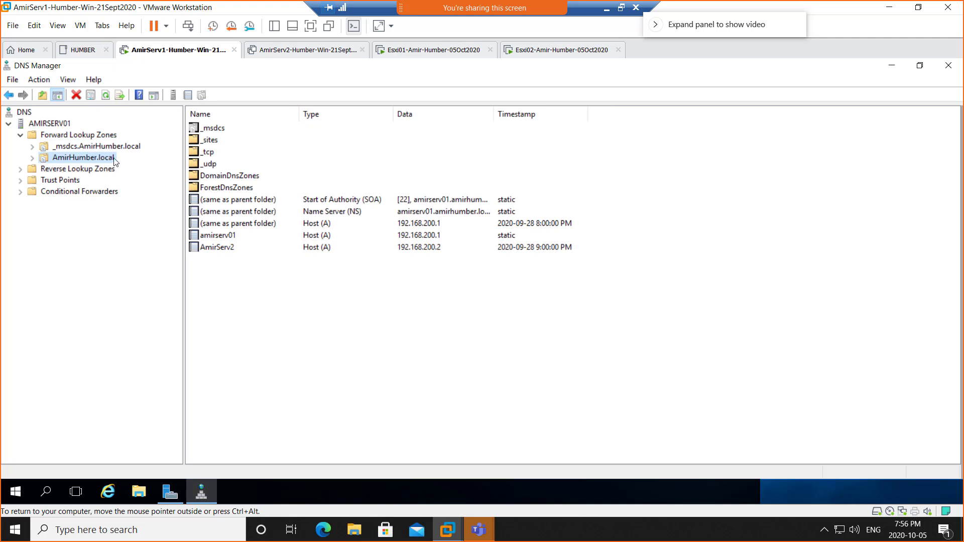
Step: Fill a New Host form with name AmirEsxi1 and IP 192.168.200.3, then go to the Esxi01 console
right_click(104, 159)
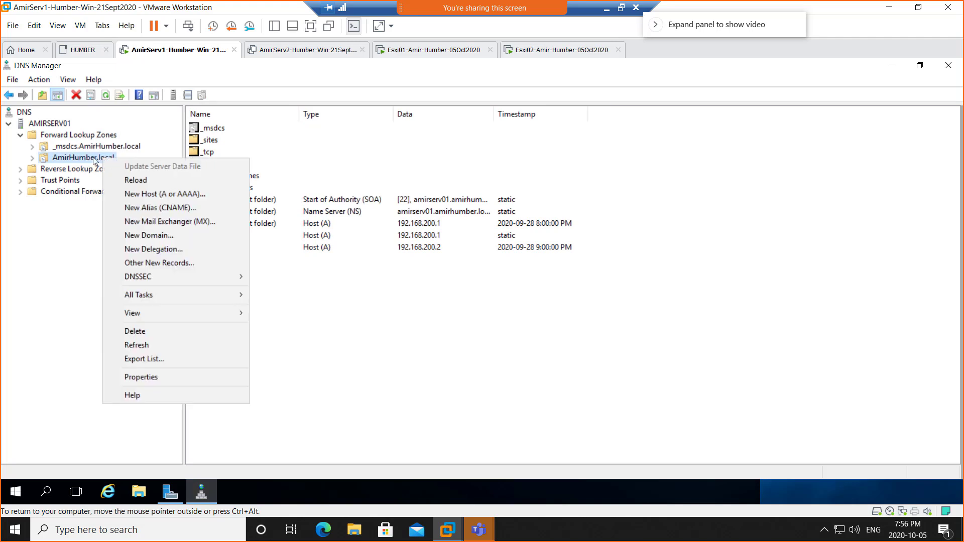
click(176, 194)
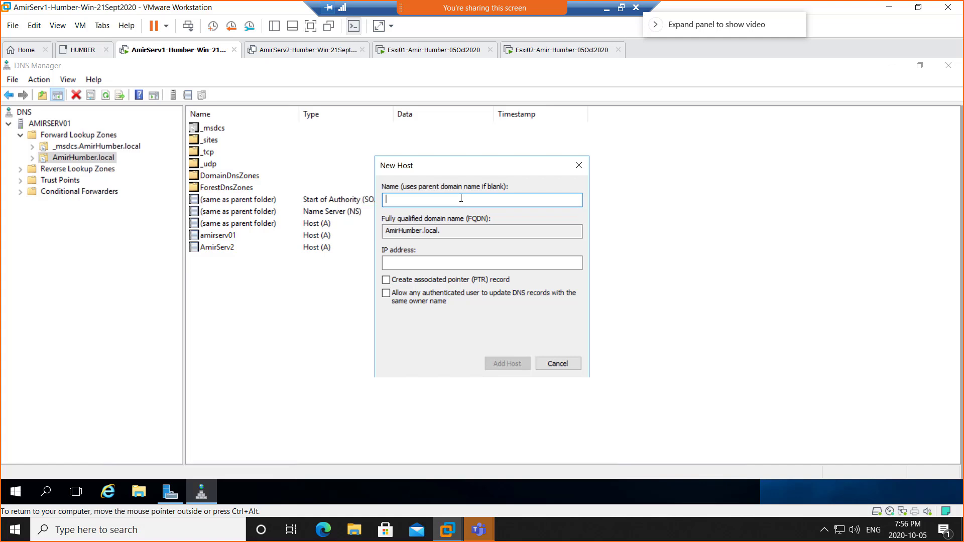
text(AmirEsxi1)
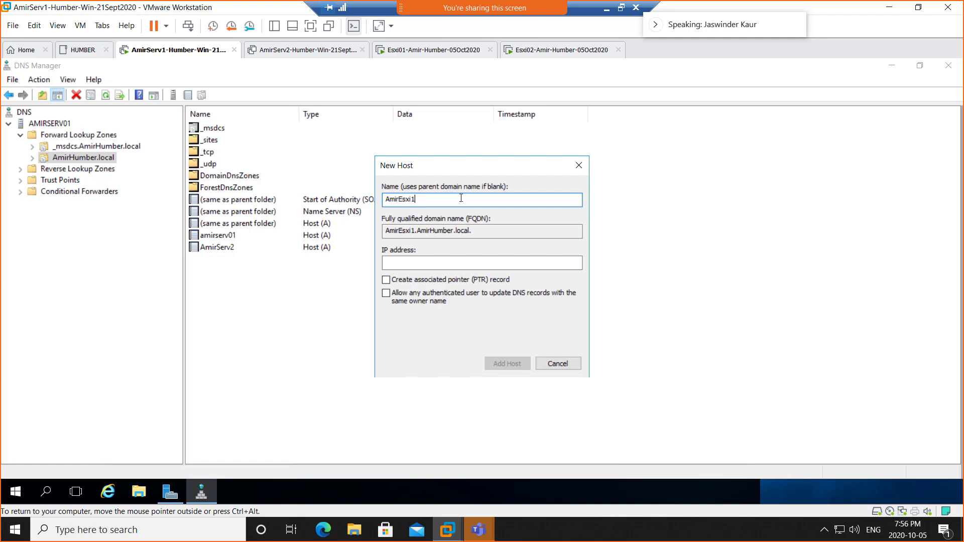
drag(474, 231, 377, 225)
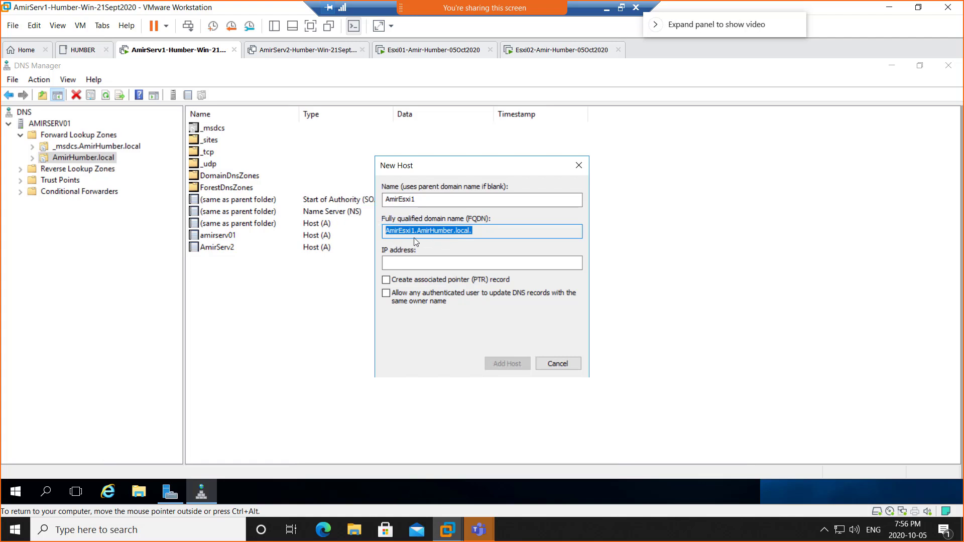
click(398, 264)
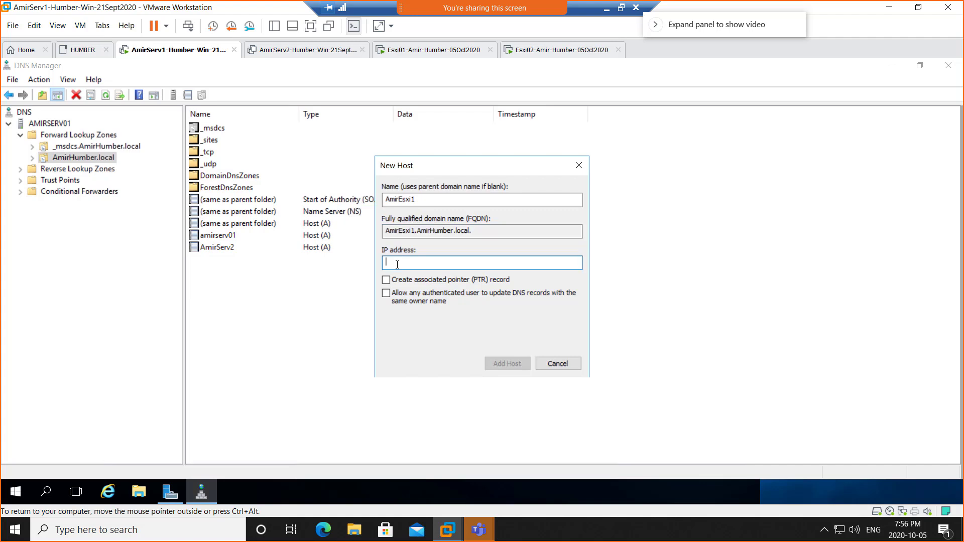
text(192.168.200.)
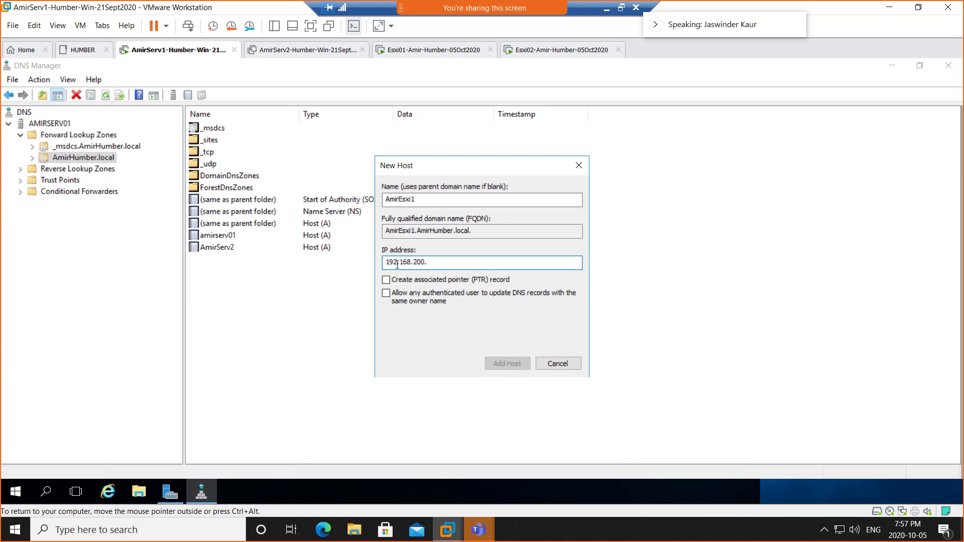
text(3)
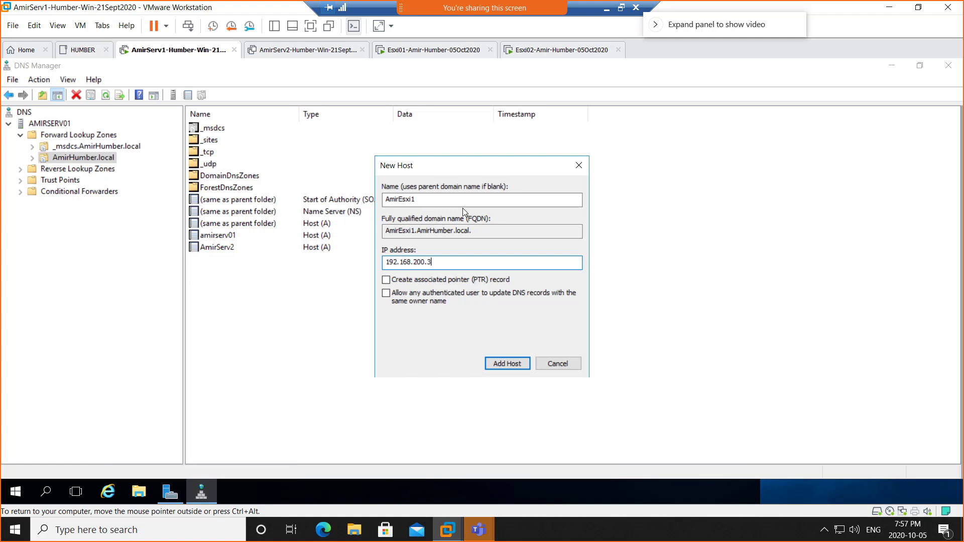
click(435, 51)
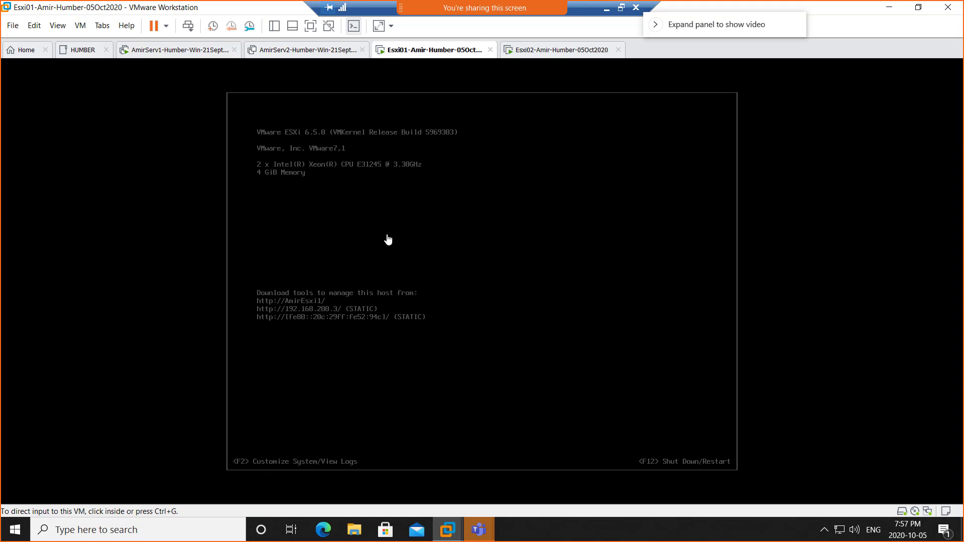
Step: Log in to the Esxi01 host console as root with F2
click(422, 195)
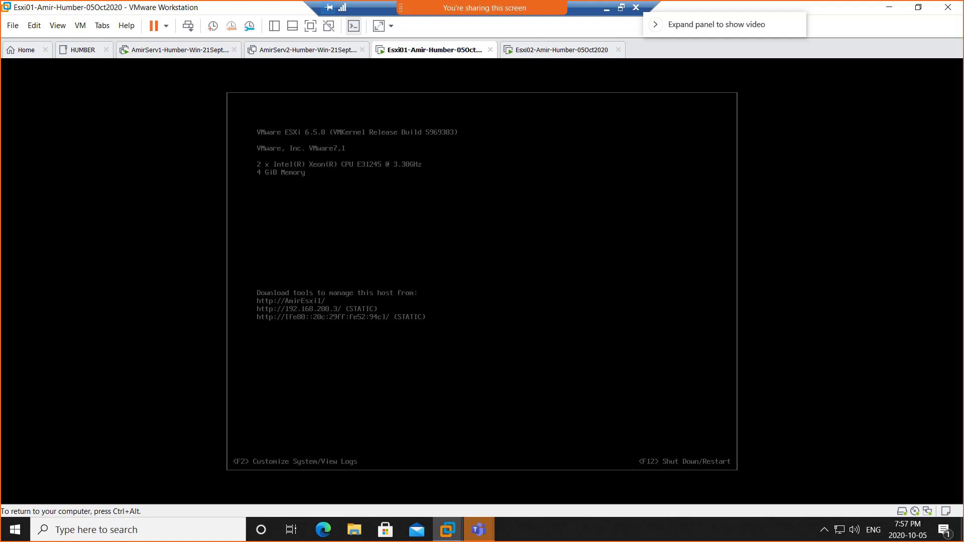
key(F2)
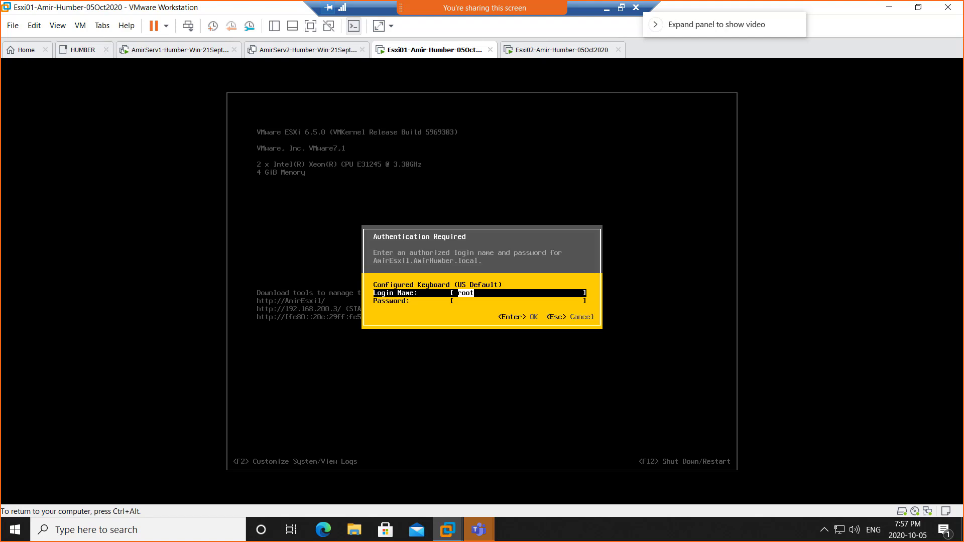
key(Tab)
text(********)
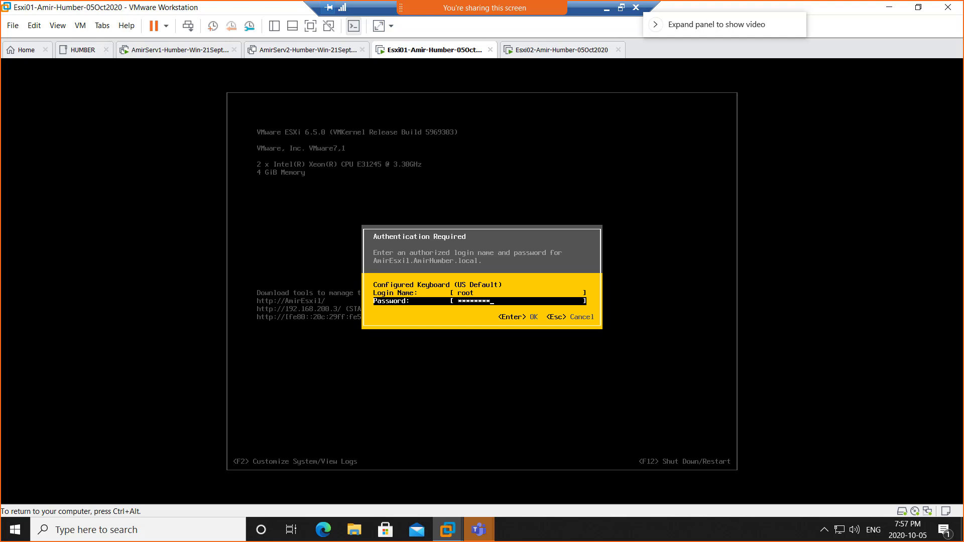
text(****)
key(Return)
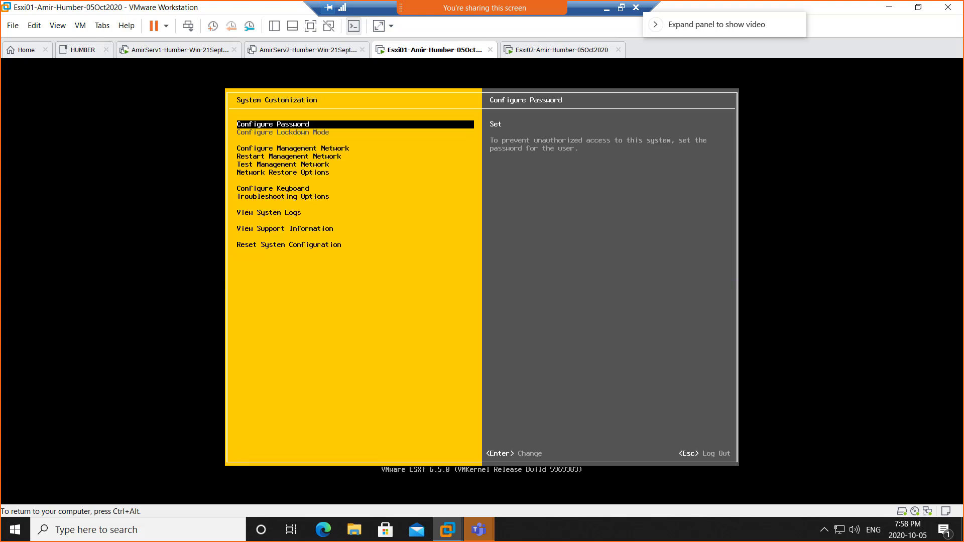
Step: Review the host's DNS settings: hostname AmirEsxi1 and primary DNS 192.168.200.1
key(Down)
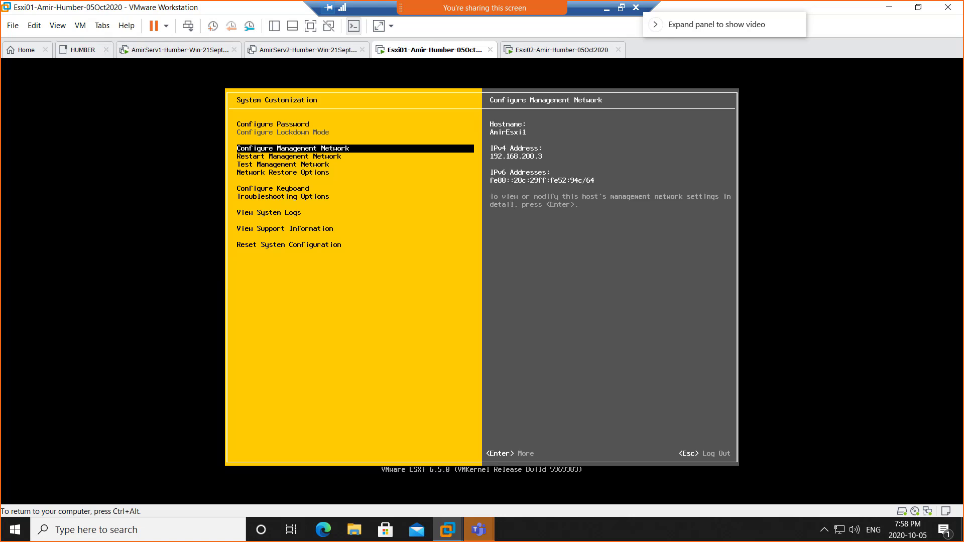
key(Return)
key(Down)
key(Down)
key(Down)
key(Down)
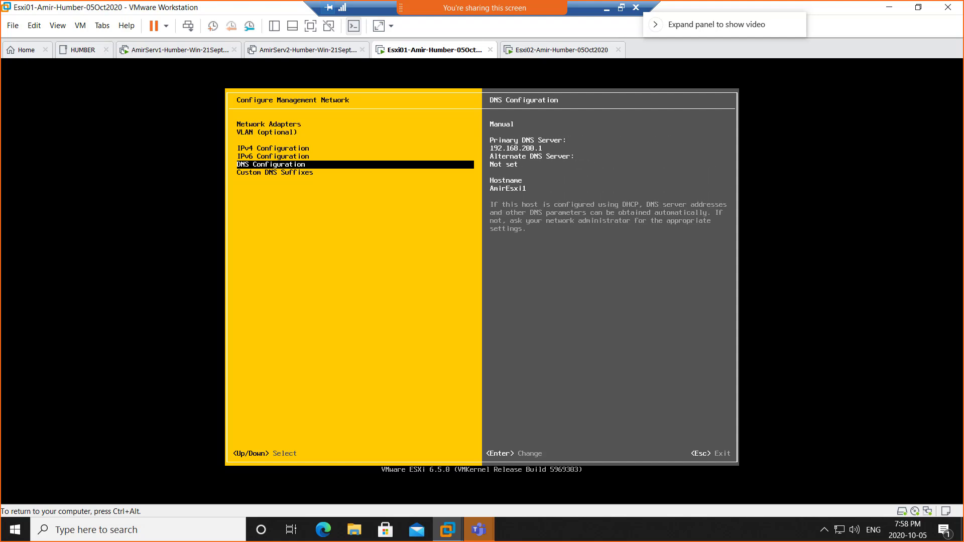
key(Return)
key(Down)
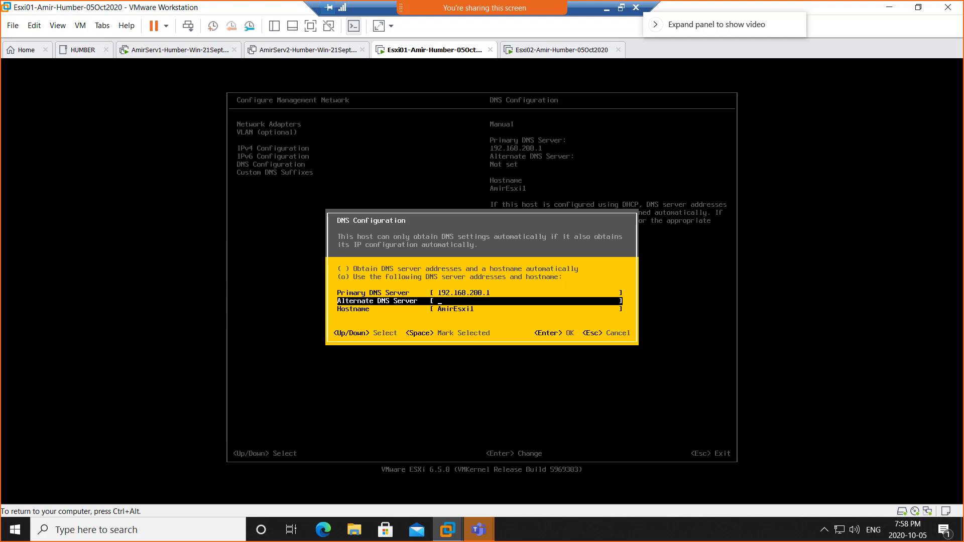
key(Down)
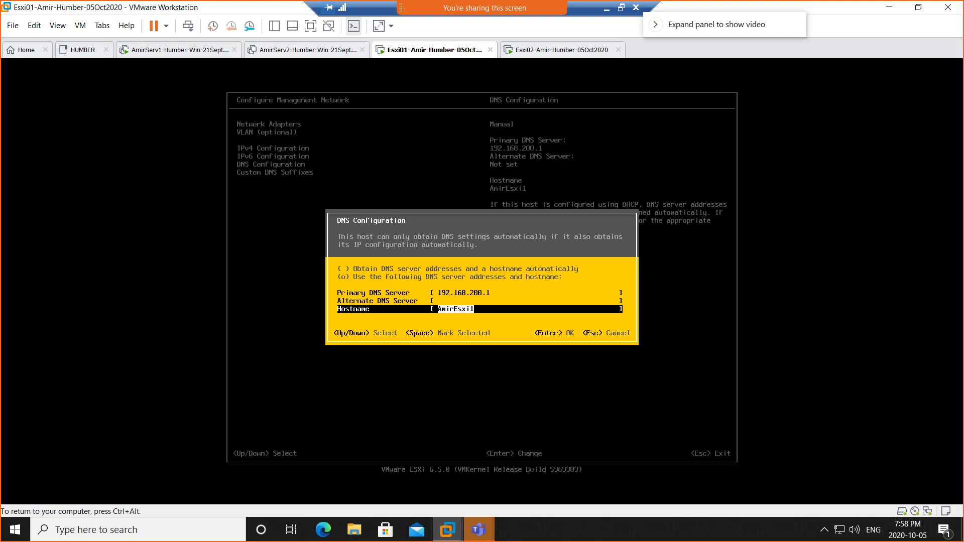
key(Return)
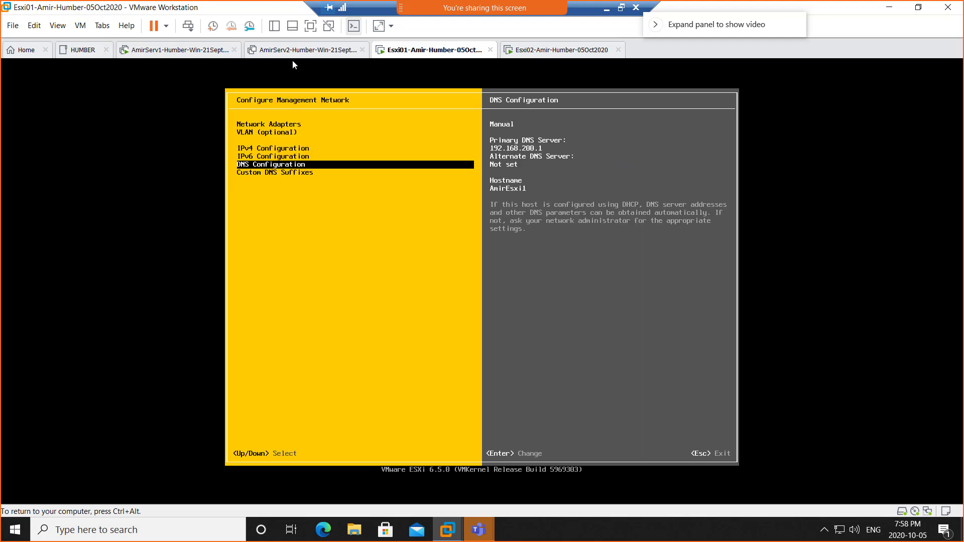
key(ctrl+alt)
Step: On AmirServ1, tick Create associated PTR record and add the AmirEsxi1 host, then confirm
click(169, 50)
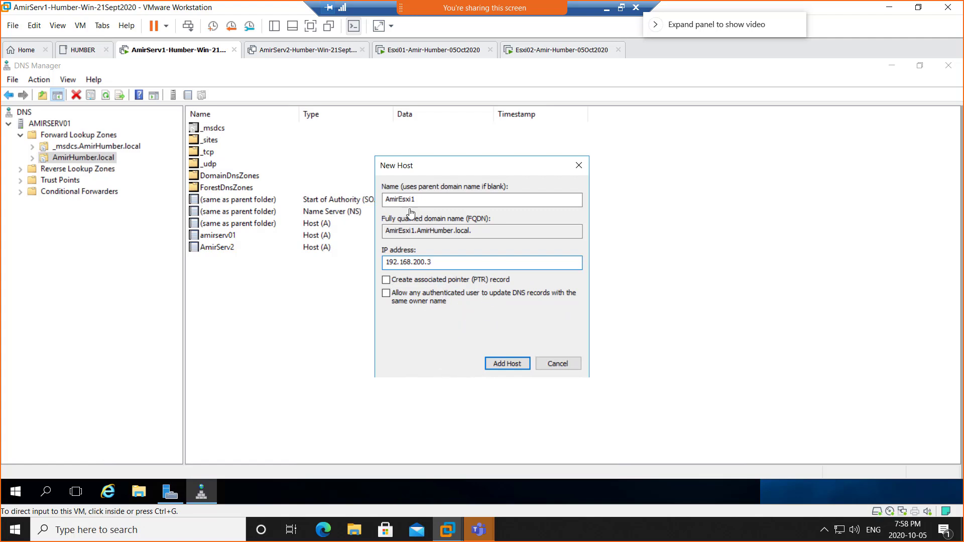
click(399, 283)
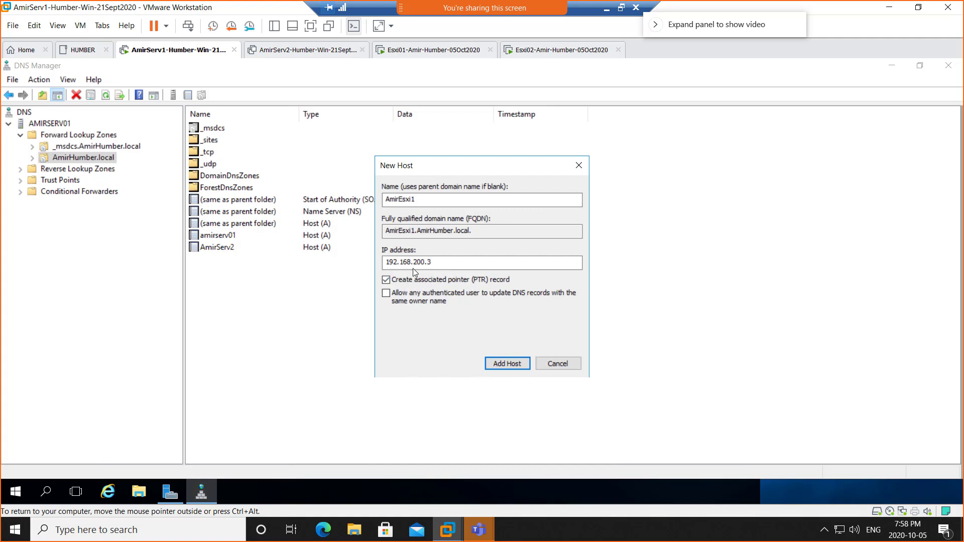
click(417, 205)
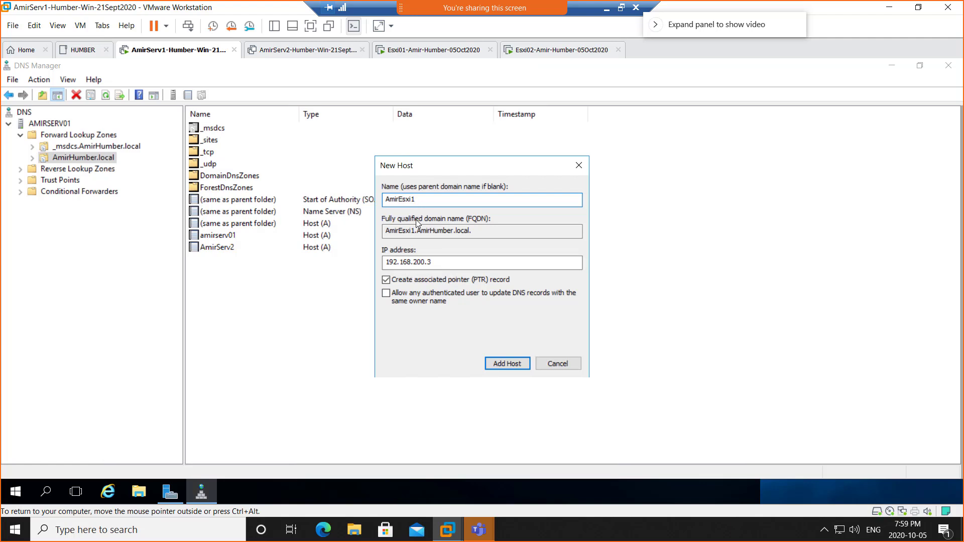
click(497, 366)
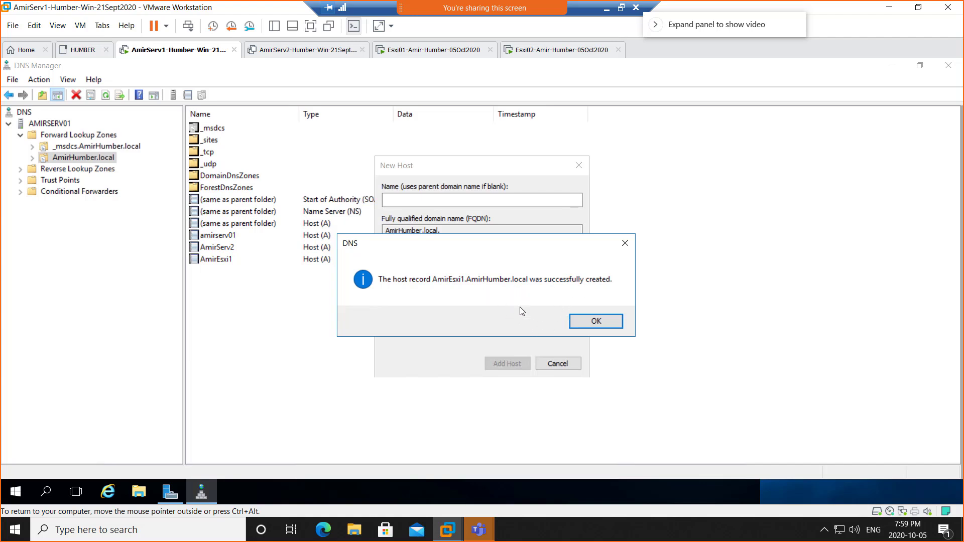
click(591, 323)
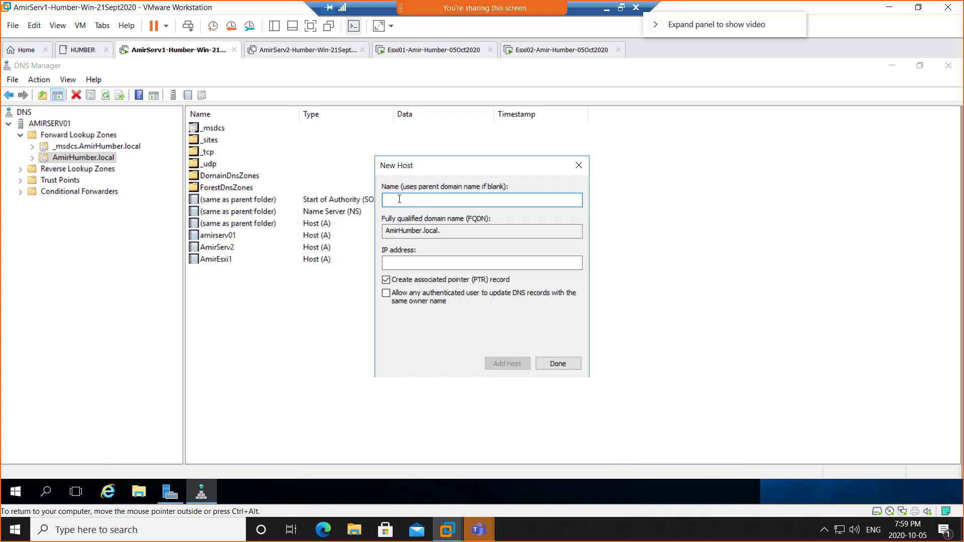
Step: Close the New Host dialog without adding a second host, then return to the Esxi01 console
text(Amir)
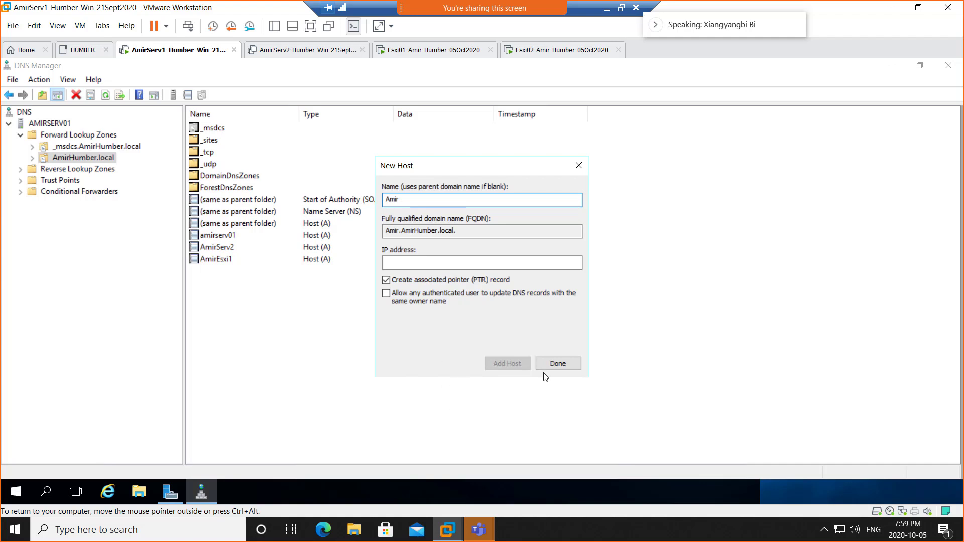
click(579, 165)
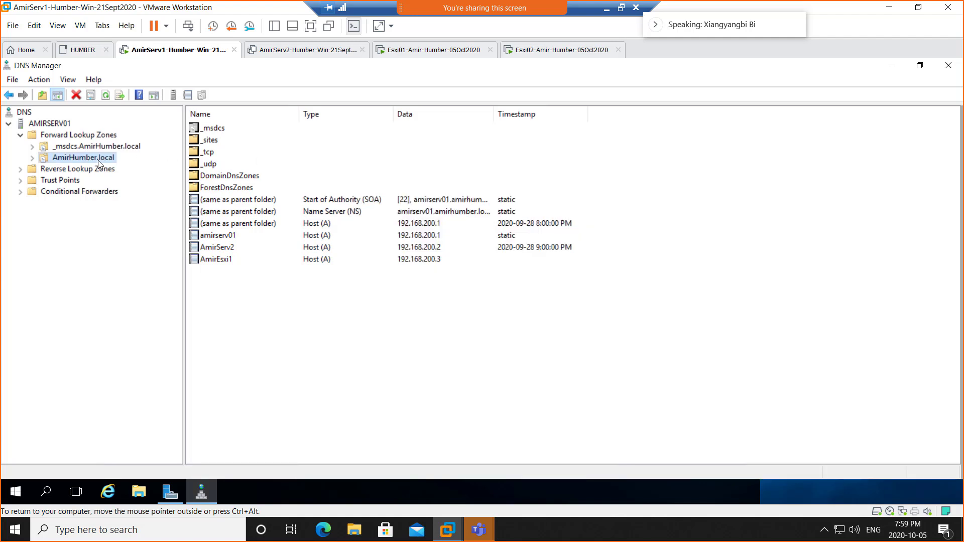
right_click(98, 160)
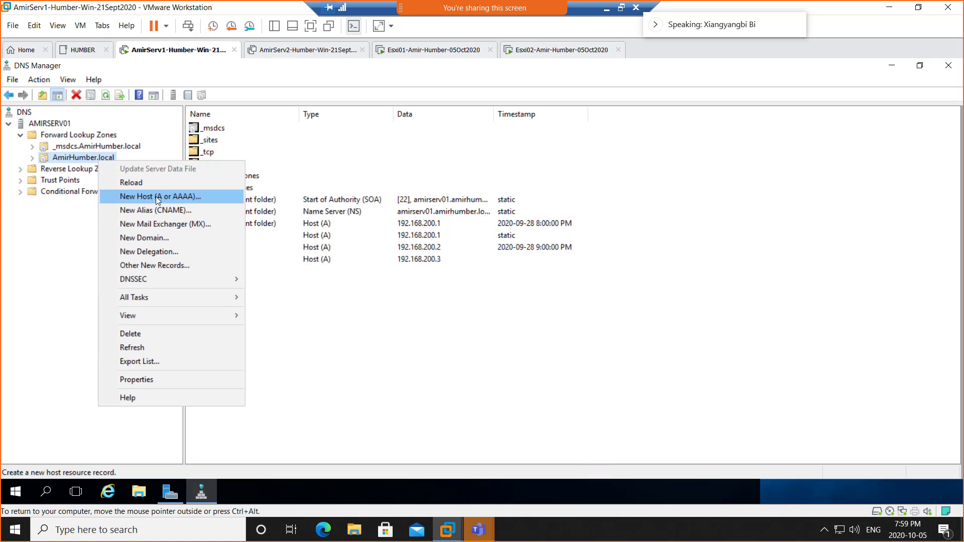
click(414, 54)
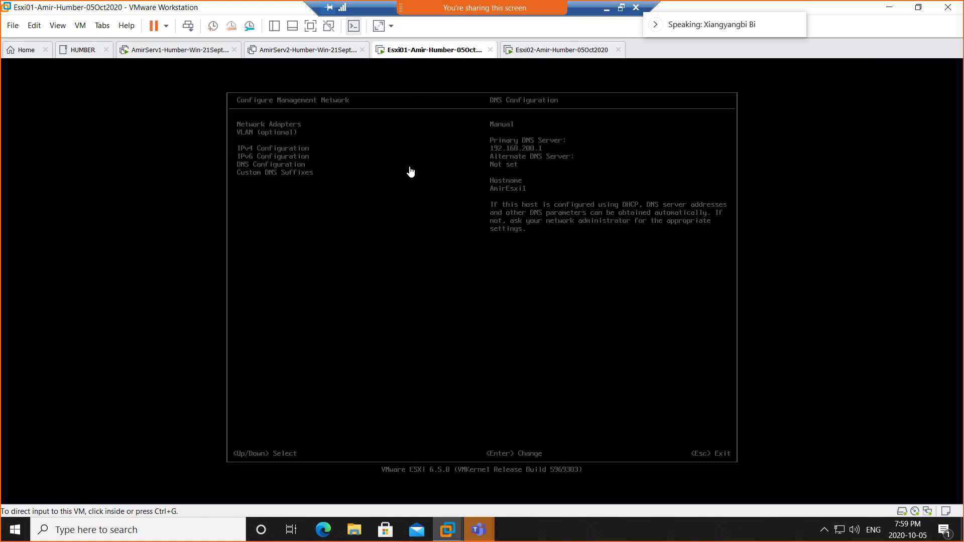
click(541, 59)
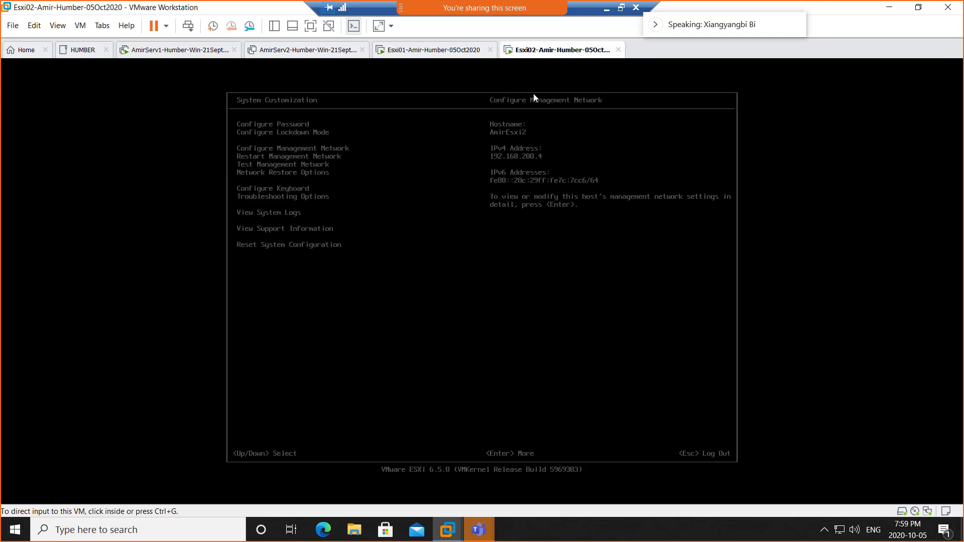
click(426, 58)
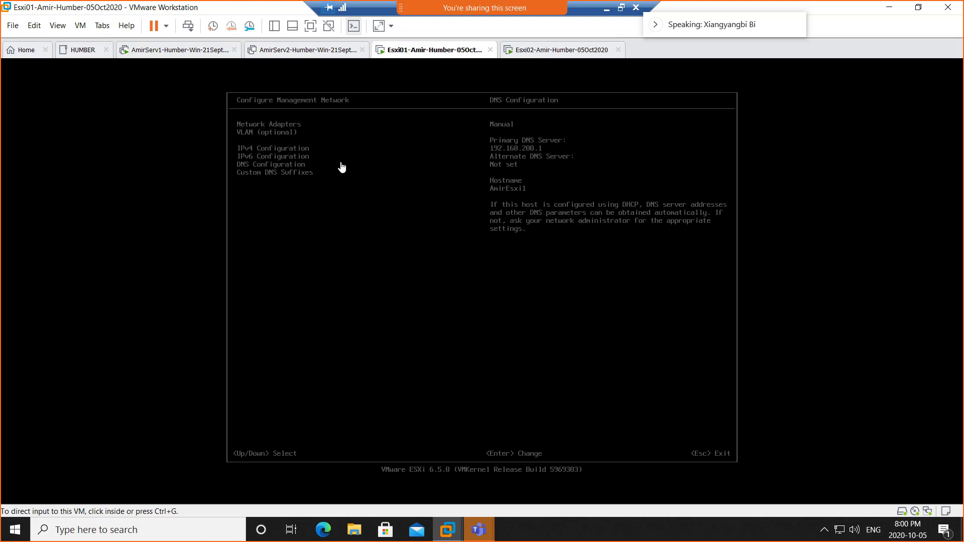
Step: Exit Esxi01's DNS and management network menus to the main screen showing 192.168.200.3
click(403, 182)
key(Return)
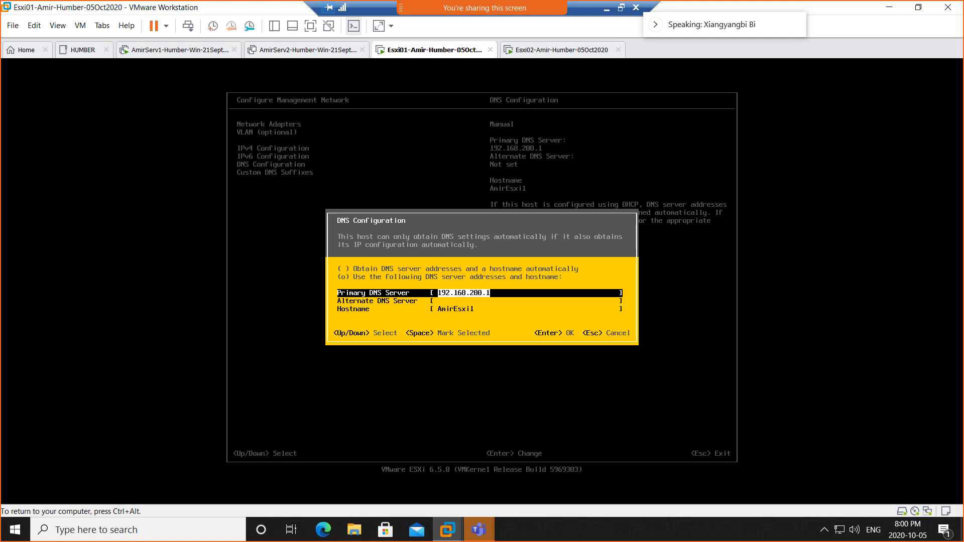
key(Return)
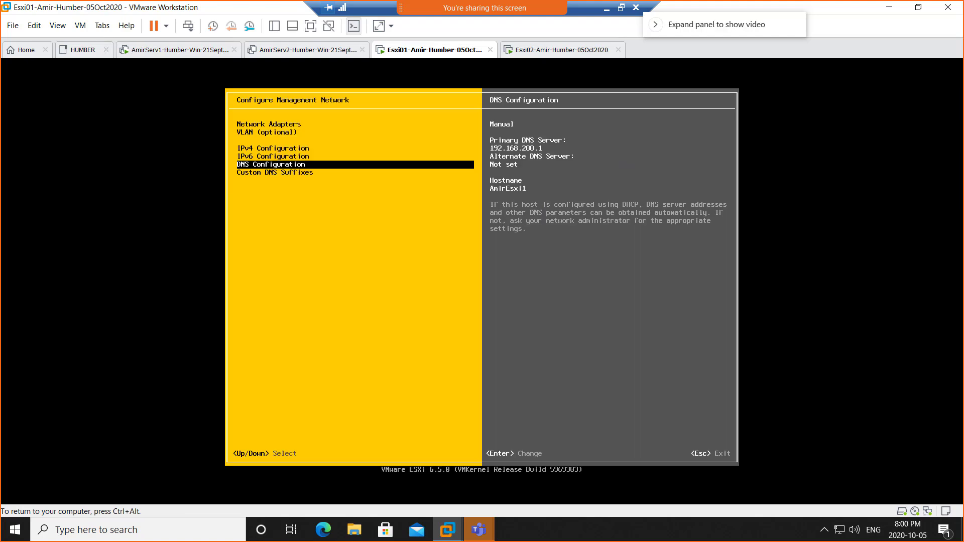
key(Escape)
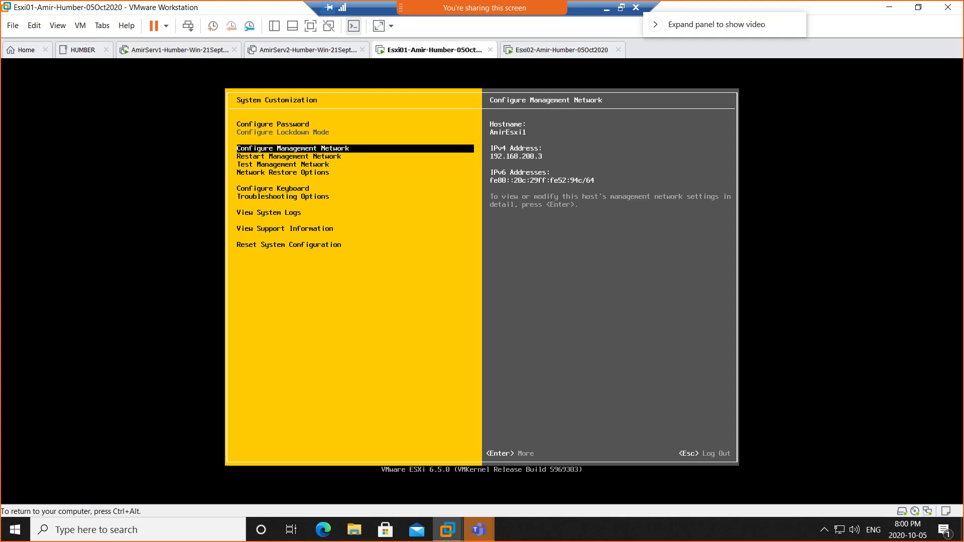
key(Escape)
key(ctrl+alt)
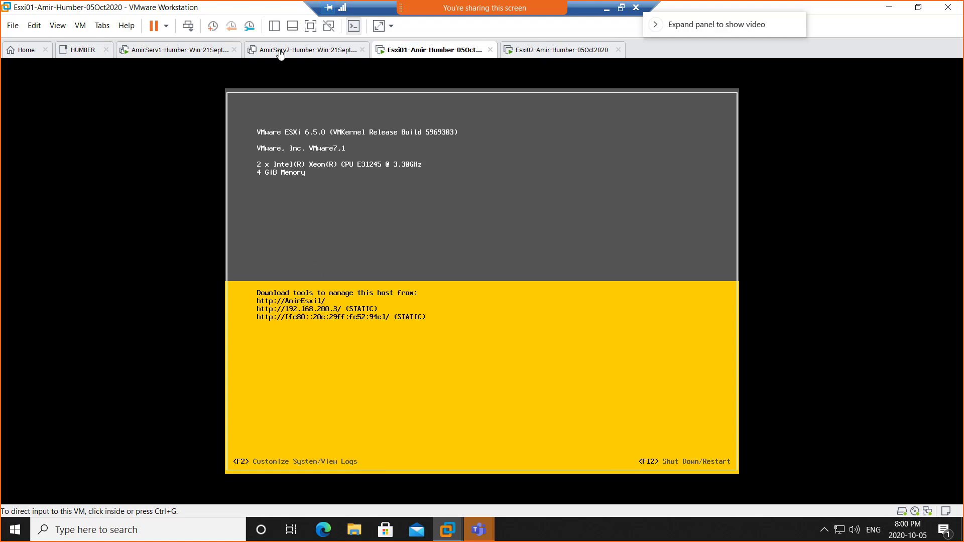
Step: Open a New Host form in AmirHumber.local and check Esxi02's address on its console
click(162, 53)
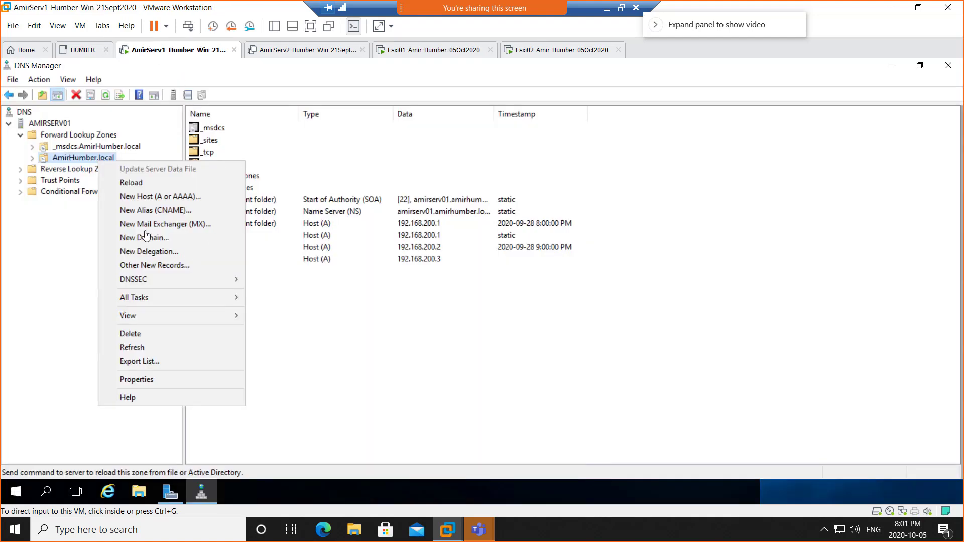
click(143, 197)
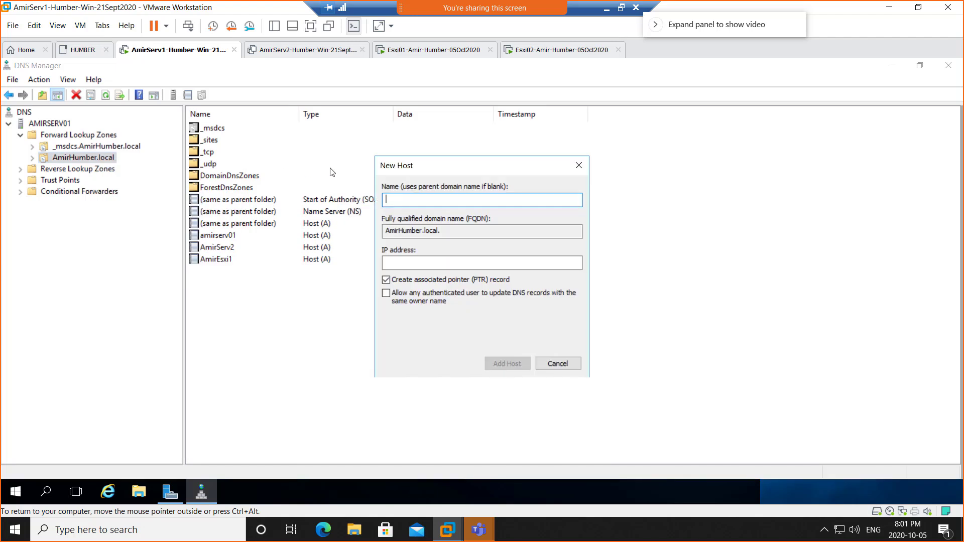
drag(418, 166, 444, 163)
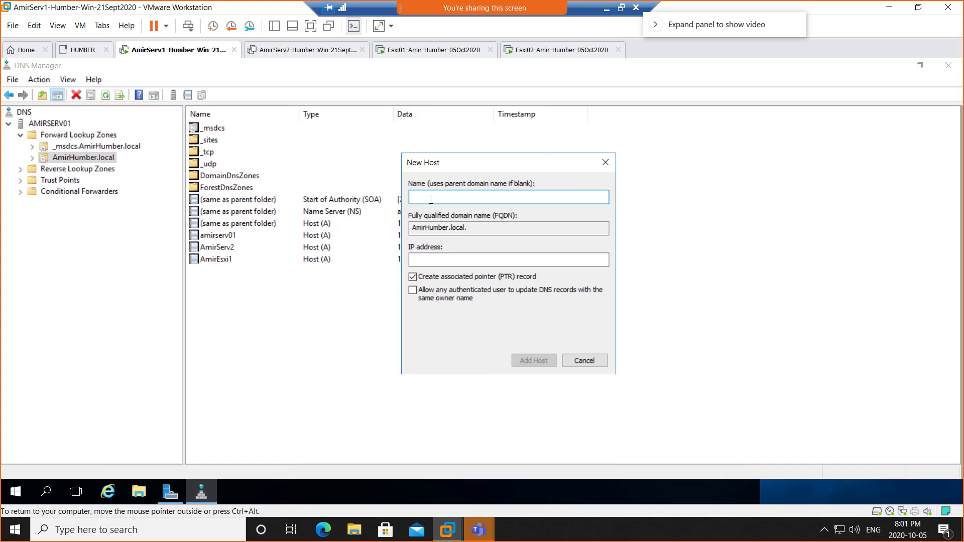
click(545, 51)
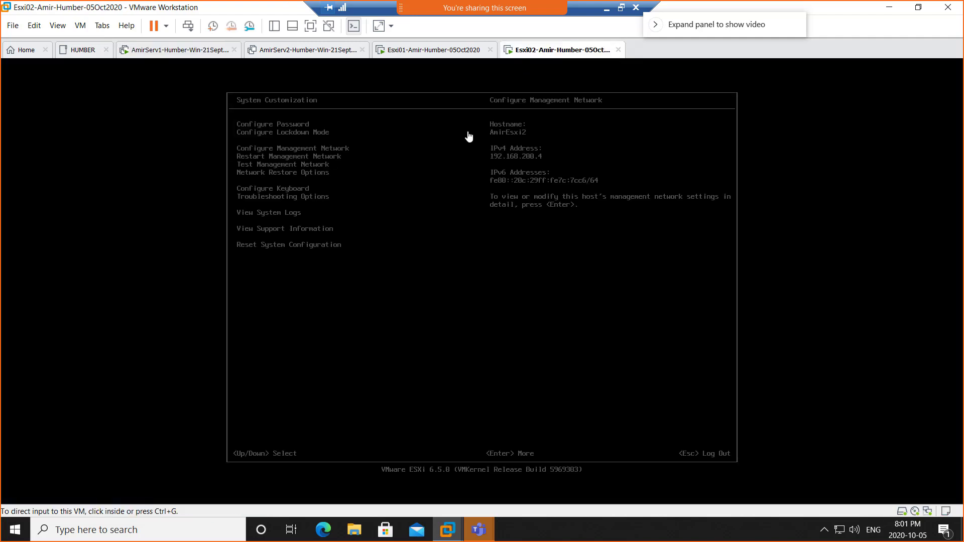
click(450, 304)
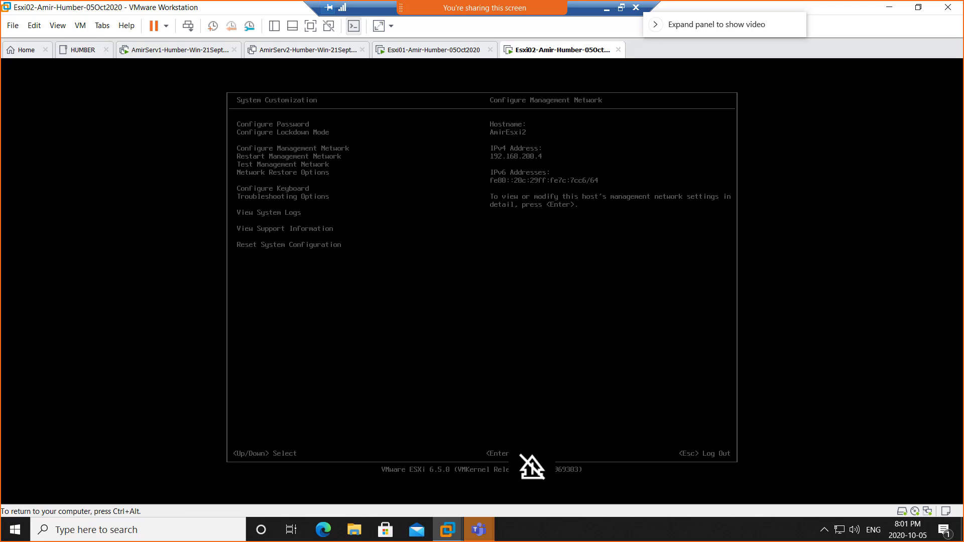
key(Escape)
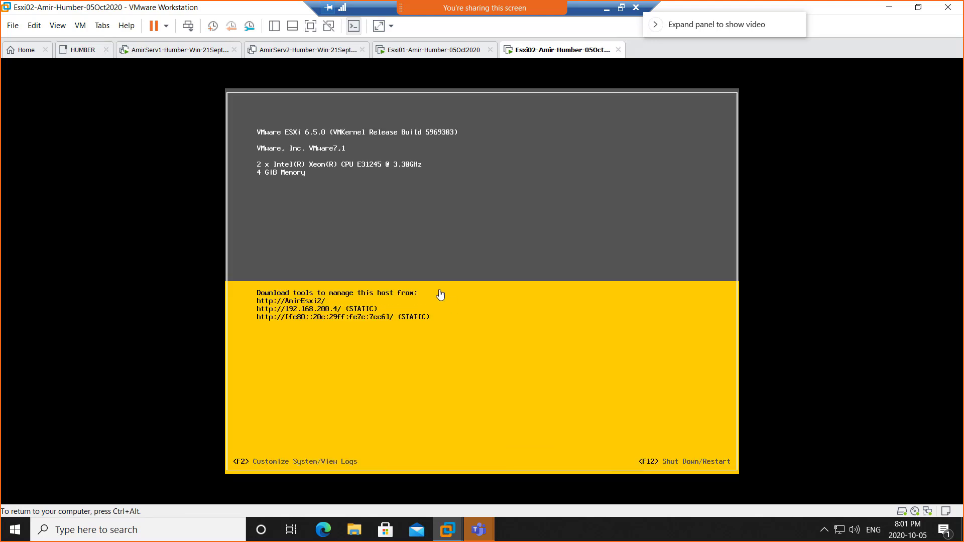
key(ctrl+alt)
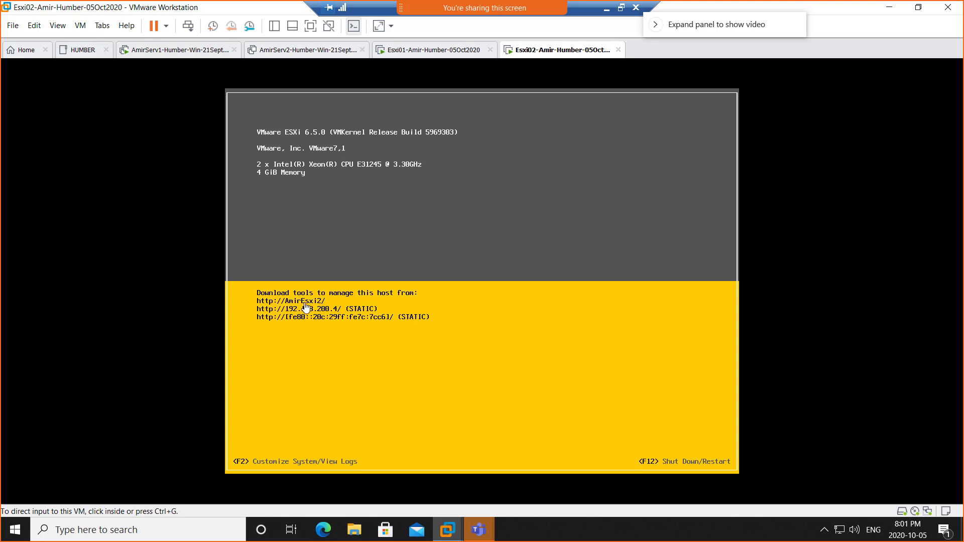
Step: Enter host name AmirEsxi2 and IP address 192.168.200.4 in the New Host form
click(157, 56)
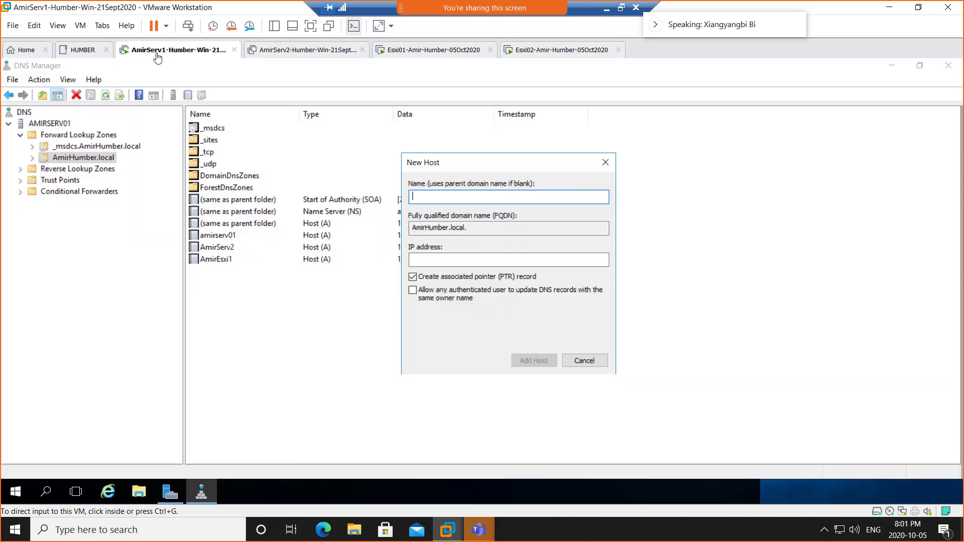
click(440, 197)
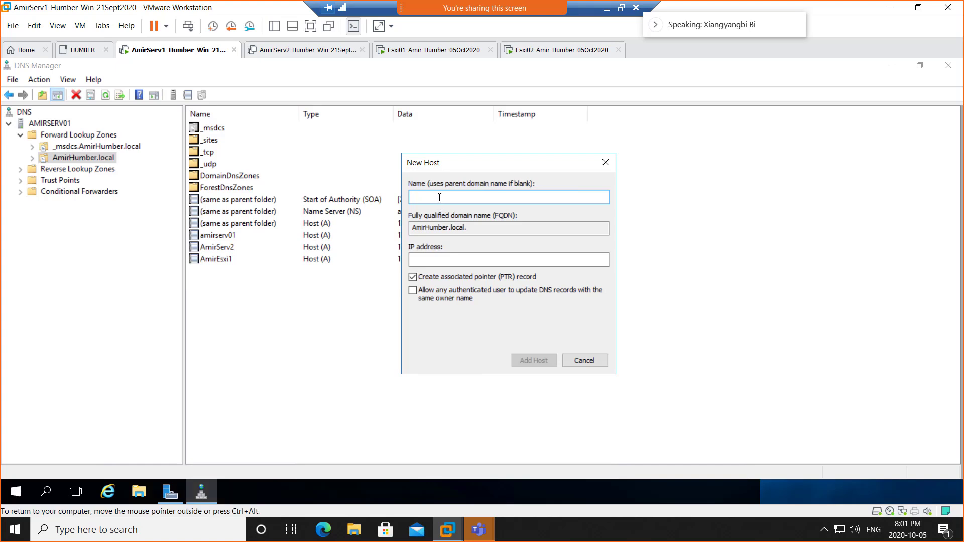
text(AmirEsxi)
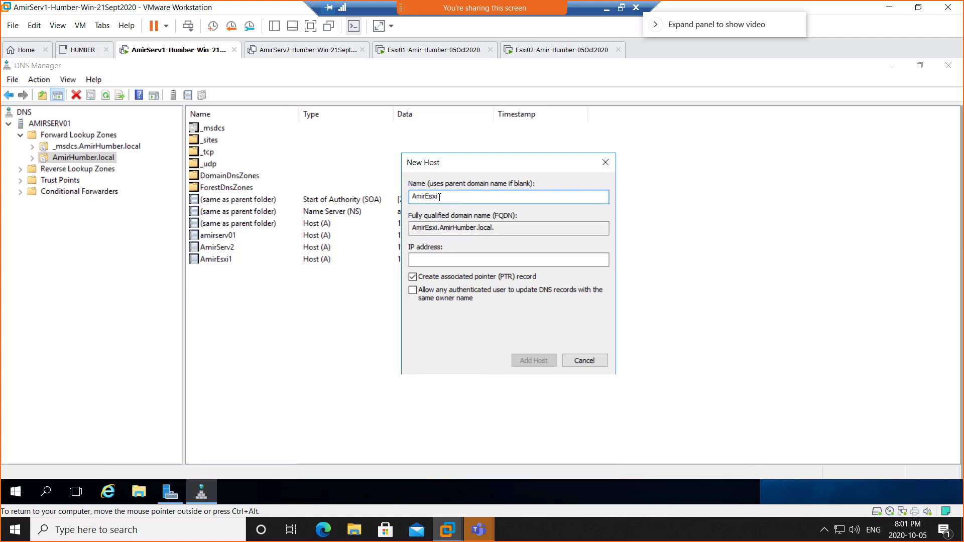
text(2)
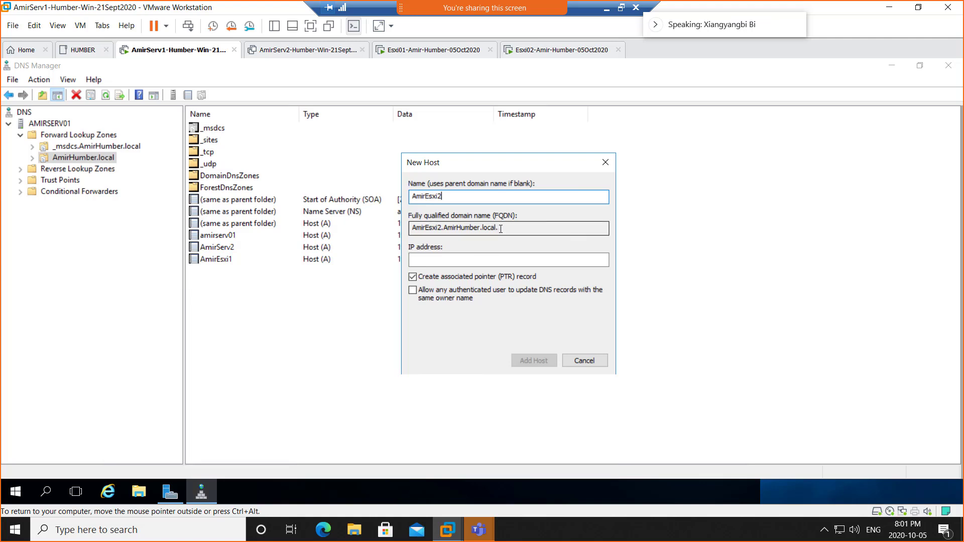
drag(499, 229, 534, 229)
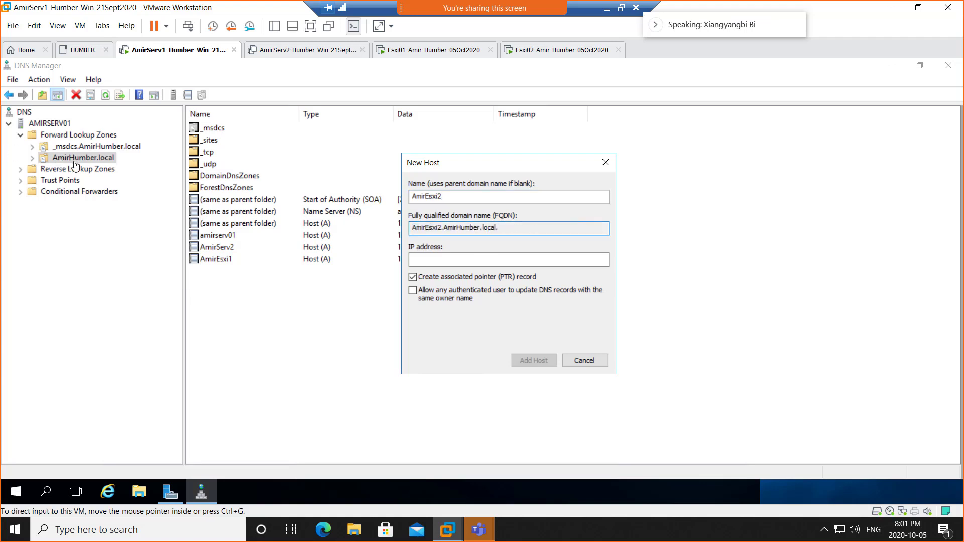
click(450, 197)
double_click(450, 197)
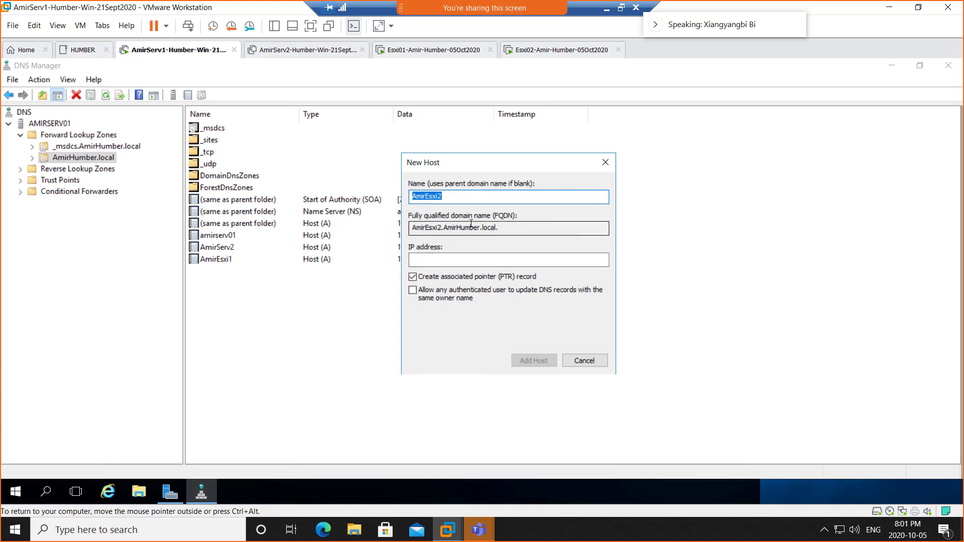
click(446, 260)
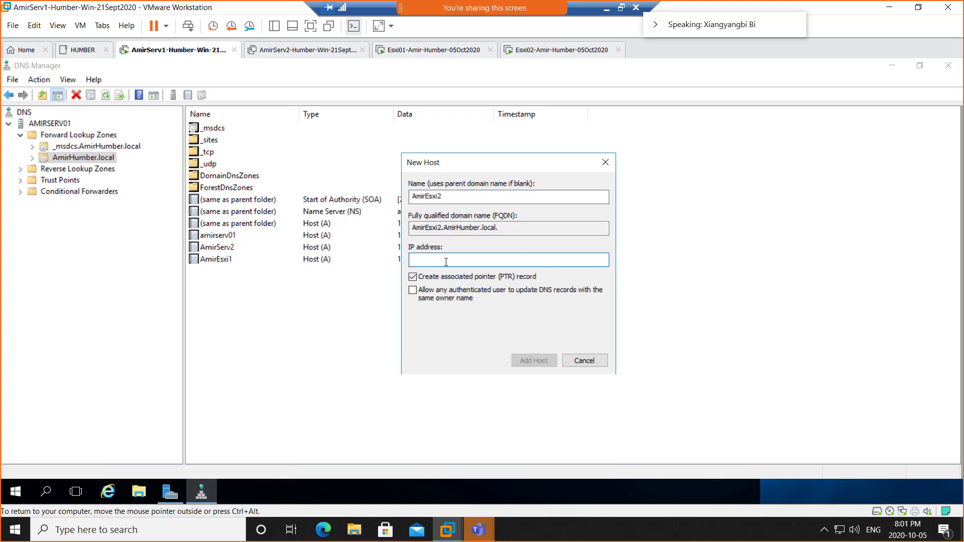
text(192.1)
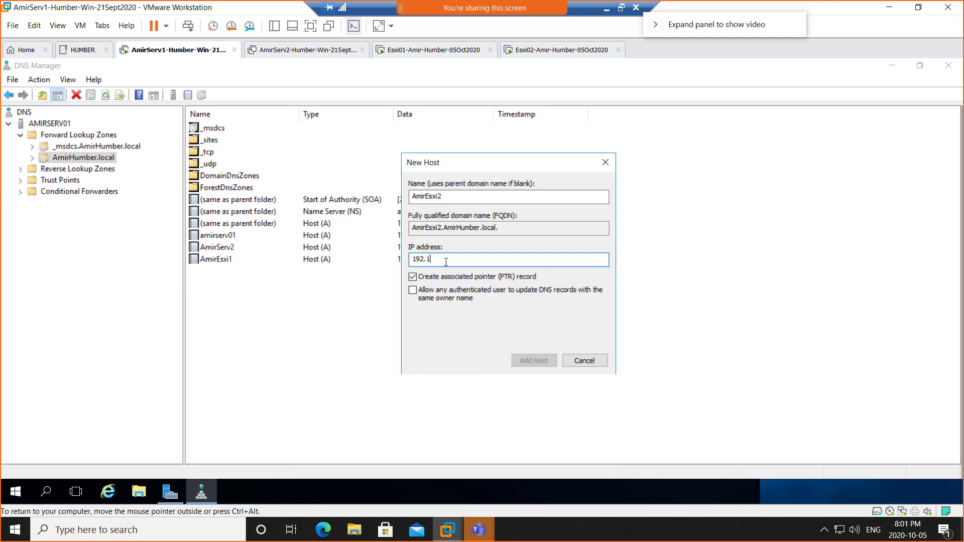
text(68.200.4)
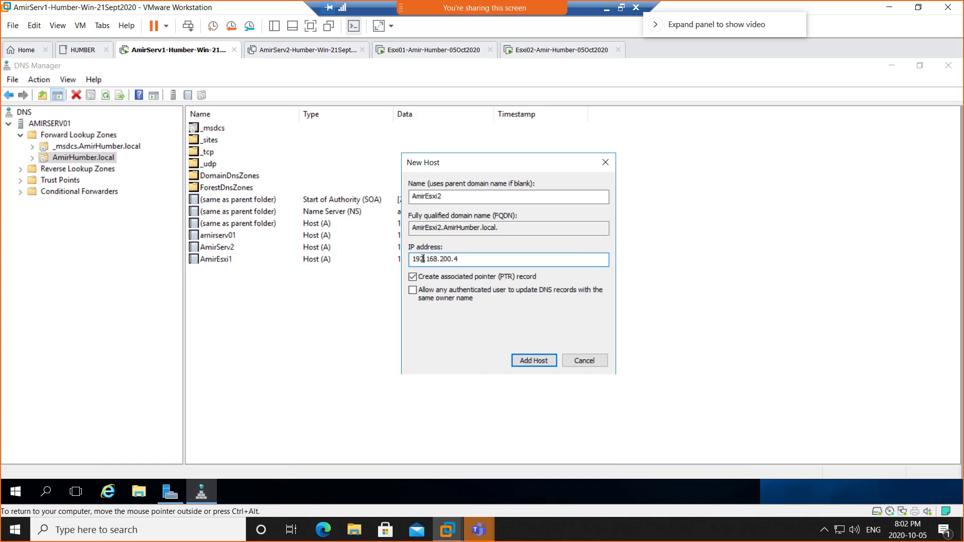
drag(420, 261, 441, 261)
click(469, 261)
Step: Create the AmirEsxi2 host record at 192.168.200.4, dismiss the confirmation, and close the New Host window
click(534, 361)
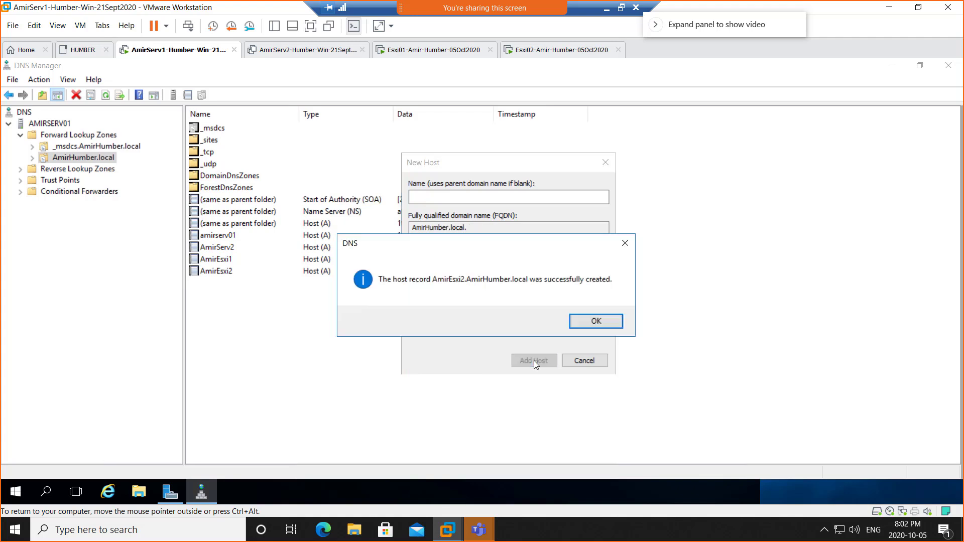
click(604, 323)
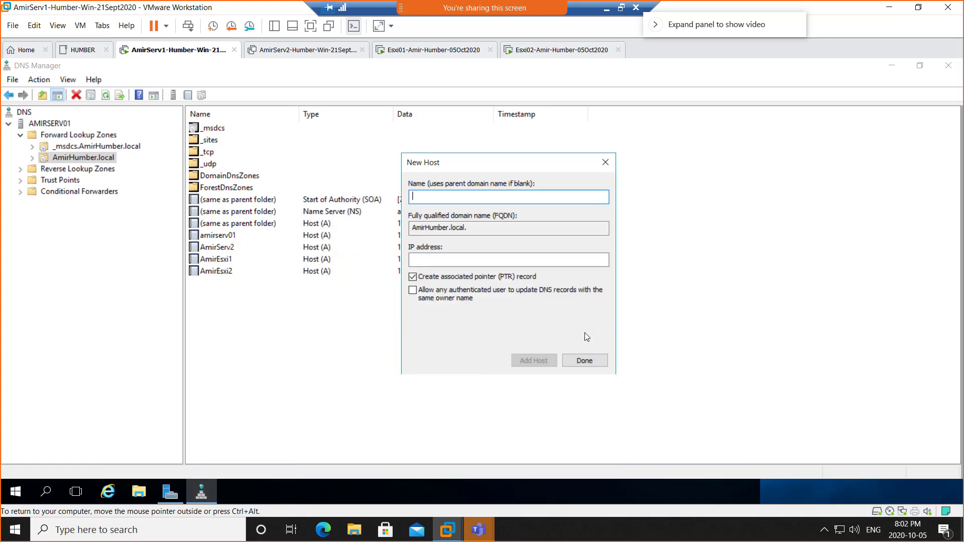
click(594, 365)
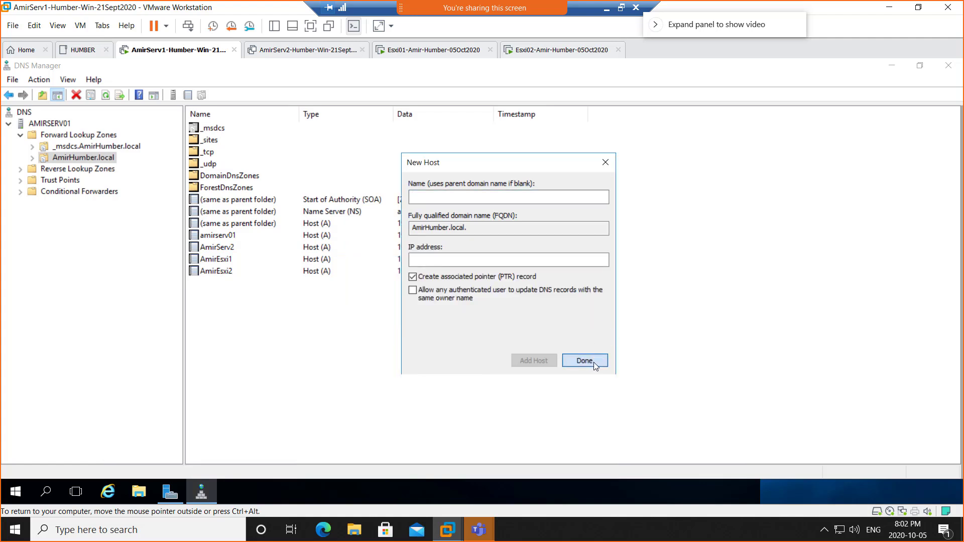
Step: Compare the AmirEsxi1 (192.168.200.3) and AmirEsxi2 (192.168.200.4) host records in the zone list
click(270, 326)
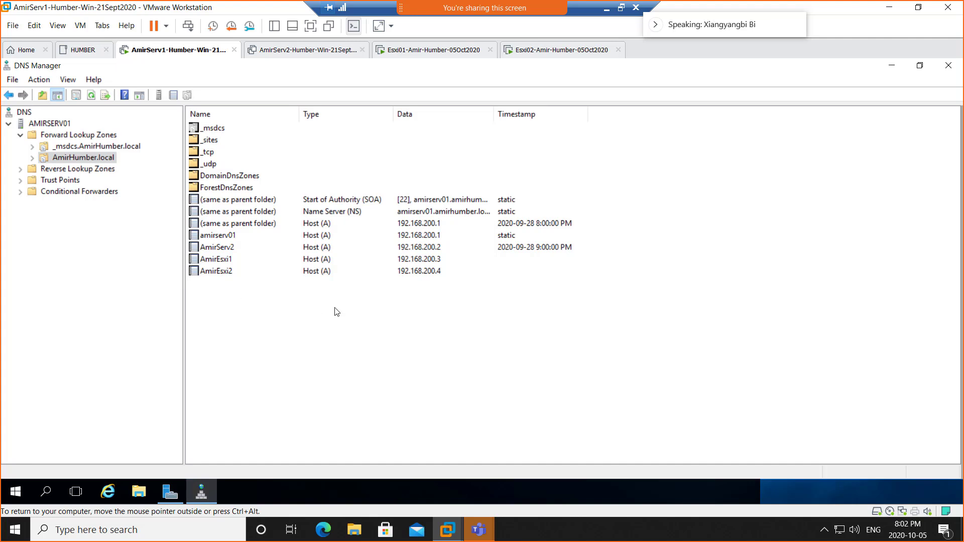
click(230, 262)
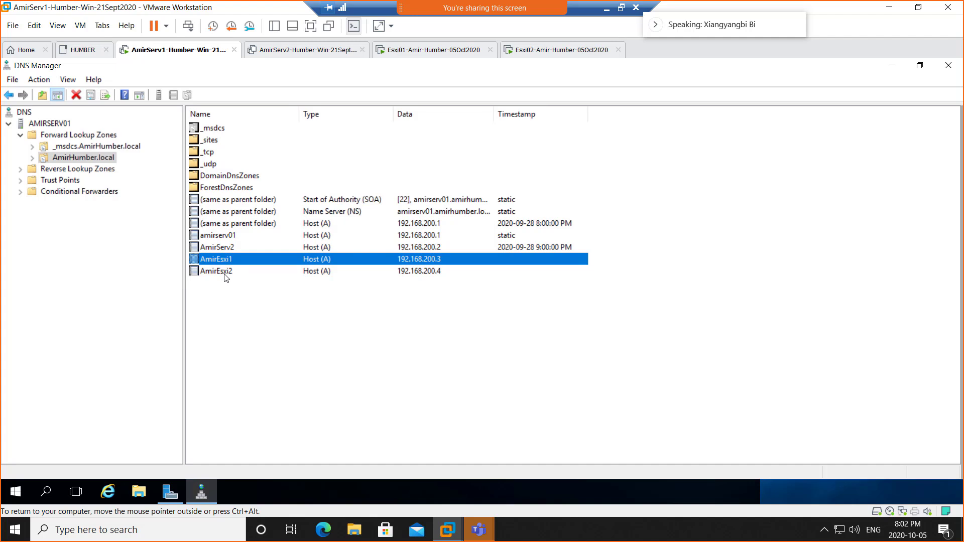
click(224, 269)
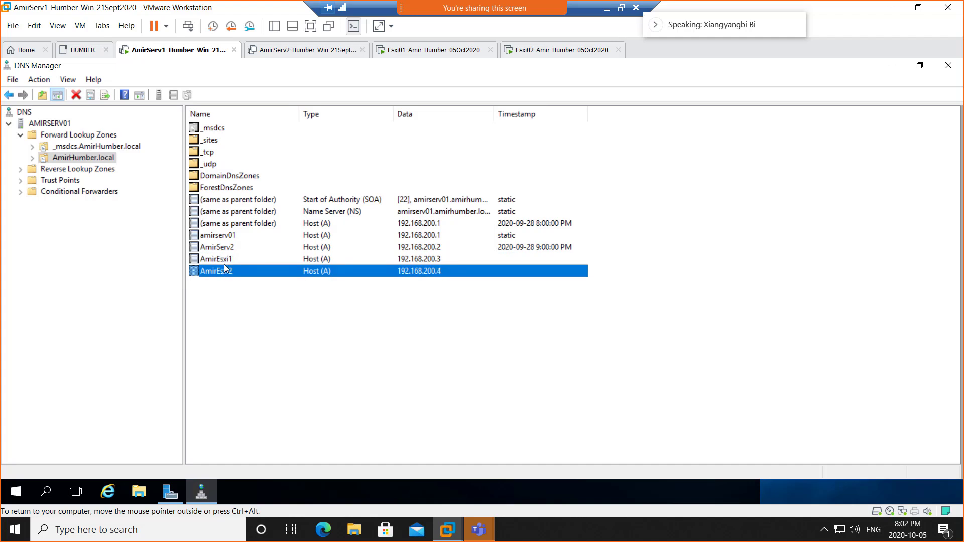
click(224, 260)
click(225, 272)
click(224, 258)
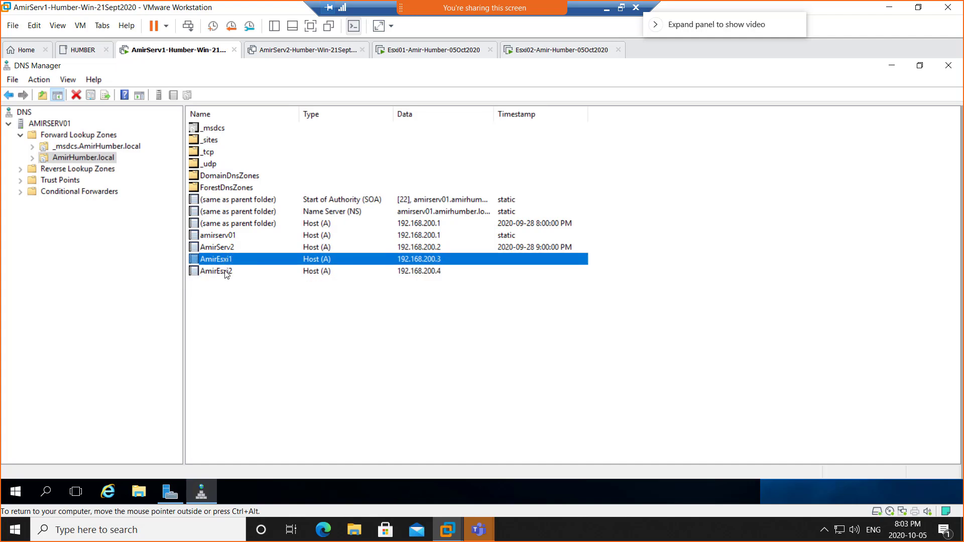
click(224, 272)
click(224, 258)
click(226, 272)
click(226, 260)
click(226, 272)
click(225, 261)
click(227, 271)
click(228, 260)
Step: Clear the selection, snip a screenshot of the DNS records, and restore the remote session window
click(311, 315)
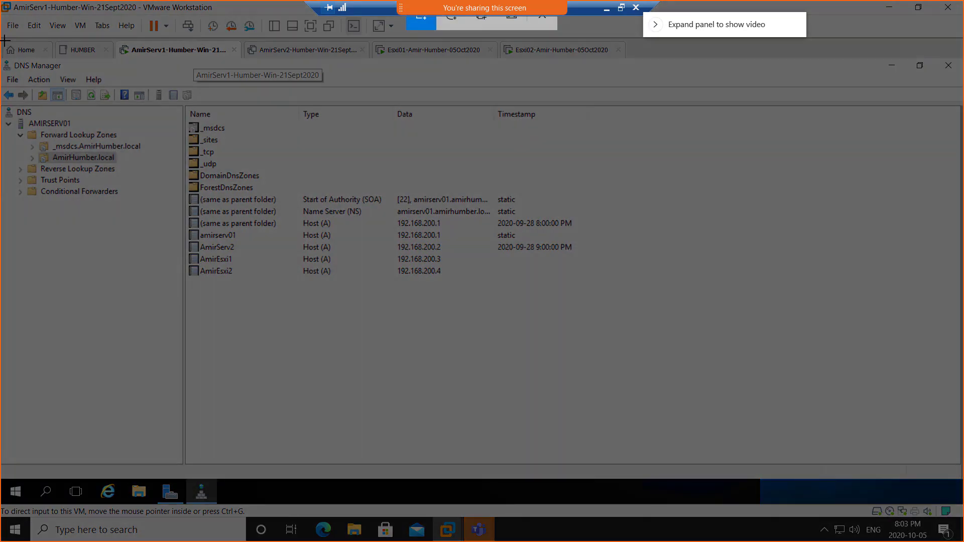
drag(4, 40, 635, 406)
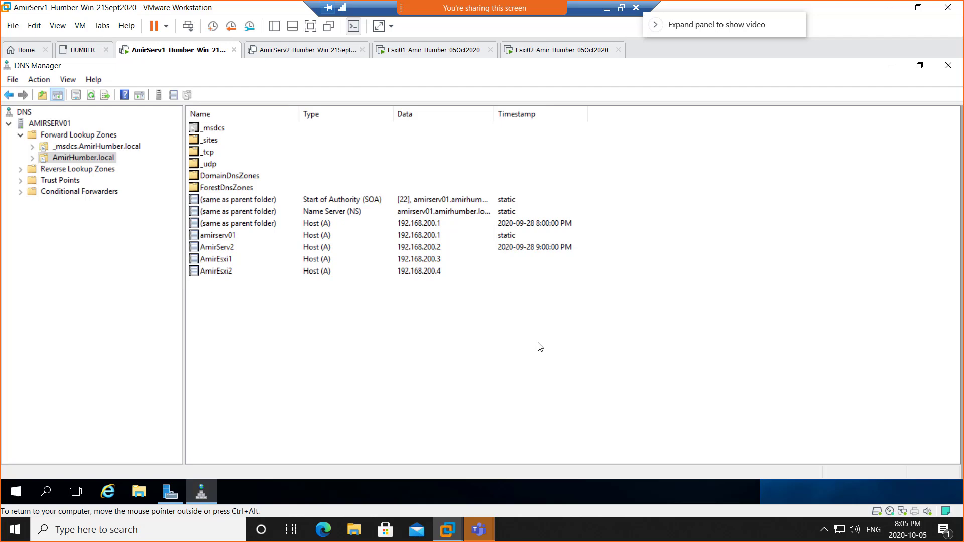
click(621, 8)
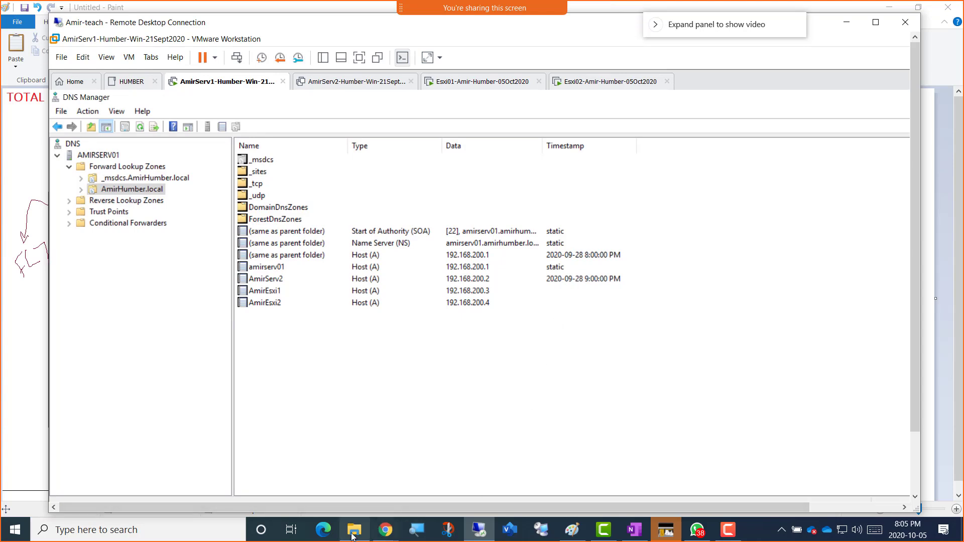
Step: Bring Chrome forward on the Humber Course_Material page from the taskbar
mouse_move(383, 533)
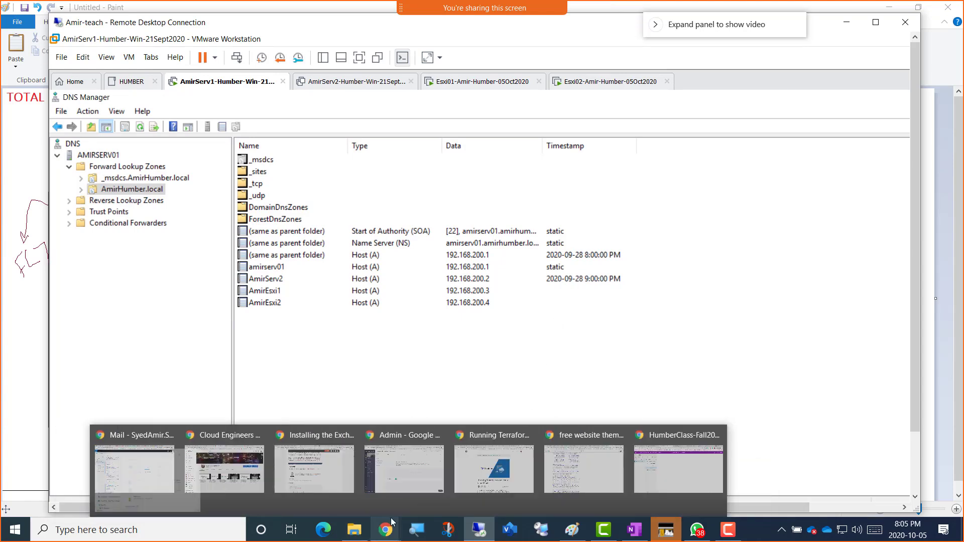
click(767, 487)
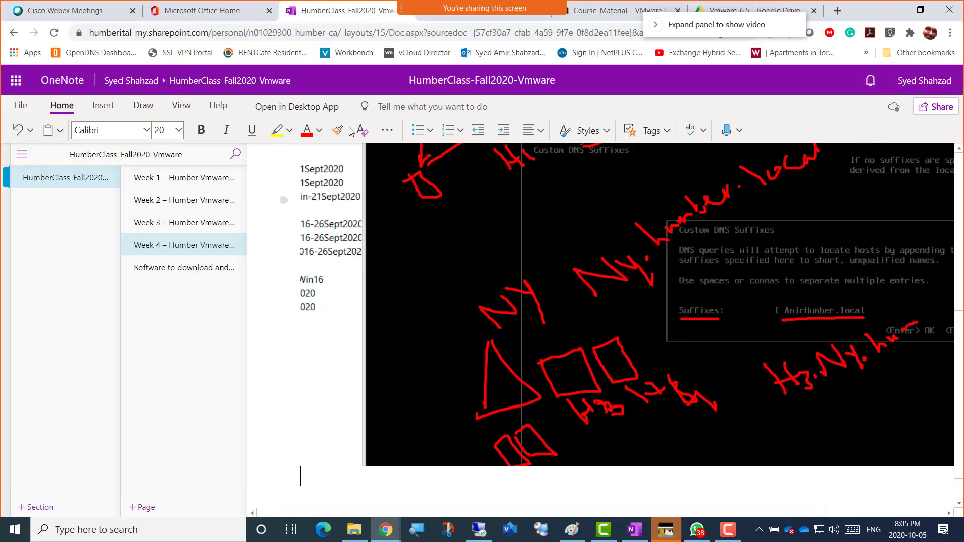
click(600, 12)
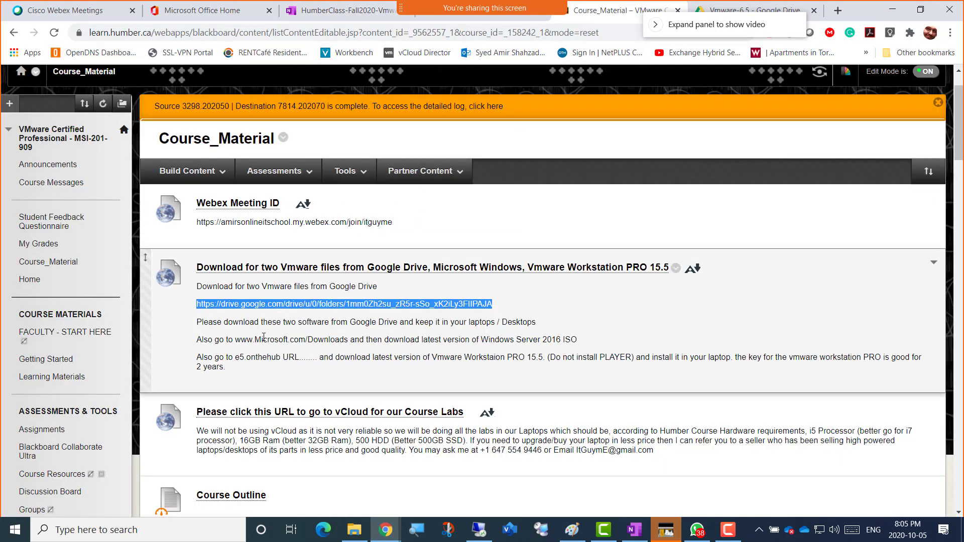
Step: Deselect the download link text and switch to the Vmware-6.5 Google Drive folder tab
click(527, 321)
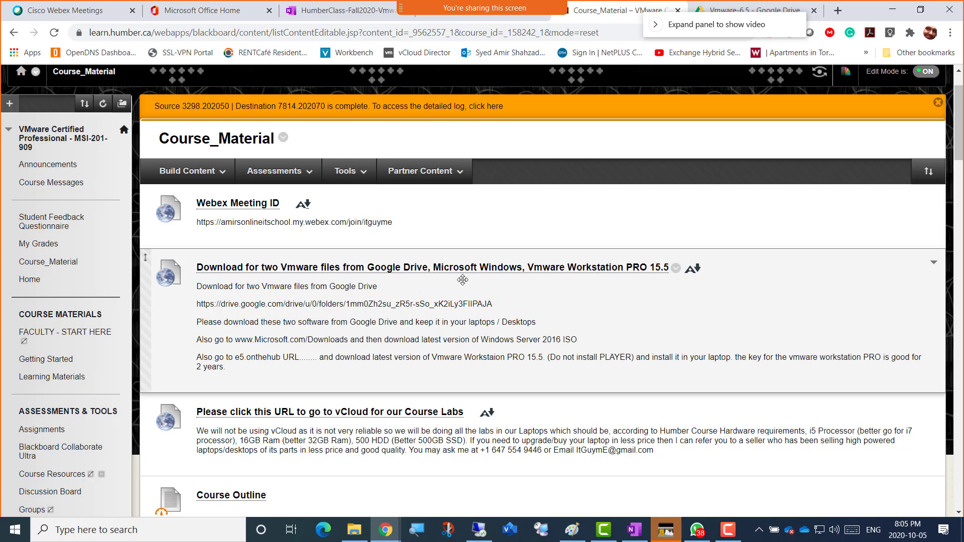
click(779, 4)
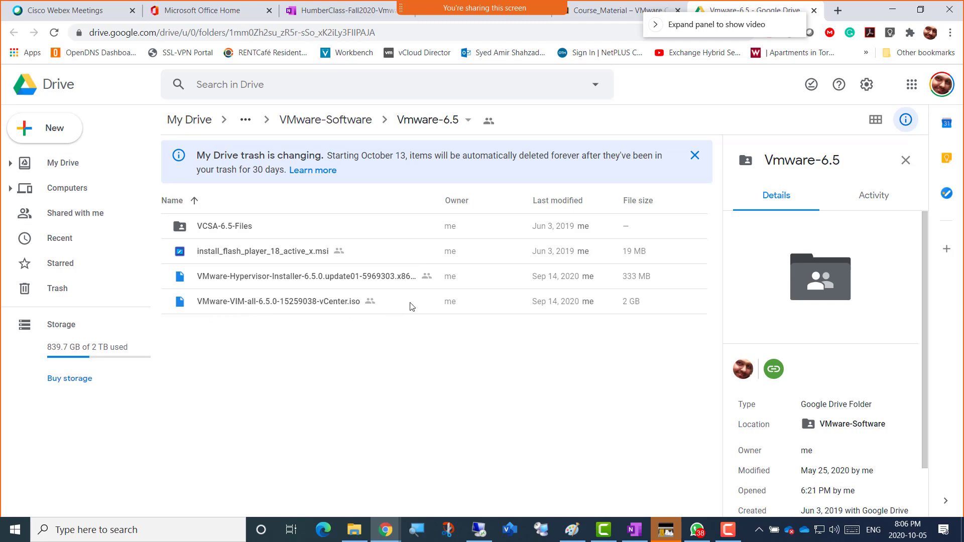
Step: Select VMware-VIM-all-6.5.0-15259038-vCenter.iso to see its 2 GB size in the Details panel
click(362, 307)
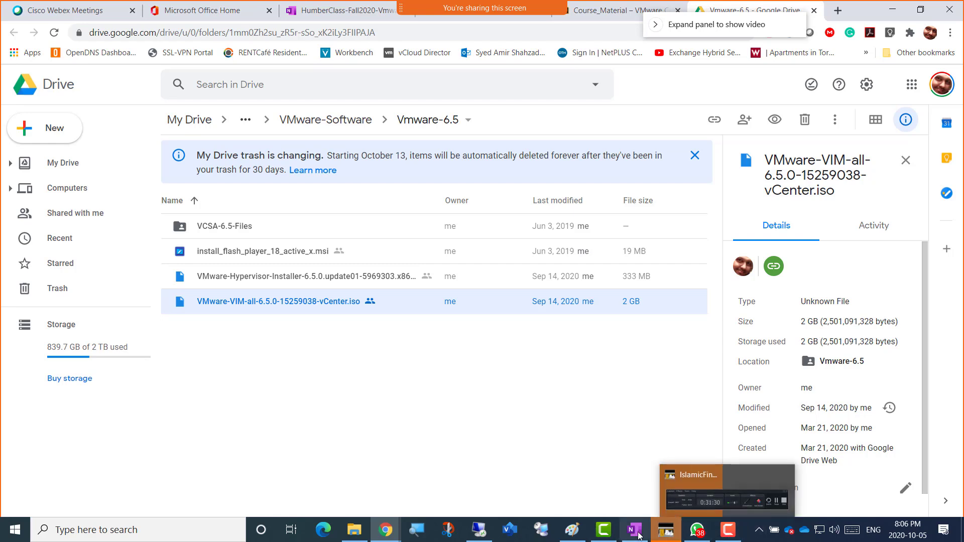
mouse_move(636, 536)
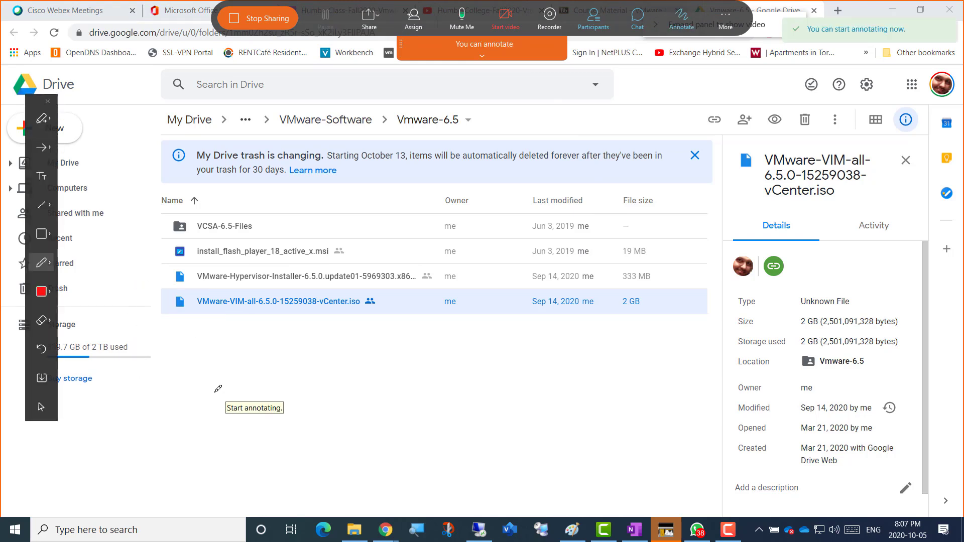
Step: Handwrite 'Break' and 'Class starts' in red annotation over the shared screen
mouse_move(203, 343)
mouse_down()
mouse_move(193, 382)
mouse_move(236, 387)
mouse_move(205, 400)
mouse_up()
mouse_move(255, 371)
mouse_down()
mouse_move(281, 359)
mouse_move(313, 374)
mouse_move(367, 325)
mouse_move(406, 332)
mouse_up()
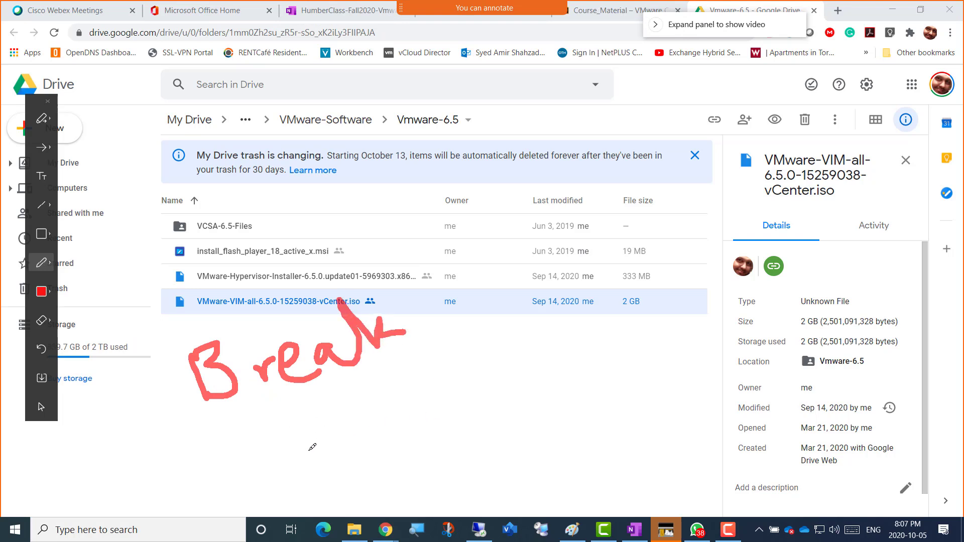
mouse_move(297, 437)
mouse_down()
mouse_move(319, 476)
mouse_move(372, 429)
mouse_move(394, 455)
mouse_up()
drag(396, 418, 402, 441)
drag(472, 392, 480, 412)
mouse_move(470, 366)
mouse_down()
mouse_move(497, 392)
mouse_move(497, 369)
mouse_move(536, 375)
mouse_move(524, 367)
mouse_move(509, 387)
mouse_move(501, 374)
mouse_move(534, 377)
mouse_move(533, 343)
mouse_move(560, 347)
mouse_move(542, 322)
mouse_move(571, 341)
mouse_up()
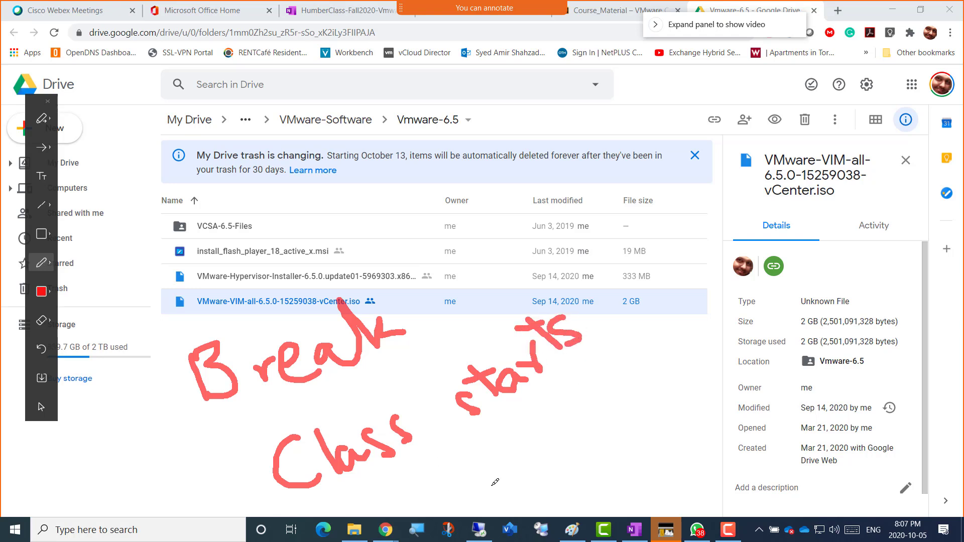
Step: Finish the start time as 8:25, mute the microphone, and refocus Chrome
mouse_move(487, 455)
mouse_down()
mouse_move(519, 473)
mouse_move(502, 444)
mouse_move(485, 448)
mouse_up()
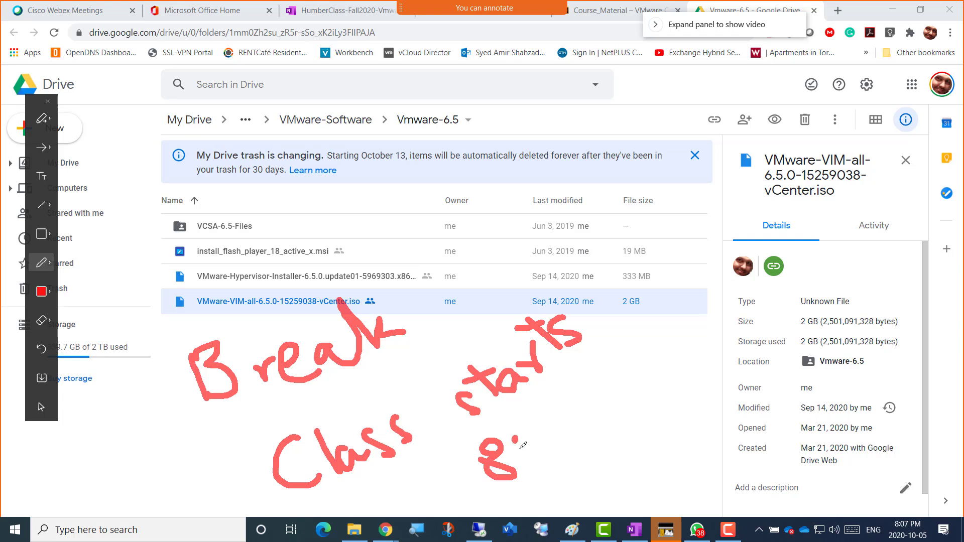
click(523, 456)
mouse_move(531, 426)
mouse_down()
mouse_move(550, 448)
mouse_move(583, 437)
mouse_up()
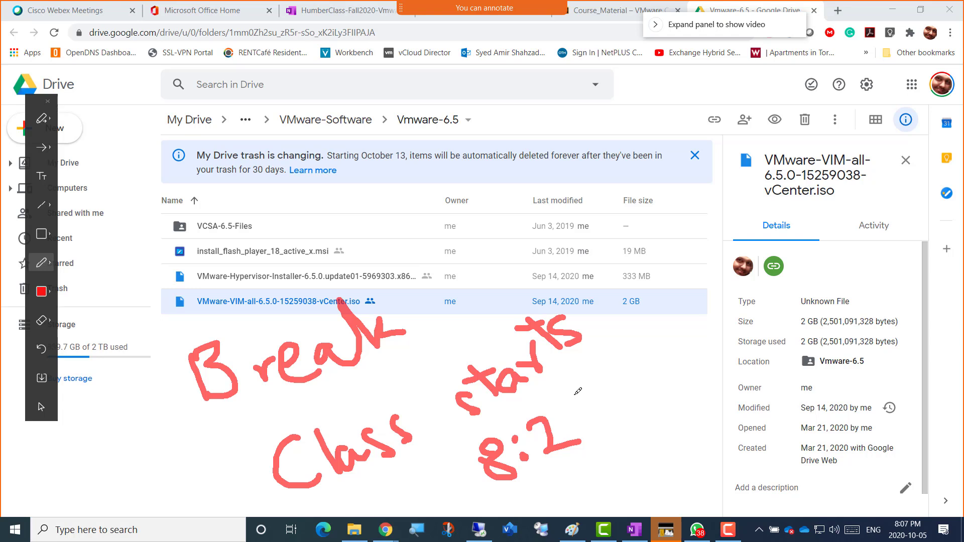
mouse_move(578, 392)
mouse_down()
mouse_move(565, 399)
mouse_move(601, 412)
mouse_move(573, 435)
mouse_up()
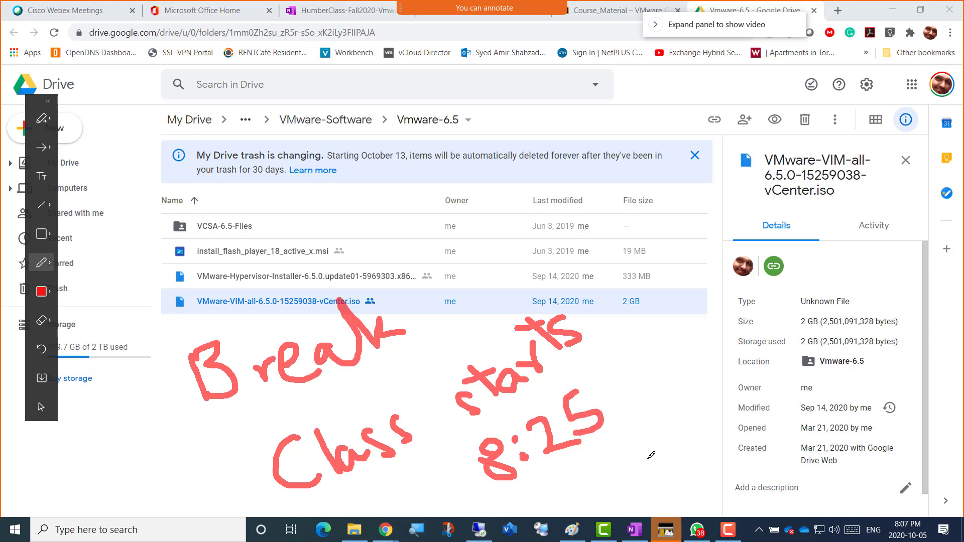
key(XF86AudioMicMute)
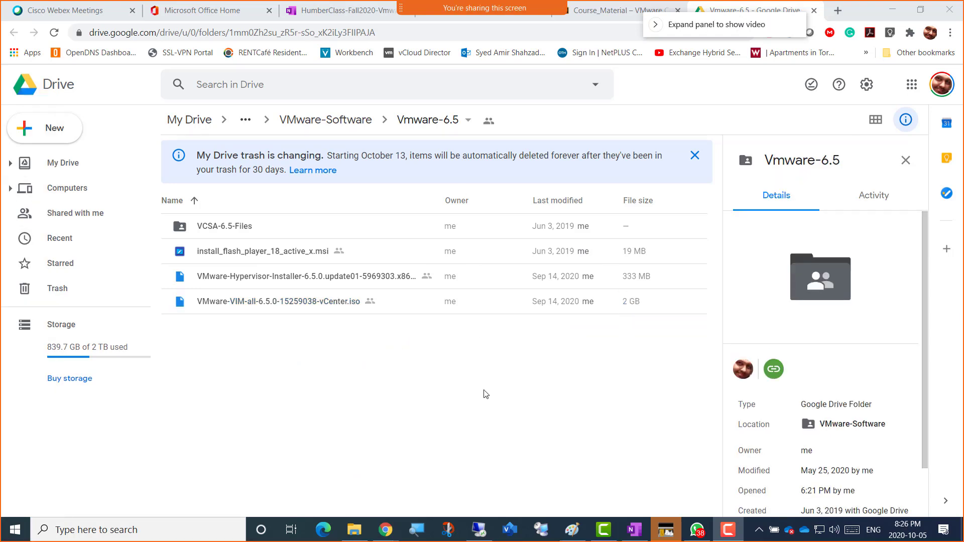
click(488, 396)
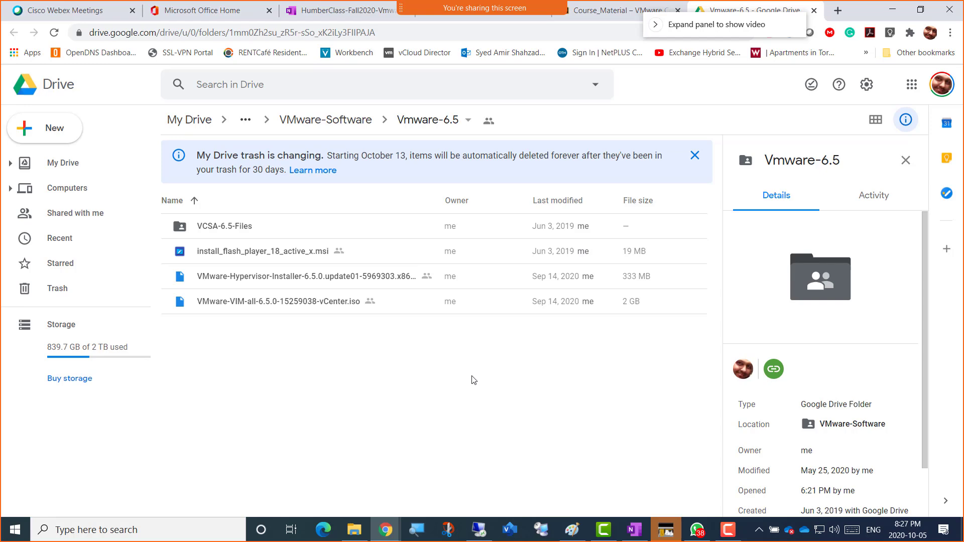
Step: Switch to Paint to show the Server01, Server02, Esxi01 and Esxi02 network diagram
click(572, 529)
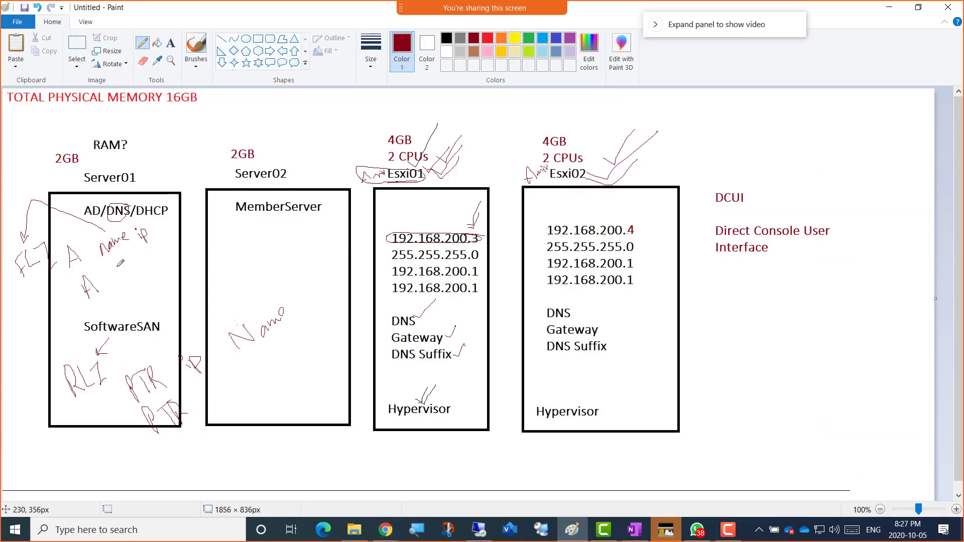
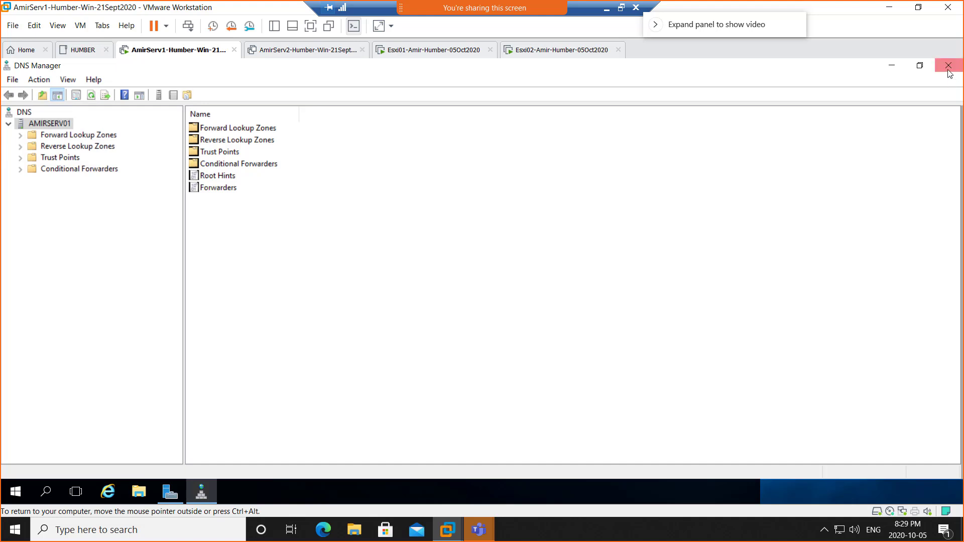
Step: Close DNS Manager, minimize Server Manager, and launch Internet Explorer from the VM taskbar
click(948, 66)
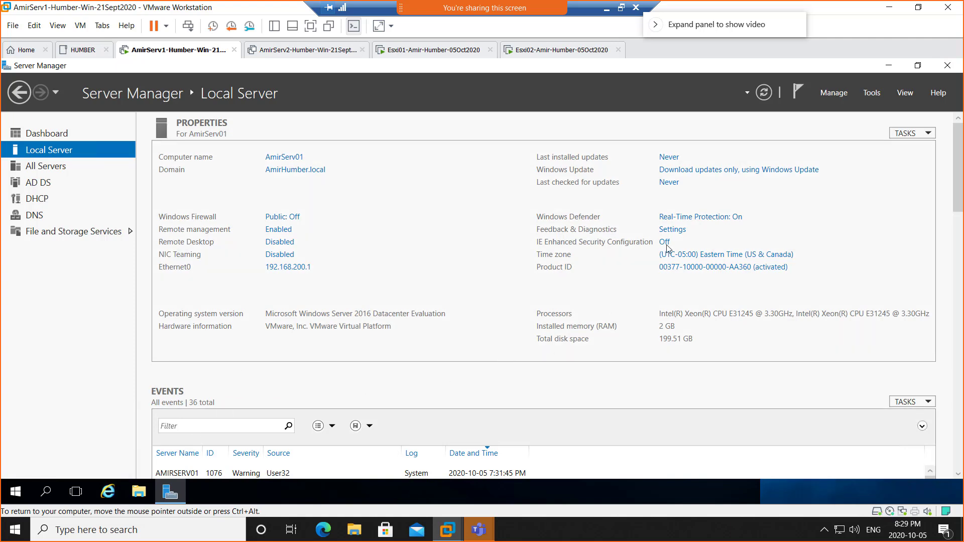
click(888, 66)
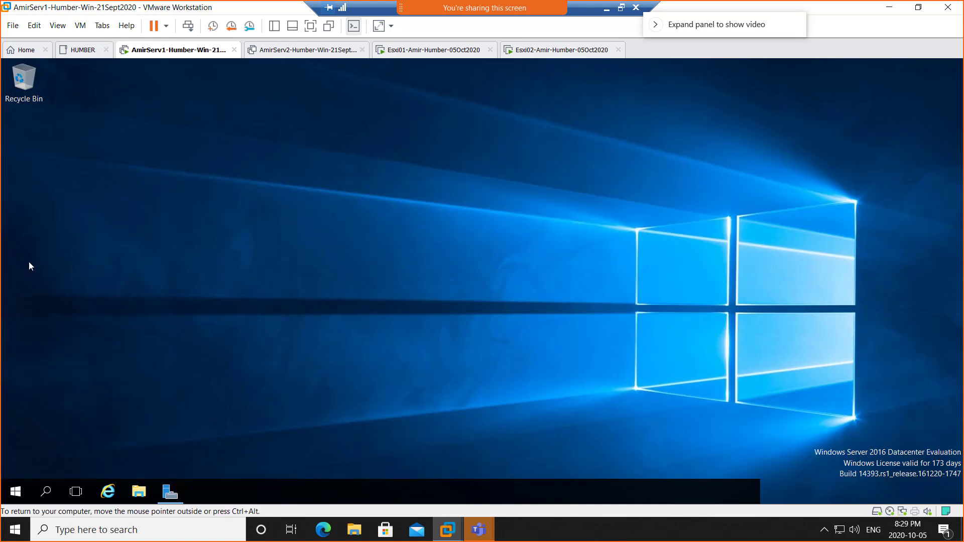
click(107, 493)
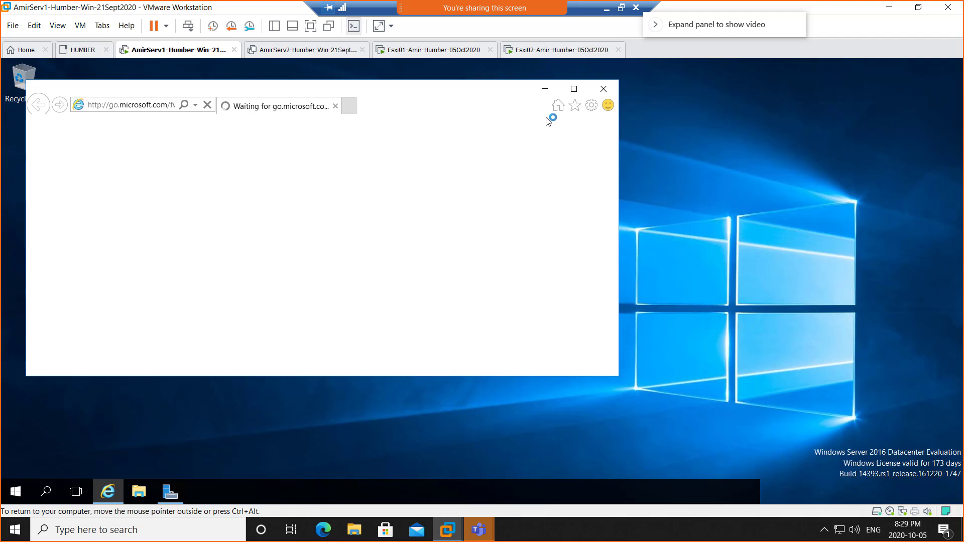
Step: Maximize Internet Explorer and accept the recommended Internet Explorer 11 setup settings
click(573, 90)
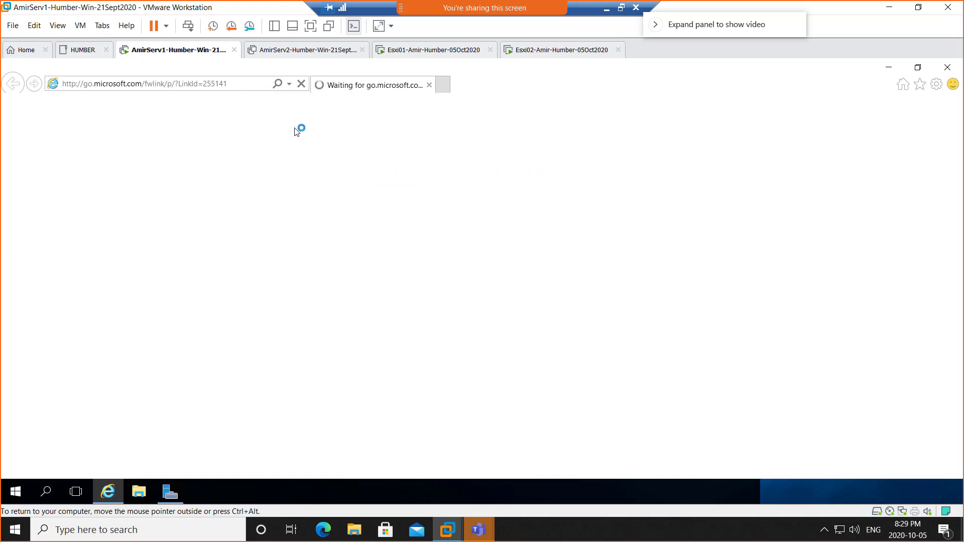
click(244, 84)
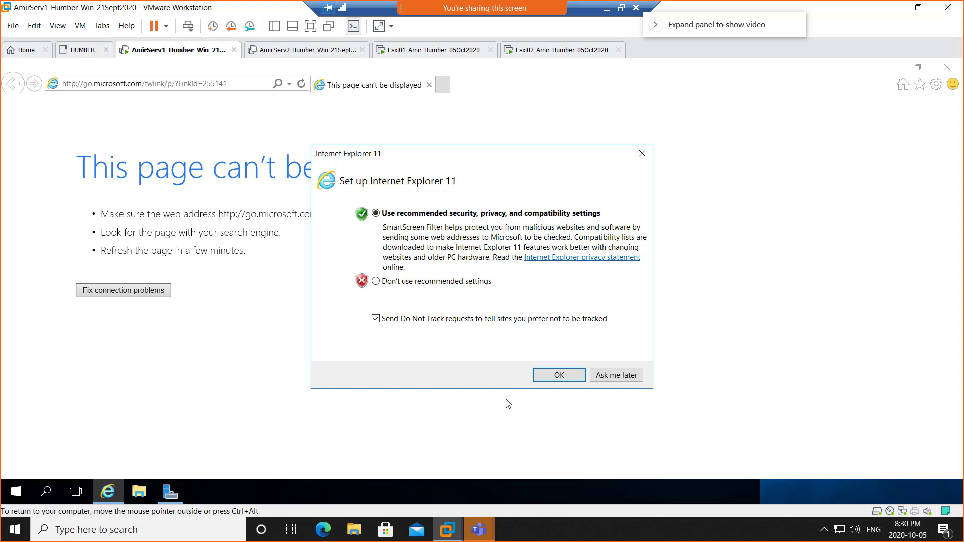
click(554, 380)
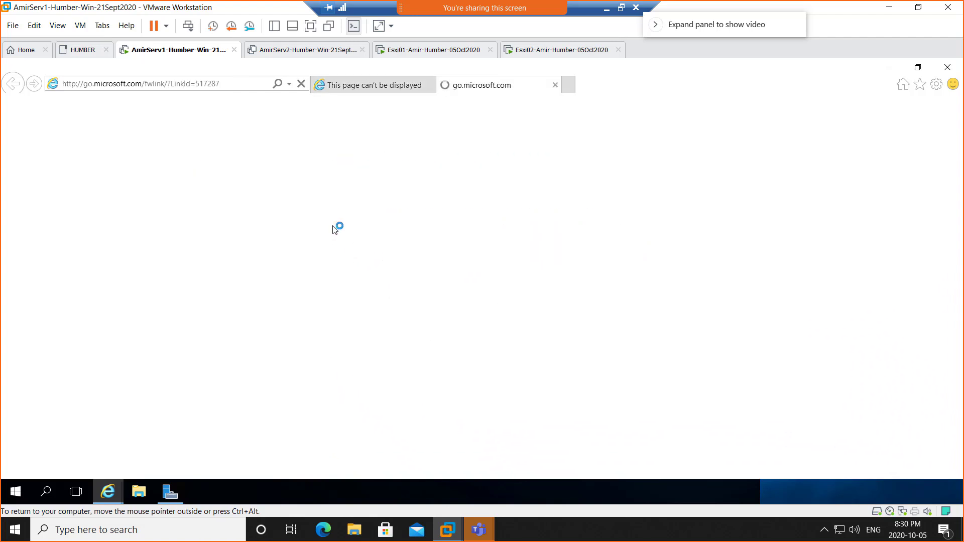
click(243, 86)
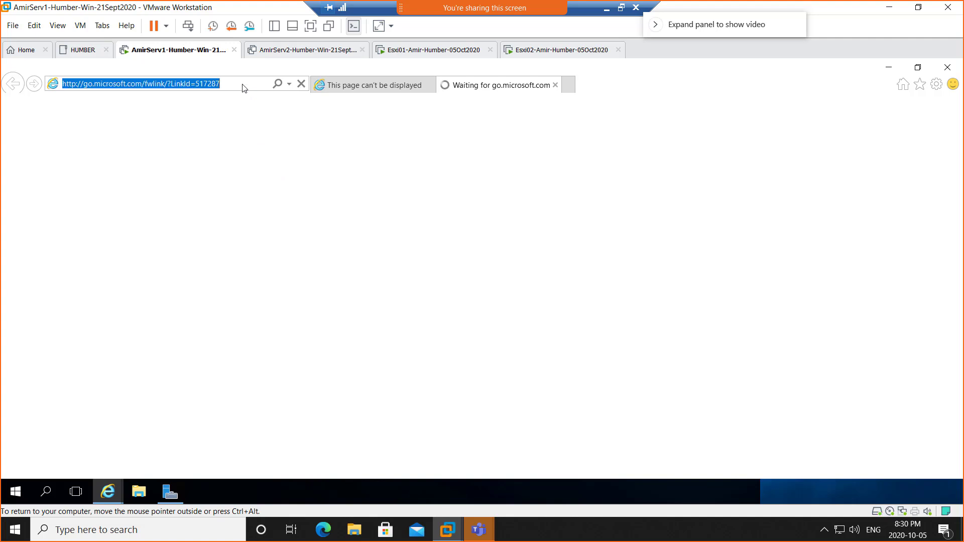
text(ht)
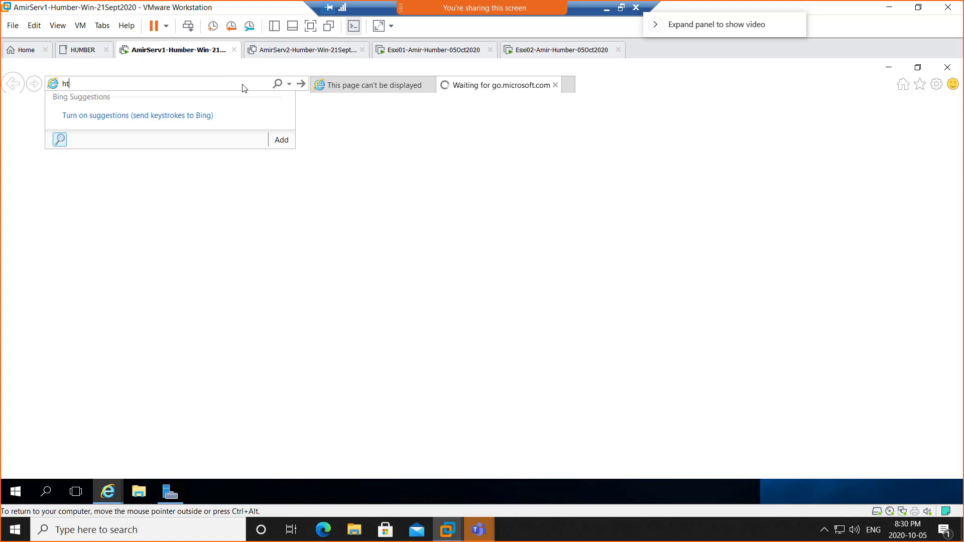
text(tps://)
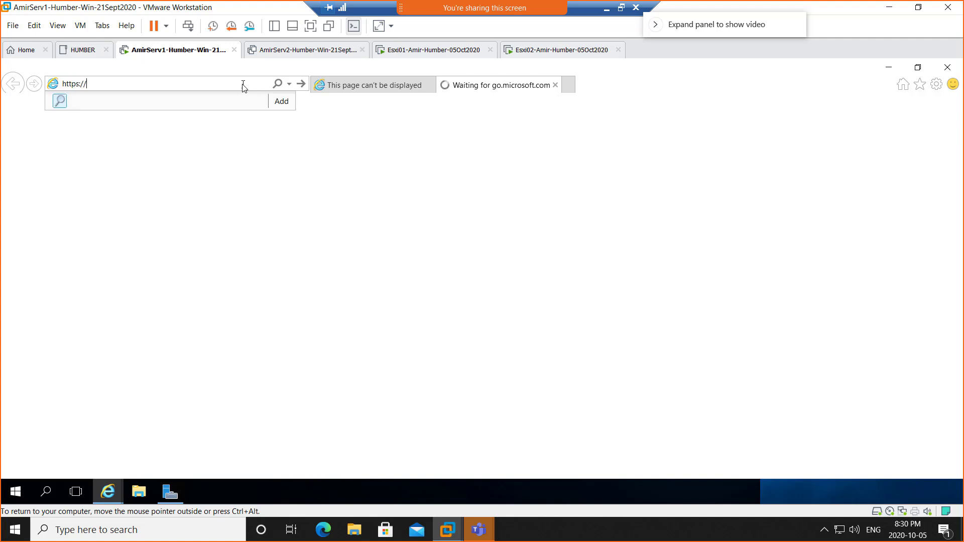
text(AmirEsxi1)
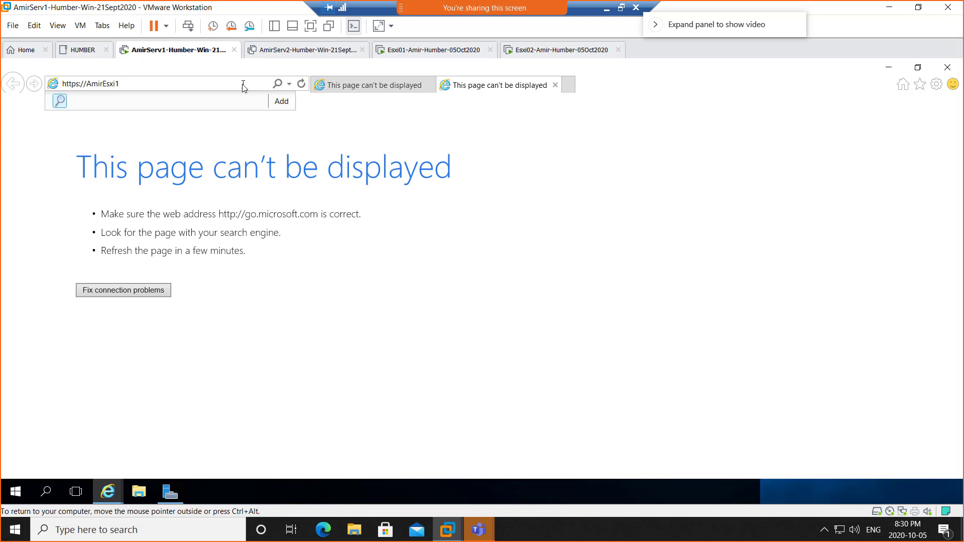
key(Return)
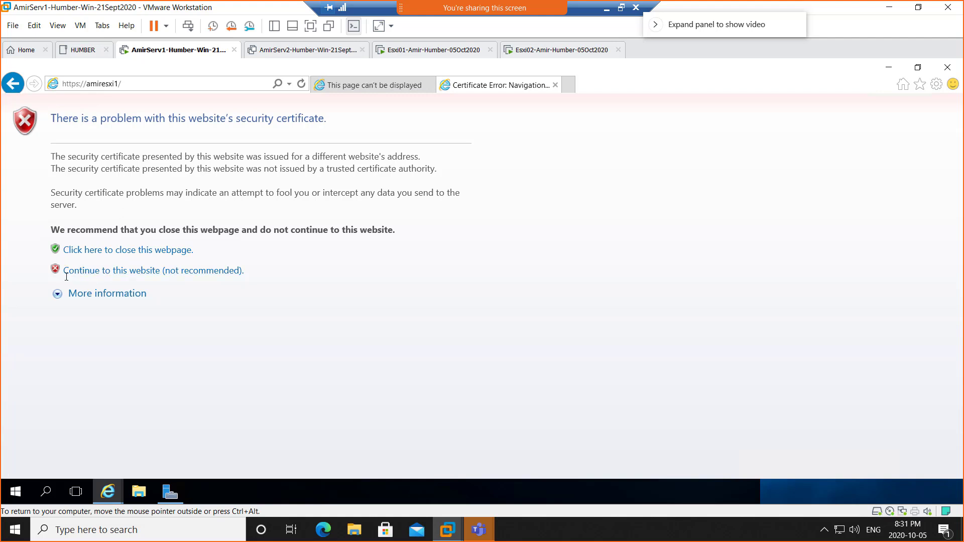
Step: Continue past the amiresxi1 certificate error to the website
click(142, 276)
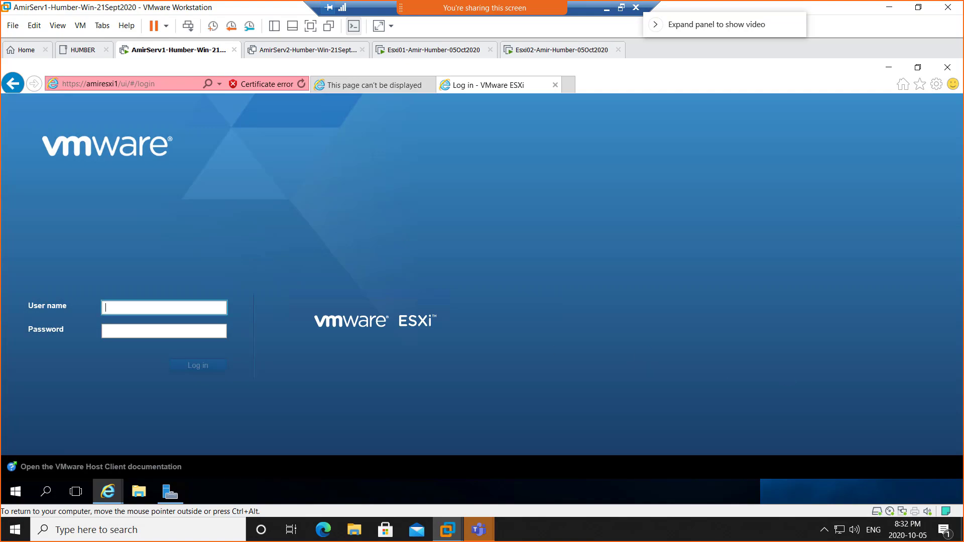
Step: Drag the shared photo of the Ethernet0 DHCP-not-enabled error over the VMware window
drag(963, 21, 378, 35)
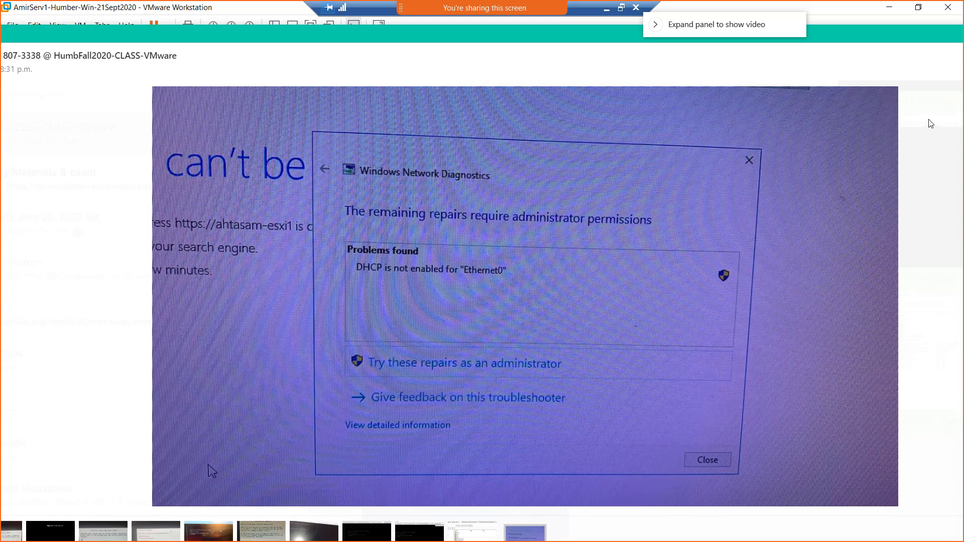
Step: Drag the photo viewer off to the right to reveal the ESXi login page
drag(516, 30, 963, 59)
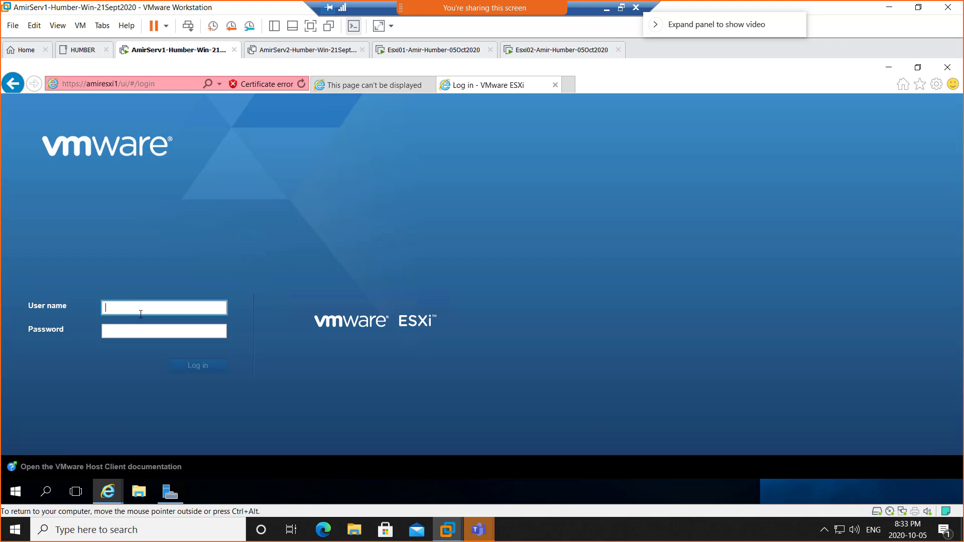
Step: Log in to ESXi as root, then show the shared 'page can't be displayed' screenshot
text(root)
key(Tab)
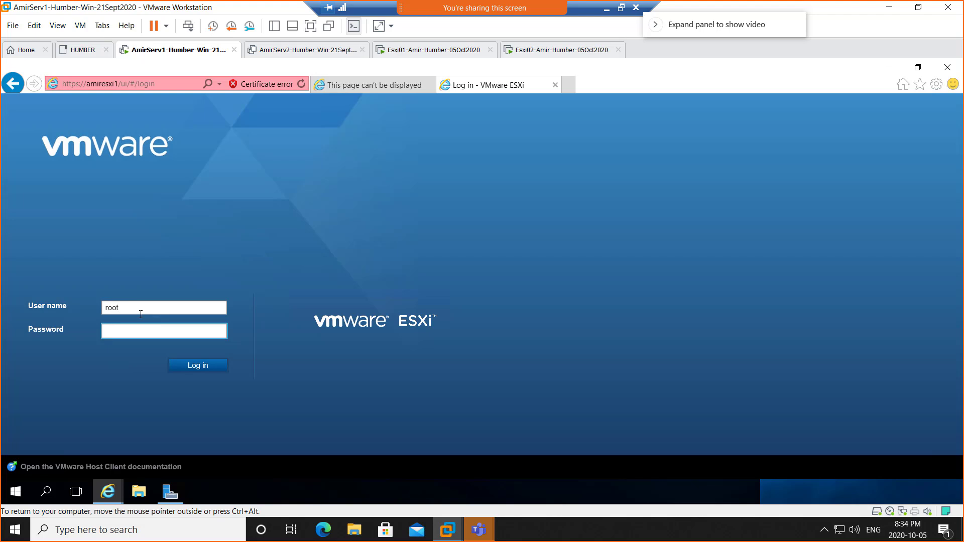
text(************)
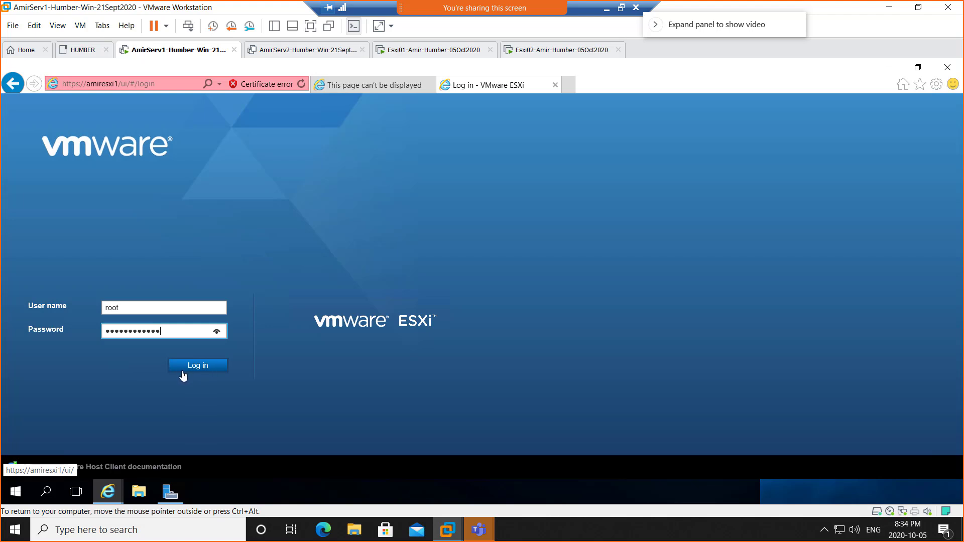
click(201, 374)
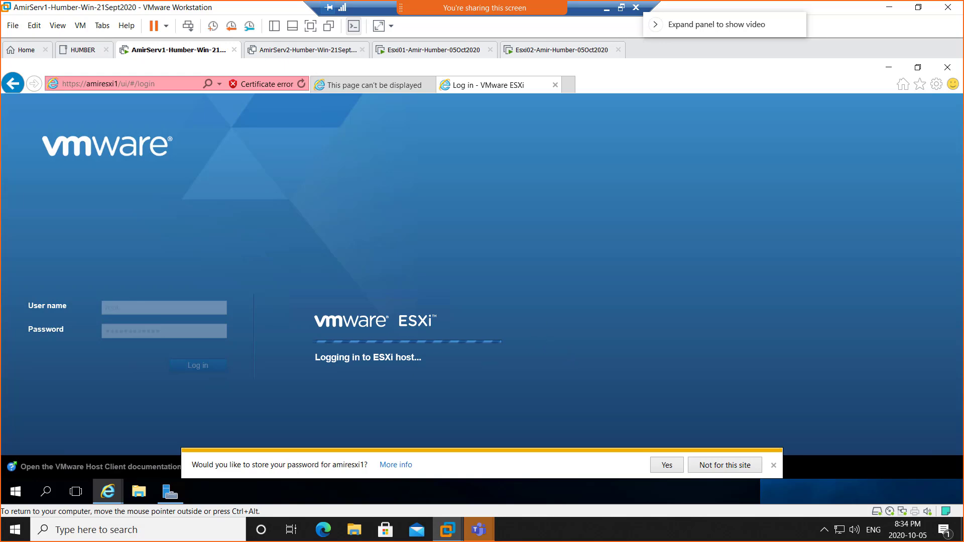
drag(963, 12, 282, 29)
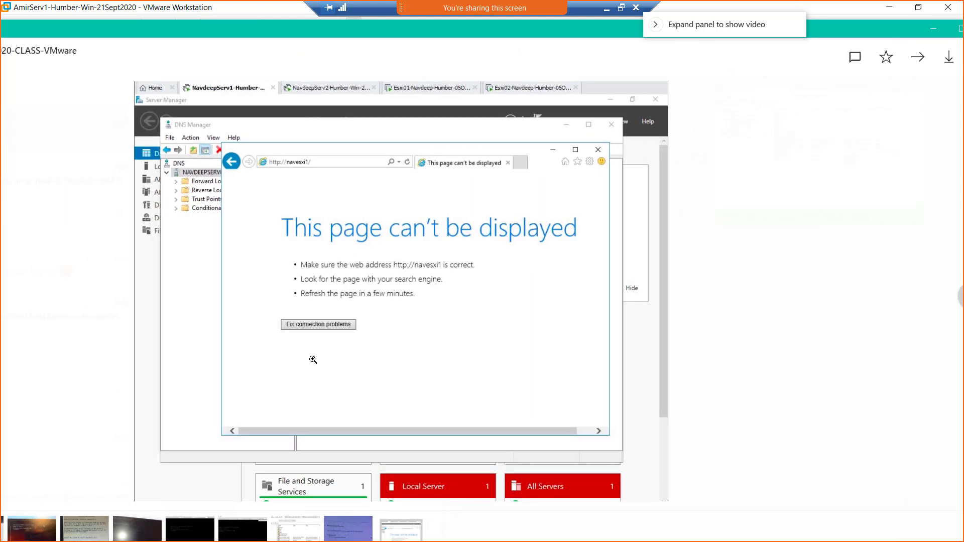
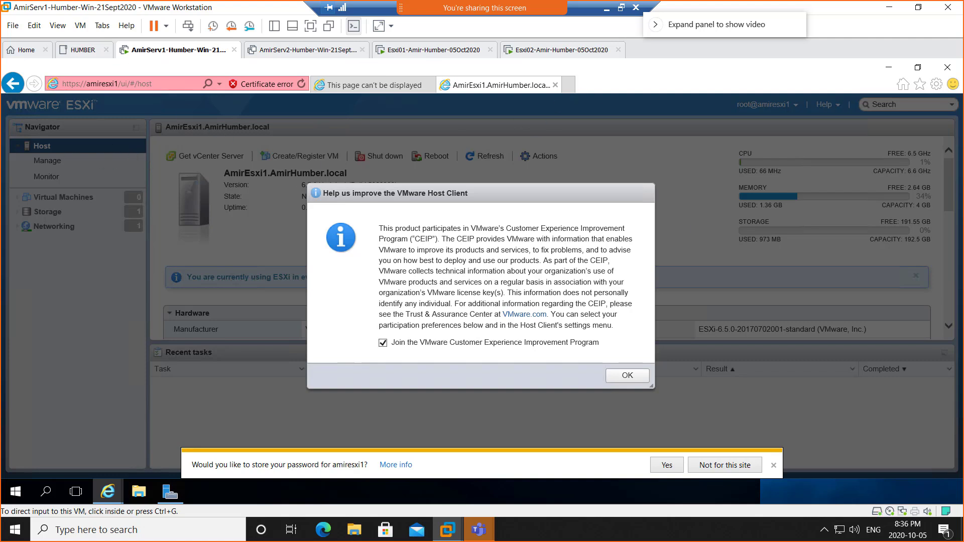
drag(963, 50, 304, 66)
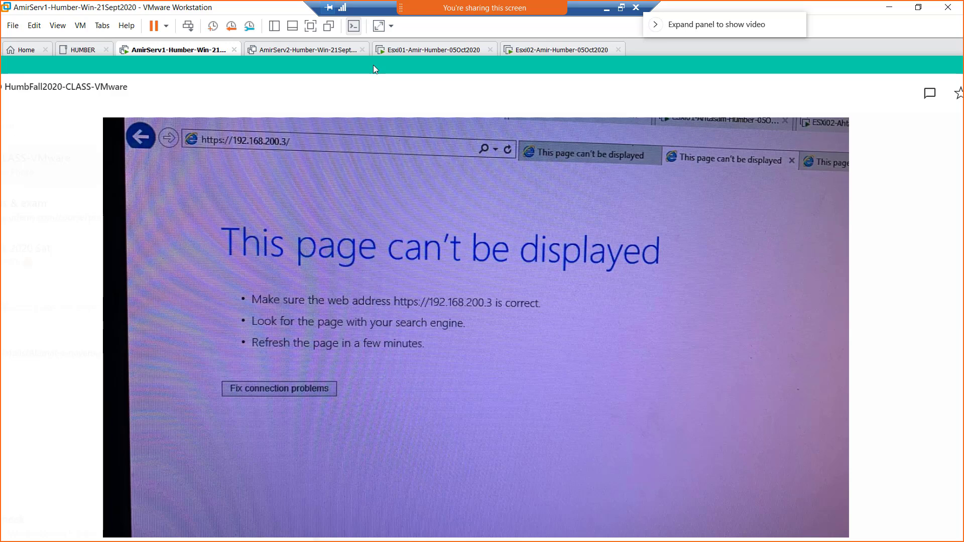
Step: Drag the error-page photo off to the right edge so the ESXi host client shows again
drag(373, 65, 963, 70)
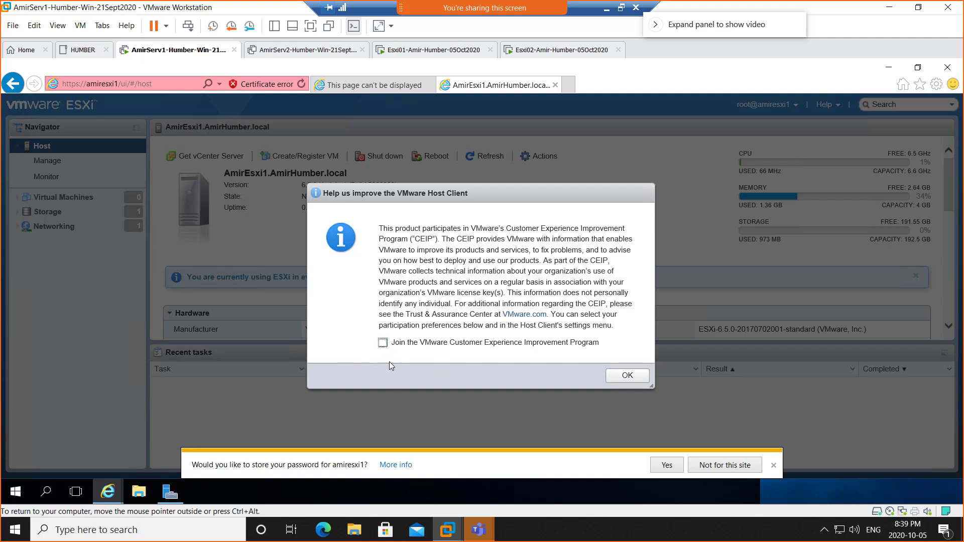
Step: Dismiss the CEIP prompt with OK, then view the Virtual Machines, Storage and Networking pages
click(610, 376)
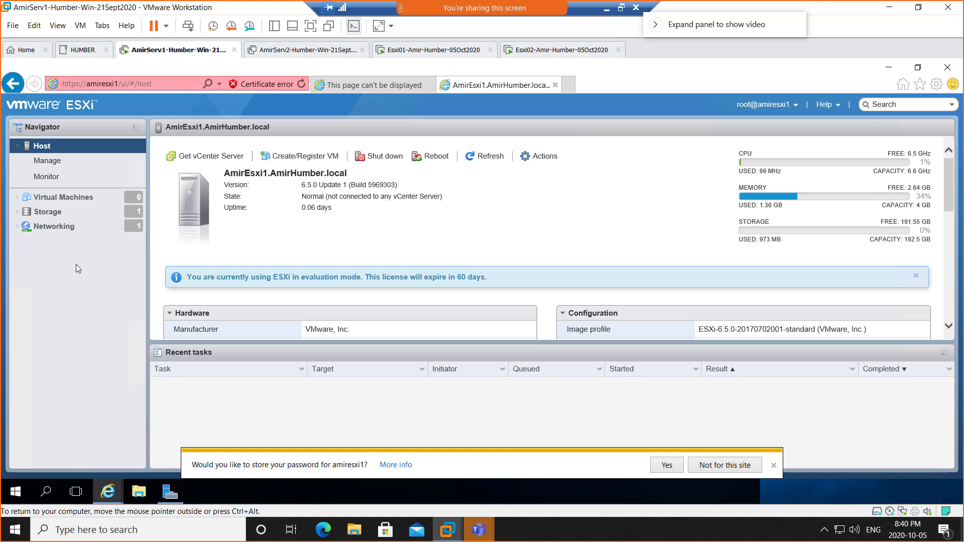
click(62, 197)
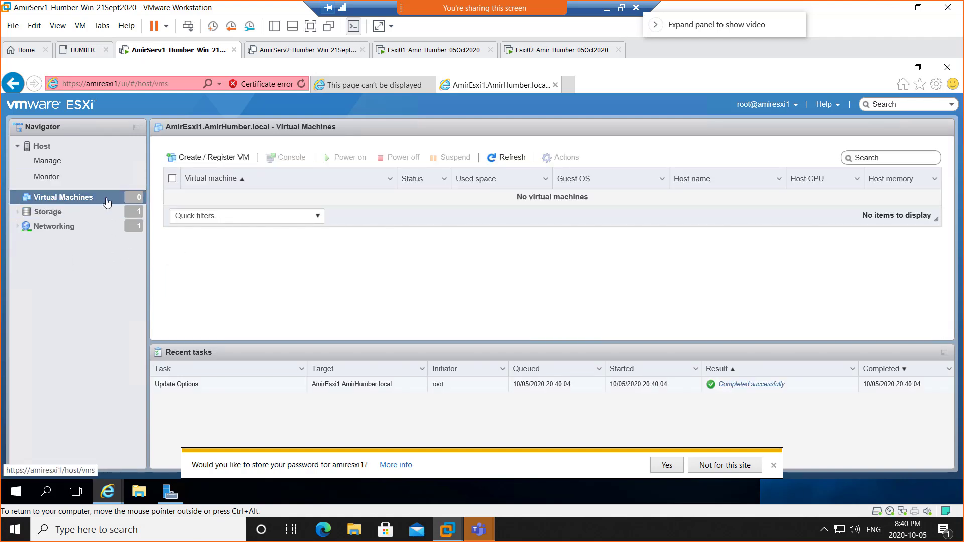
click(60, 217)
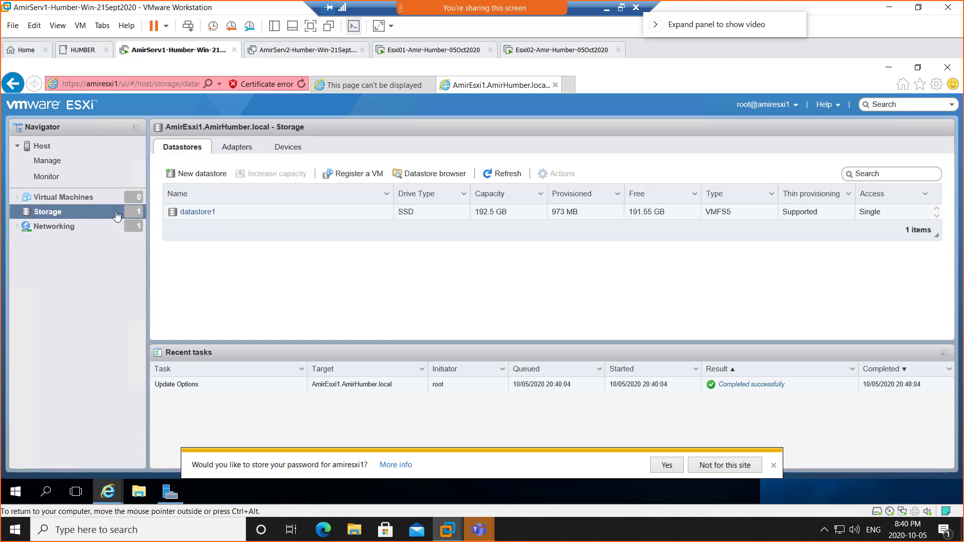
click(48, 230)
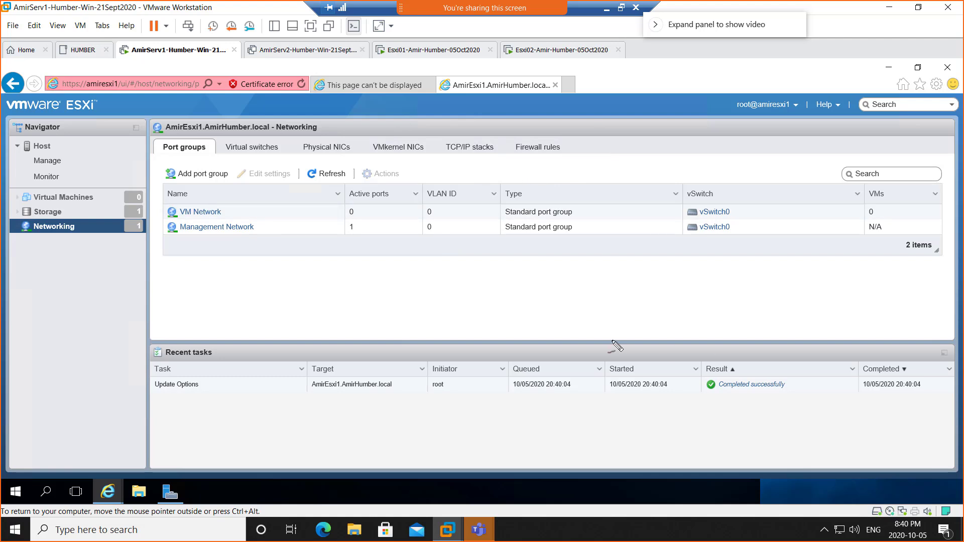
Step: Sketch in red a server box with three slots and an H, plus a second box beside it
mouse_move(241, 254)
mouse_down()
mouse_move(288, 255)
mouse_move(300, 325)
mouse_move(271, 340)
mouse_move(244, 316)
mouse_move(239, 254)
mouse_up()
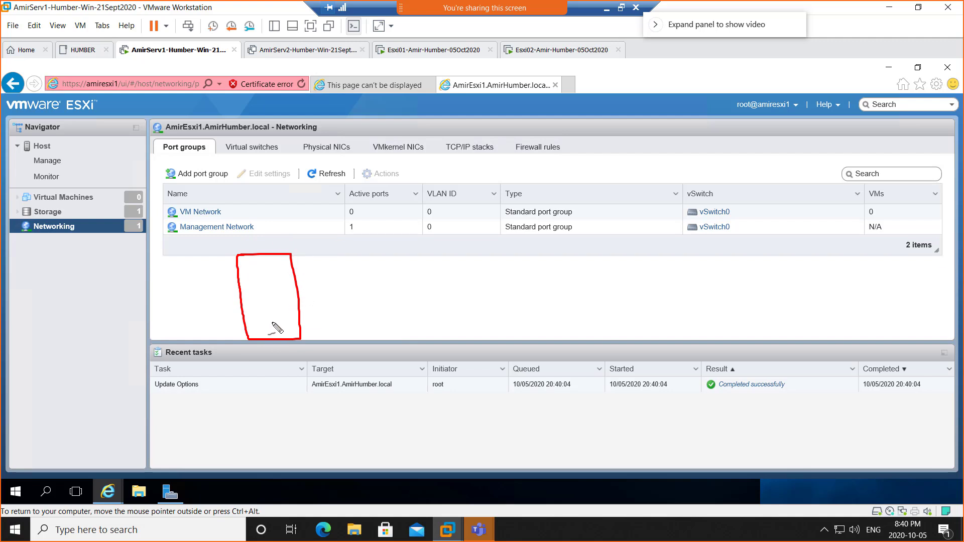
drag(253, 326, 268, 330)
mouse_move(242, 265)
mouse_down()
mouse_move(254, 265)
mouse_move(246, 289)
mouse_move(242, 266)
mouse_move(262, 262)
mouse_move(268, 284)
mouse_move(260, 288)
mouse_move(257, 264)
mouse_move(286, 260)
mouse_move(285, 284)
mouse_move(276, 265)
mouse_up()
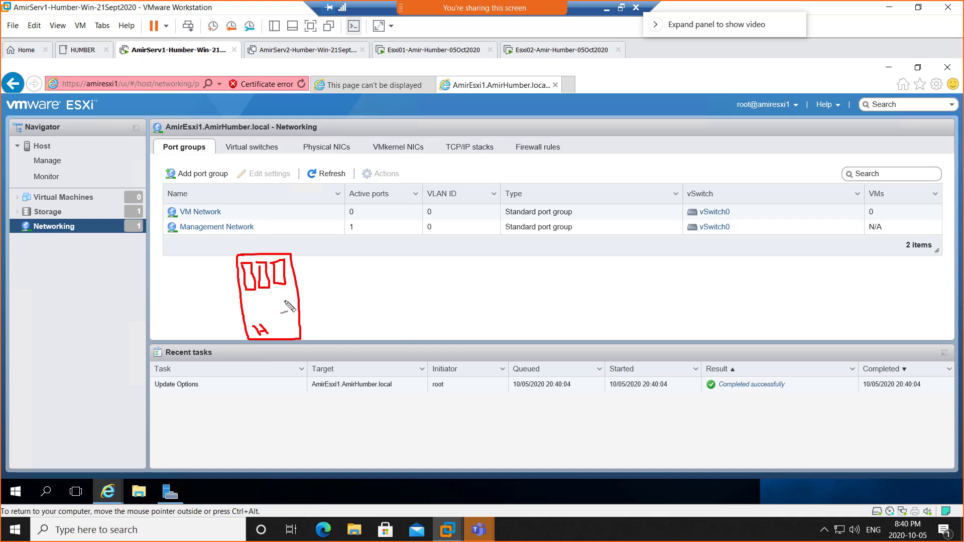
mouse_move(331, 252)
mouse_down()
mouse_move(387, 254)
mouse_move(400, 326)
mouse_move(379, 335)
mouse_move(329, 303)
mouse_move(324, 257)
mouse_move(343, 260)
mouse_move(334, 287)
mouse_move(328, 264)
mouse_move(361, 266)
mouse_move(365, 280)
mouse_move(350, 262)
mouse_move(374, 254)
mouse_move(393, 277)
mouse_move(361, 259)
mouse_up()
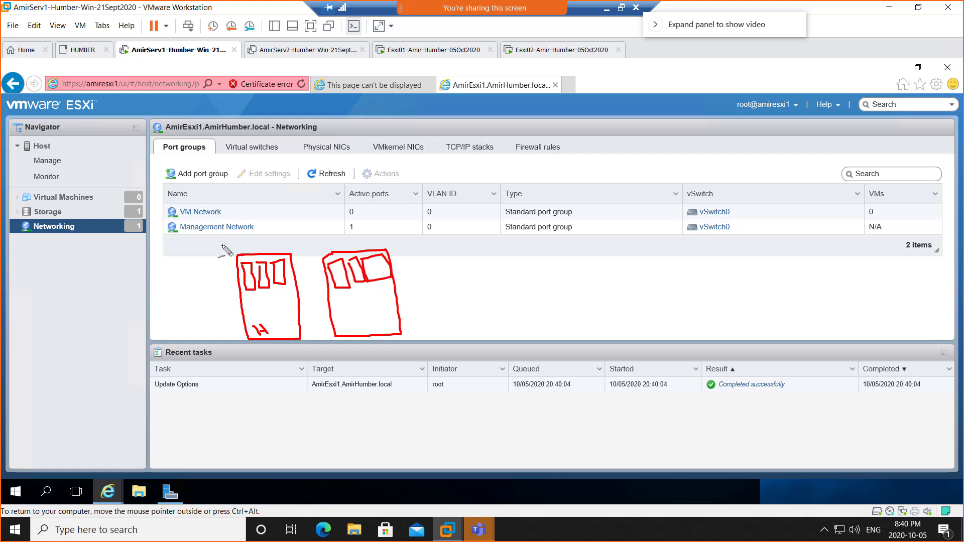
Step: Draw red strokes above both server sketches and an H inside the second box
mouse_move(222, 245)
mouse_down()
mouse_move(234, 257)
mouse_move(245, 245)
mouse_up()
mouse_move(246, 236)
mouse_down()
mouse_move(247, 253)
mouse_move(277, 265)
mouse_move(358, 241)
mouse_up()
mouse_move(363, 234)
mouse_down()
mouse_move(371, 242)
mouse_move(348, 251)
mouse_up()
drag(349, 241, 348, 245)
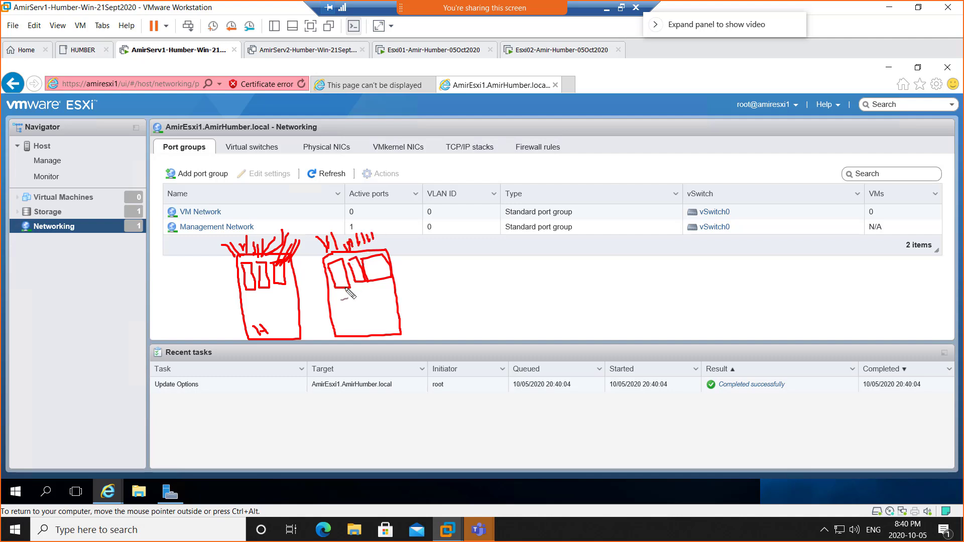
mouse_move(352, 315)
mouse_down()
mouse_move(353, 325)
mouse_move(369, 320)
mouse_up()
Step: Add red marks left of the first box, then snip the annotated Networking page to the clipboard
mouse_move(215, 307)
mouse_down()
mouse_move(215, 323)
mouse_move(236, 309)
mouse_up()
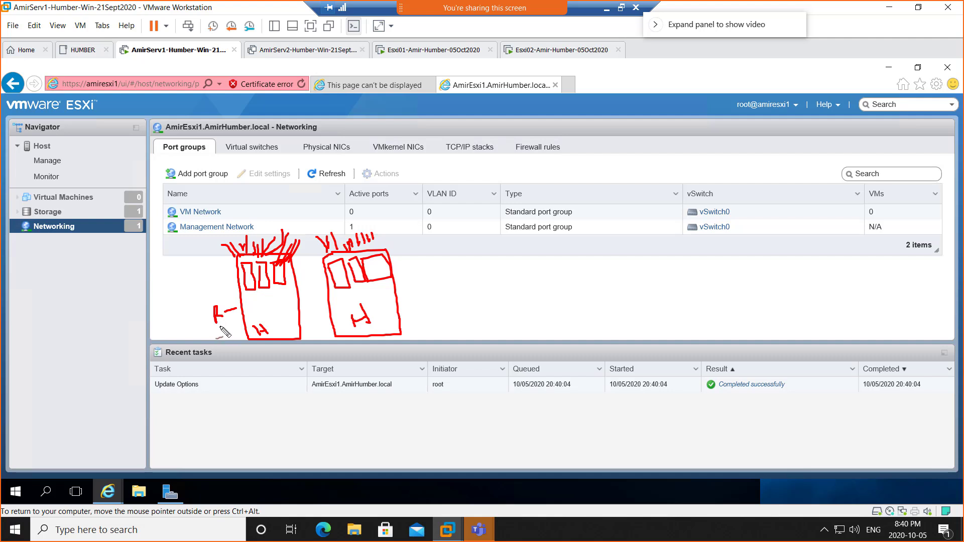
mouse_move(221, 328)
mouse_down()
mouse_move(242, 322)
mouse_move(244, 334)
mouse_move(246, 326)
mouse_move(220, 357)
mouse_up()
mouse_move(223, 342)
mouse_down()
mouse_move(228, 354)
mouse_move(246, 352)
mouse_move(237, 355)
mouse_up()
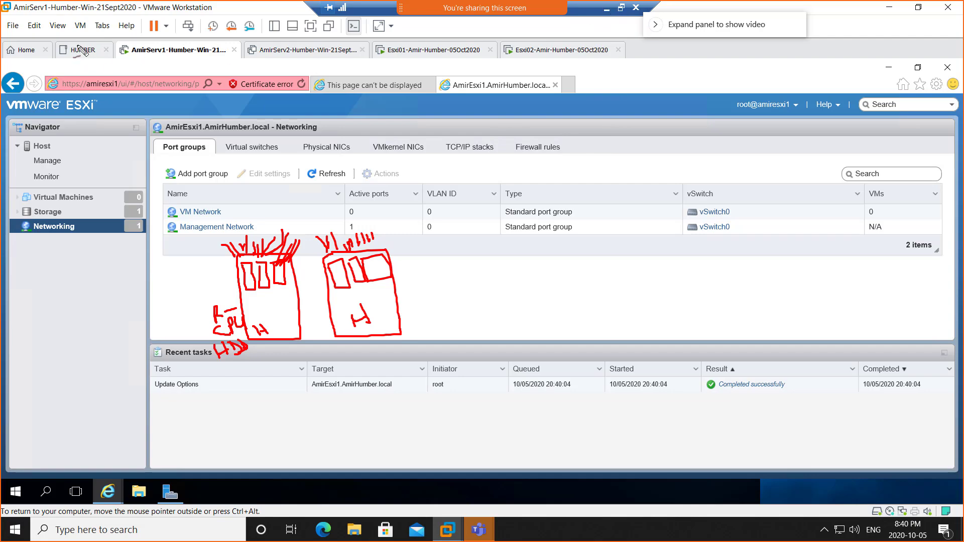
key(super+shift+s)
drag(9, 3, 753, 471)
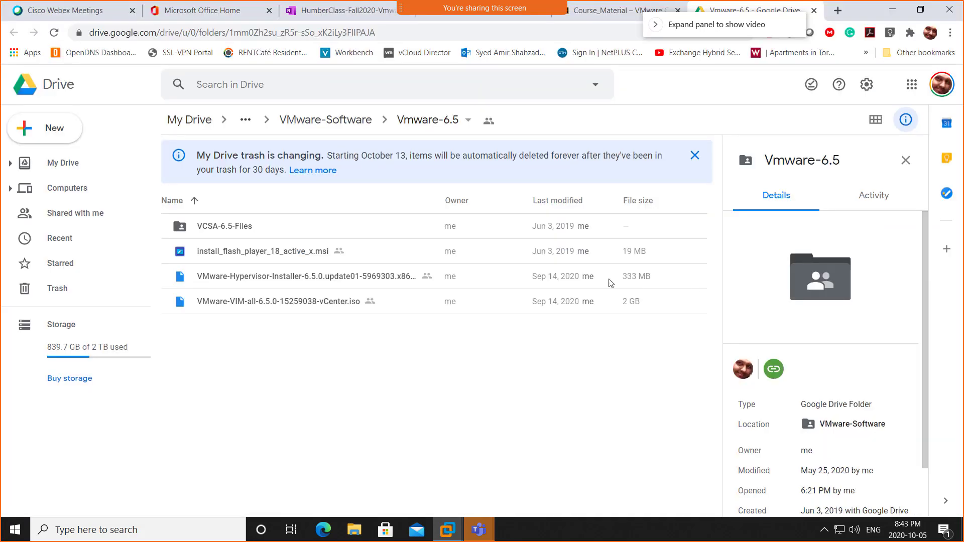
Step: Add a '* Inside of a hypervisor' bullet in OneNote with the screenshot pasted, then return to VMware
click(345, 11)
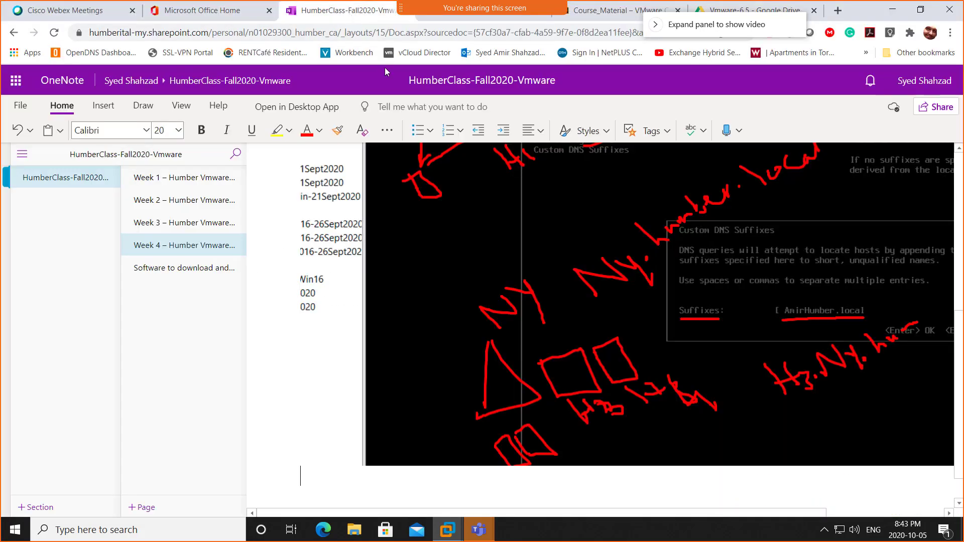
click(380, 487)
text(* Inside o)
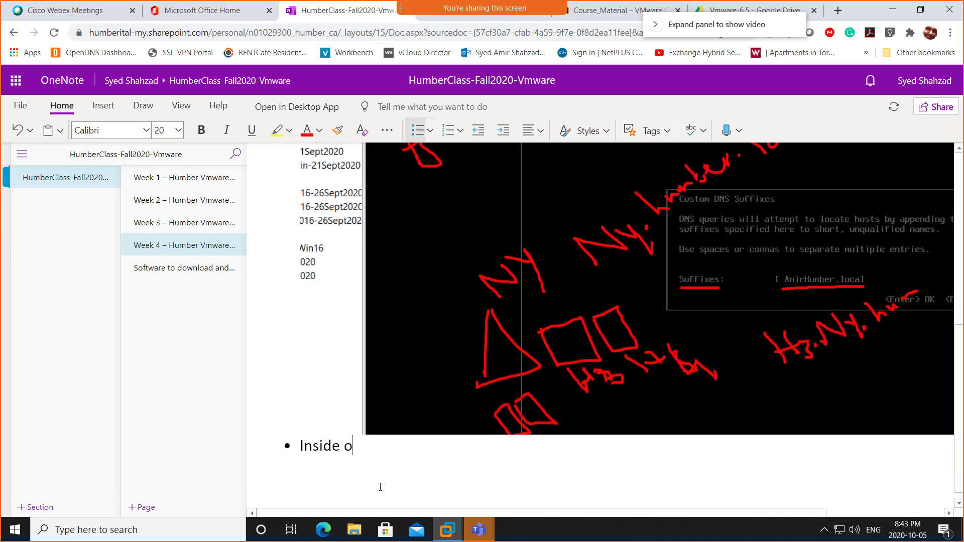
text(f a hypervisor)
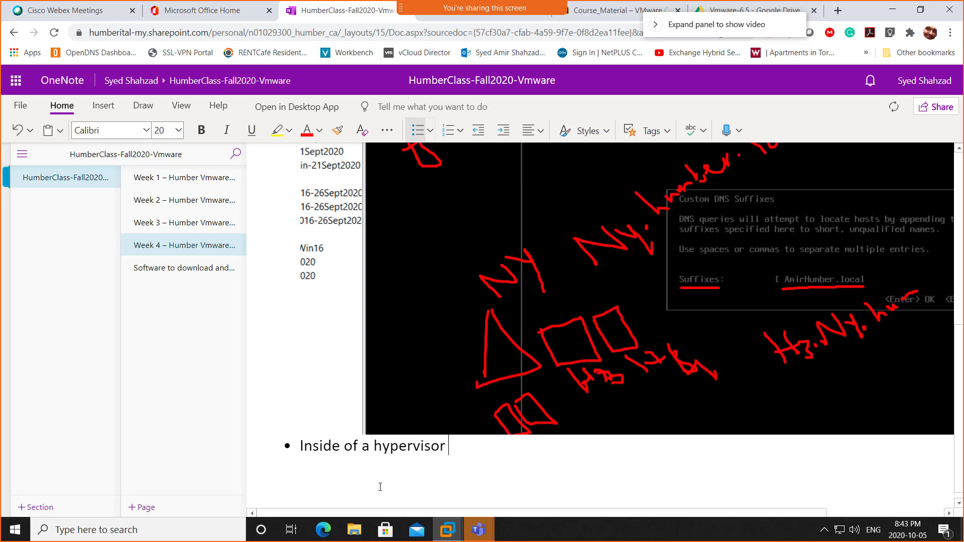
key(ctrl+v)
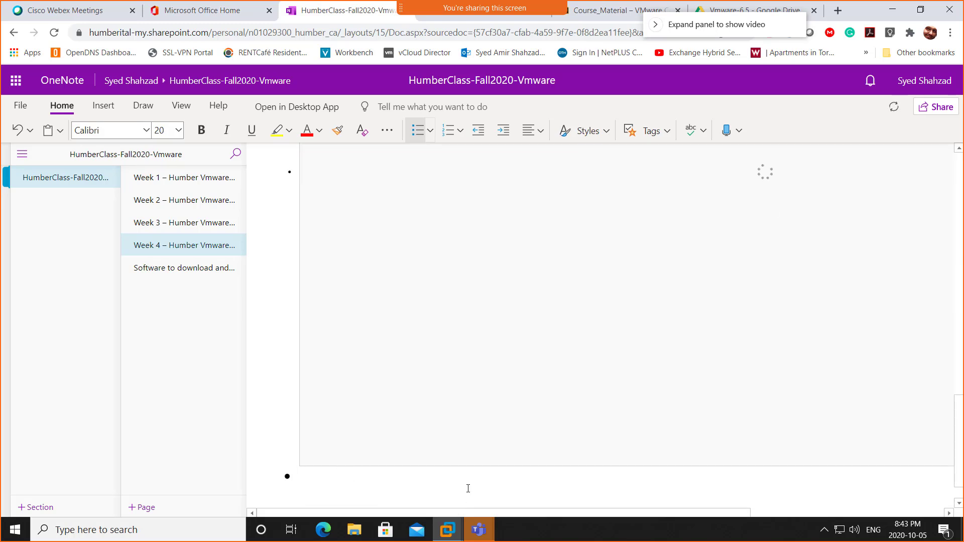
key(alt+Tab)
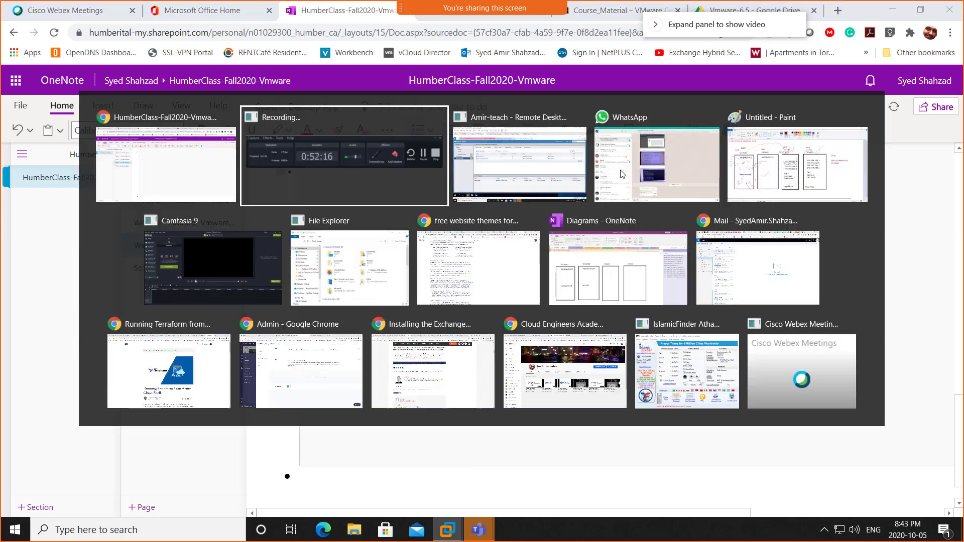
key(alt+Tab)
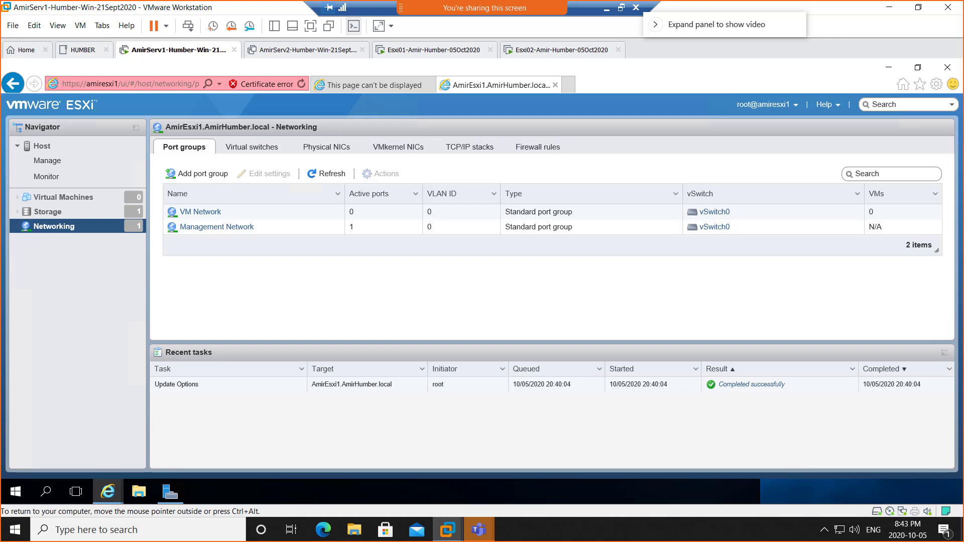
Step: Open the host's Manage page, show the ESXi guest full screen and reload the host client
click(47, 162)
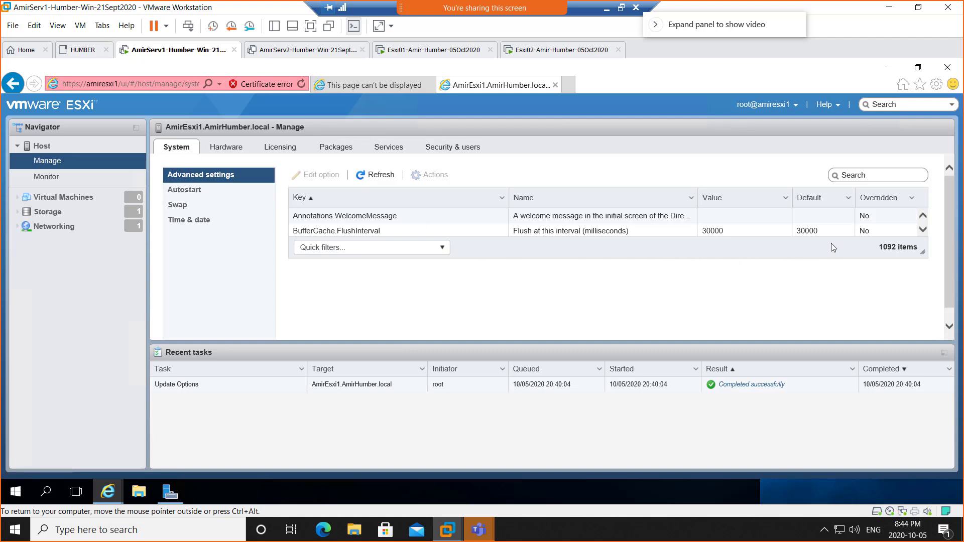
click(922, 229)
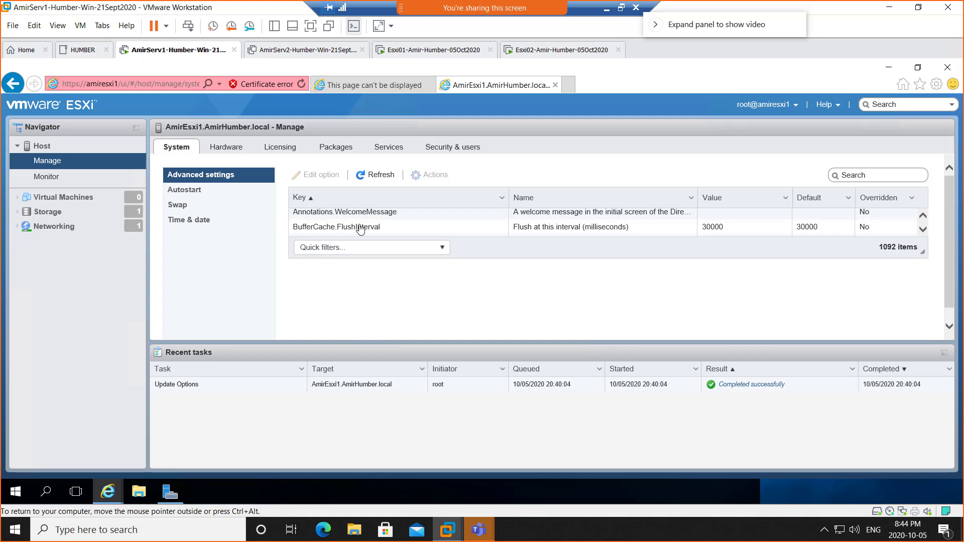
click(924, 232)
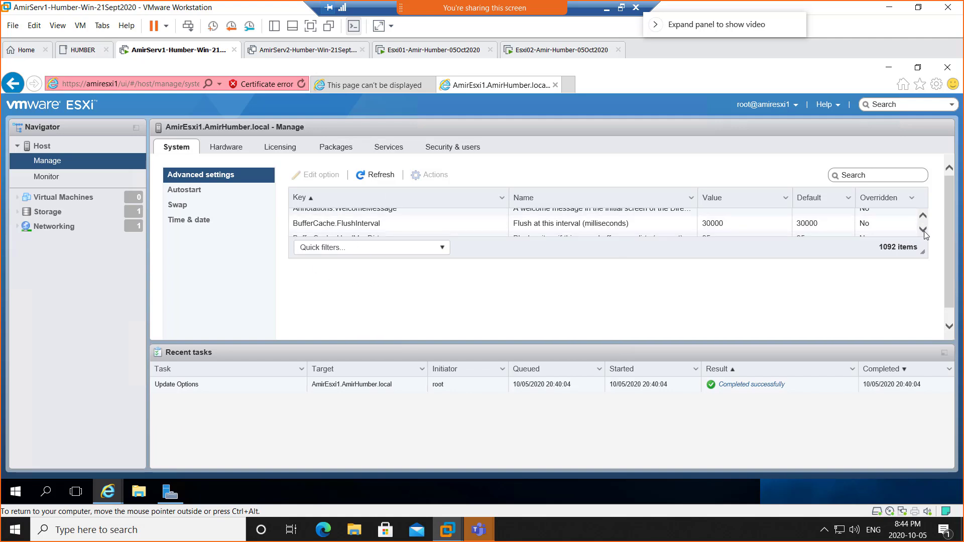
click(924, 232)
click(922, 230)
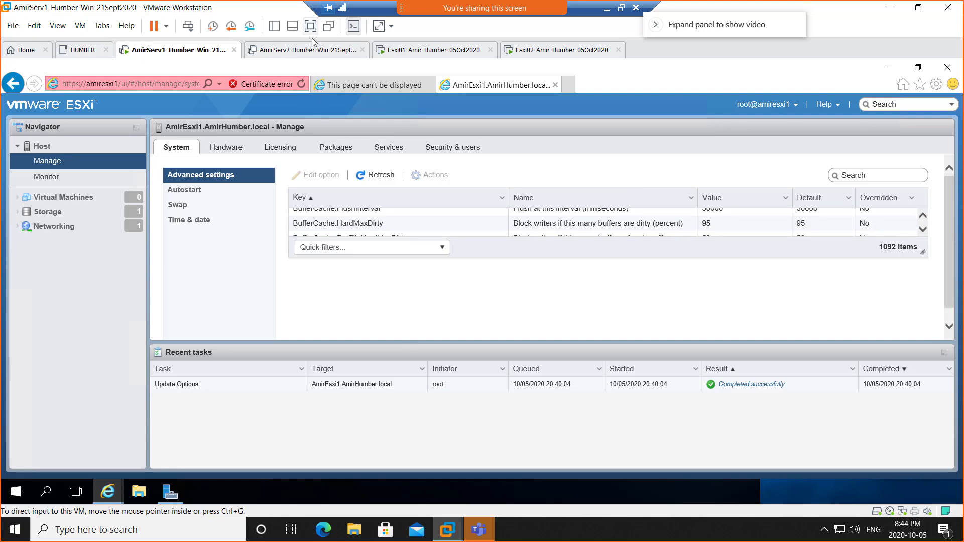
click(311, 31)
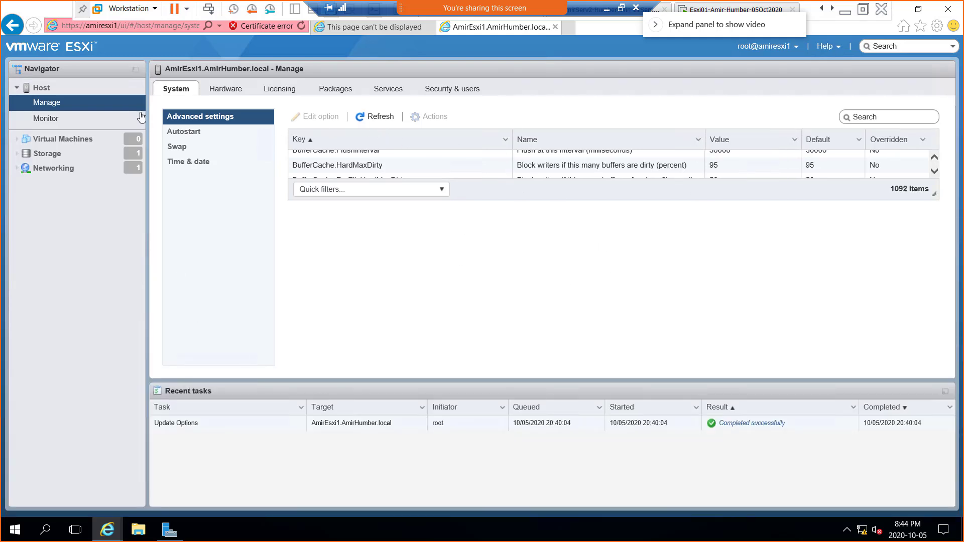
click(302, 26)
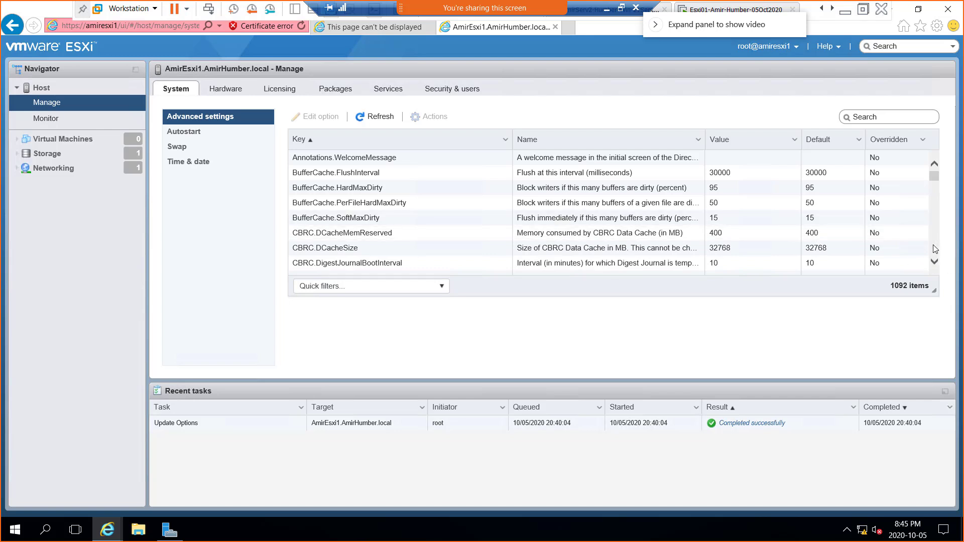
Step: Scroll through the 1092 keys in the System advanced settings list
scroll(935, 248, down, 2)
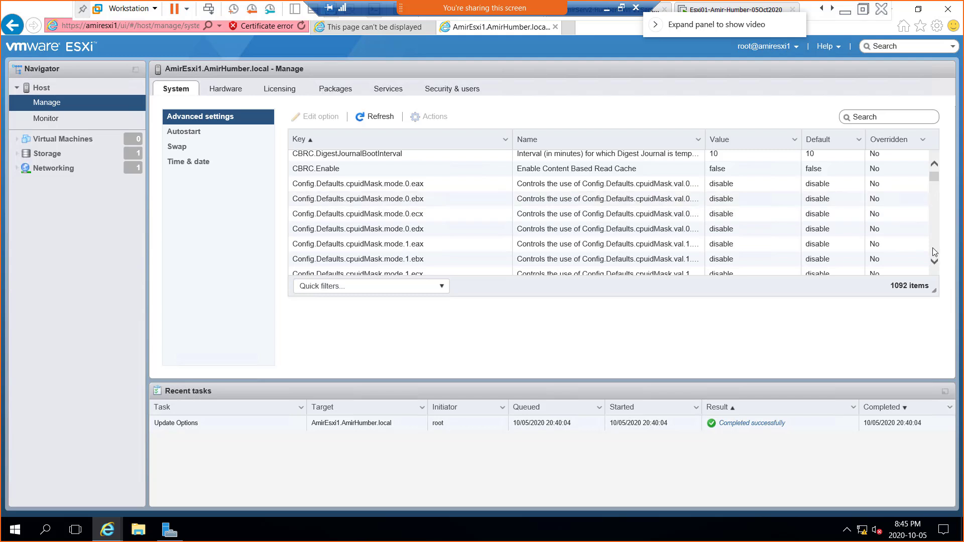
scroll(932, 248, down, 3)
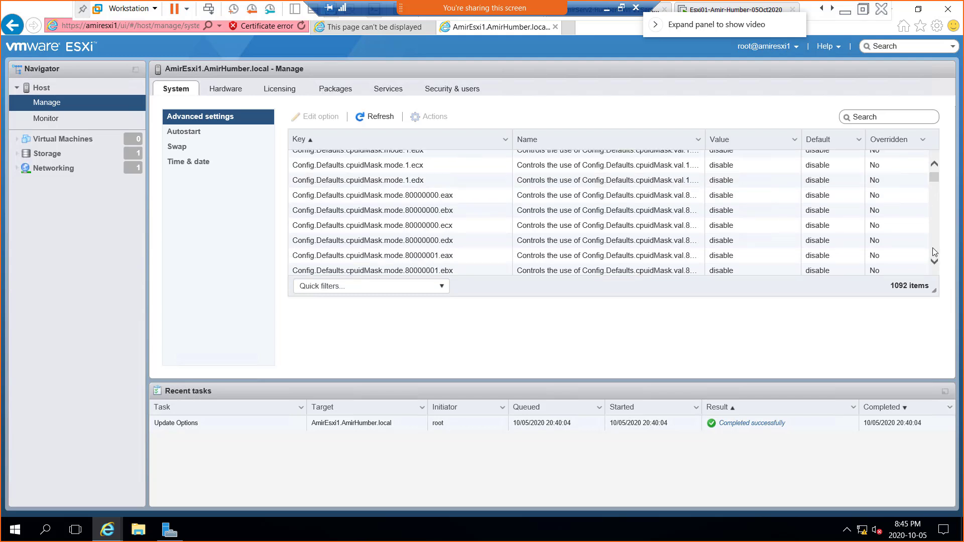
scroll(932, 248, down, 3)
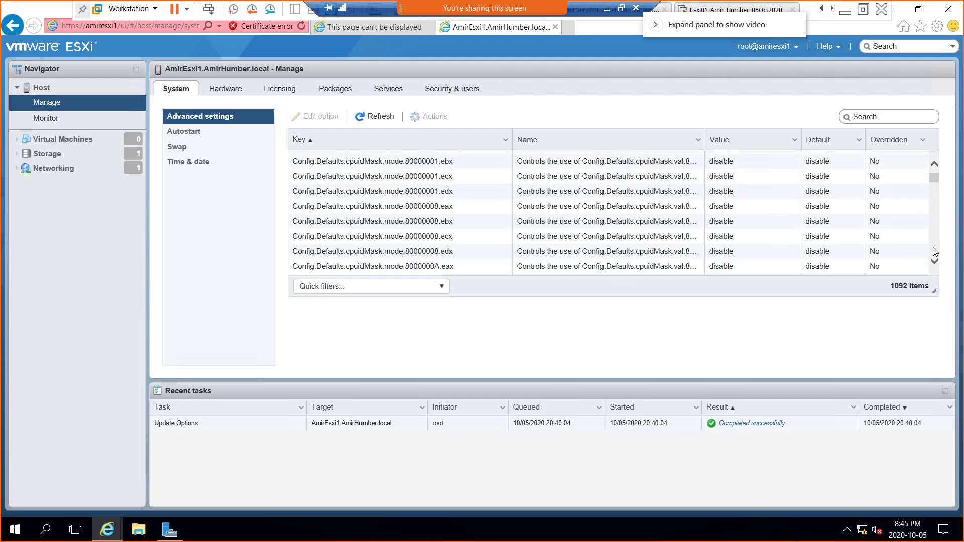
scroll(933, 248, down, 3)
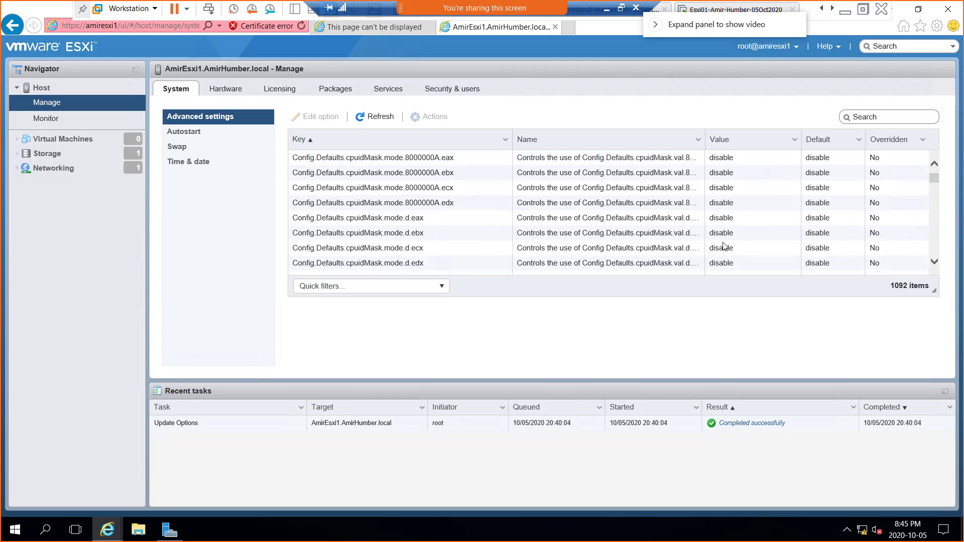
scroll(486, 245, down, 6)
scroll(497, 232, down, 2)
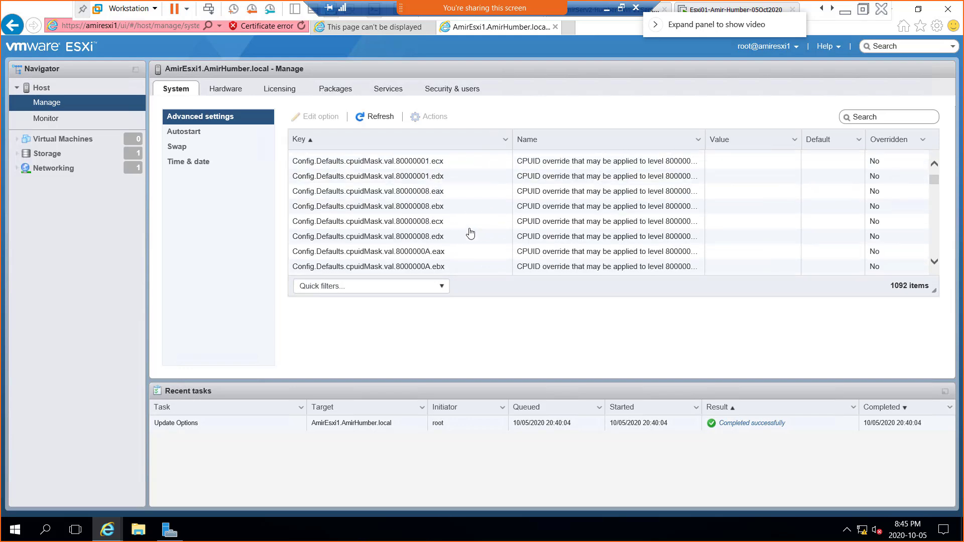
scroll(442, 221, down, 5)
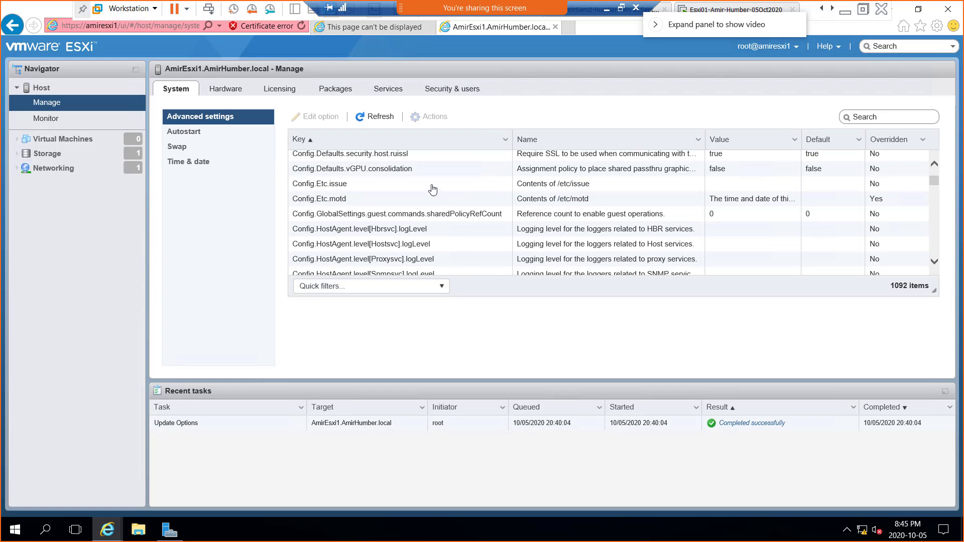
scroll(432, 197, down, 3)
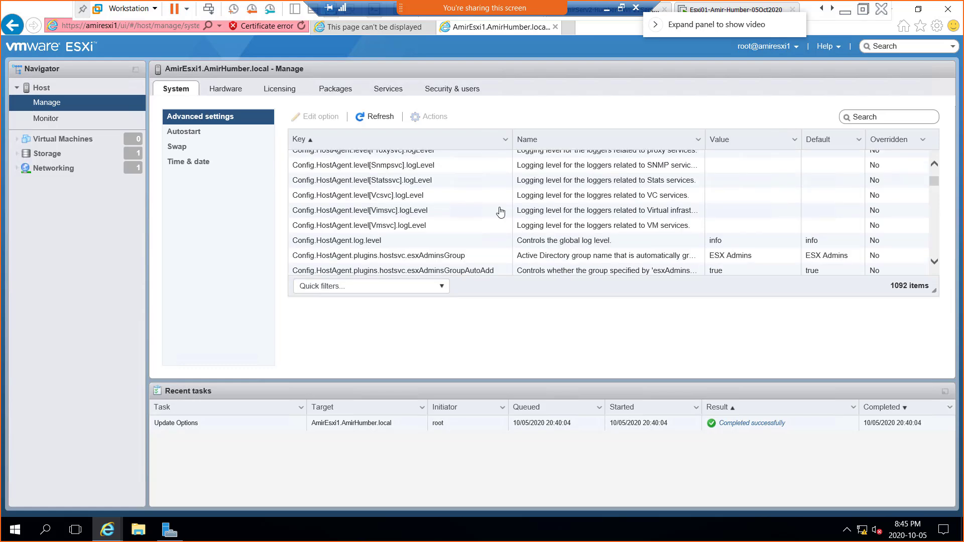
scroll(497, 212, down, 3)
scroll(547, 215, down, 3)
scroll(546, 220, down, 5)
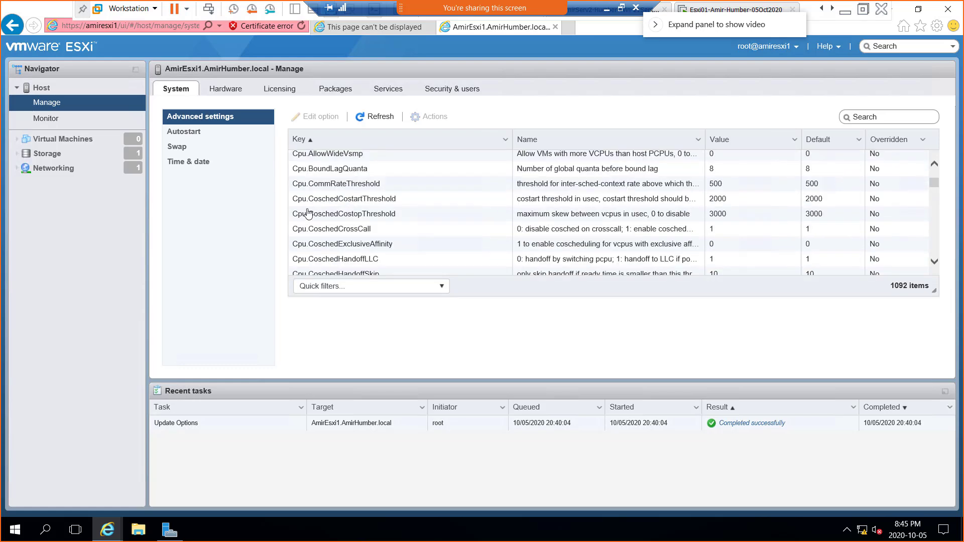
Step: Open Autostart settings, sketch a red host beside Enabled, and circle both 120s delays
click(186, 135)
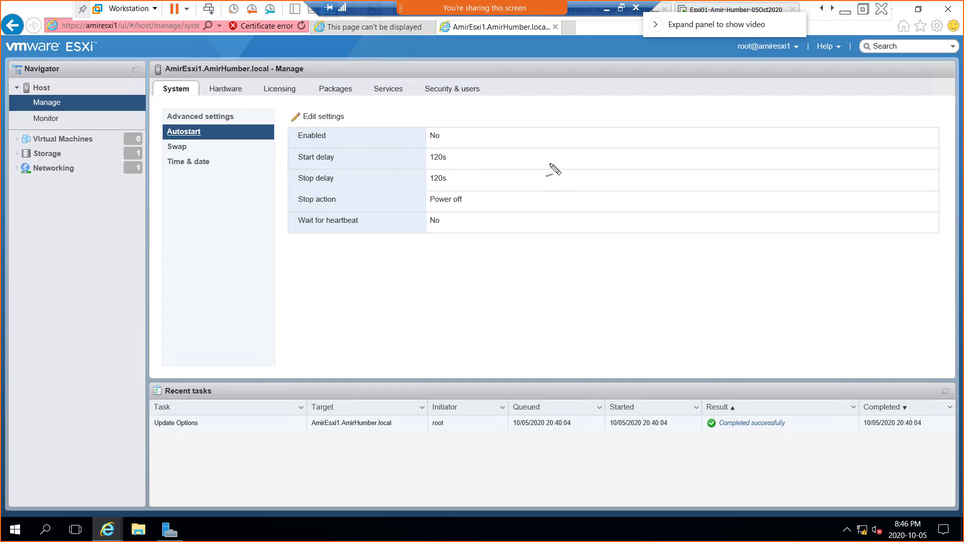
mouse_move(514, 130)
mouse_down()
mouse_move(547, 148)
mouse_move(527, 182)
mouse_move(499, 146)
mouse_move(527, 134)
mouse_up()
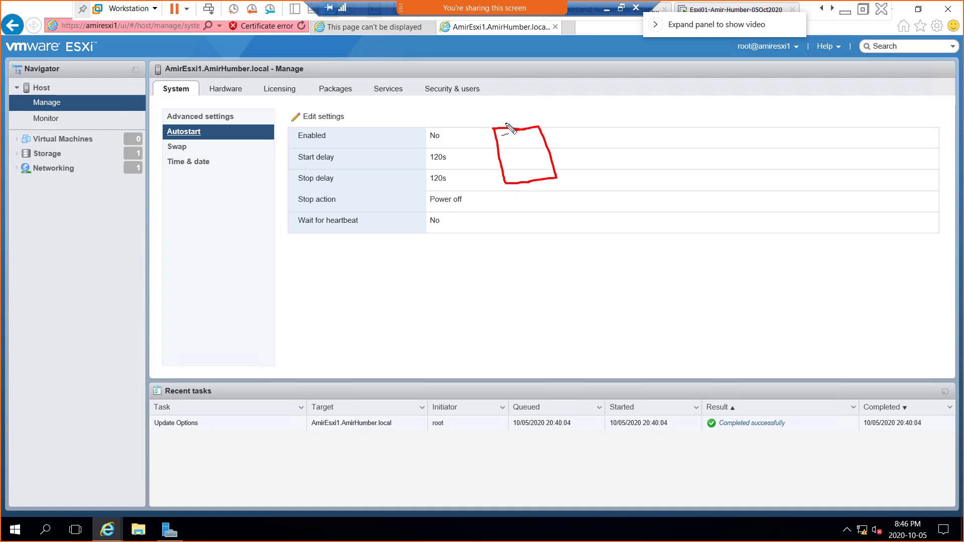
mouse_move(499, 124)
mouse_down()
mouse_move(507, 122)
mouse_move(504, 138)
mouse_move(500, 124)
mouse_move(517, 137)
mouse_move(525, 119)
mouse_move(541, 119)
mouse_move(543, 133)
mouse_move(531, 136)
mouse_up()
mouse_move(517, 185)
mouse_down()
mouse_move(522, 202)
mouse_move(533, 202)
mouse_move(531, 195)
mouse_up()
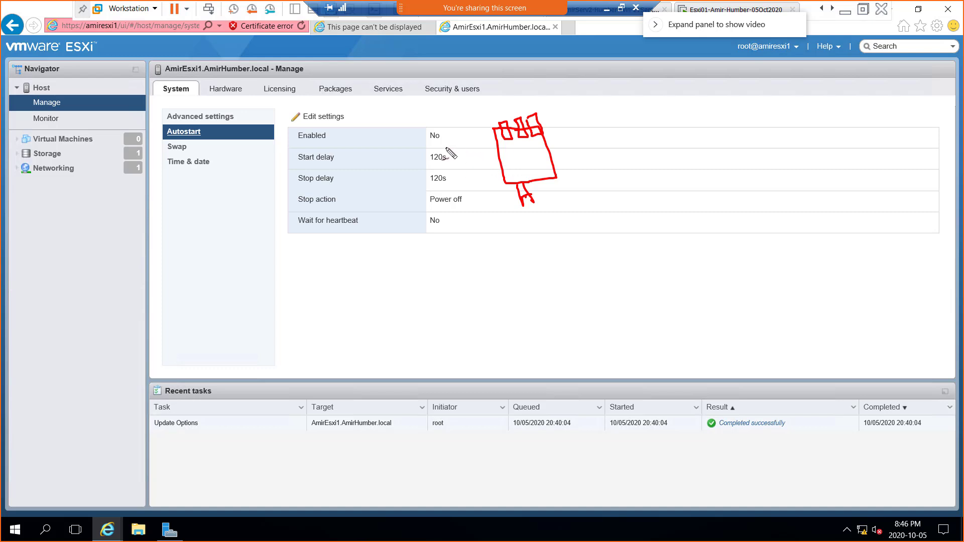
mouse_move(418, 147)
mouse_down()
mouse_move(450, 160)
mouse_move(405, 153)
mouse_move(405, 144)
mouse_up()
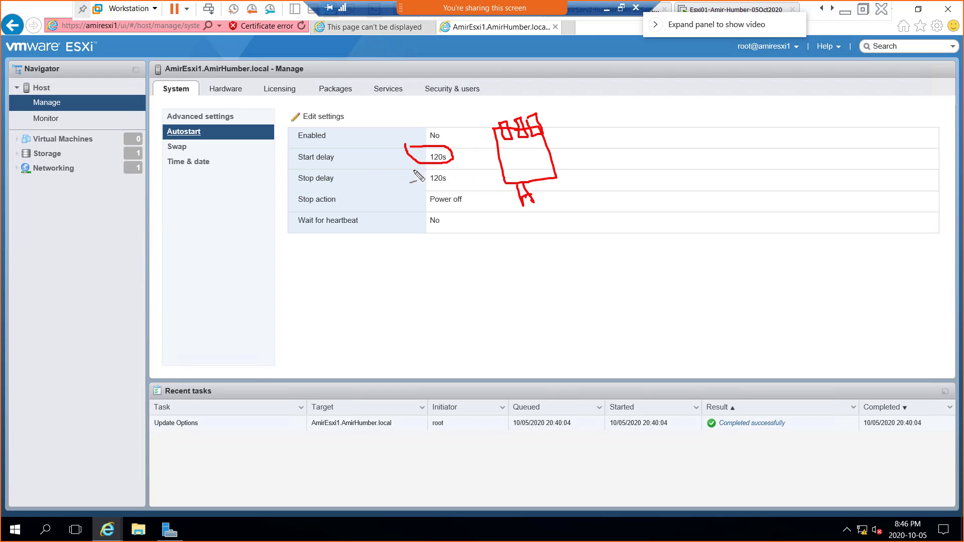
mouse_move(413, 171)
mouse_down()
mouse_move(439, 173)
mouse_move(441, 187)
mouse_move(420, 174)
mouse_up()
Step: Clear the red ink with Esc and open the host's Swap settings page
key(Escape)
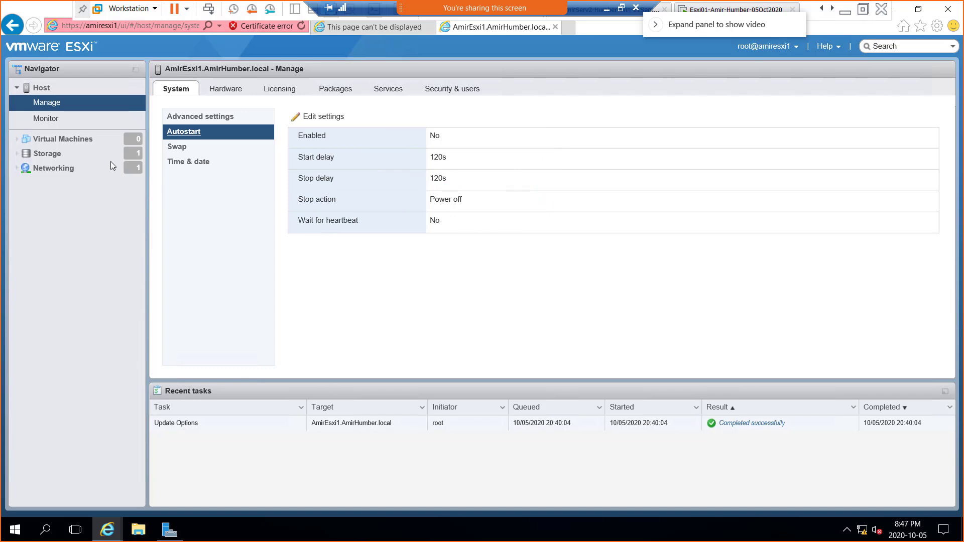
click(182, 149)
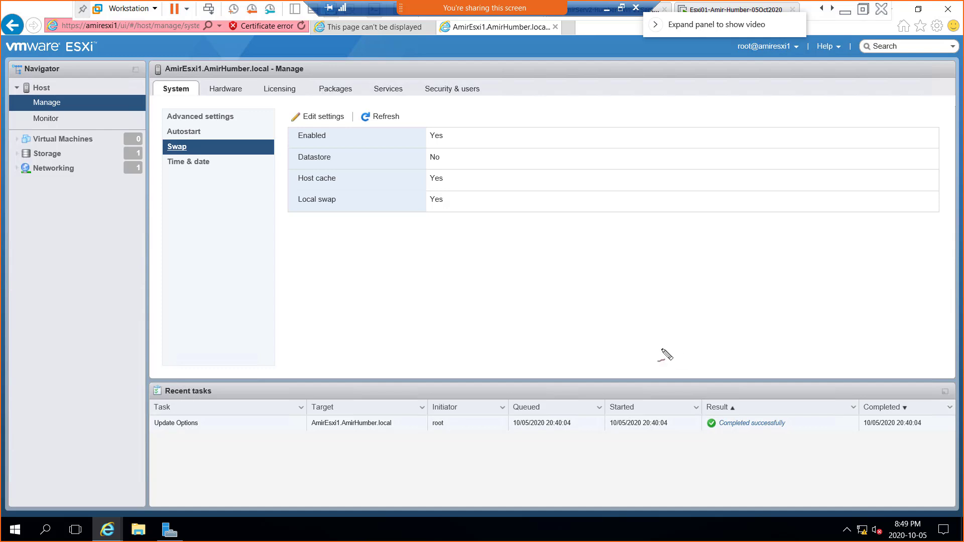
Step: Sketch a red App–RAM–HDD swap diagram with a looping arrow over the Swap page, then clear it
mouse_move(241, 220)
mouse_down()
mouse_move(300, 260)
mouse_move(256, 250)
mouse_move(238, 210)
mouse_up()
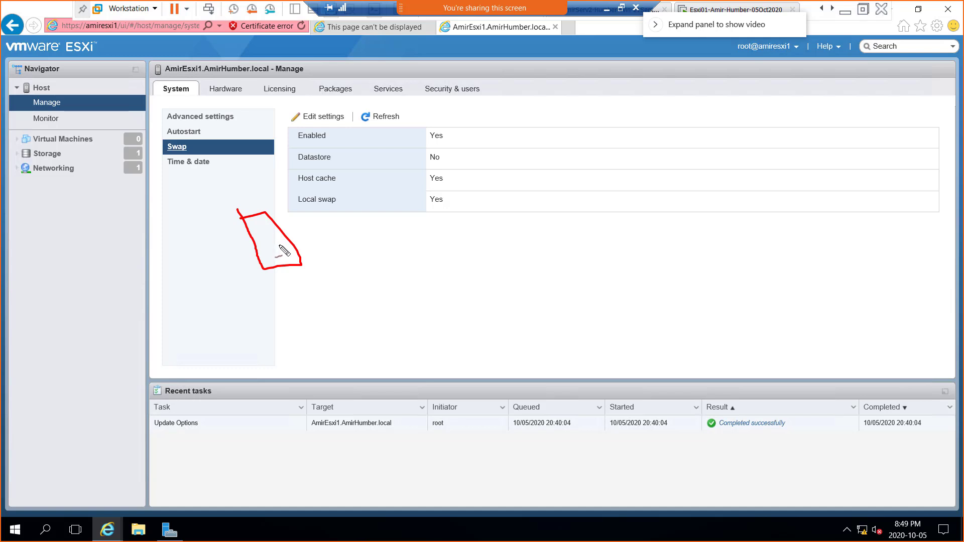
mouse_move(299, 239)
mouse_down()
mouse_move(301, 216)
mouse_move(318, 234)
mouse_move(357, 215)
mouse_up()
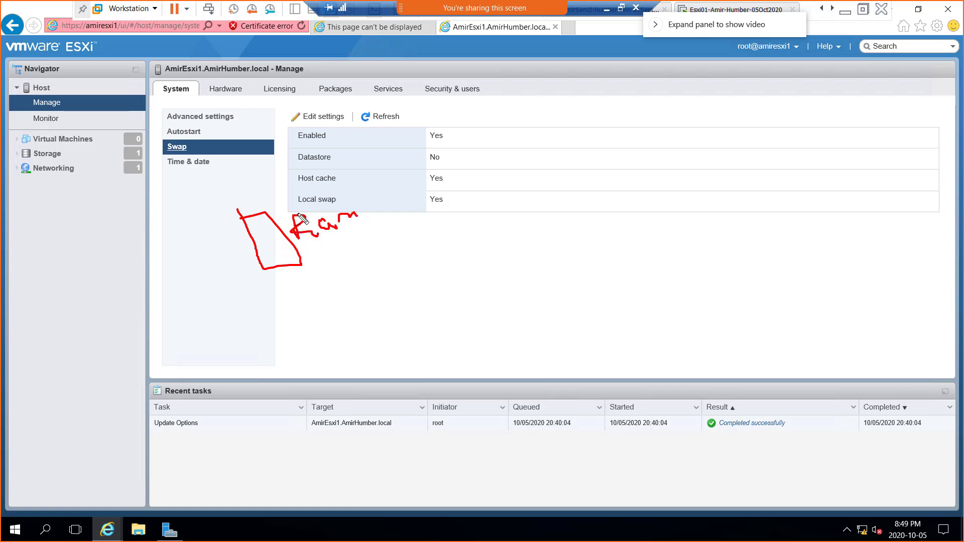
mouse_move(262, 225)
mouse_down()
mouse_move(262, 209)
mouse_move(274, 212)
mouse_move(279, 199)
mouse_move(287, 205)
mouse_move(293, 193)
mouse_up()
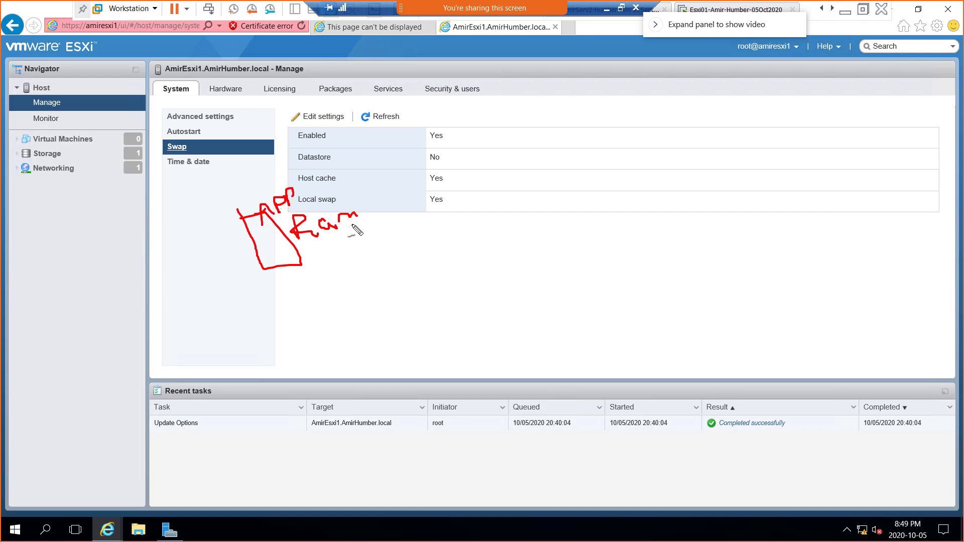
drag(302, 251, 369, 223)
mouse_move(271, 285)
mouse_down()
mouse_move(290, 308)
mouse_move(298, 294)
mouse_move(320, 297)
mouse_move(334, 267)
mouse_move(342, 275)
mouse_up()
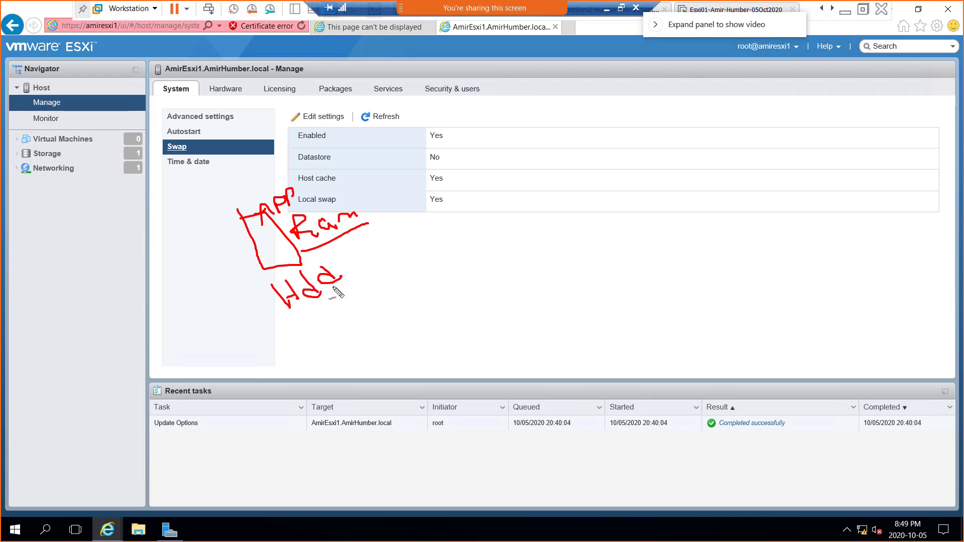
mouse_move(333, 286)
mouse_down()
mouse_move(340, 303)
mouse_move(369, 280)
mouse_move(342, 277)
mouse_move(382, 288)
mouse_move(411, 228)
mouse_move(370, 218)
mouse_move(385, 233)
mouse_up()
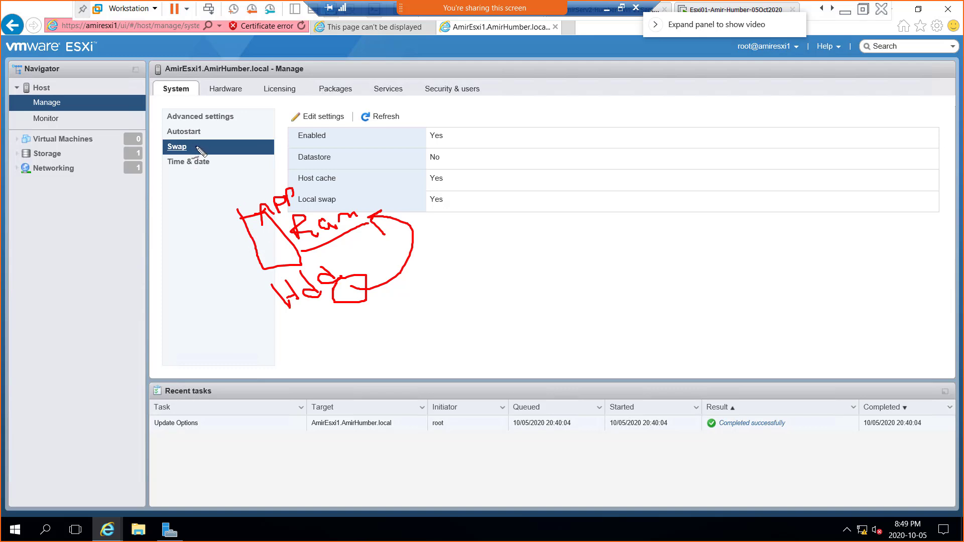
mouse_move(170, 147)
mouse_down()
mouse_move(125, 190)
mouse_move(216, 255)
mouse_move(251, 255)
mouse_move(237, 261)
mouse_up()
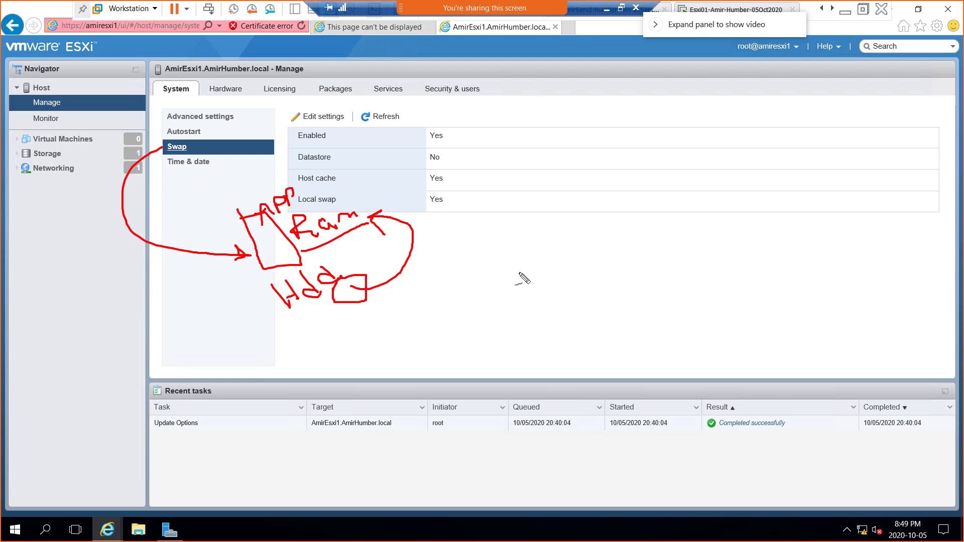
key(Escape)
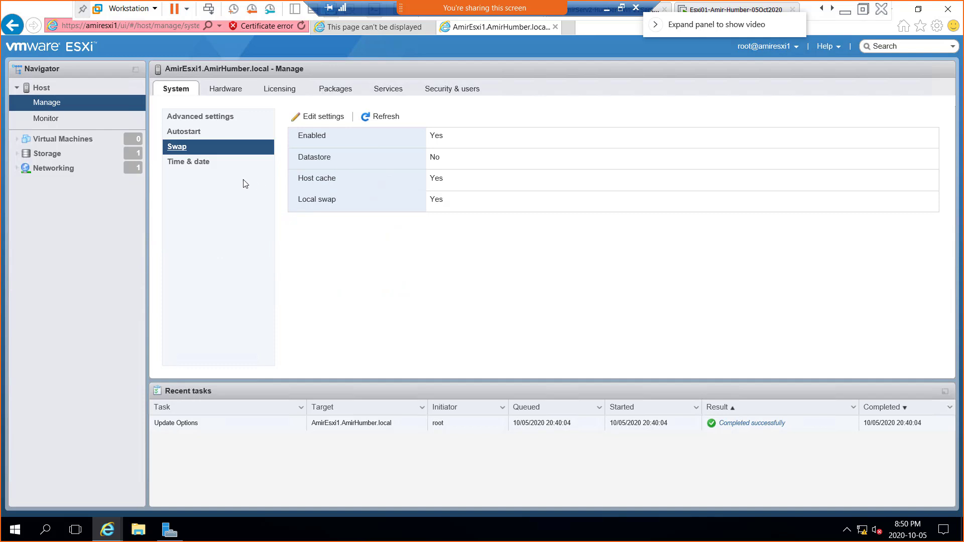
Step: Show the host's Time & date settings with NTP client and service status
click(197, 164)
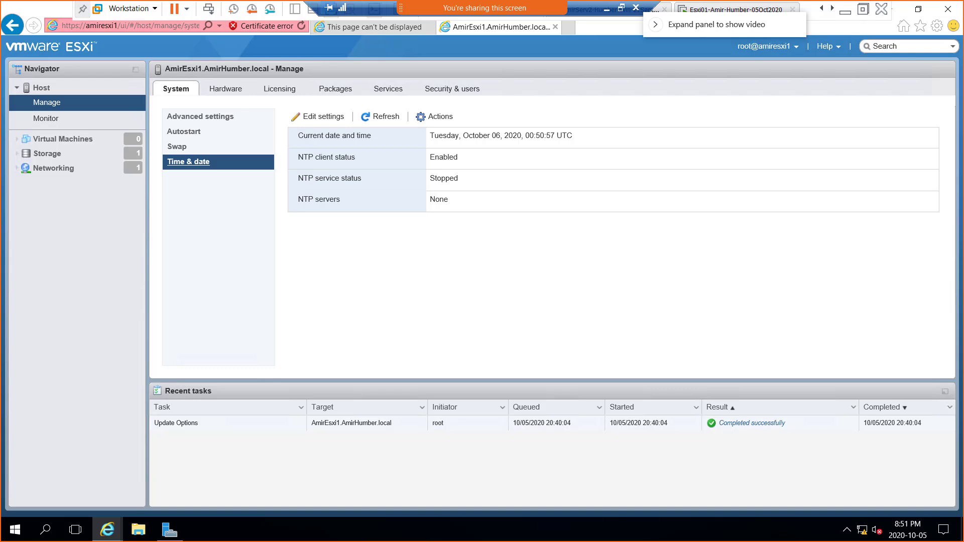
Step: Switch to the Hardware tab's list of 44 PCI devices
click(225, 91)
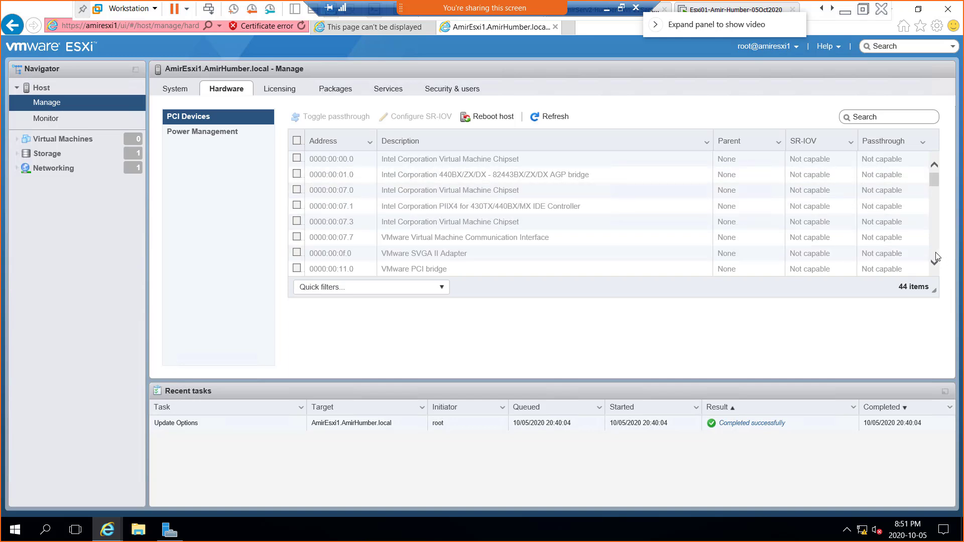
Step: Scroll through the 44 PCI devices, then show Power Management with the Balanced policy
scroll(935, 257, down, 2)
scroll(936, 258, down, 4)
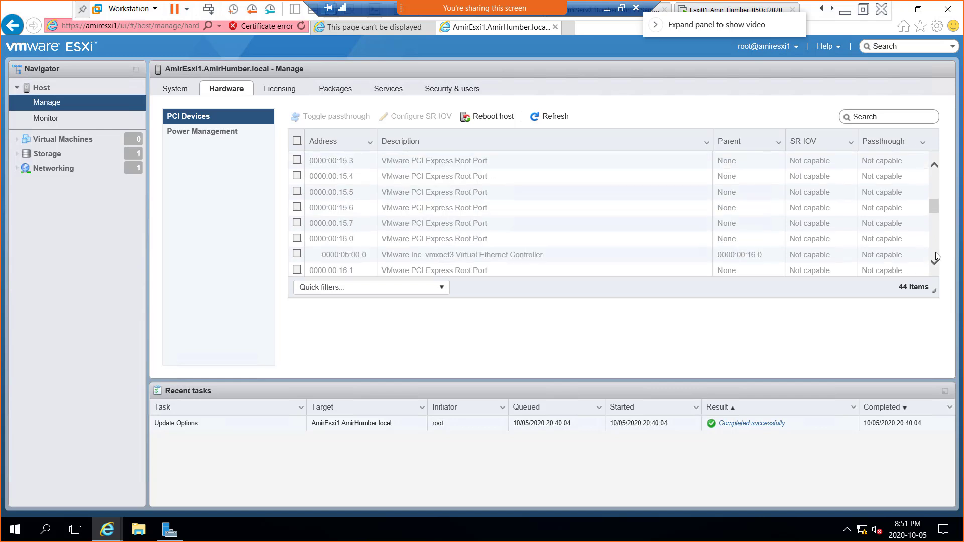
scroll(935, 257, down, 2)
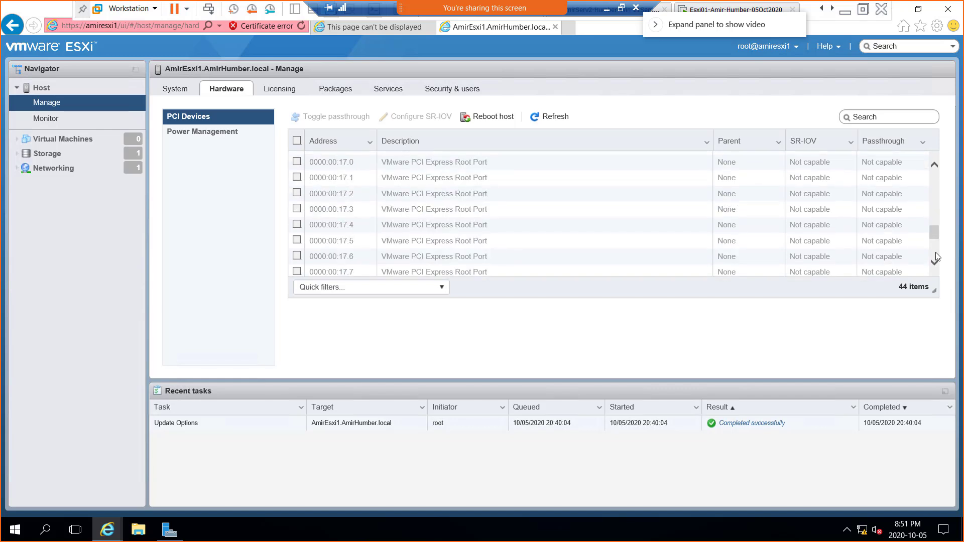
scroll(935, 257, down, 2)
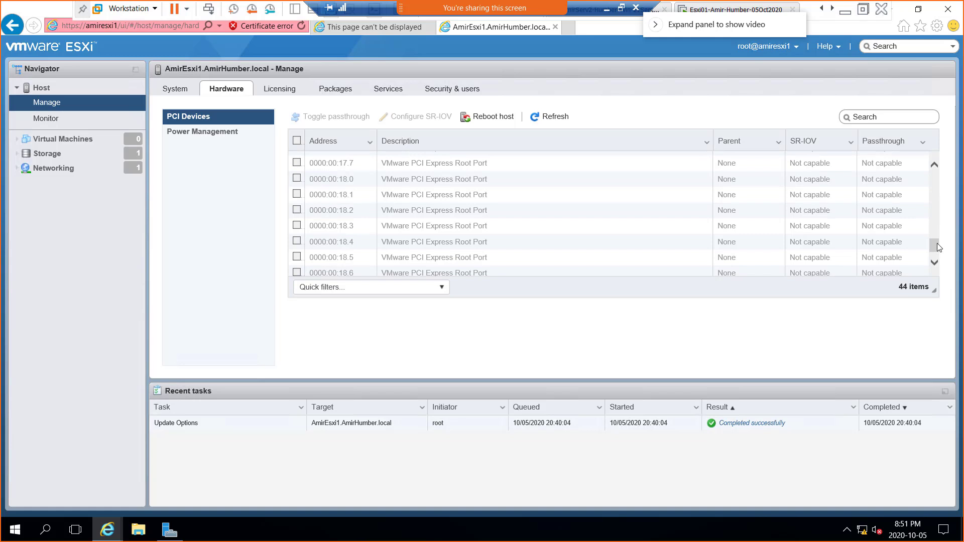
drag(936, 247, 911, 187)
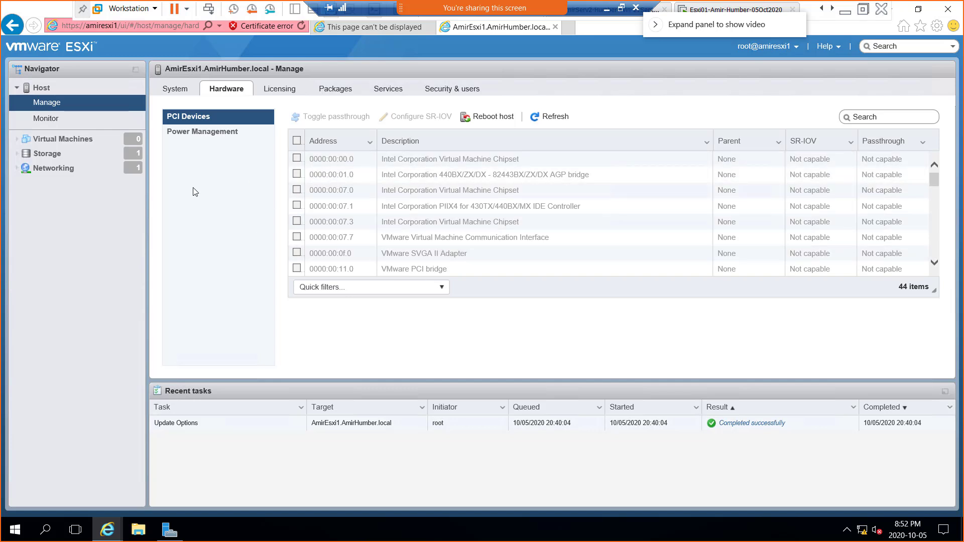
click(196, 140)
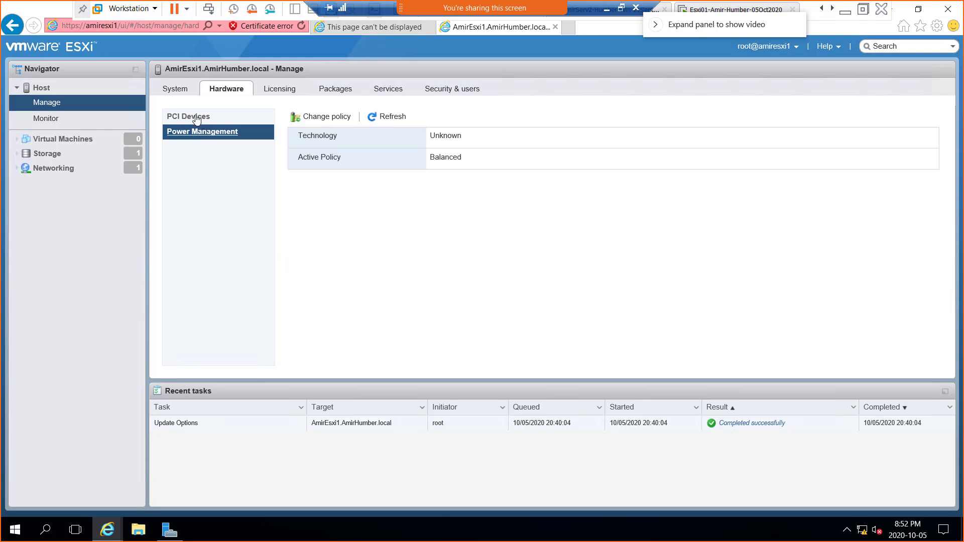
Step: Return to System Time & date showing NTP client enabled, service stopped and no NTP servers
click(176, 91)
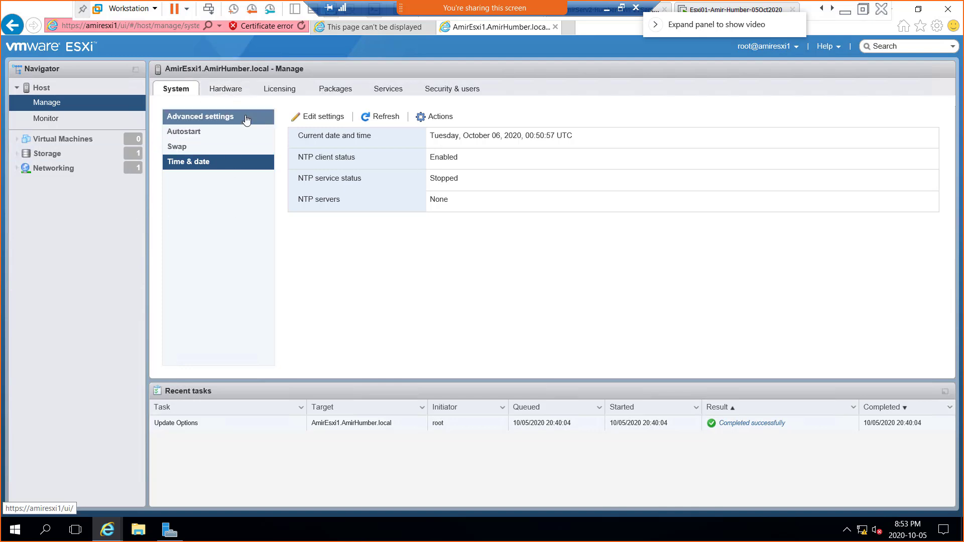
Step: Go via the Hardware tab to Licensing, showing Evaluation Mode expiring December 04, 2020
click(230, 90)
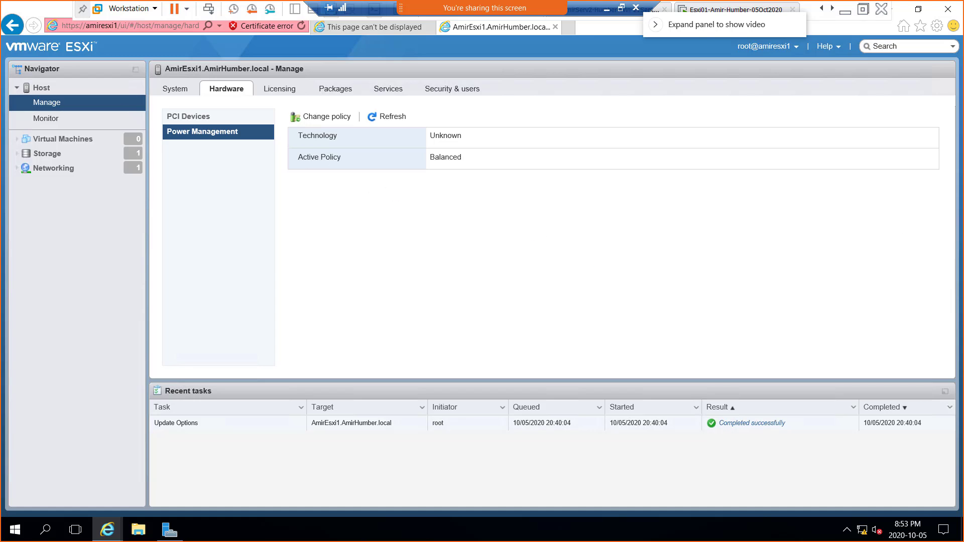
click(280, 89)
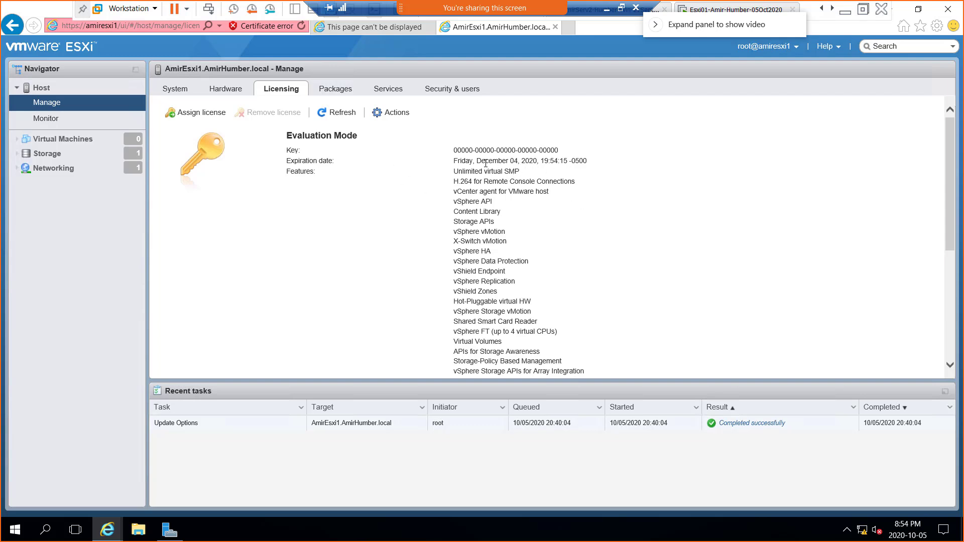
Step: Highlight the December 04 expiry date, scroll the feature list, then show the 123 installed packages
drag(499, 161, 544, 188)
scroll(548, 207, down, 3)
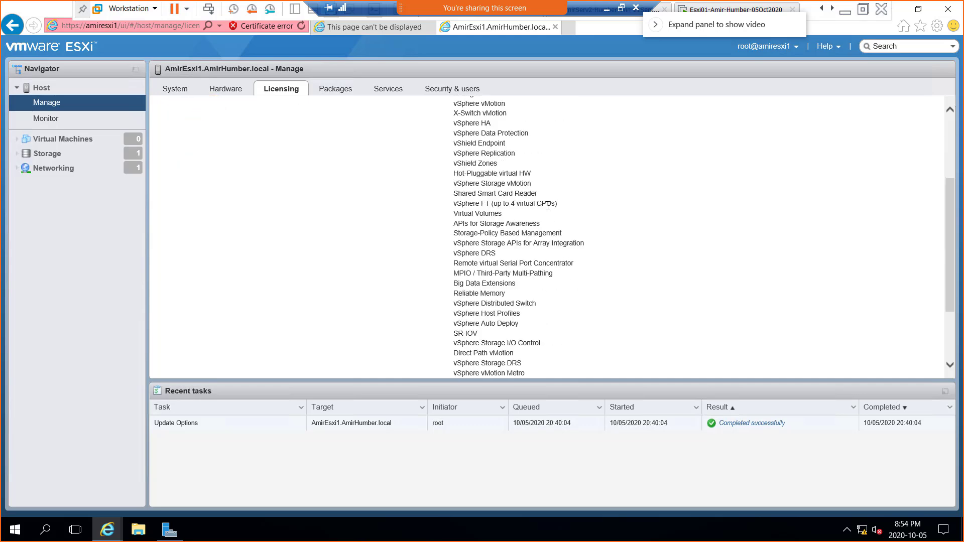
scroll(555, 220, up, 2)
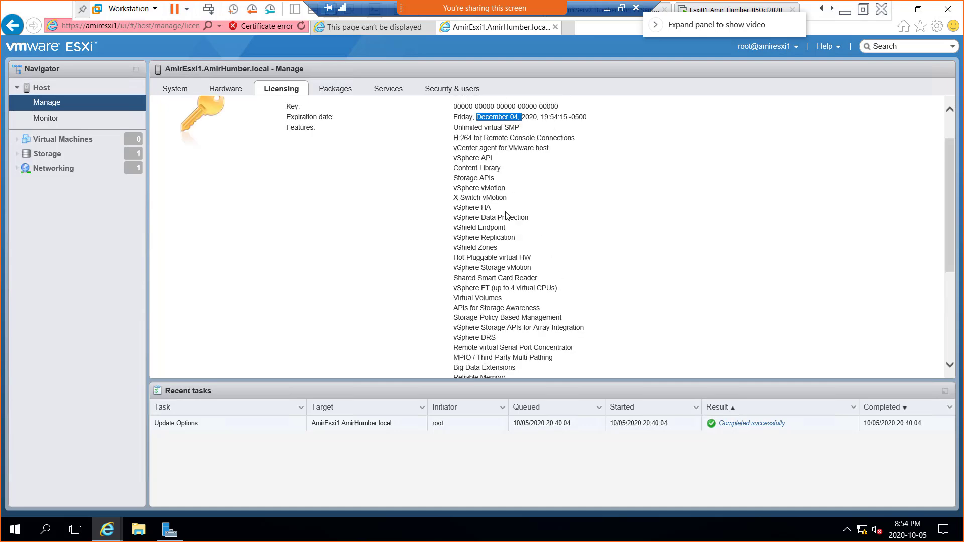
scroll(506, 215, down, 4)
scroll(507, 212, up, 5)
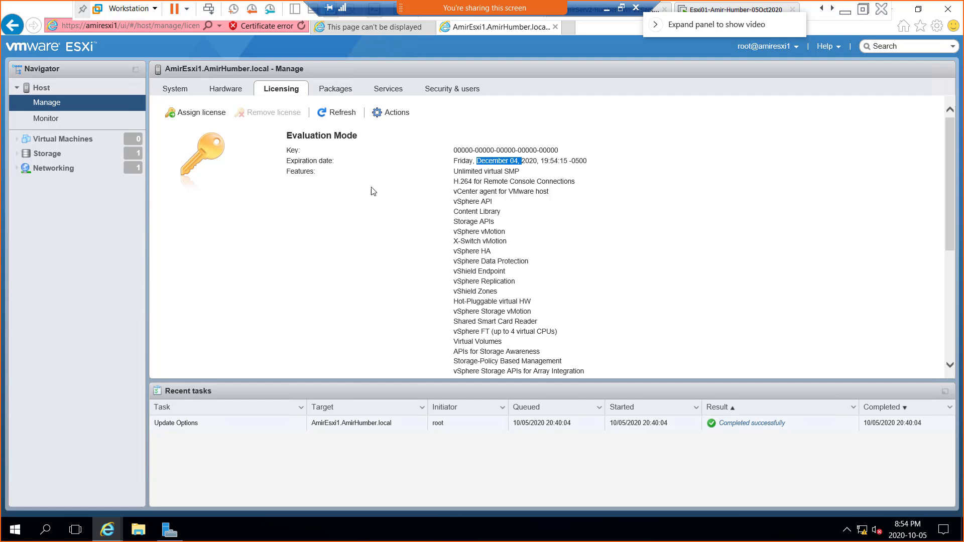
click(336, 91)
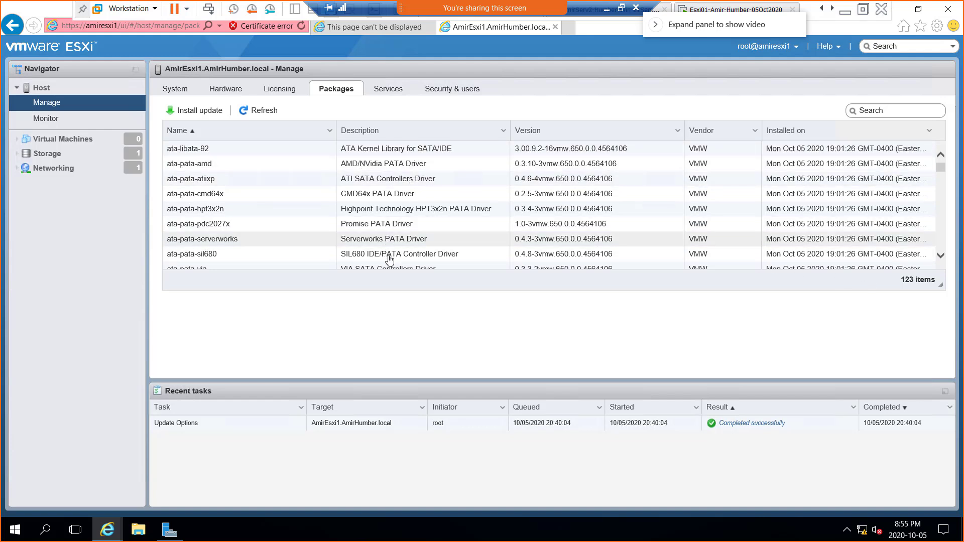
Step: Scroll the packages list, then show the 12 host services with DCUI and lbtd running
scroll(942, 245, down, 3)
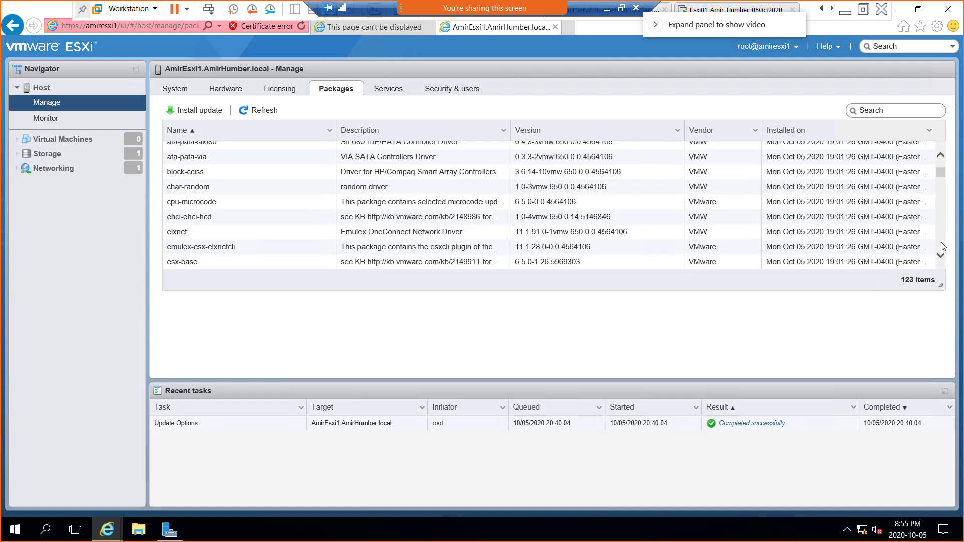
scroll(942, 246, down, 3)
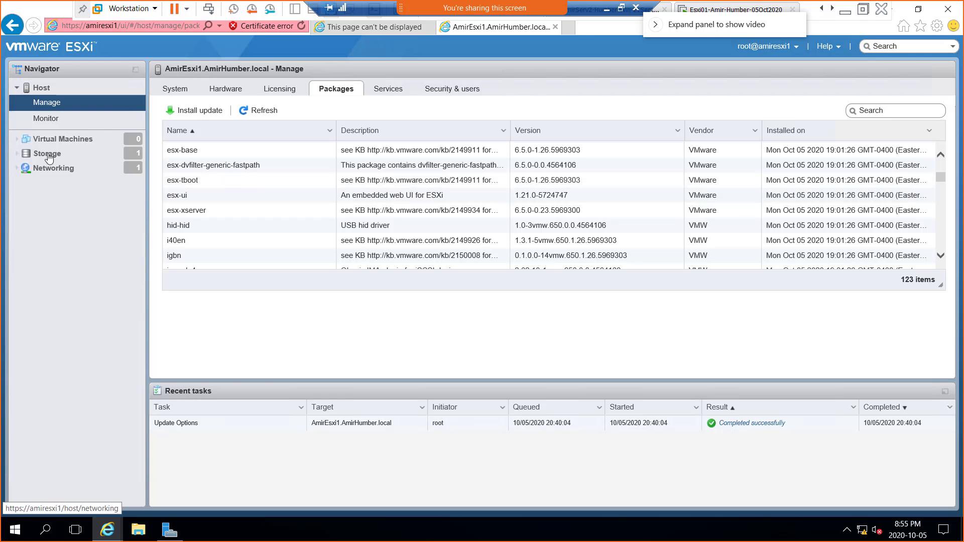
click(379, 95)
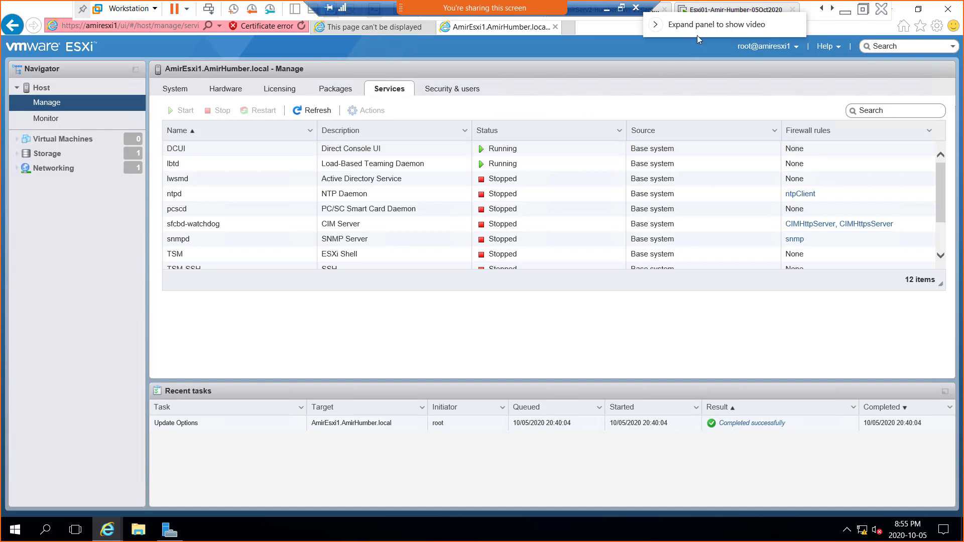
Step: Move the video-call panel aside and switch to the Esxi01 VM's ESXi 6.5.0 console
drag(715, 24, 764, 46)
click(699, 10)
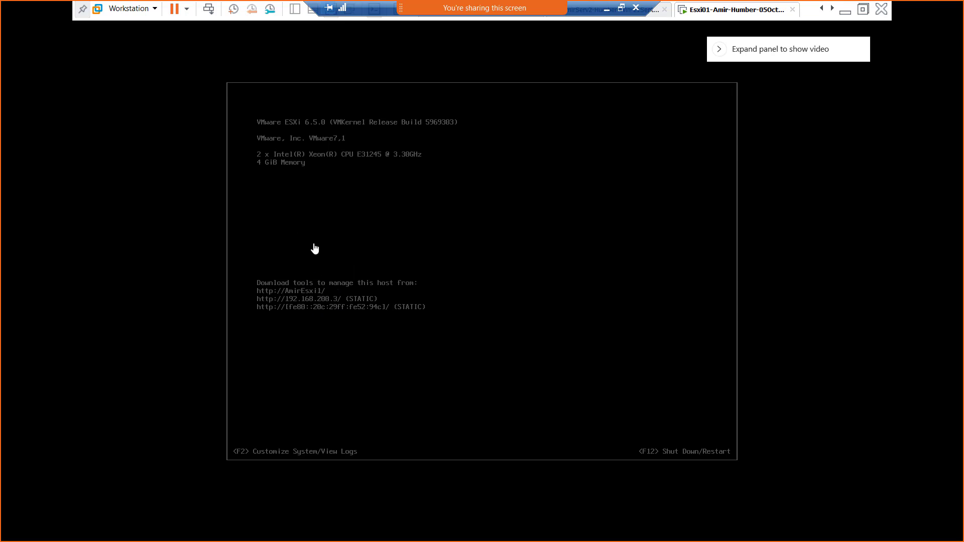
click(863, 9)
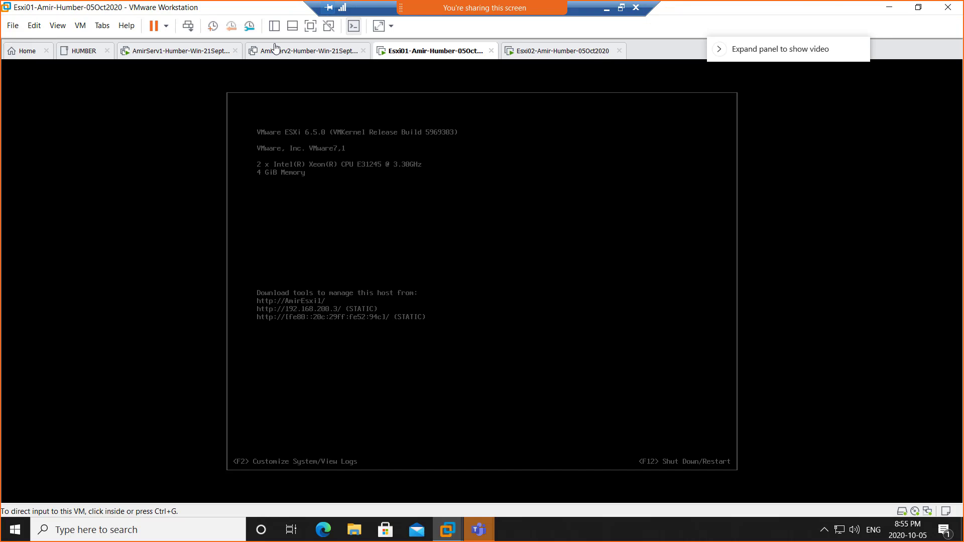
click(178, 53)
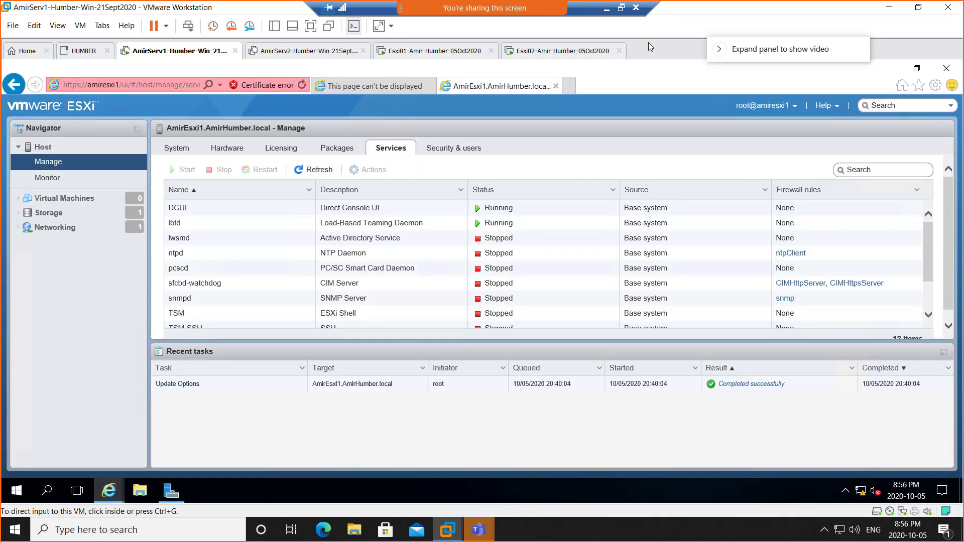
click(309, 27)
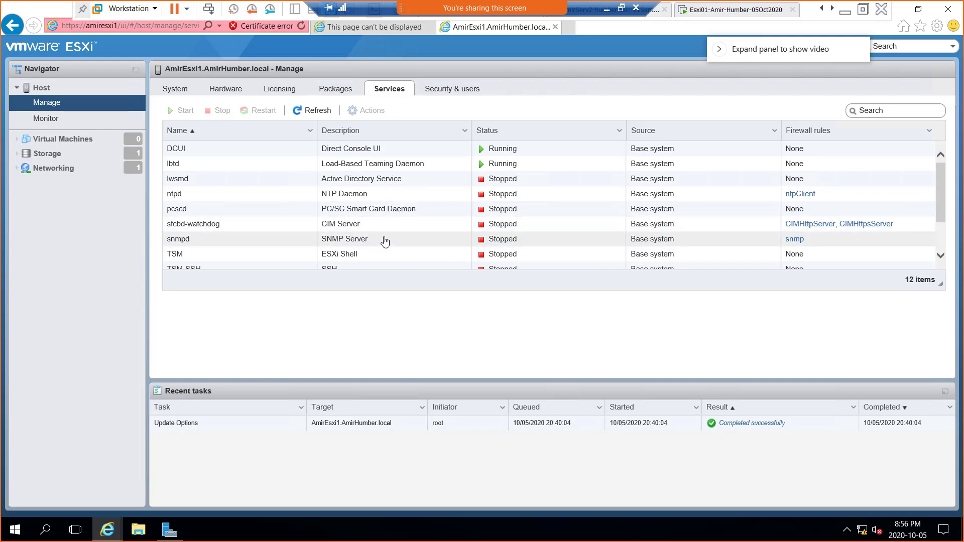
scroll(387, 241, down, 3)
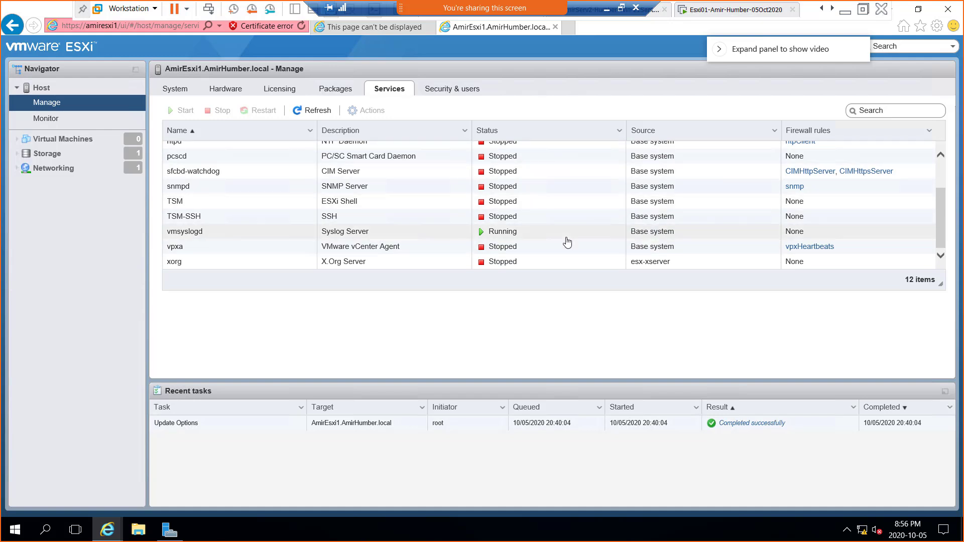
scroll(565, 241, up, 3)
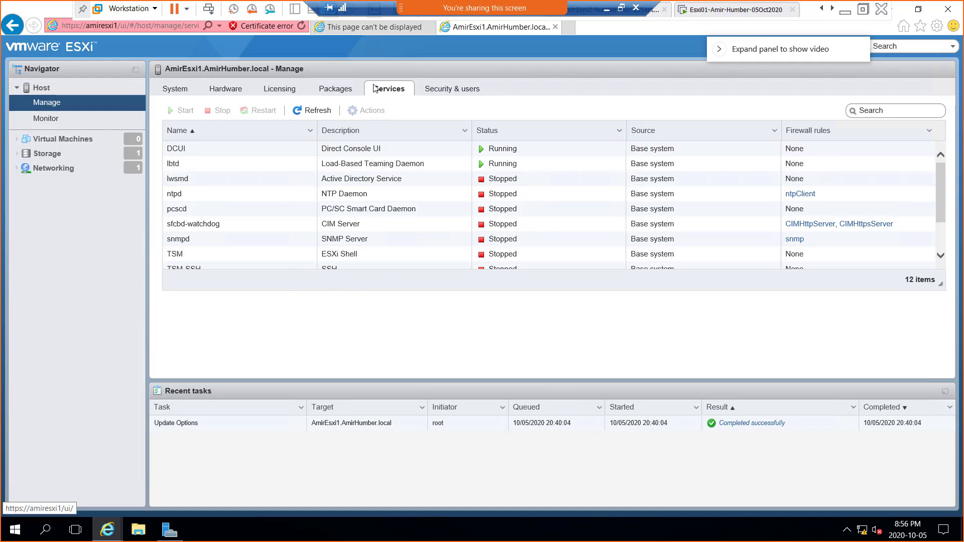
Step: Open Security & users Authentication and select the 'Active directory enabled' label text
click(458, 95)
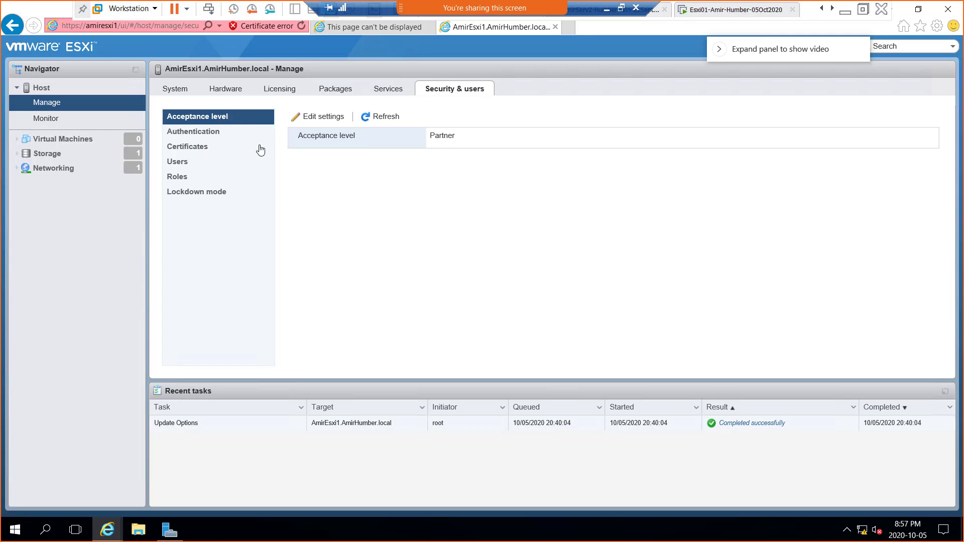
click(210, 137)
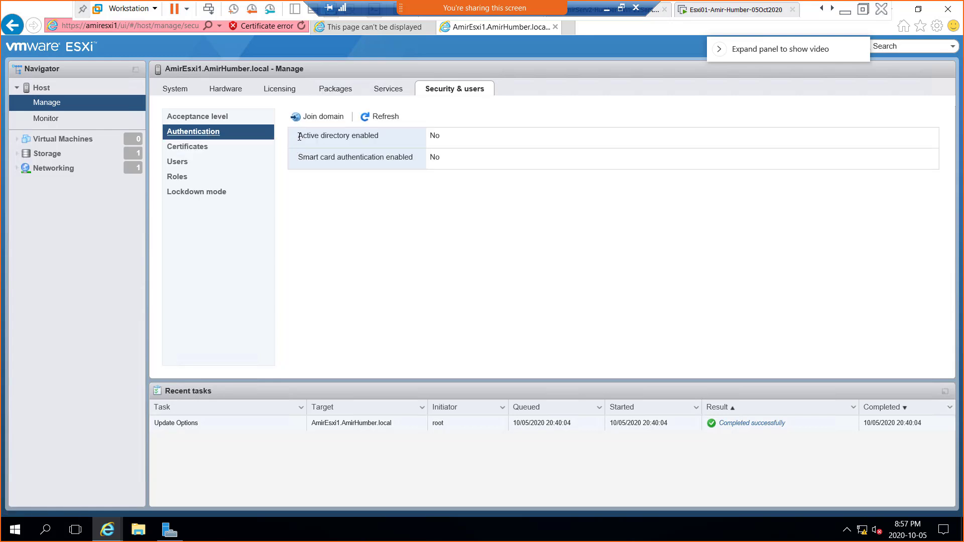
drag(318, 136, 376, 136)
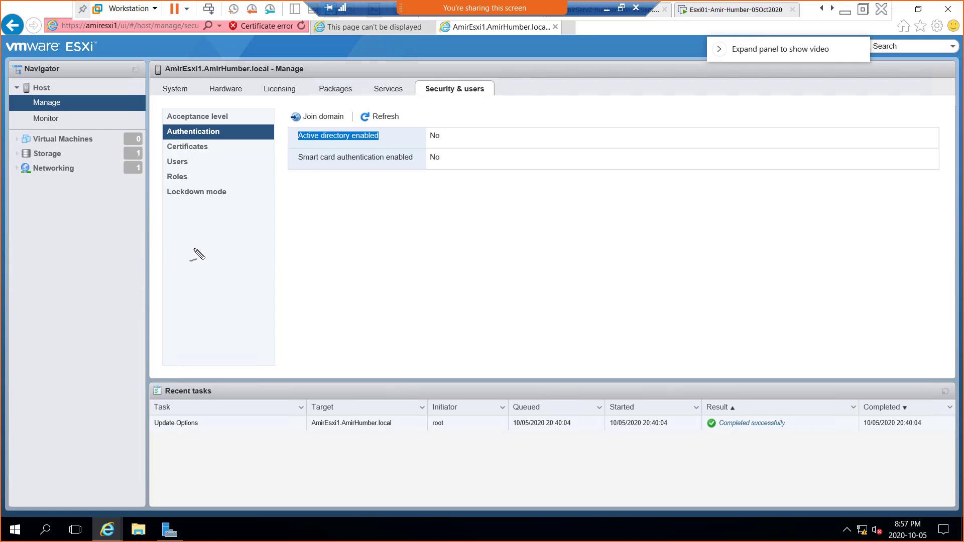
mouse_move(186, 244)
mouse_down()
mouse_move(189, 262)
mouse_move(179, 234)
mouse_move(223, 234)
mouse_move(241, 221)
mouse_up()
drag(208, 251, 251, 226)
mouse_move(218, 260)
mouse_down()
mouse_move(255, 280)
mouse_move(393, 241)
mouse_move(396, 200)
mouse_move(406, 202)
mouse_up()
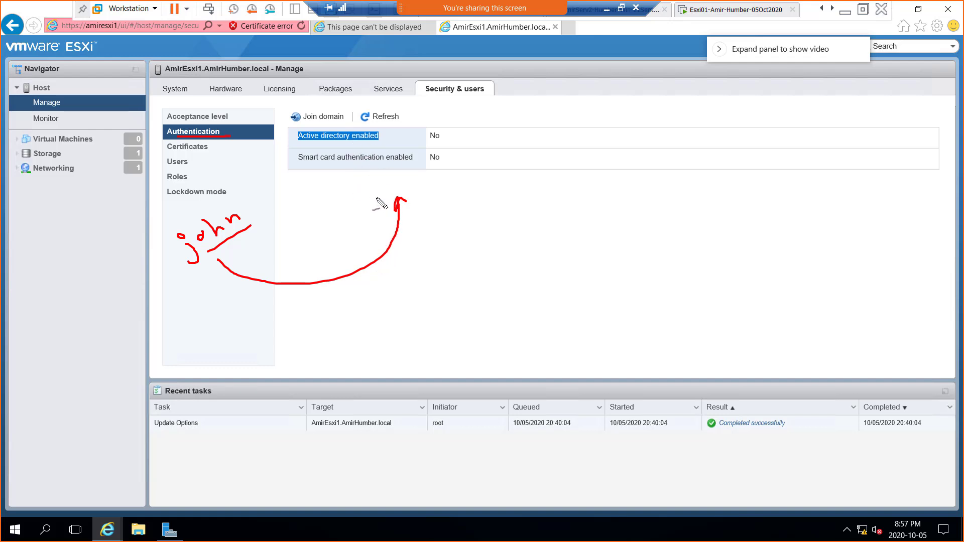
key(Escape)
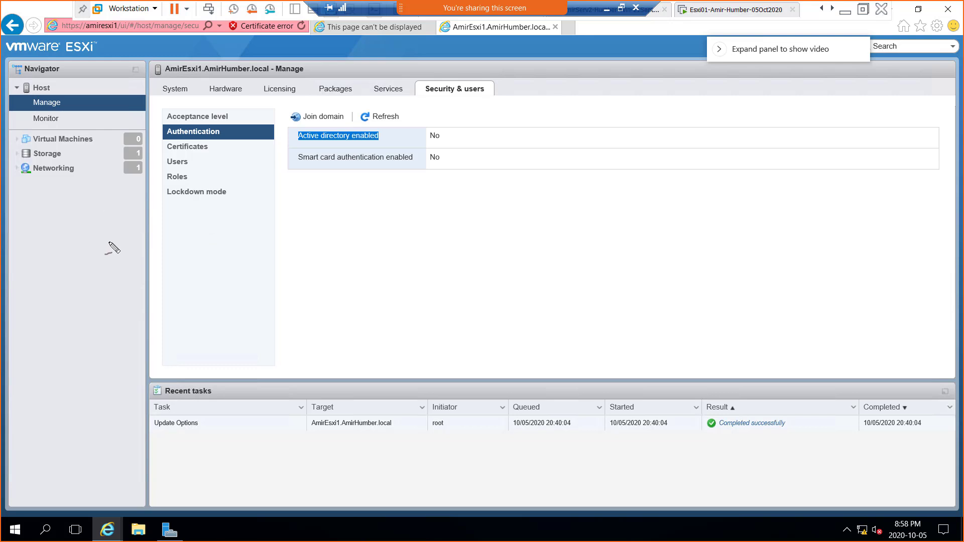
mouse_move(284, 234)
mouse_down()
mouse_move(267, 269)
mouse_move(272, 254)
mouse_move(282, 256)
mouse_up()
mouse_move(331, 231)
mouse_down()
mouse_move(345, 238)
mouse_move(352, 227)
mouse_up()
drag(369, 216, 353, 233)
drag(431, 199, 422, 217)
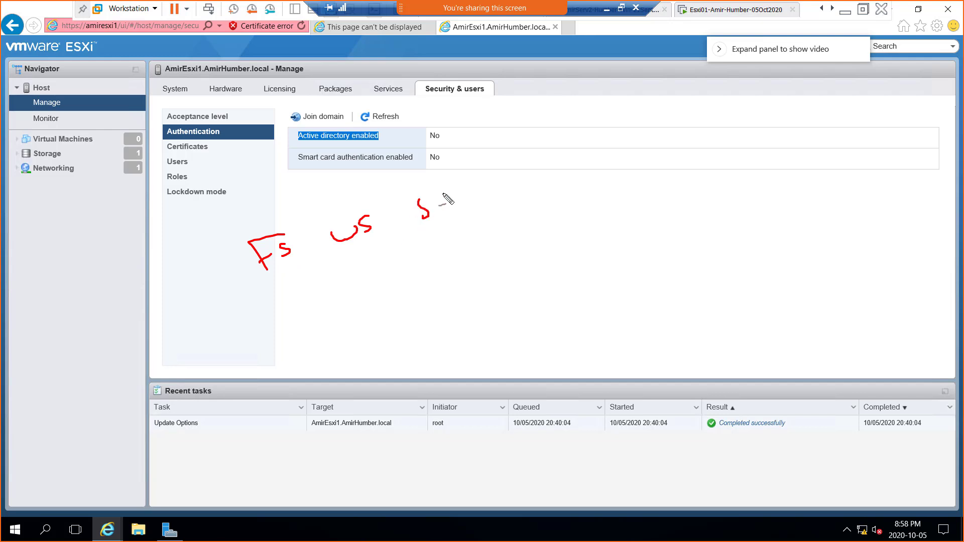
mouse_move(445, 182)
mouse_down()
mouse_move(444, 207)
mouse_move(480, 189)
mouse_up()
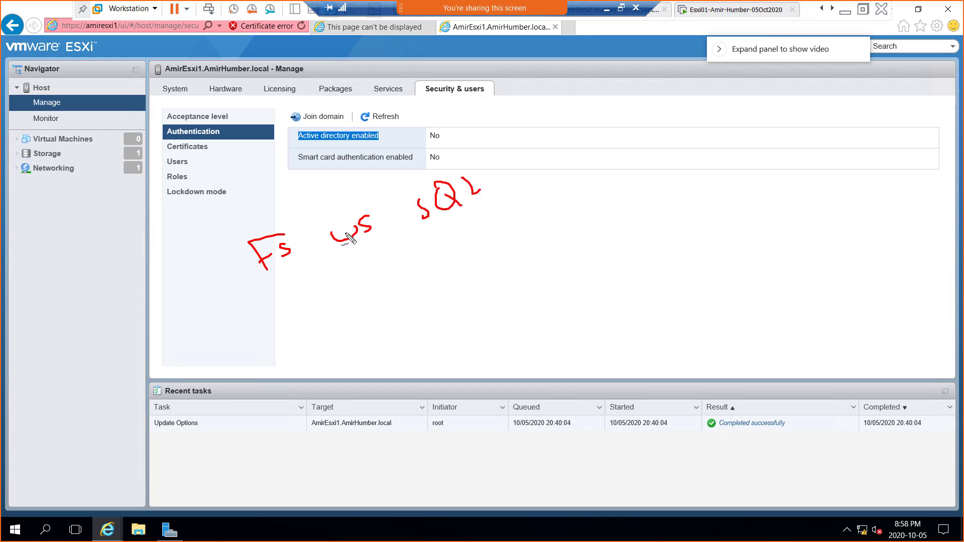
mouse_move(359, 306)
mouse_down()
mouse_move(369, 313)
mouse_move(371, 289)
mouse_move(407, 296)
mouse_move(420, 286)
mouse_up()
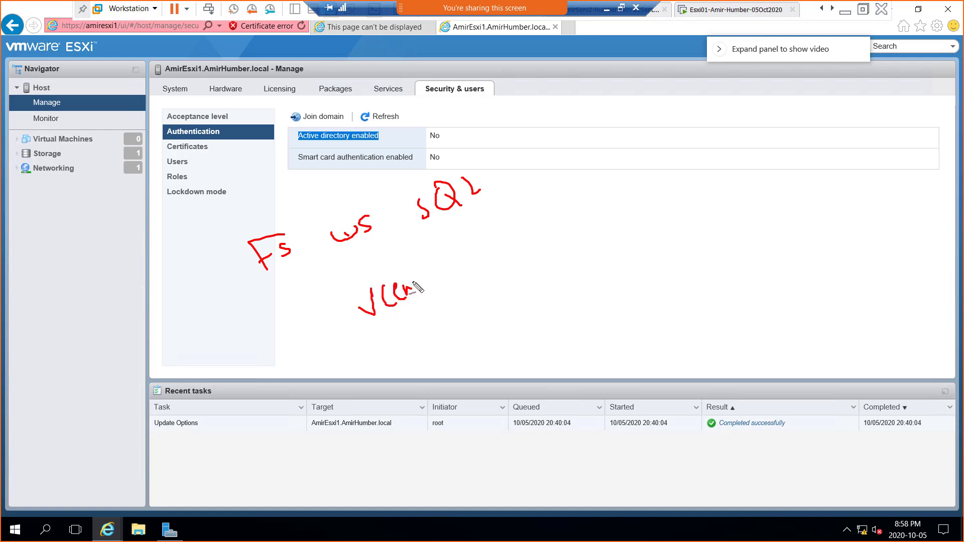
mouse_move(406, 248)
mouse_down()
mouse_move(430, 284)
mouse_move(428, 272)
mouse_up()
drag(430, 277, 451, 266)
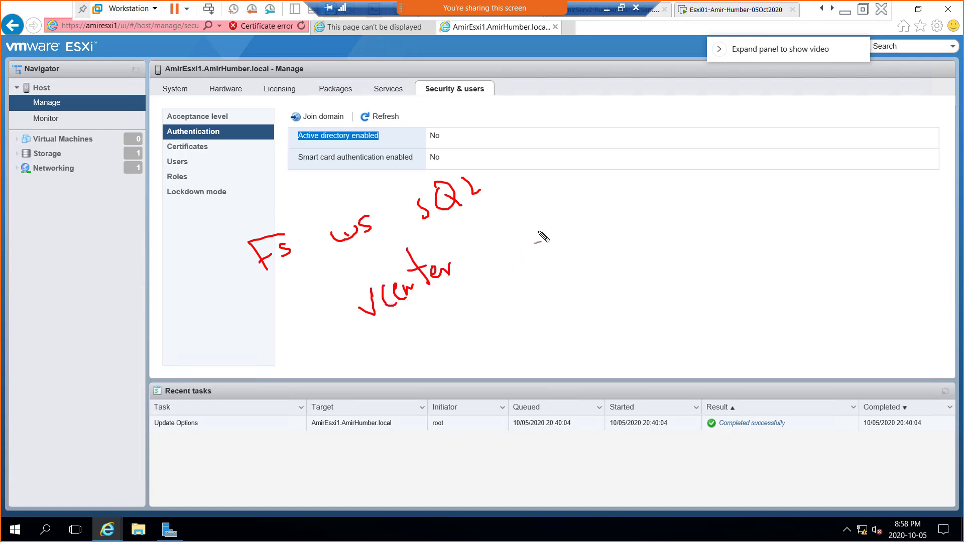
mouse_move(509, 221)
mouse_down()
mouse_move(519, 240)
mouse_move(556, 257)
mouse_move(565, 217)
mouse_move(567, 224)
mouse_up()
mouse_move(572, 219)
mouse_down()
mouse_move(578, 227)
mouse_move(580, 217)
mouse_move(573, 235)
mouse_move(608, 214)
mouse_up()
click(583, 210)
mouse_move(615, 212)
mouse_down()
mouse_move(619, 223)
mouse_move(626, 201)
mouse_up()
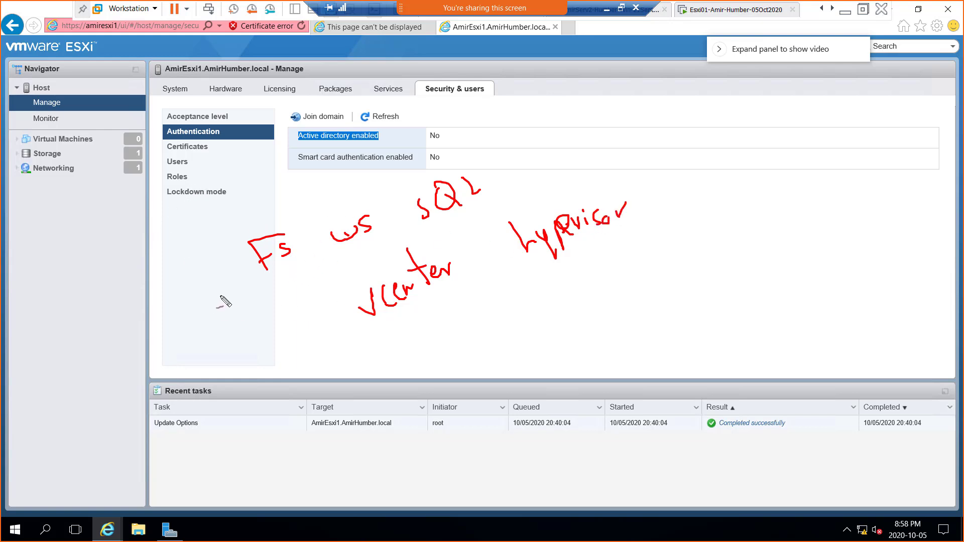
mouse_move(216, 332)
mouse_down()
mouse_move(227, 339)
mouse_move(274, 289)
mouse_move(280, 297)
mouse_up()
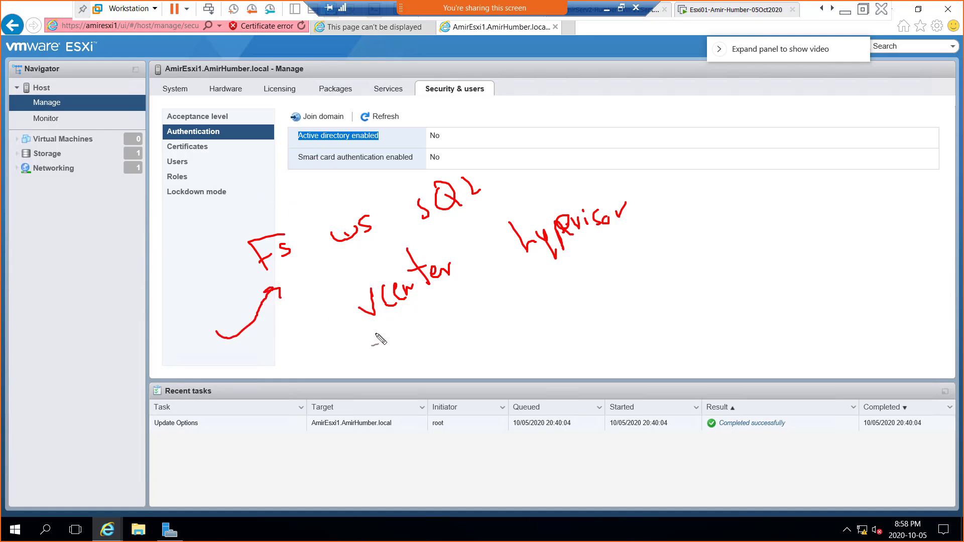
mouse_move(262, 342)
mouse_down()
mouse_move(430, 331)
mouse_move(440, 341)
mouse_up()
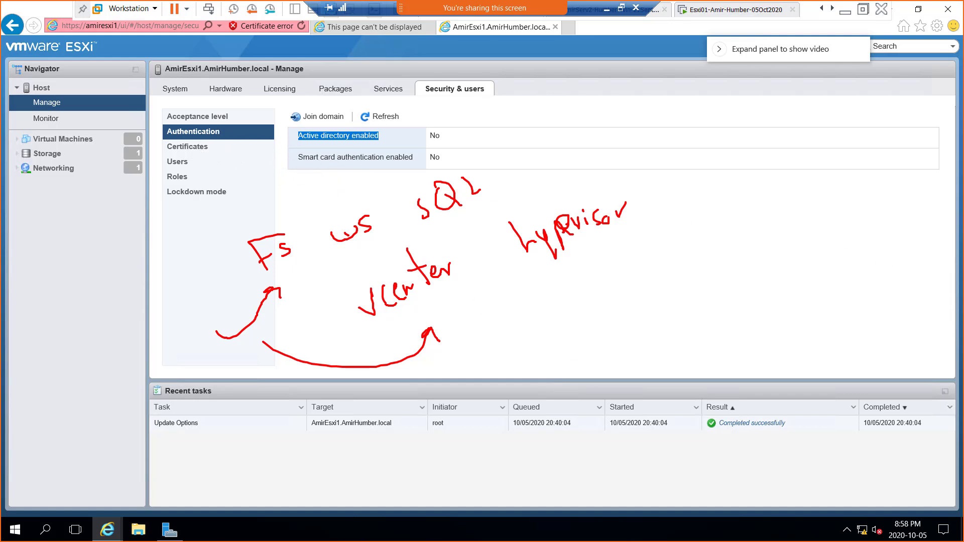
key(Escape)
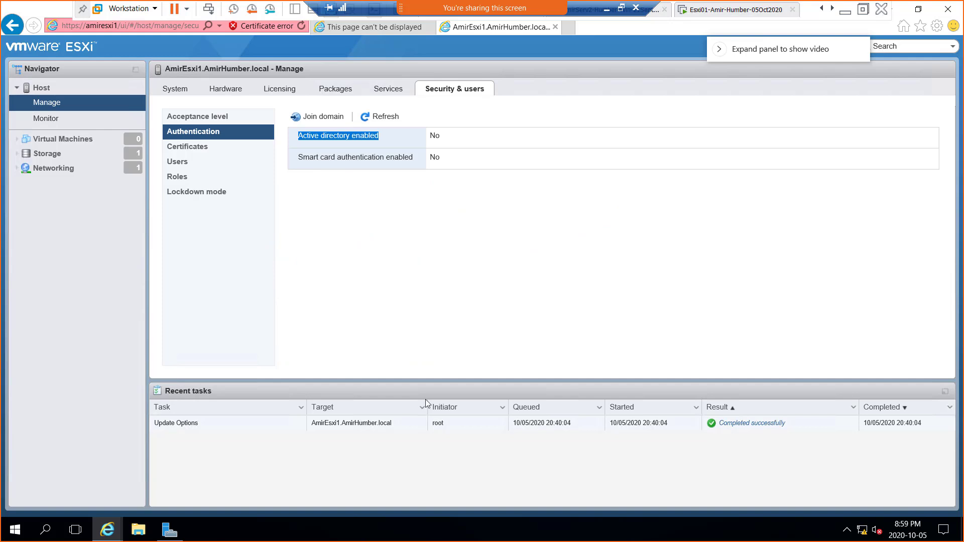
Step: Show the host's Certificates page, erasing a stray blue mark
click(198, 149)
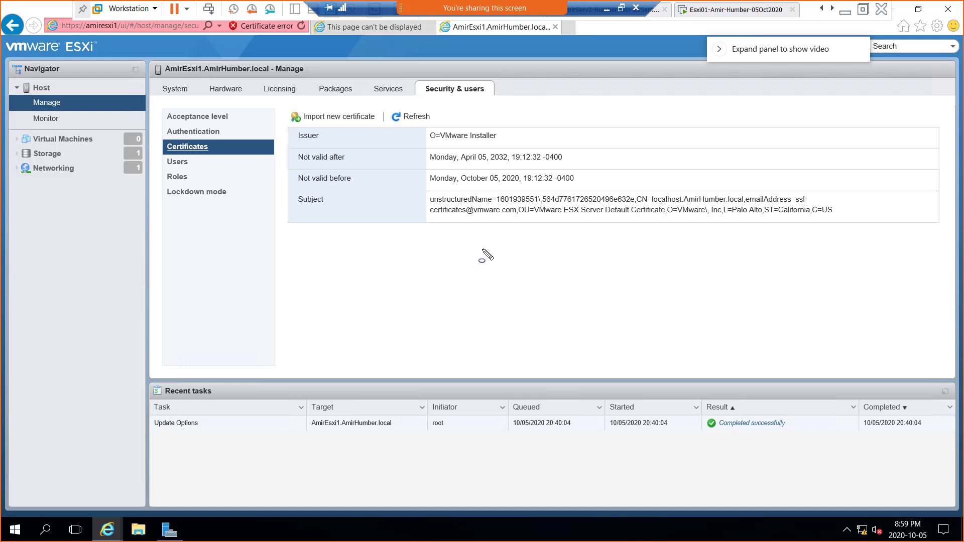
drag(397, 271, 409, 268)
key(Escape)
Step: Write 'Self Signed' in red, underline it, and draw arrows to it and the validity dates
mouse_move(326, 255)
mouse_down()
mouse_move(322, 274)
mouse_move(342, 253)
mouse_move(357, 251)
mouse_move(366, 265)
mouse_move(374, 239)
mouse_move(412, 251)
mouse_move(451, 230)
mouse_move(445, 205)
mouse_move(458, 229)
mouse_up()
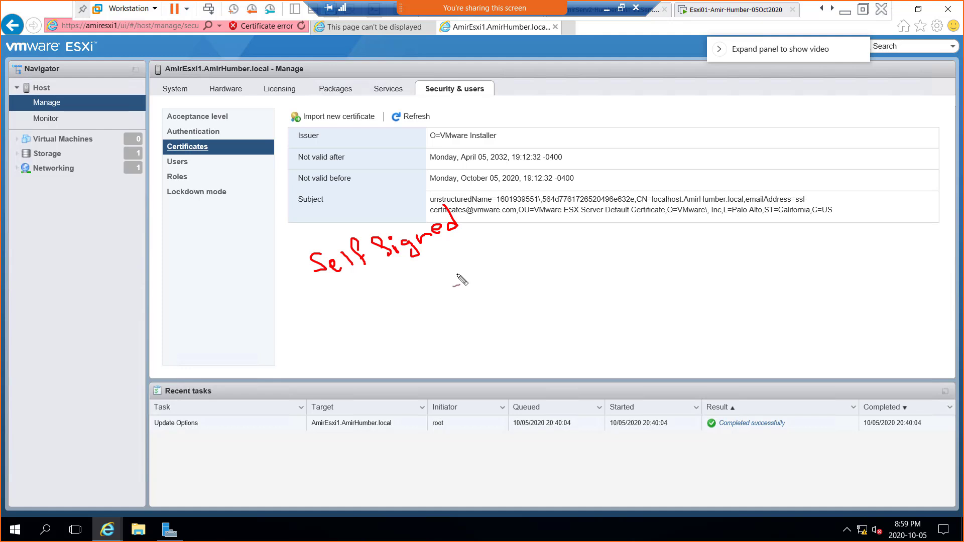
drag(346, 294, 431, 255)
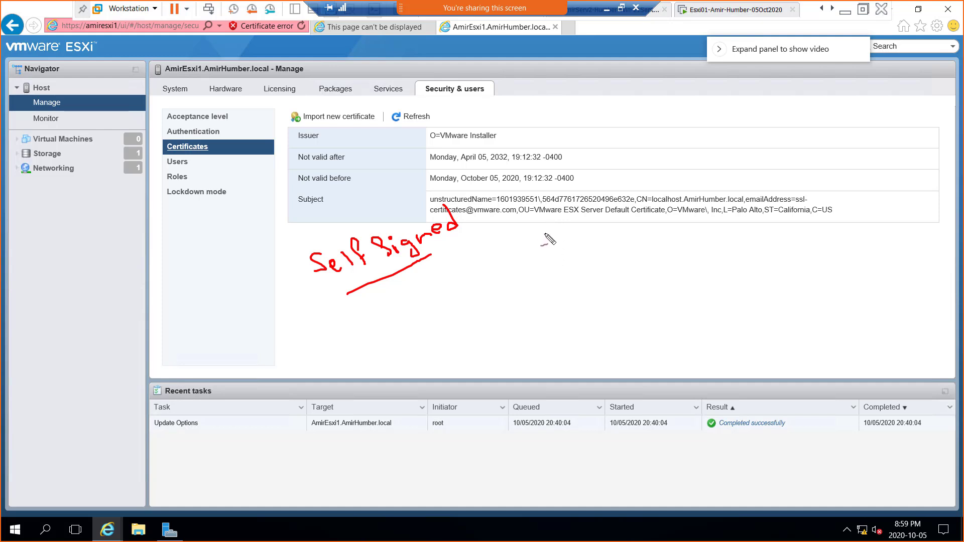
mouse_move(547, 231)
mouse_down()
mouse_move(555, 288)
mouse_move(426, 276)
mouse_move(425, 293)
mouse_move(444, 281)
mouse_up()
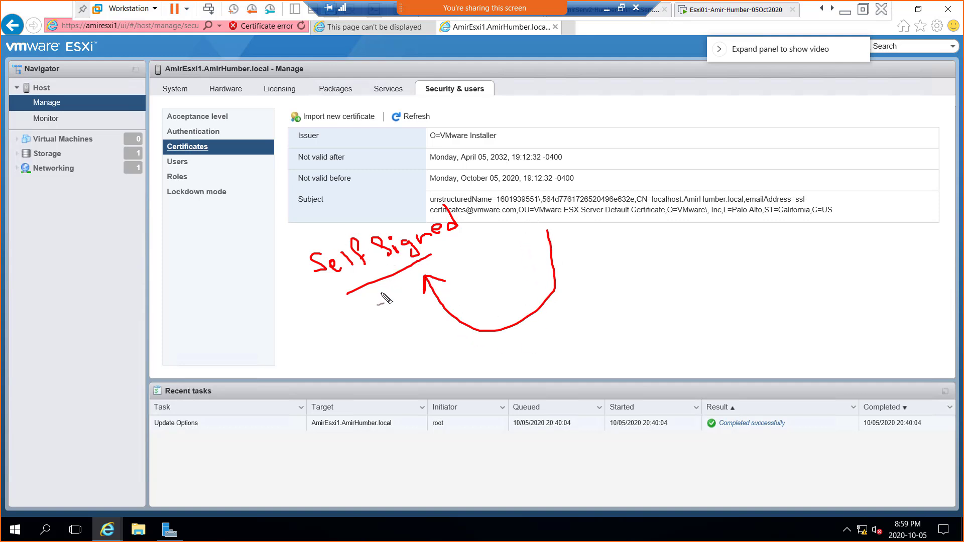
mouse_move(362, 228)
mouse_down()
mouse_move(525, 150)
mouse_move(570, 186)
mouse_up()
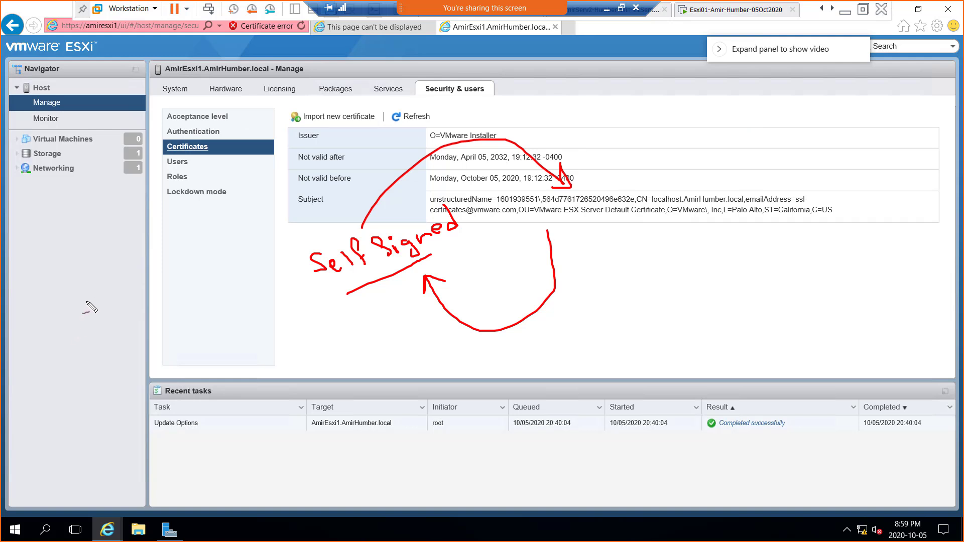
Step: Handwrite 'ADCS' in red ink on the left side of the Certificates page
mouse_move(48, 330)
mouse_down()
mouse_move(59, 291)
mouse_move(76, 318)
mouse_move(61, 309)
mouse_up()
mouse_move(67, 277)
mouse_down()
mouse_move(96, 307)
mouse_move(87, 305)
mouse_up()
drag(105, 265, 141, 298)
drag(134, 261, 147, 287)
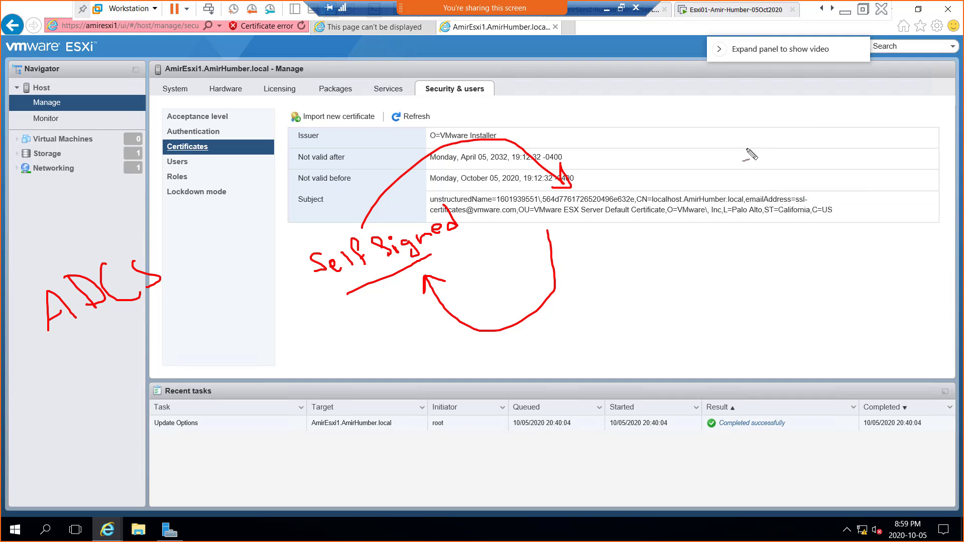
Step: Write and underline 'Digicert' beside the Issuer row, with arrows to Issuer and the Not valid before date
mouse_move(745, 125)
mouse_down()
mouse_move(753, 138)
mouse_move(768, 133)
mouse_move(793, 148)
mouse_move(796, 115)
mouse_move(831, 100)
mouse_move(838, 117)
mouse_move(848, 92)
mouse_up()
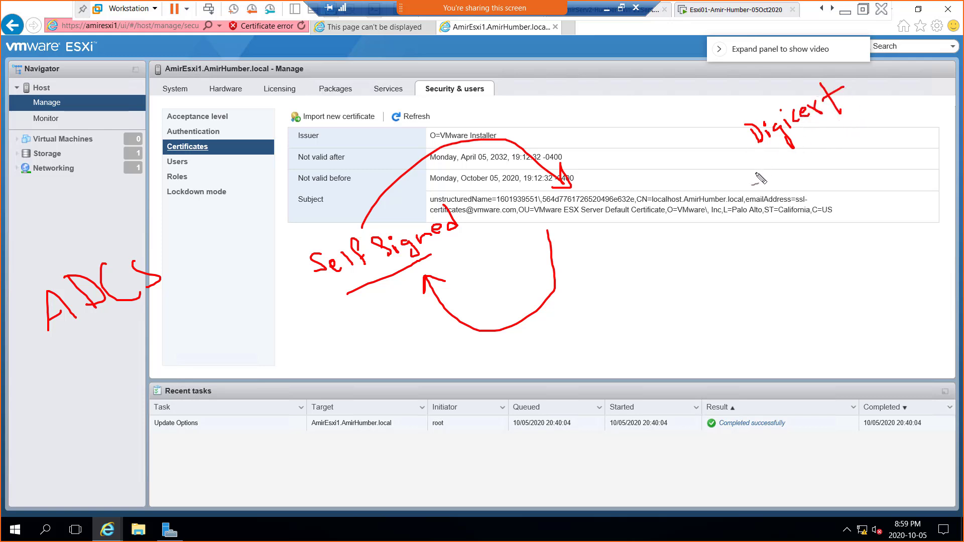
drag(747, 168, 866, 112)
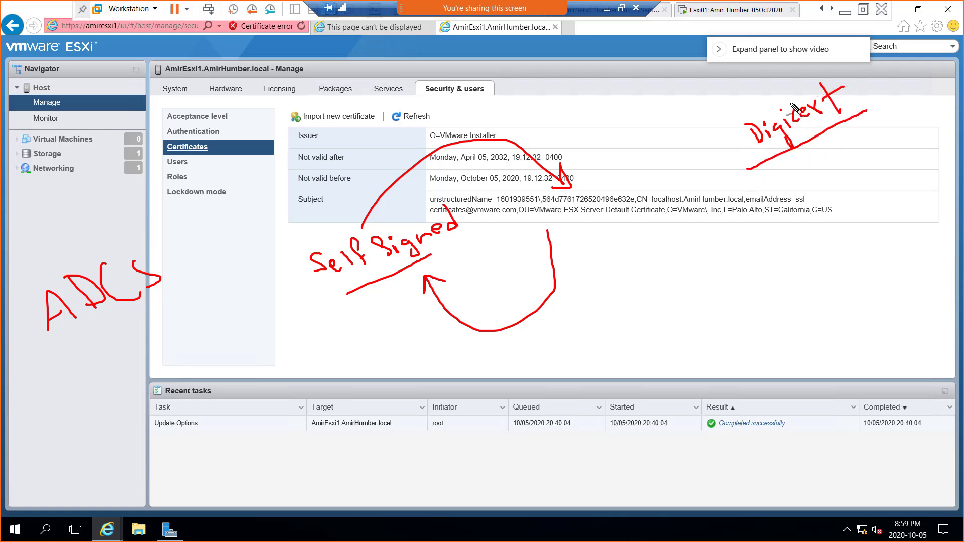
mouse_move(786, 170)
mouse_down()
mouse_move(718, 240)
mouse_move(608, 221)
mouse_move(582, 197)
mouse_move(614, 191)
mouse_up()
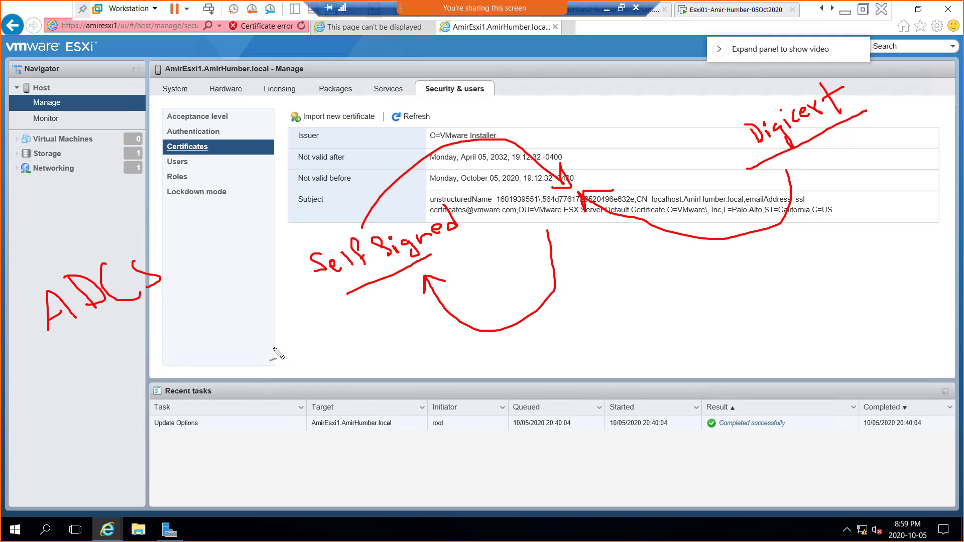
mouse_move(364, 384)
mouse_down()
mouse_move(371, 328)
mouse_move(475, 188)
mouse_move(568, 187)
mouse_up()
mouse_move(785, 101)
mouse_down()
mouse_move(734, 89)
mouse_move(622, 106)
mouse_move(583, 143)
mouse_move(582, 178)
mouse_move(591, 178)
mouse_up()
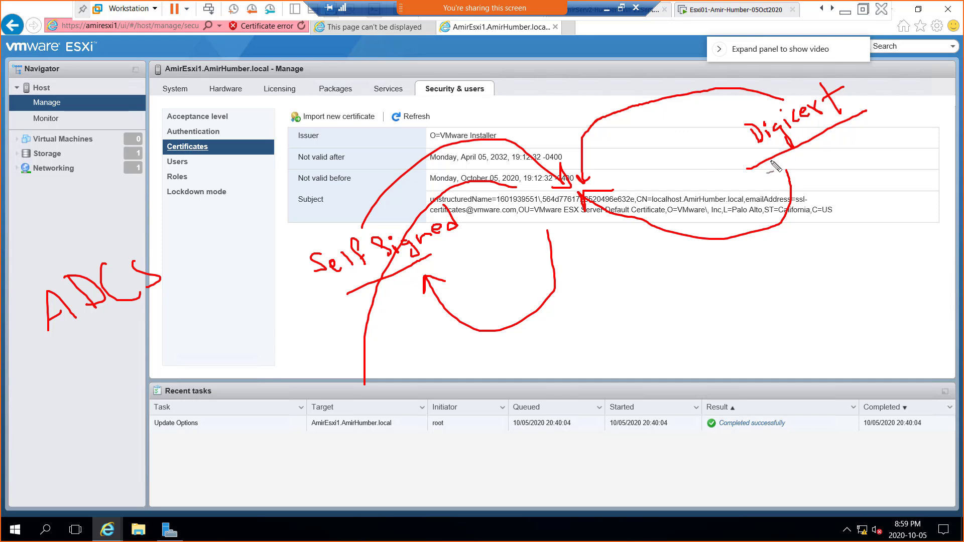
mouse_move(842, 155)
mouse_down()
mouse_move(853, 188)
mouse_move(872, 147)
mouse_move(883, 177)
mouse_move(878, 168)
mouse_up()
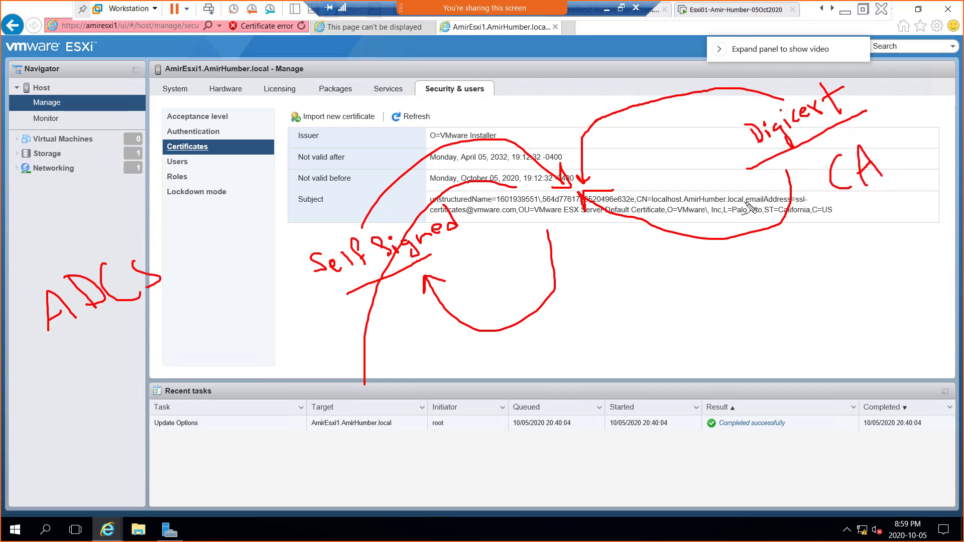
Step: Underline the 'Self Signed' note, mark below the subject, and circle the CA note
drag(337, 283, 457, 250)
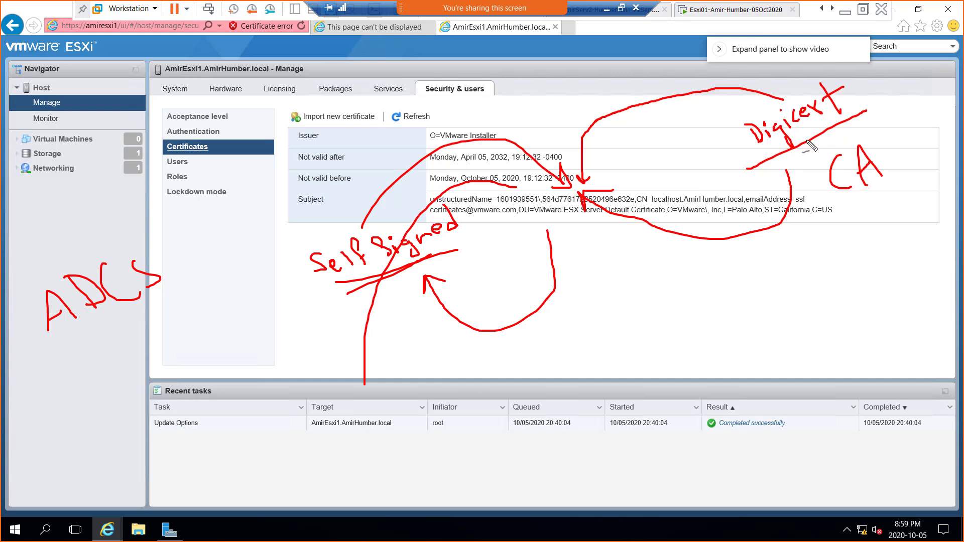
drag(802, 242, 808, 231)
mouse_move(894, 132)
mouse_down()
mouse_move(854, 135)
mouse_move(918, 204)
mouse_move(880, 129)
mouse_up()
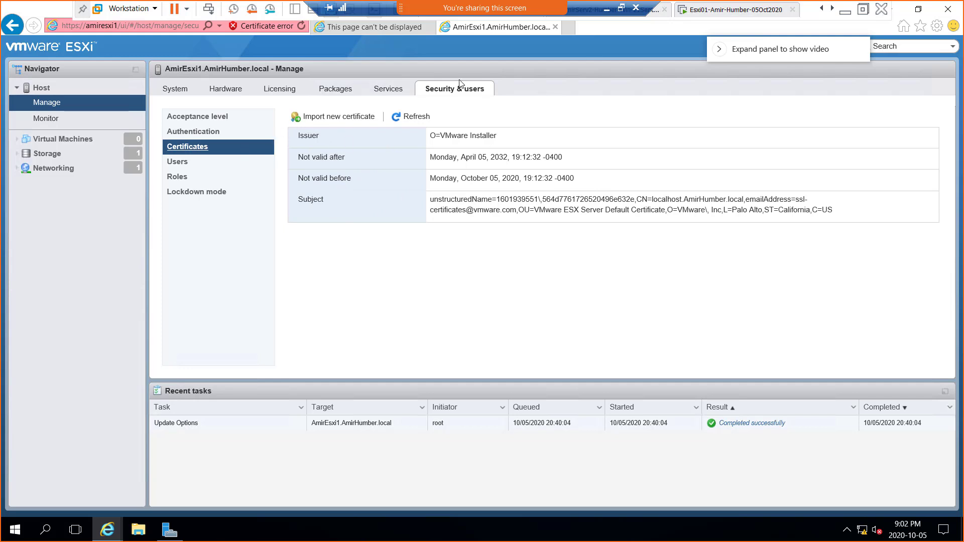
Step: Step through the host's Users and Roles lists to Lockdown mode, shown Disabled with no exception users
click(183, 162)
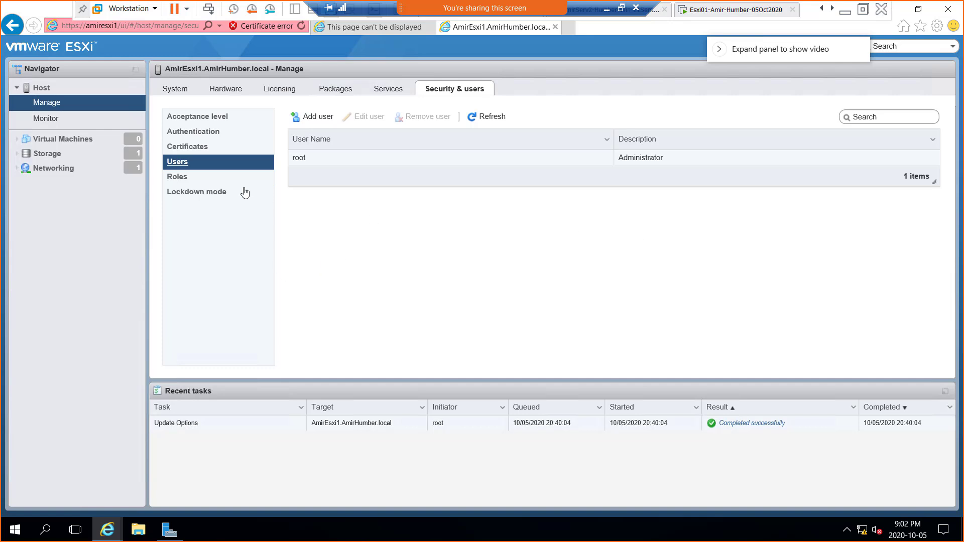
click(183, 182)
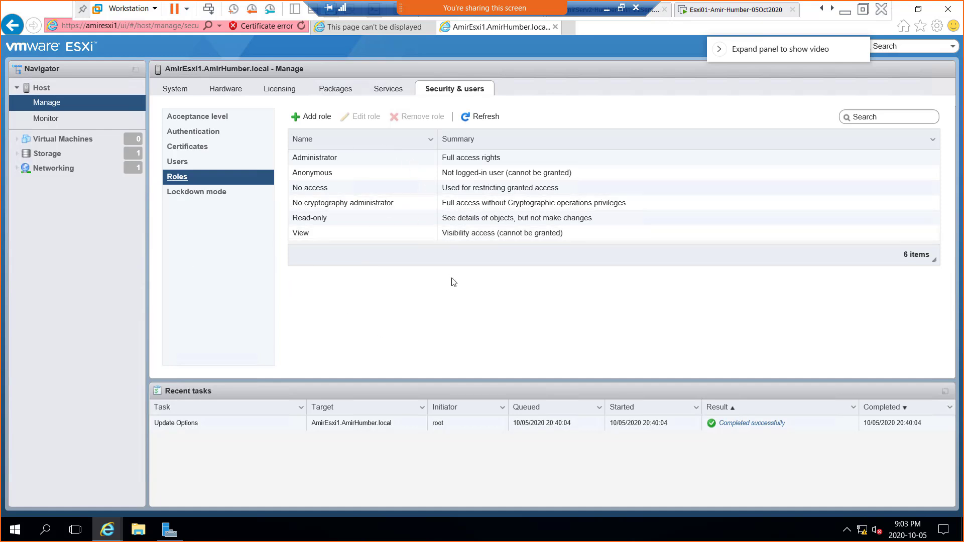
click(187, 194)
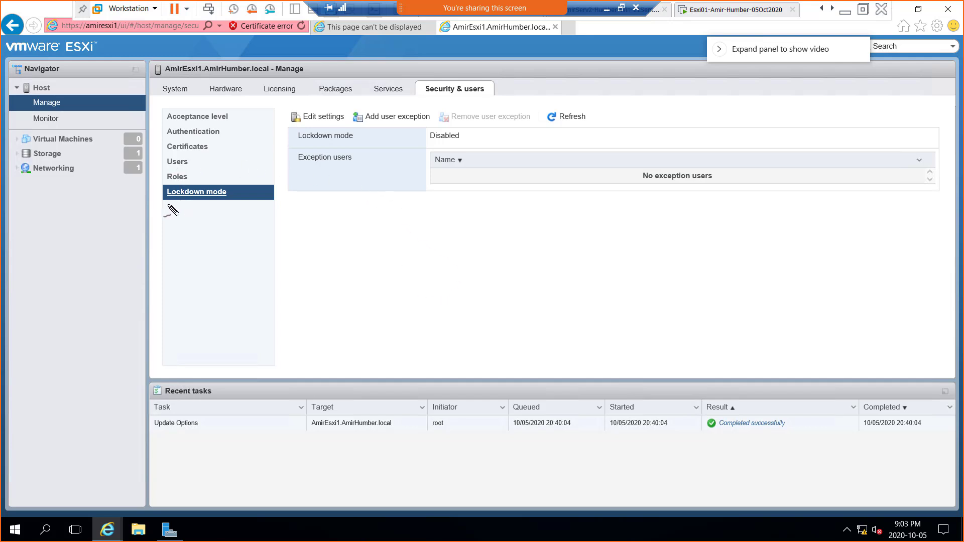
drag(168, 204, 215, 208)
mouse_move(270, 315)
mouse_down()
mouse_move(307, 312)
mouse_move(321, 287)
mouse_move(352, 276)
mouse_move(349, 261)
mouse_up()
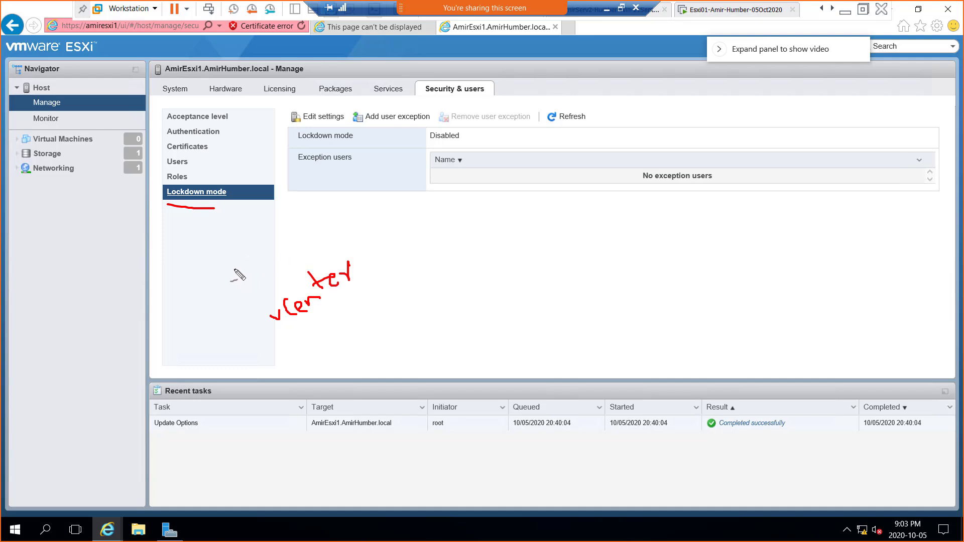
mouse_move(234, 270)
mouse_down()
mouse_move(251, 287)
mouse_move(327, 229)
mouse_up()
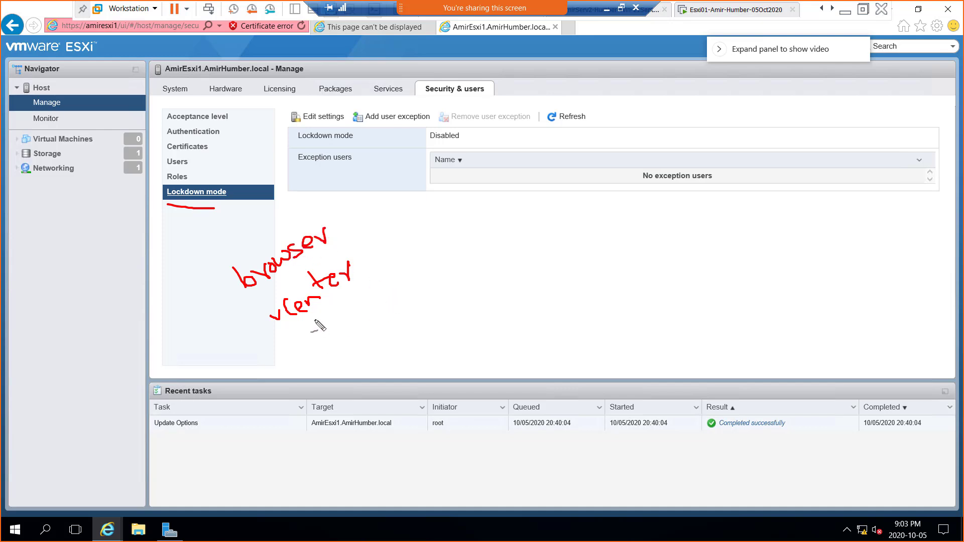
mouse_move(308, 338)
mouse_down()
mouse_move(327, 348)
mouse_move(349, 325)
mouse_move(361, 330)
mouse_move(387, 294)
mouse_move(382, 313)
mouse_move(391, 311)
mouse_up()
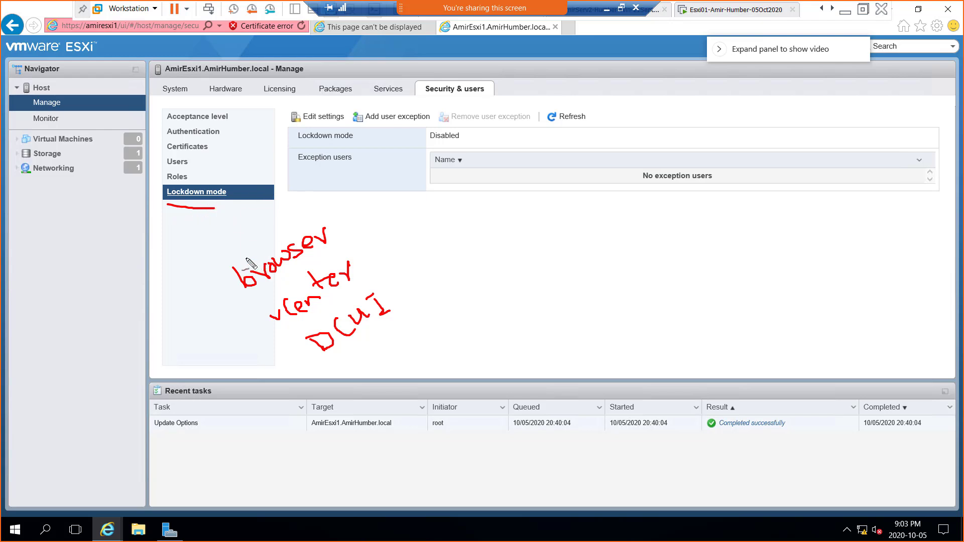
drag(244, 257, 299, 267)
drag(271, 238, 271, 295)
mouse_move(357, 271)
mouse_down()
mouse_move(370, 275)
mouse_move(380, 229)
mouse_up()
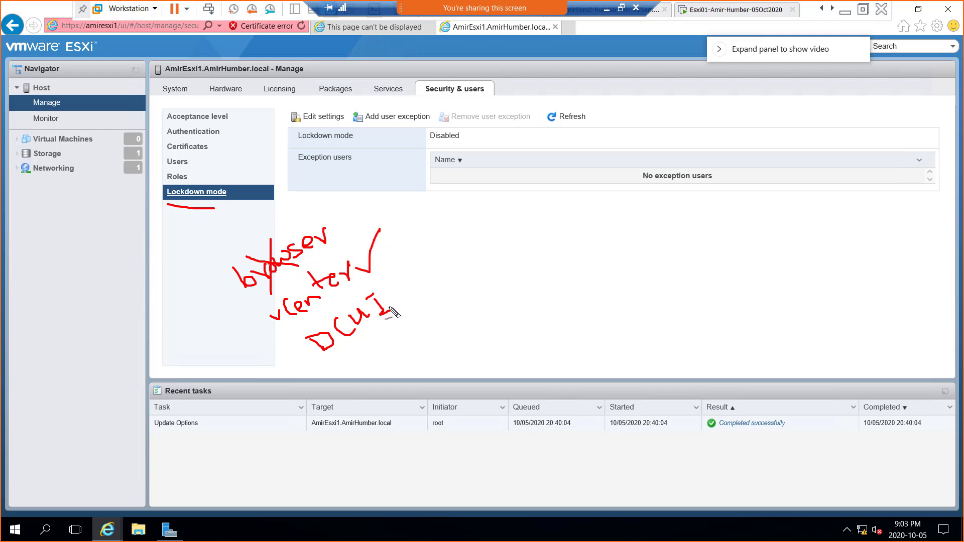
drag(391, 295, 409, 256)
drag(248, 227, 251, 215)
drag(297, 322, 357, 285)
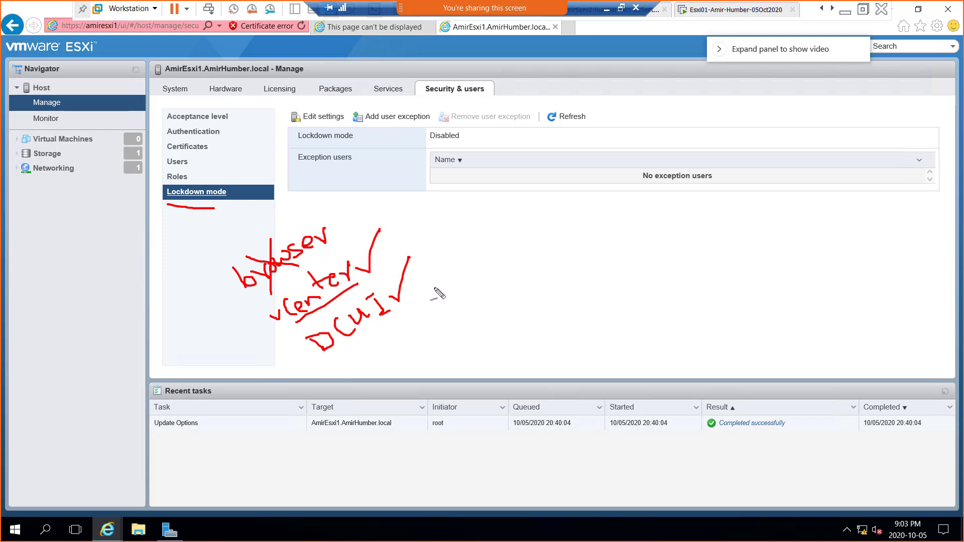
key(e)
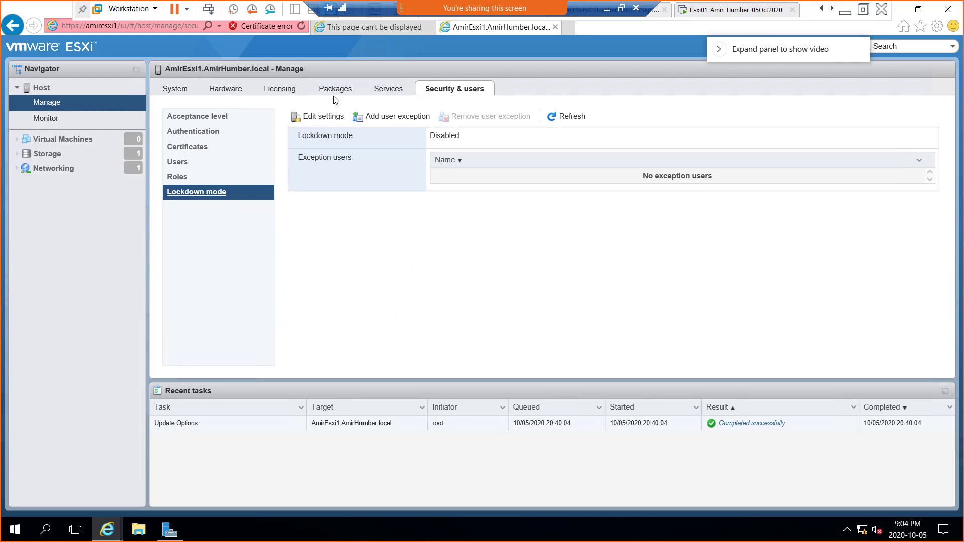
Step: Open the host's Monitor view and switch the performance chart from CPU to Memory
click(43, 121)
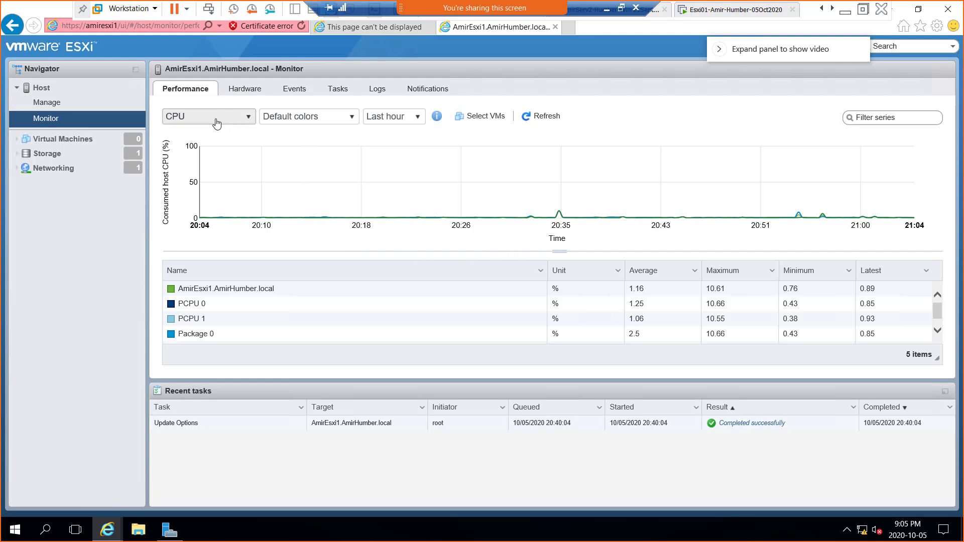
click(249, 120)
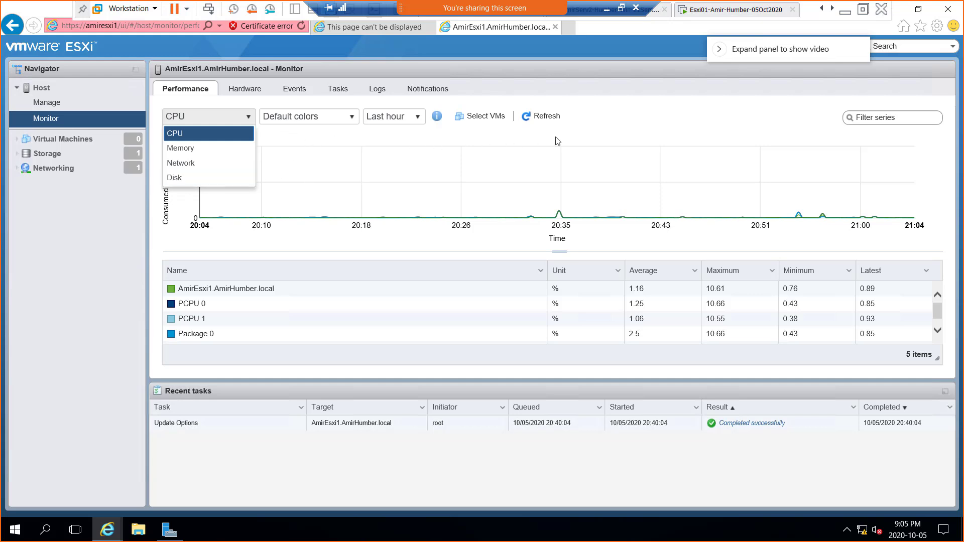
click(185, 150)
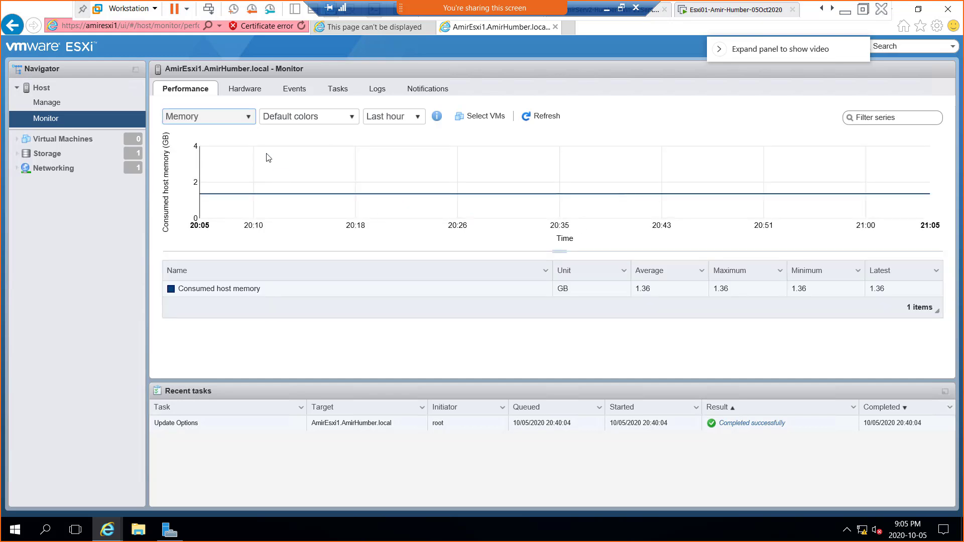
Step: Chart and refresh network usage, then view Hardware sensors reporting no IPMI sensor data
click(247, 120)
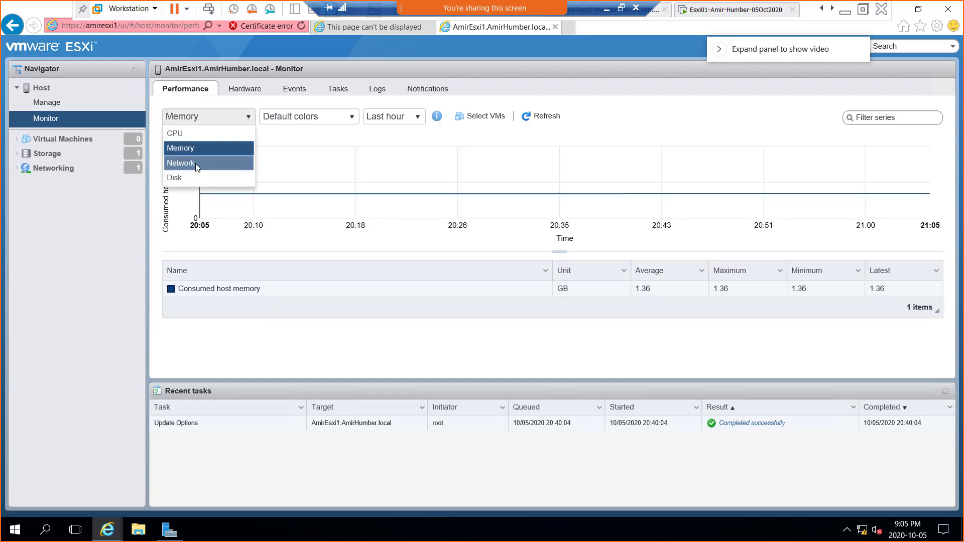
click(196, 163)
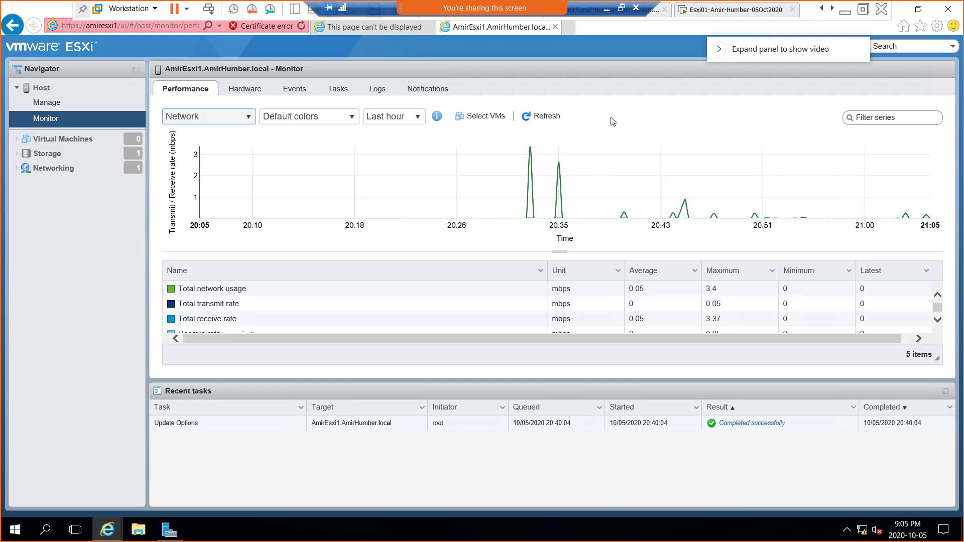
click(536, 117)
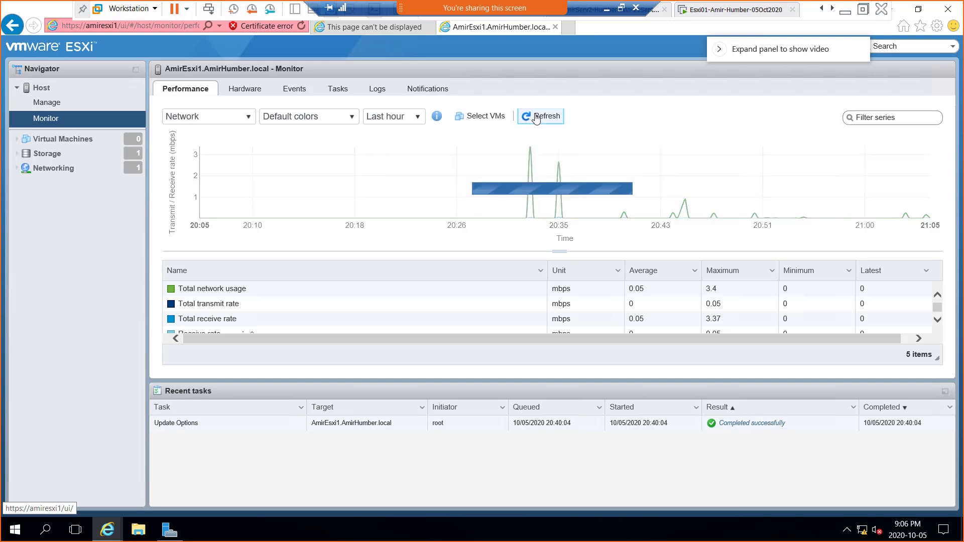
click(242, 94)
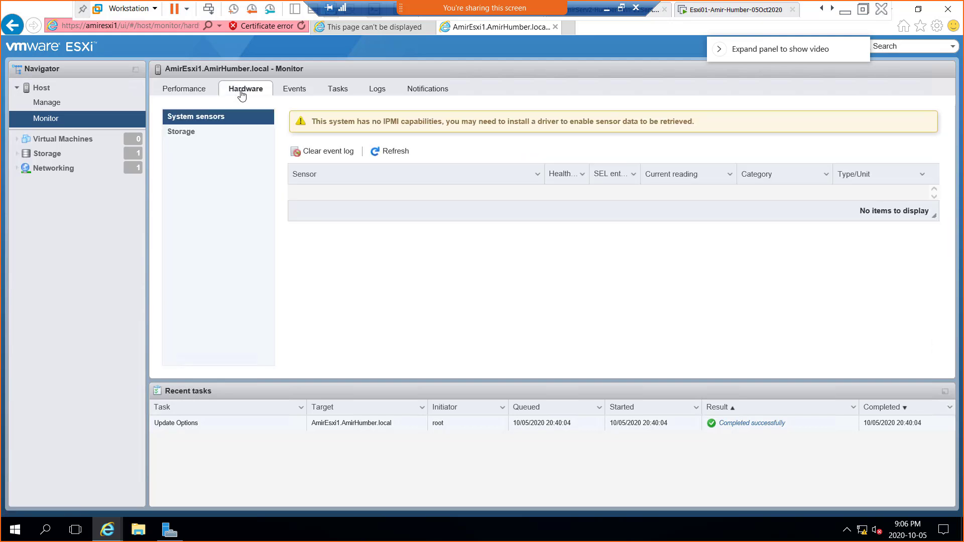
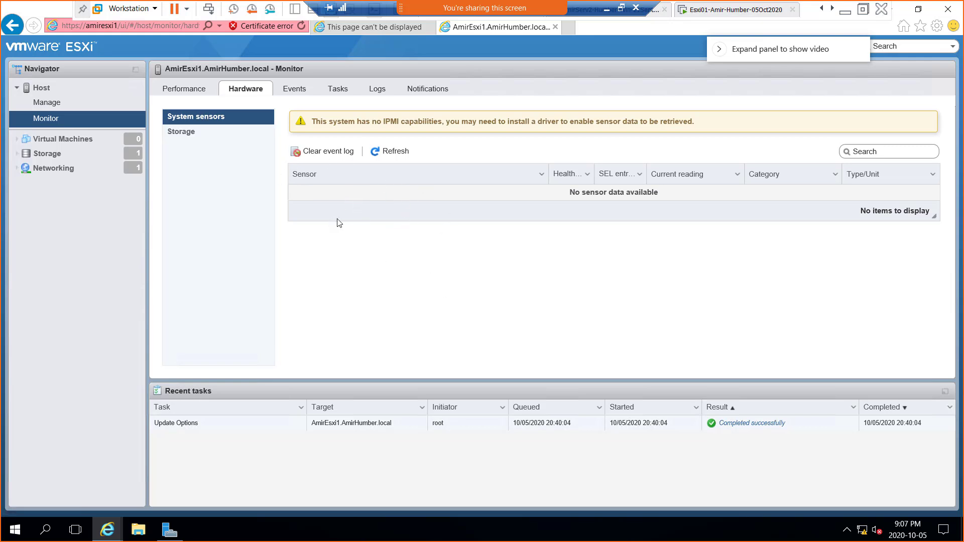
Step: Review the host's storage health, events, tasks, logs and notifications, then show its empty Virtual Machines list
click(186, 138)
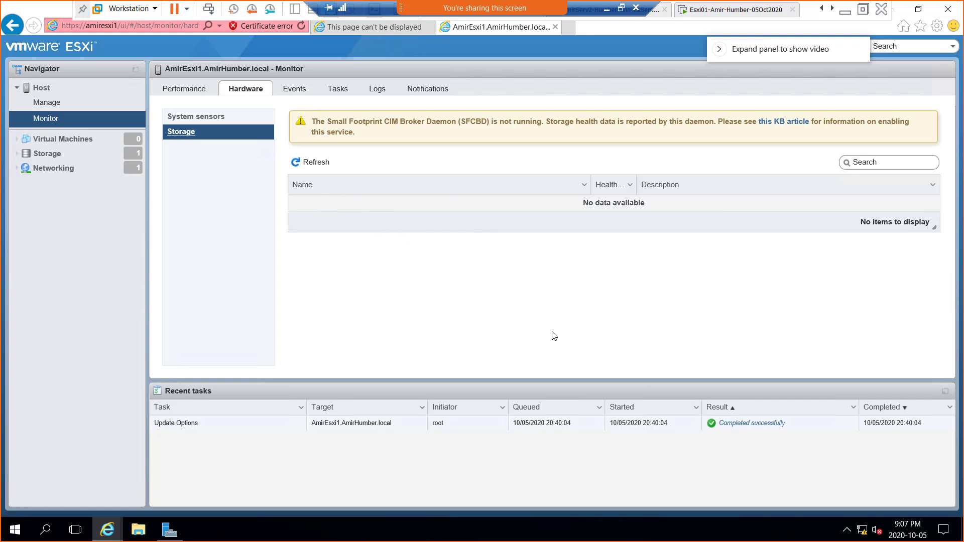
click(295, 94)
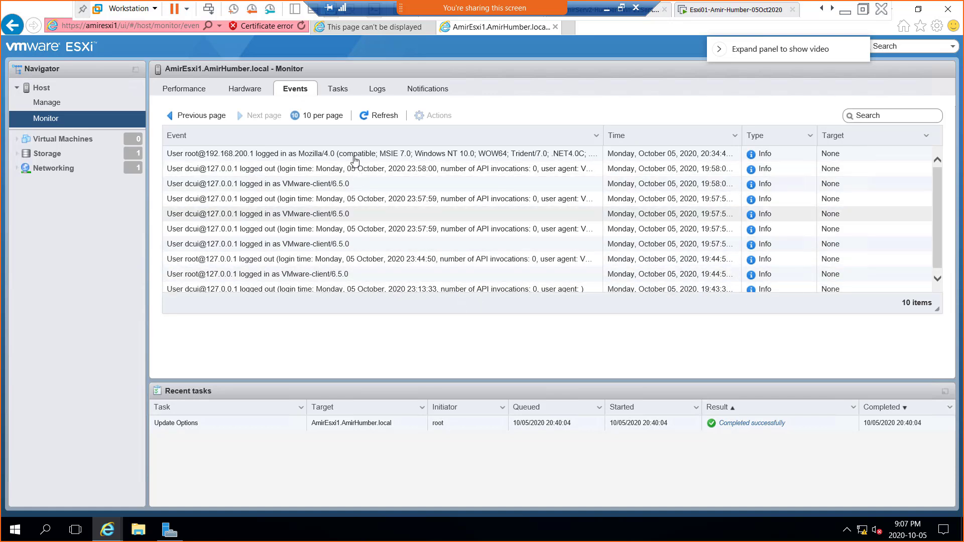
click(332, 91)
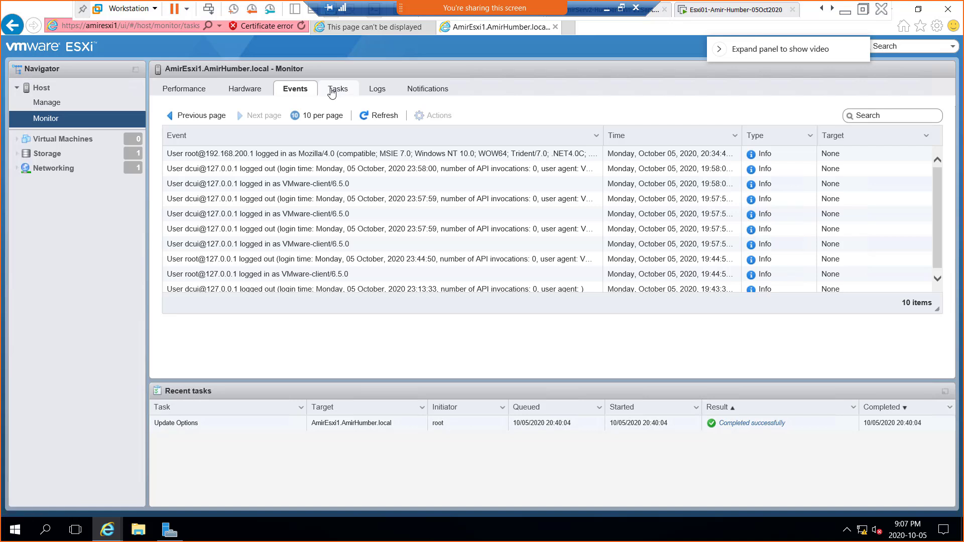
click(378, 92)
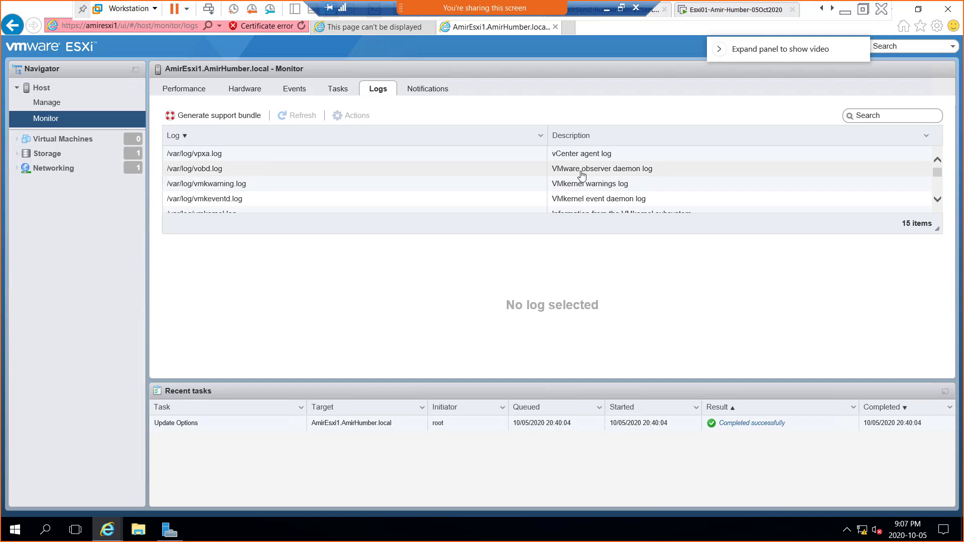
click(422, 92)
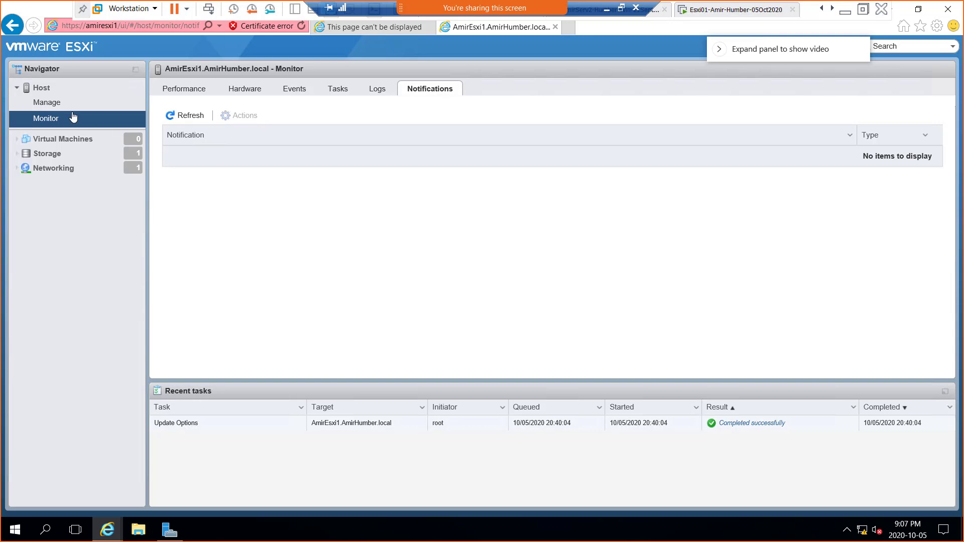
click(54, 140)
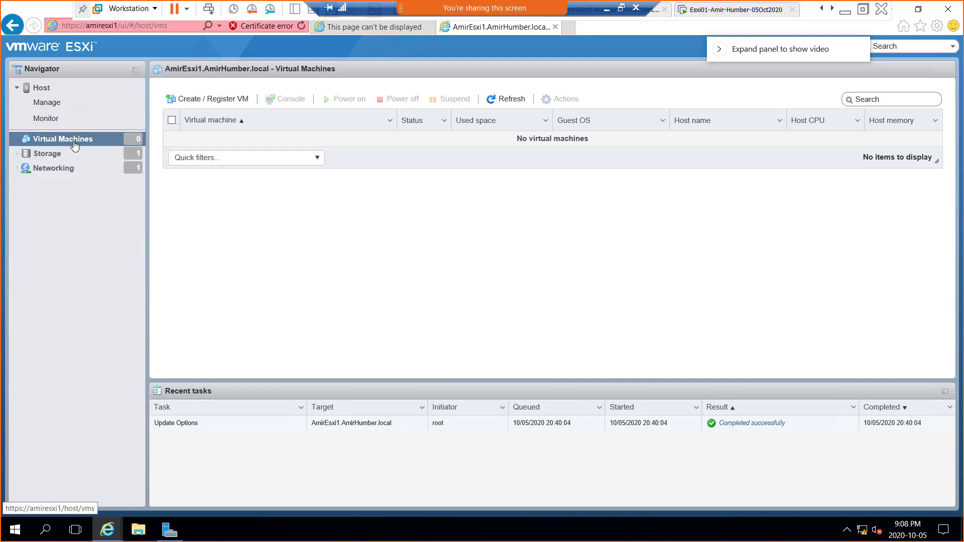
Step: Launch Create / Register VM and underline OVF in the deploy option in red
click(180, 100)
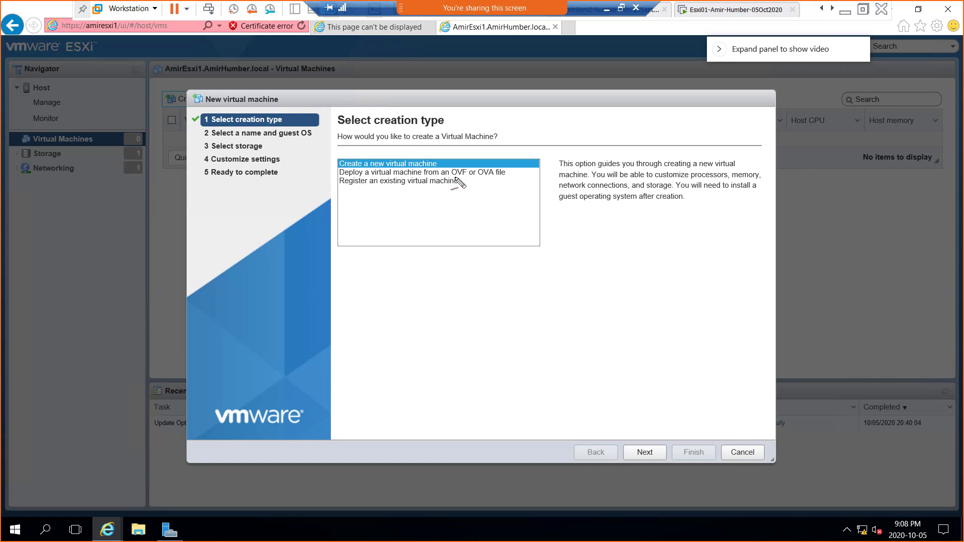
drag(452, 177, 488, 177)
Step: Draw red arrows from the OVF/OVA option down to a handwritten 'import | Export' note
drag(467, 181, 468, 227)
drag(482, 188, 456, 279)
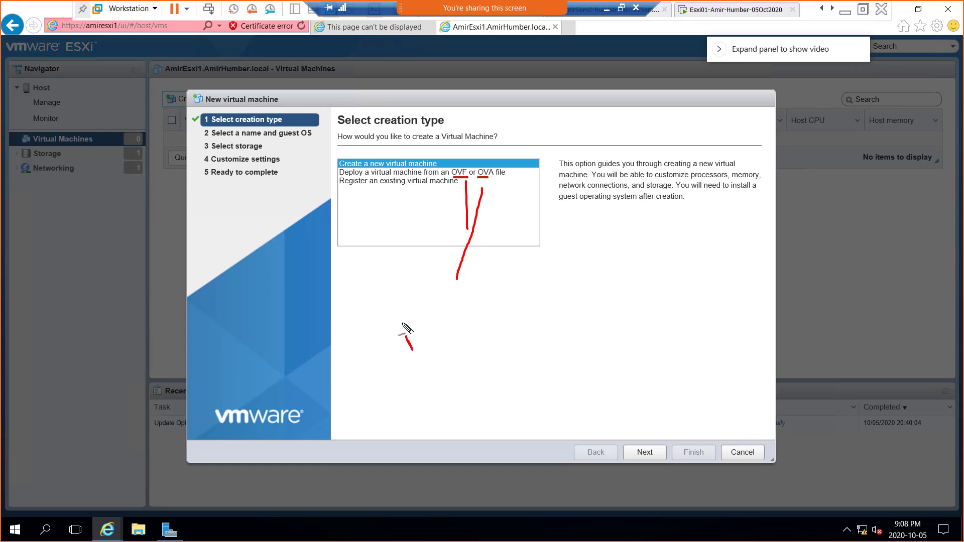
click(401, 324)
mouse_move(405, 334)
mouse_down()
mouse_move(408, 349)
mouse_move(436, 337)
mouse_move(452, 314)
mouse_move(460, 325)
mouse_up()
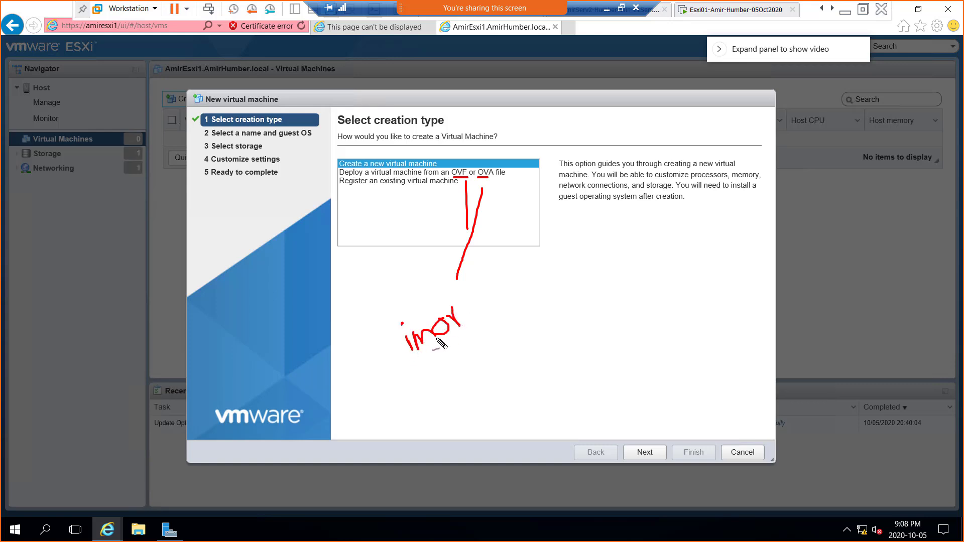
key(ctrl+z)
key(ctrl+z)
mouse_move(439, 342)
mouse_down()
mouse_move(442, 332)
mouse_move(448, 347)
mouse_move(452, 314)
mouse_move(456, 321)
mouse_move(479, 301)
mouse_up()
mouse_move(467, 297)
mouse_down()
mouse_move(481, 286)
mouse_move(494, 340)
mouse_up()
mouse_move(522, 296)
mouse_down()
mouse_move(517, 323)
mouse_move(537, 334)
mouse_move(536, 320)
mouse_move(557, 324)
mouse_up()
mouse_move(547, 313)
mouse_down()
mouse_move(550, 329)
mouse_move(571, 329)
mouse_move(566, 318)
mouse_move(582, 291)
mouse_move(597, 281)
mouse_move(608, 288)
mouse_move(609, 251)
mouse_up()
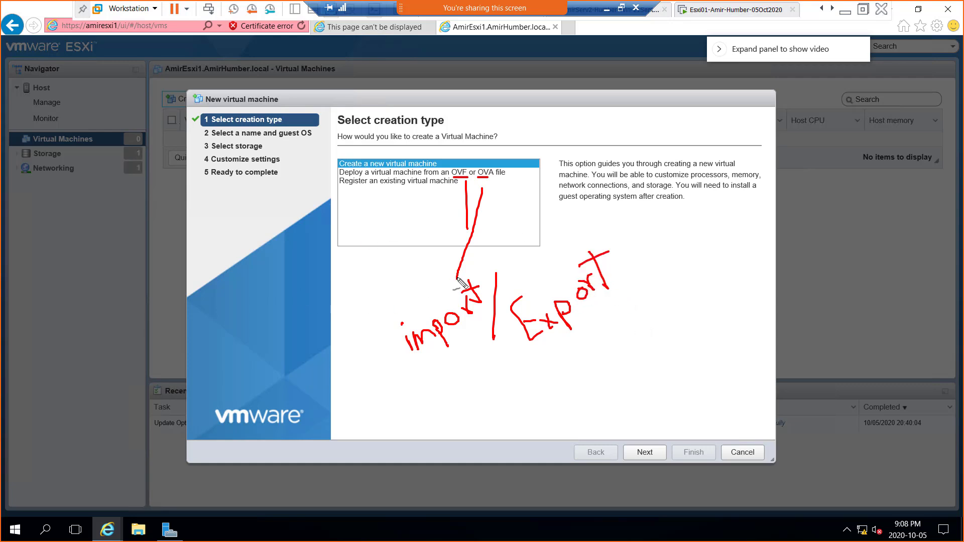
mouse_move(454, 267)
mouse_down()
mouse_move(457, 278)
mouse_move(468, 271)
mouse_up()
Step: Draw a box right of Export and write 'SQL' over 'OS' inside it
mouse_move(691, 269)
mouse_down()
mouse_move(741, 301)
mouse_move(695, 359)
mouse_move(676, 269)
mouse_move(713, 266)
mouse_up()
mouse_move(705, 329)
mouse_down()
mouse_move(703, 348)
mouse_move(719, 333)
mouse_up()
drag(740, 326, 725, 348)
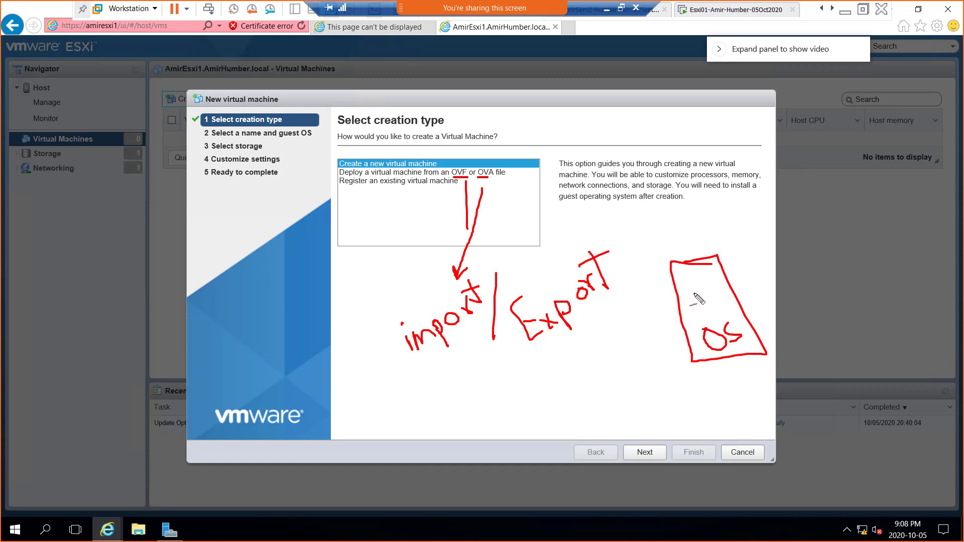
mouse_move(685, 290)
mouse_down()
mouse_move(702, 309)
mouse_move(690, 298)
mouse_move(688, 307)
mouse_move(705, 294)
mouse_move(739, 303)
mouse_move(750, 281)
mouse_move(728, 285)
mouse_move(736, 292)
mouse_up()
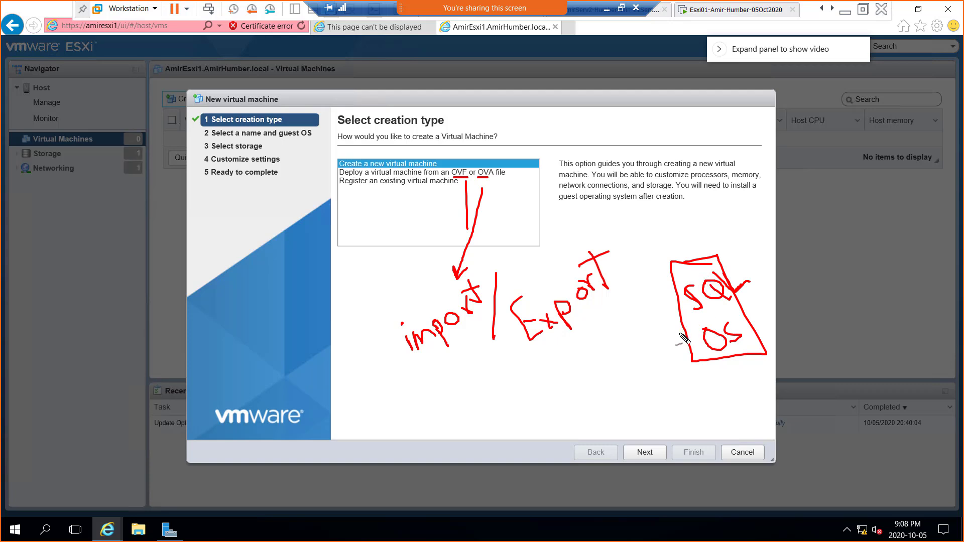
Step: Add a curved arrow and a tick, then snip the annotated wizard and switch to OneNote
mouse_move(682, 335)
mouse_down()
mouse_move(474, 405)
mouse_move(377, 404)
mouse_move(390, 389)
mouse_up()
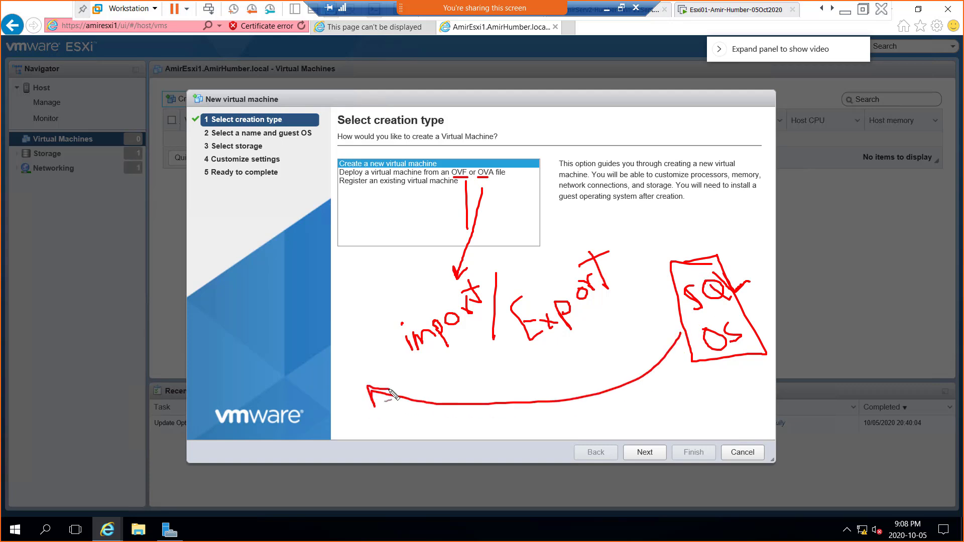
mouse_move(453, 164)
mouse_down()
mouse_move(476, 142)
mouse_move(509, 134)
mouse_up()
key(super+shift+s)
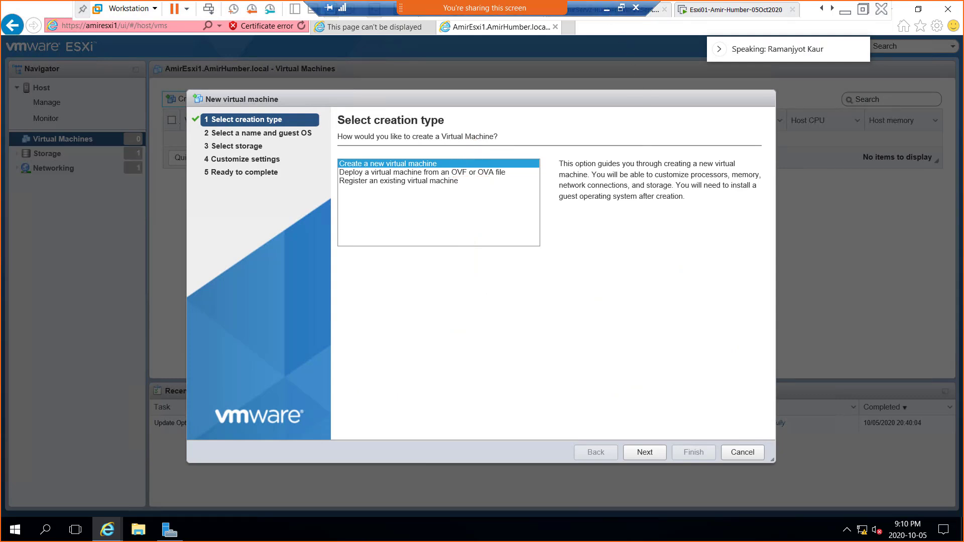
key(alt+Tab)
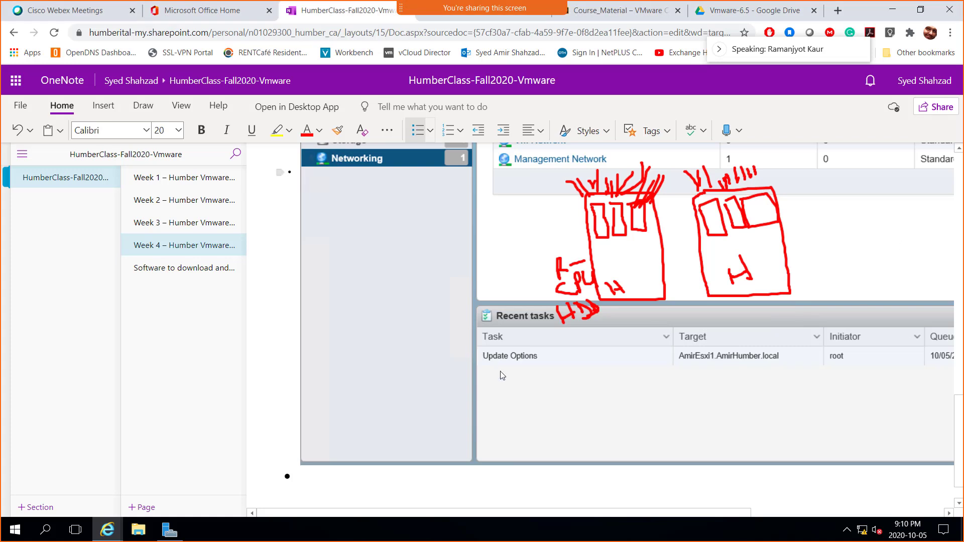
Step: Paste the screenshot into the Week 4 notes page, then return to VMware Workstation
scroll(409, 468, down, 1)
key(ctrl+v)
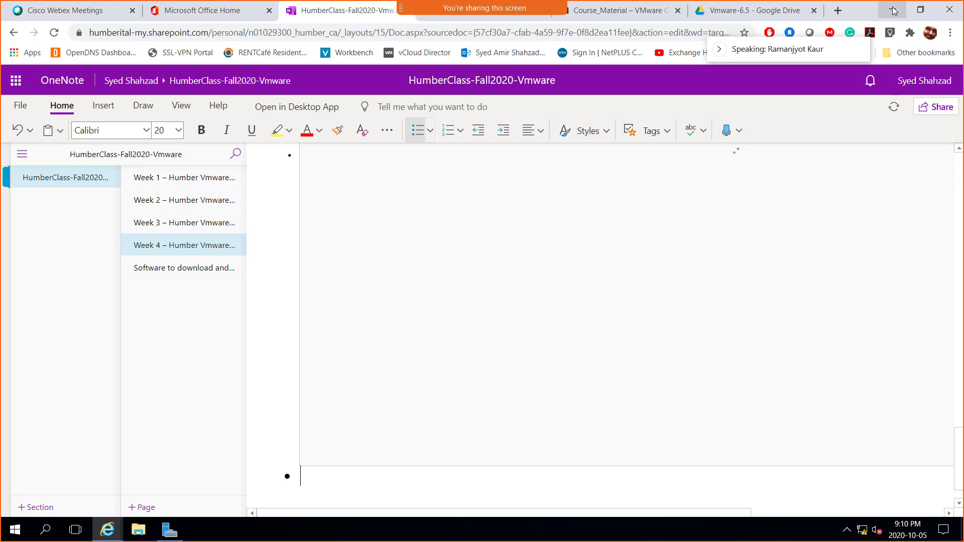
key(alt+Tab)
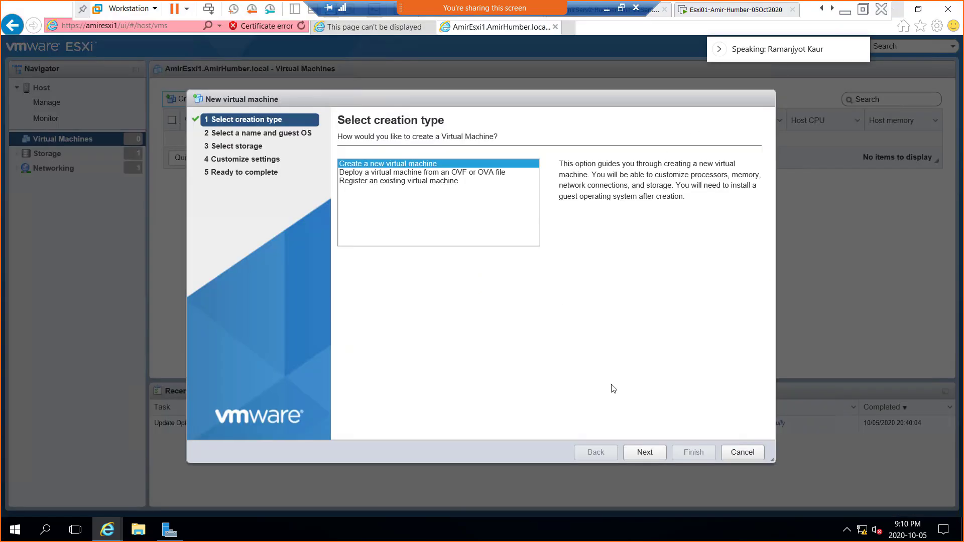
click(748, 455)
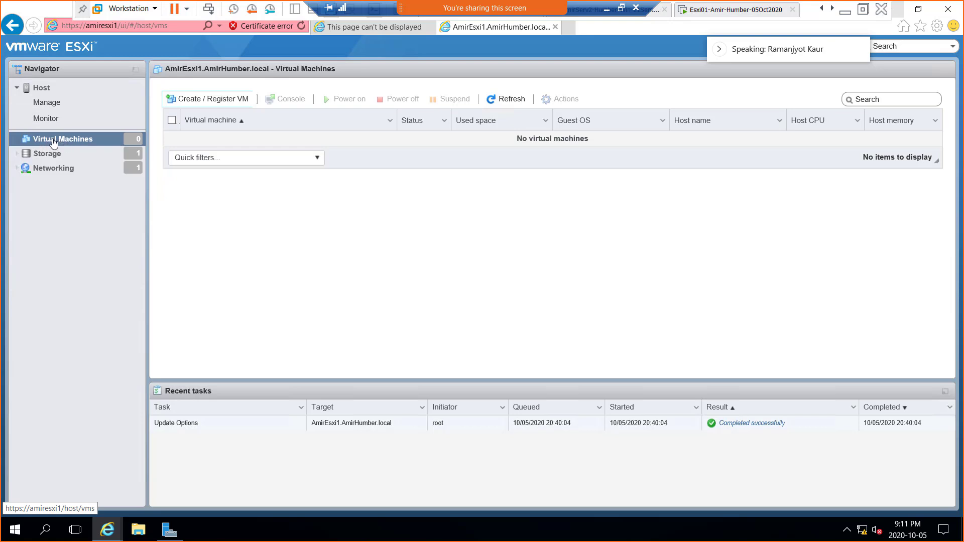
click(183, 102)
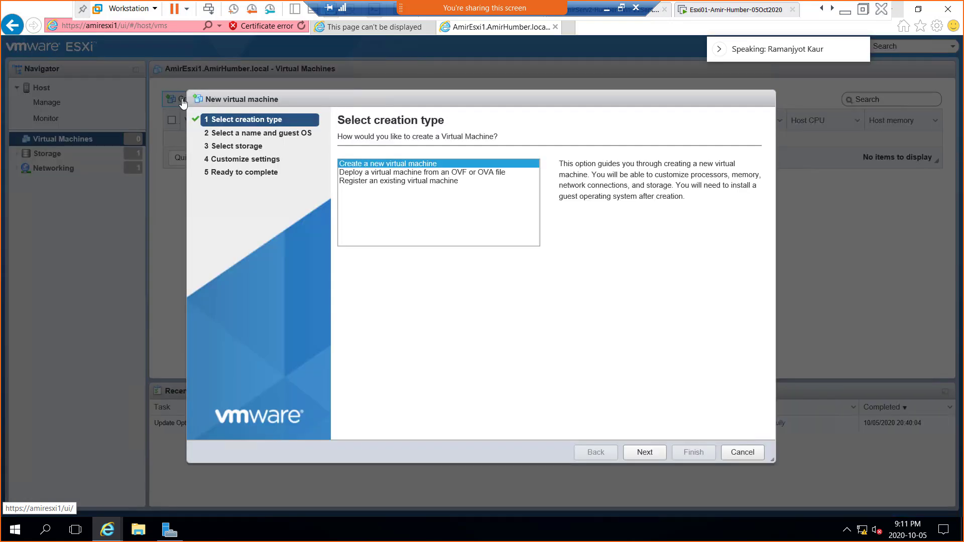
click(743, 454)
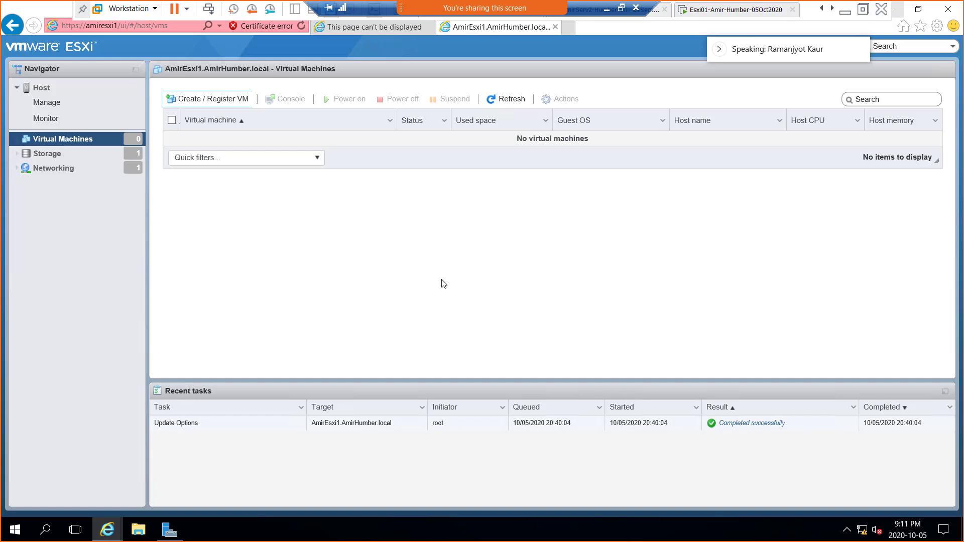
click(182, 100)
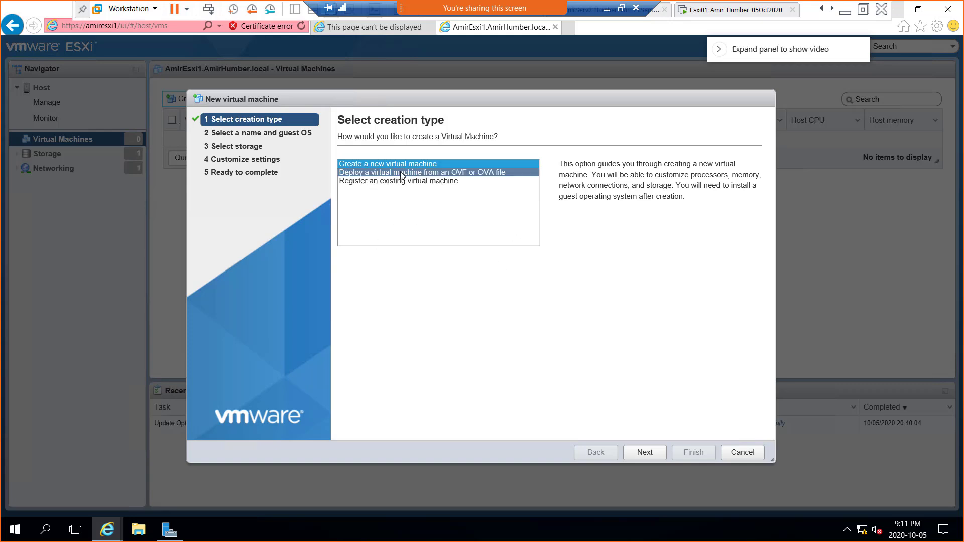
click(484, 175)
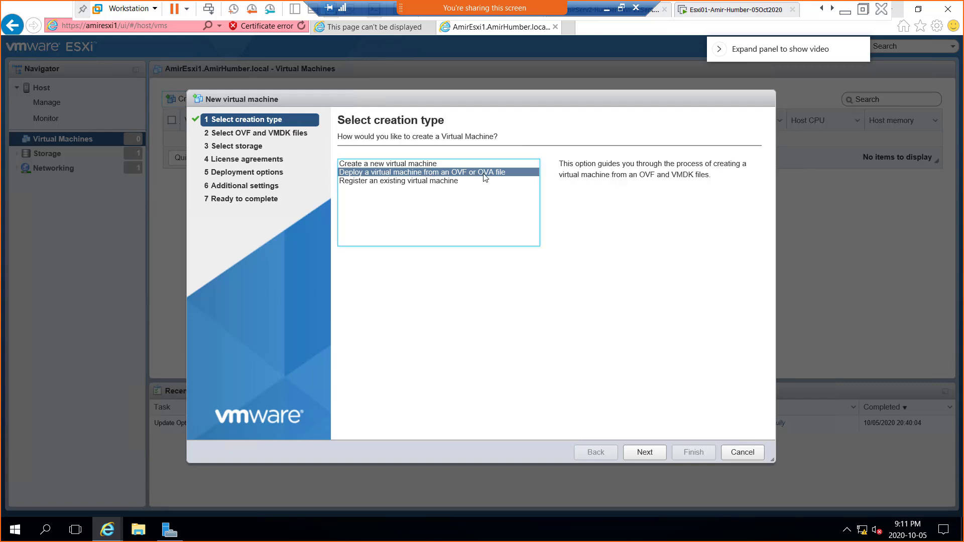
click(382, 182)
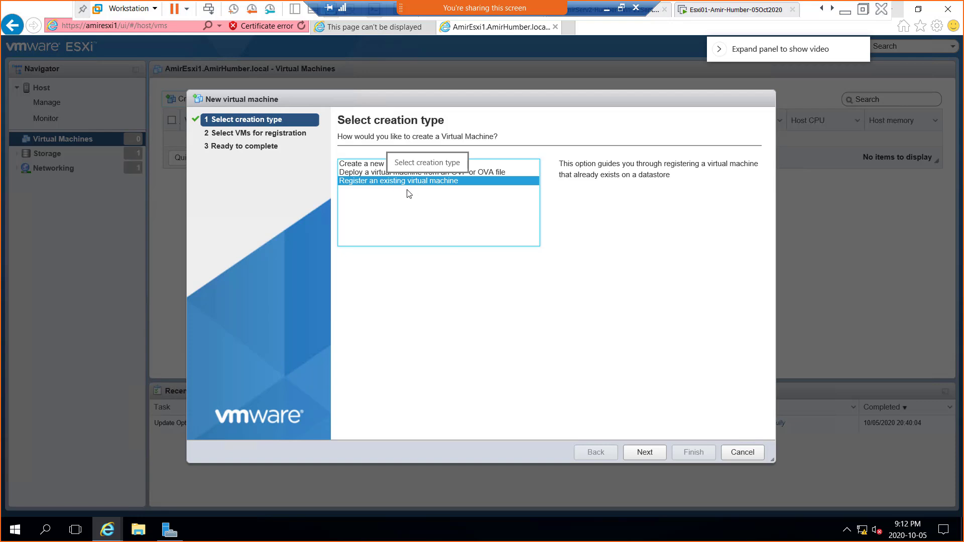
click(355, 164)
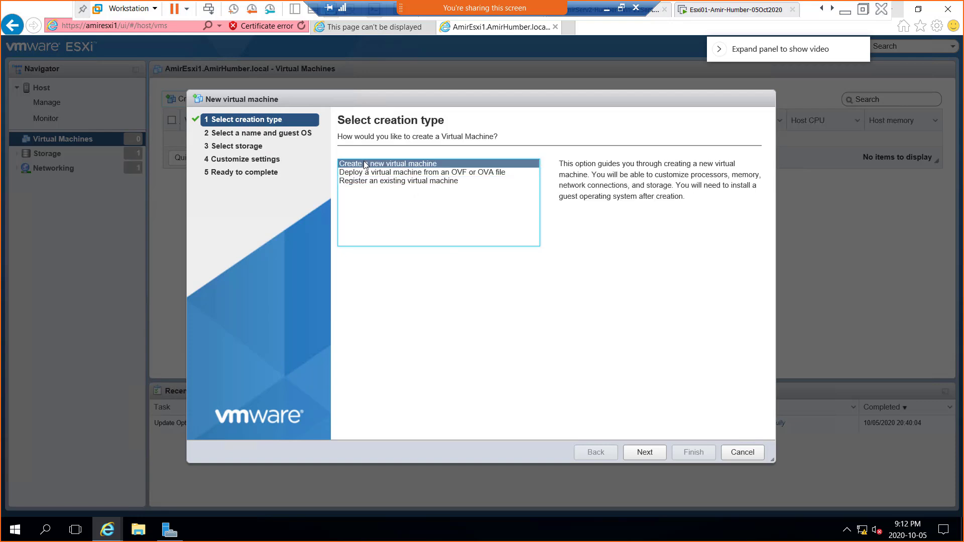
click(422, 164)
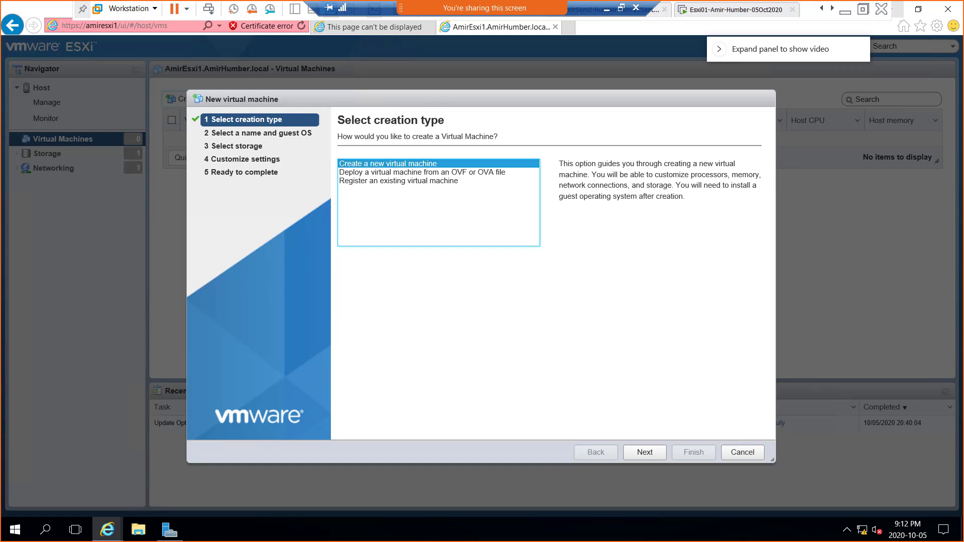
Step: Handwrite 'OVF' and its expansion 'open virtualization Format' in red
drag(357, 248, 382, 253)
mouse_move(395, 275)
mouse_down()
mouse_move(400, 237)
mouse_move(409, 256)
mouse_up()
drag(407, 247, 417, 244)
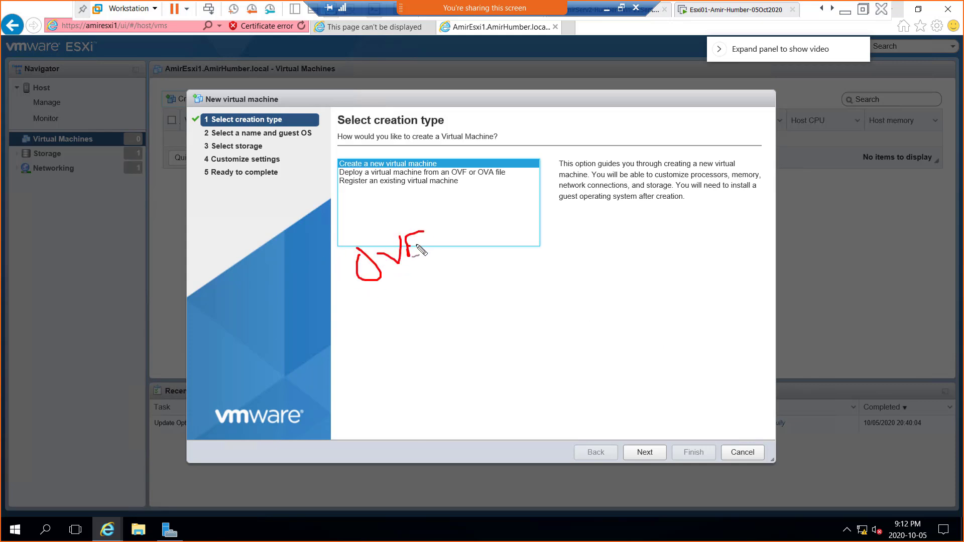
drag(488, 236, 507, 259)
mouse_move(502, 241)
mouse_down()
mouse_move(530, 226)
mouse_move(550, 235)
mouse_move(562, 223)
mouse_move(585, 227)
mouse_move(578, 209)
mouse_move(610, 216)
mouse_move(662, 206)
mouse_move(650, 181)
mouse_move(682, 198)
mouse_move(700, 189)
mouse_move(716, 209)
mouse_move(712, 170)
mouse_move(728, 181)
mouse_move(721, 153)
mouse_move(734, 166)
mouse_move(754, 153)
mouse_up()
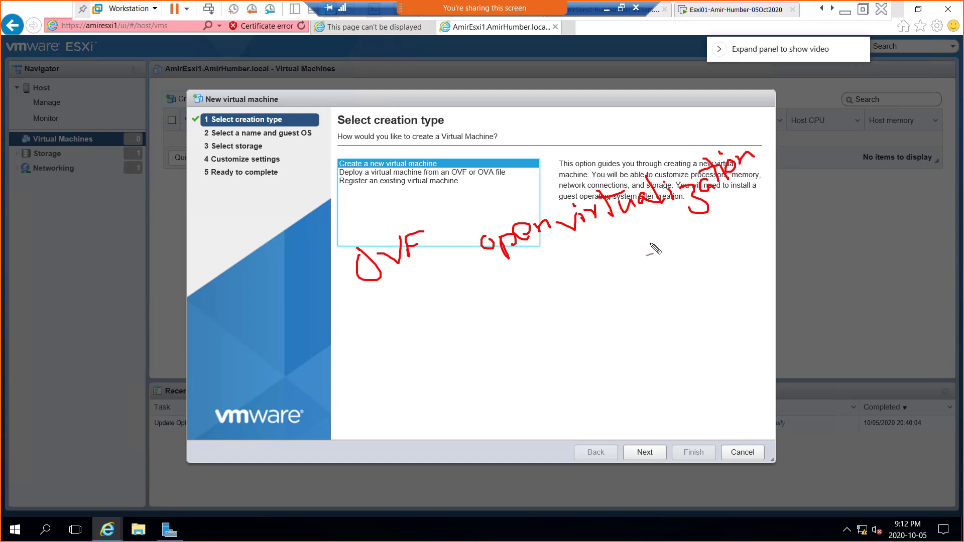
drag(627, 253, 634, 250)
mouse_move(587, 248)
mouse_down()
mouse_move(572, 273)
mouse_move(653, 253)
mouse_up()
mouse_move(655, 214)
mouse_down()
mouse_move(649, 247)
mouse_move(670, 216)
mouse_up()
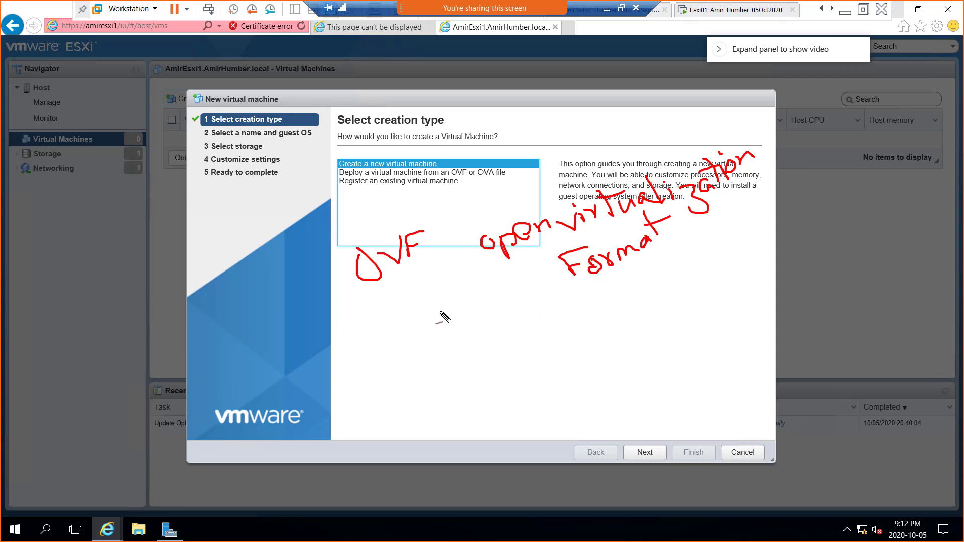
Step: Handwrite 'OVA' below with its expansion 'open virtual Appliance'
mouse_move(369, 399)
mouse_down()
mouse_move(361, 387)
mouse_move(384, 404)
mouse_move(404, 394)
mouse_move(411, 367)
mouse_move(427, 391)
mouse_move(436, 382)
mouse_up()
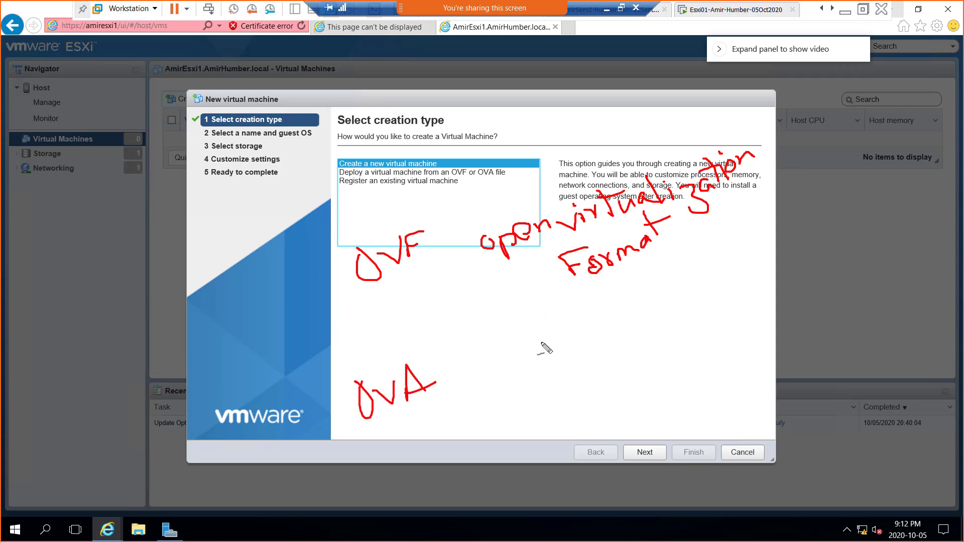
mouse_move(547, 347)
mouse_down()
mouse_move(543, 362)
mouse_move(563, 359)
mouse_move(598, 312)
mouse_up()
mouse_move(643, 295)
mouse_down()
mouse_move(663, 304)
mouse_move(709, 280)
mouse_up()
click(678, 295)
click(687, 291)
click(714, 276)
mouse_move(620, 376)
mouse_down()
mouse_move(625, 350)
mouse_move(634, 372)
mouse_move(639, 360)
mouse_up()
mouse_move(649, 374)
mouse_down()
mouse_move(649, 353)
mouse_move(651, 363)
mouse_move(667, 358)
mouse_move(697, 336)
mouse_move(753, 324)
mouse_move(756, 305)
mouse_move(770, 315)
mouse_up()
click(685, 317)
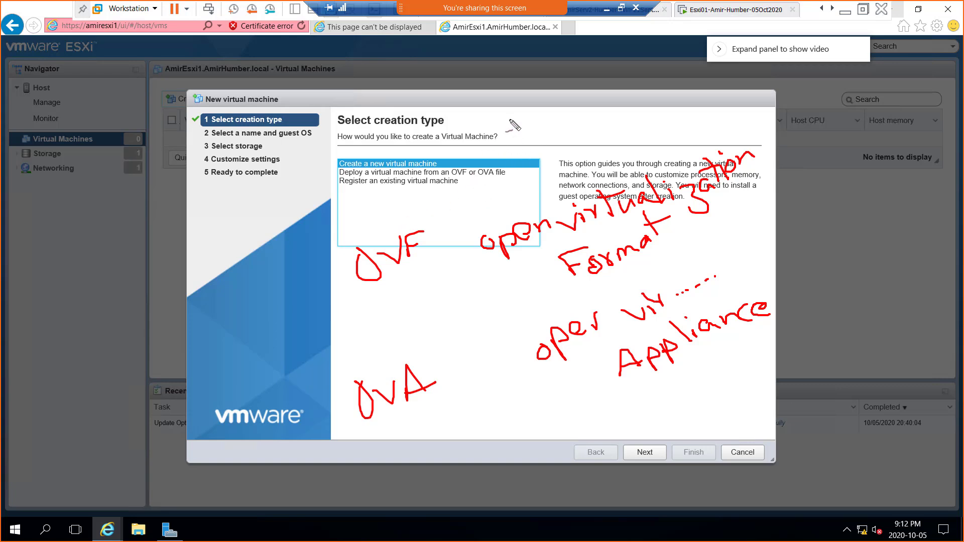
Step: Write a 'manifest' file note above the dialog title
mouse_move(530, 111)
mouse_down()
mouse_move(511, 120)
mouse_move(528, 137)
mouse_up()
drag(534, 104, 598, 71)
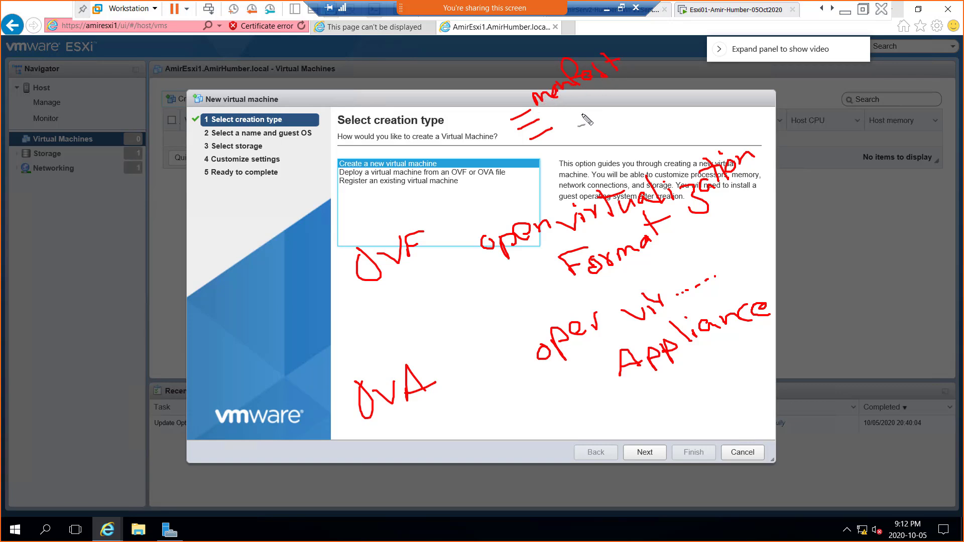
mouse_move(560, 127)
mouse_down()
mouse_move(571, 114)
mouse_move(584, 124)
mouse_move(608, 113)
mouse_move(622, 88)
mouse_move(651, 101)
mouse_up()
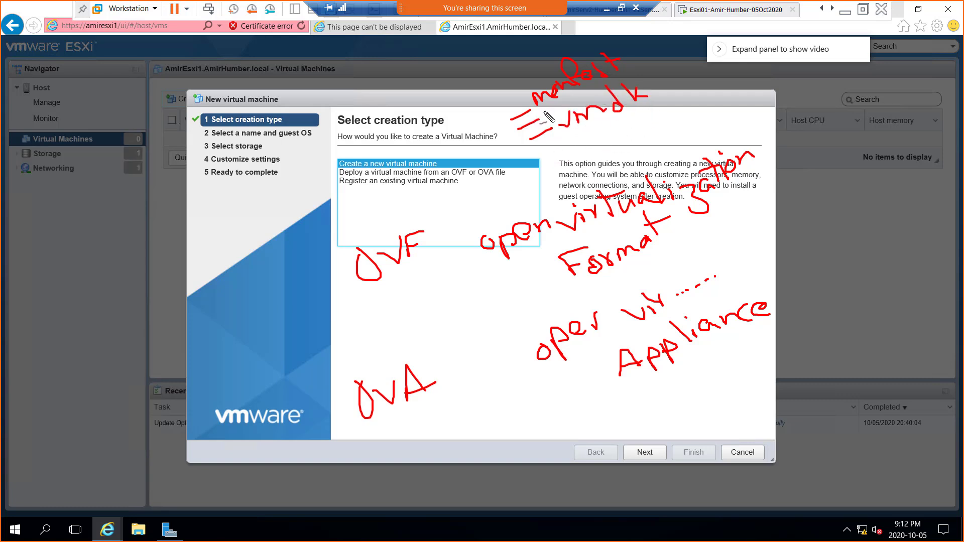
Step: Add 'config' to the OVF file notes and write an underlined '.ova' under OVA
mouse_move(544, 113)
mouse_down()
mouse_move(578, 91)
mouse_move(587, 103)
mouse_move(600, 94)
mouse_up()
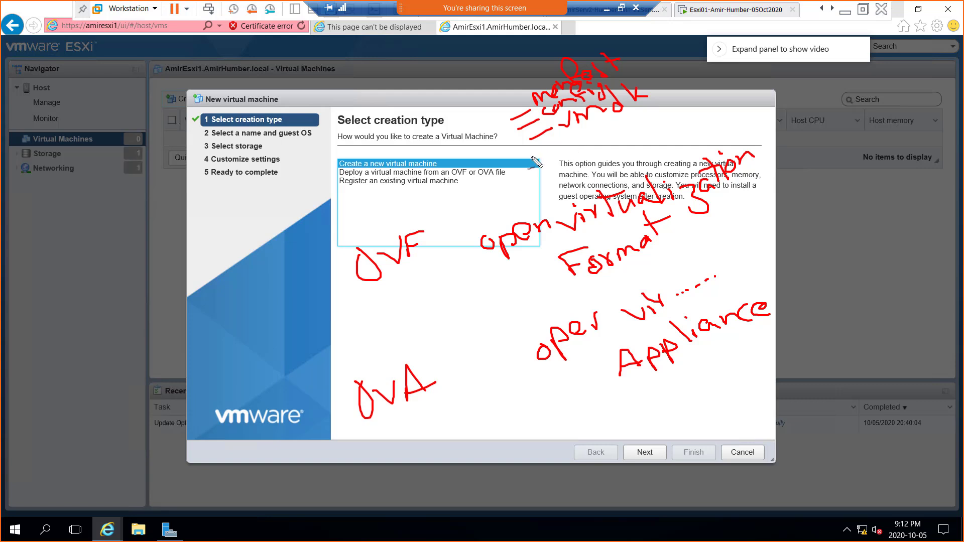
click(454, 430)
mouse_move(475, 411)
mouse_down()
mouse_move(465, 424)
mouse_move(519, 395)
mouse_up()
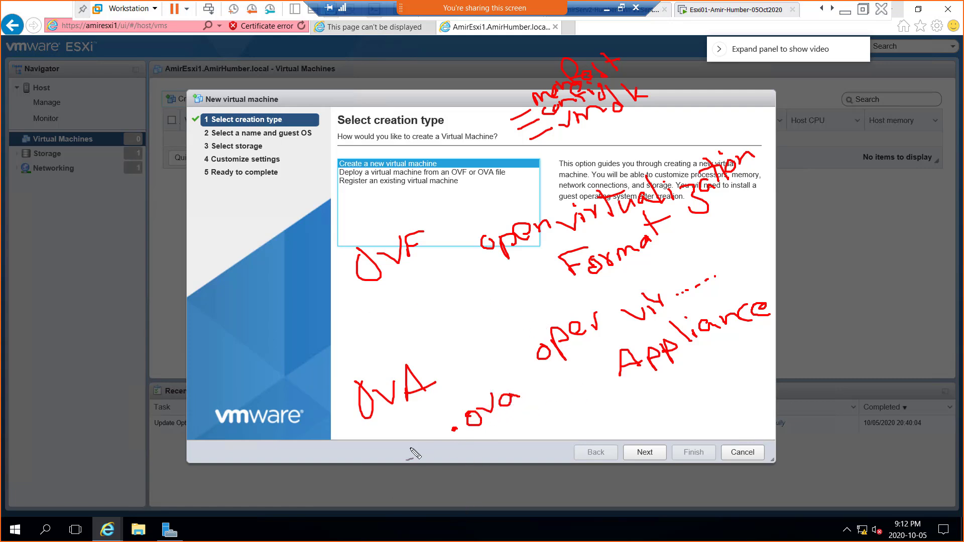
drag(436, 460, 517, 421)
Step: Circle the manifest/config/vmdk notes, '.ova' and OVF, and tick OVA as the choice
mouse_move(533, 141)
mouse_down()
mouse_move(635, 62)
mouse_move(552, 76)
mouse_move(499, 126)
mouse_move(534, 142)
mouse_up()
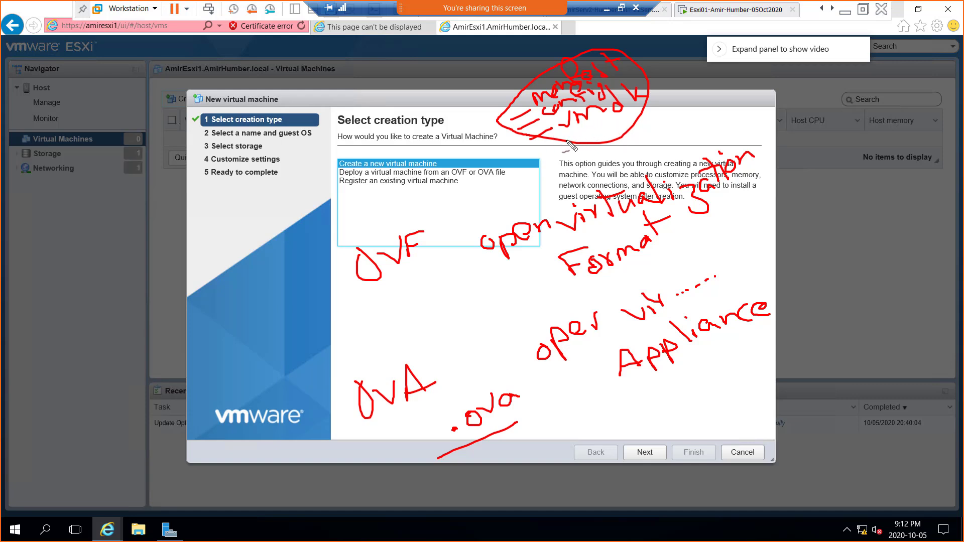
drag(571, 145, 638, 120)
mouse_move(525, 412)
mouse_down()
mouse_move(477, 375)
mouse_move(448, 458)
mouse_move(536, 407)
mouse_move(520, 384)
mouse_up()
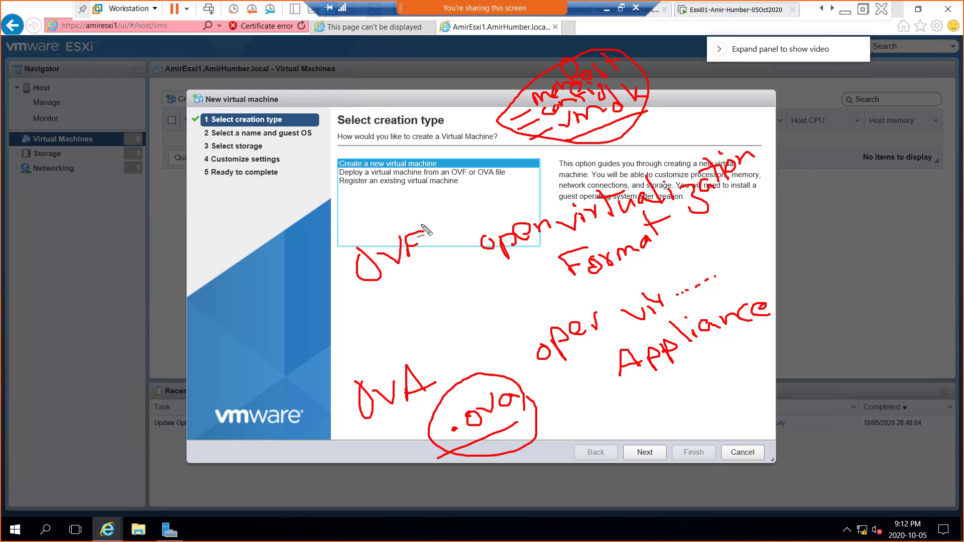
mouse_move(422, 225)
mouse_down()
mouse_move(369, 292)
mouse_move(421, 221)
mouse_up()
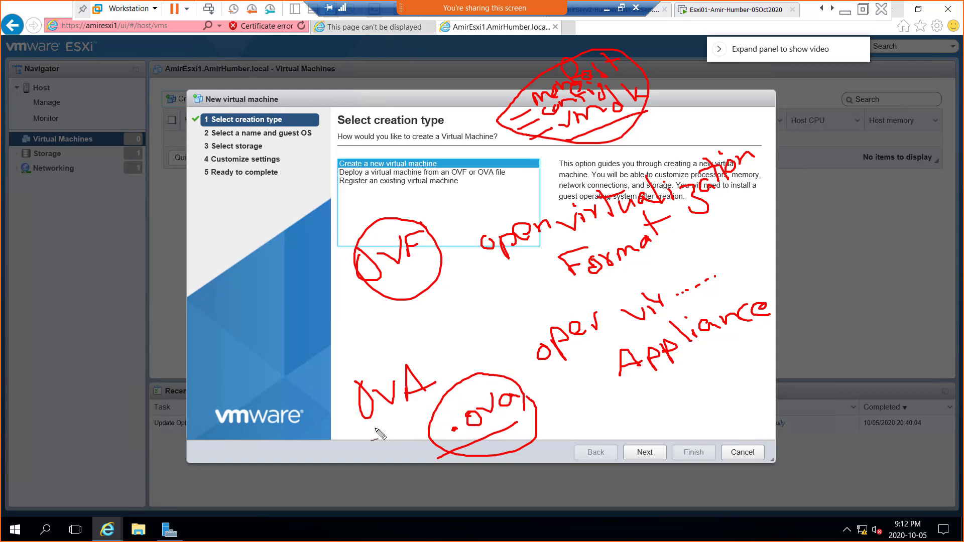
drag(436, 372, 457, 342)
Step: Snip the full annotated screen, switch to OneNote, then minimize it back to the wizard
key(super+shift+s)
mouse_move(143, 17)
mouse_down()
mouse_move(689, 288)
mouse_move(865, 489)
mouse_up()
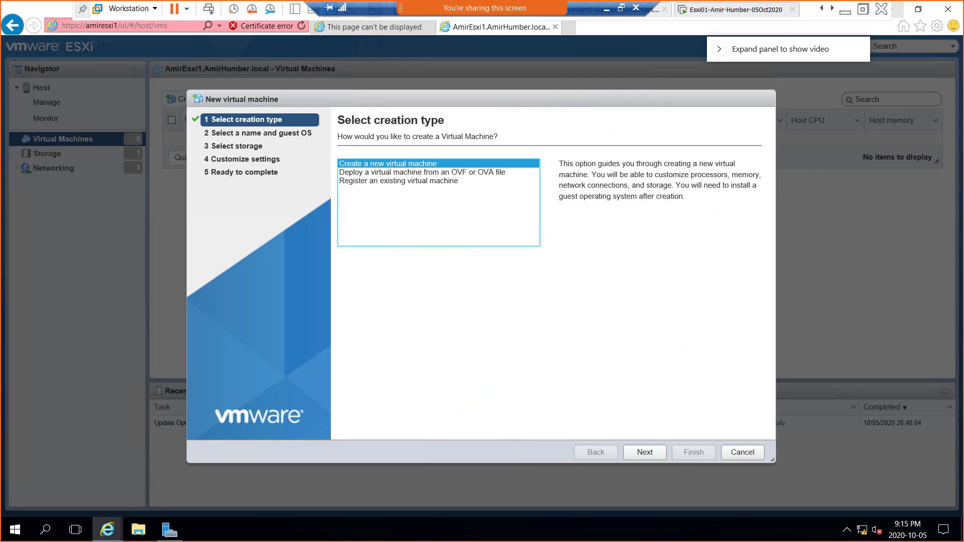
key(alt+Tab)
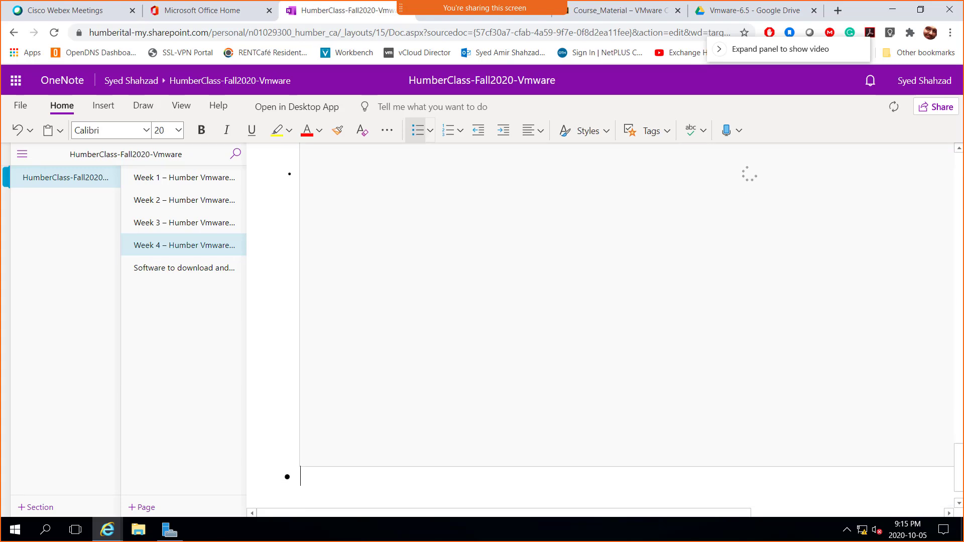
click(892, 10)
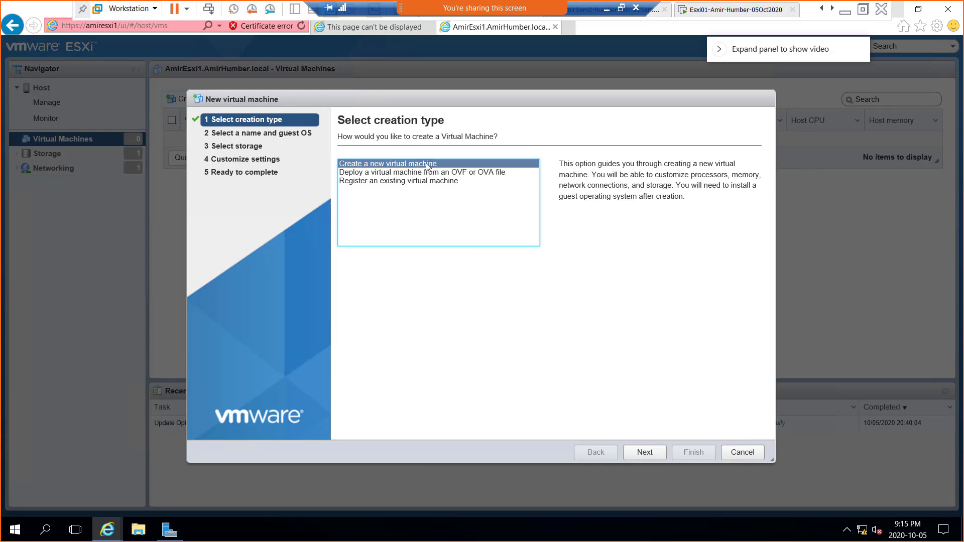
Step: Move to the Name and guest OS step, enter 'AmirVM01', and open the Compatibility list
click(641, 458)
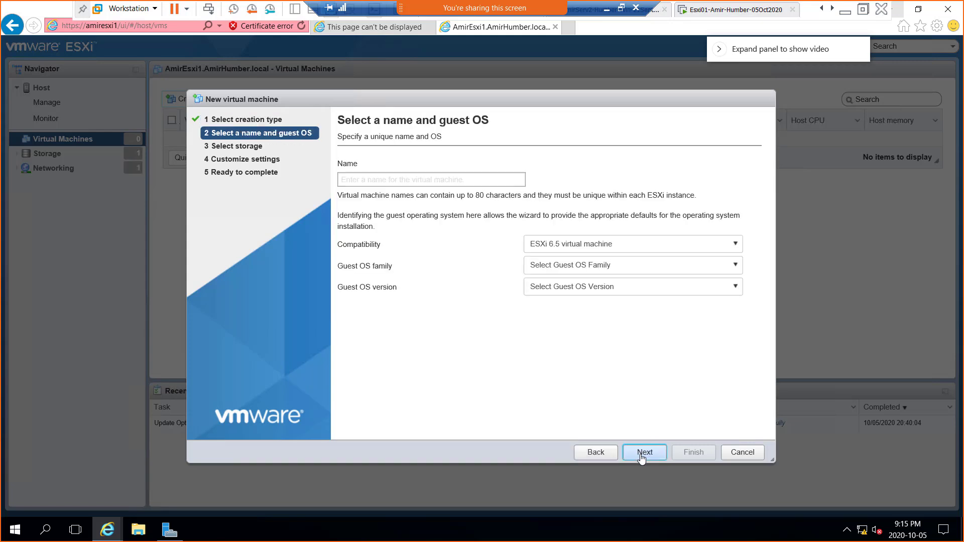
click(363, 179)
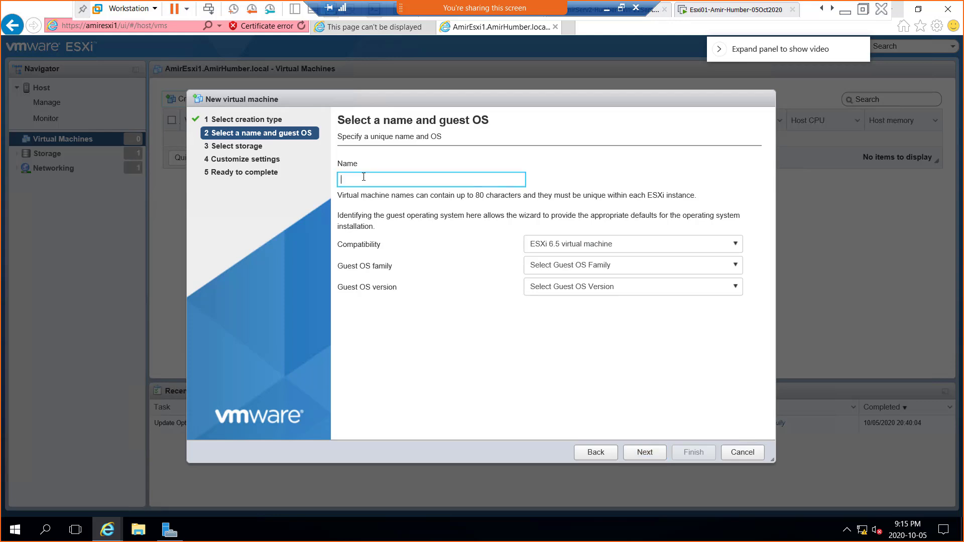
text(Amir)
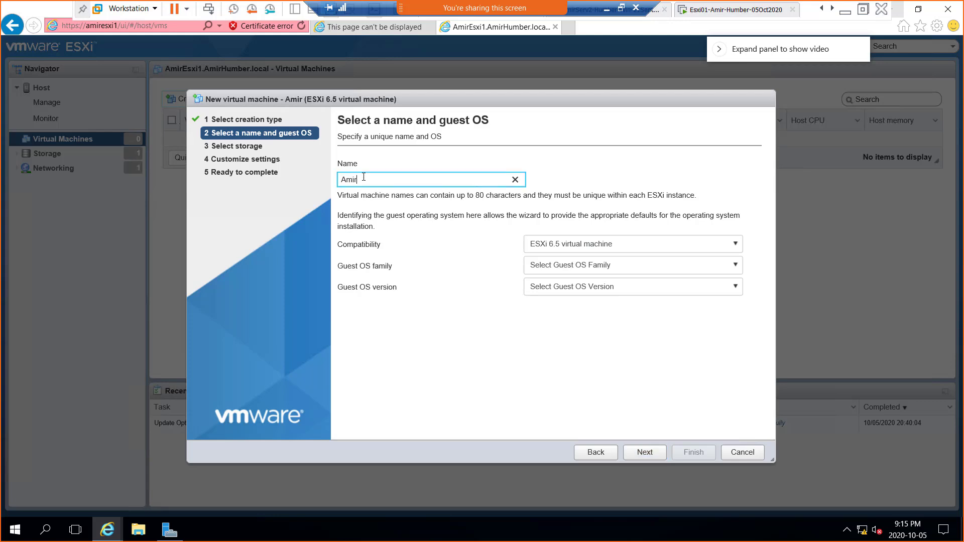
text(VM01)
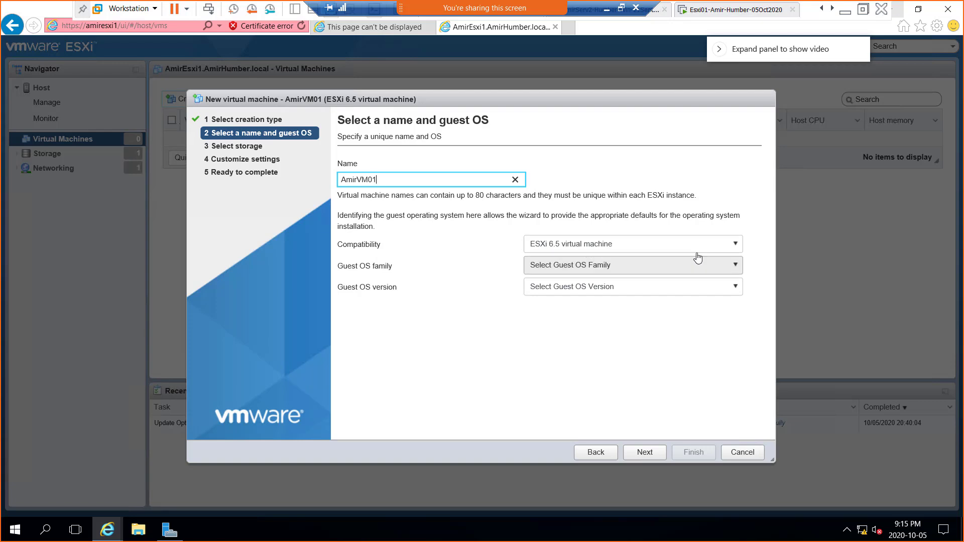
click(741, 248)
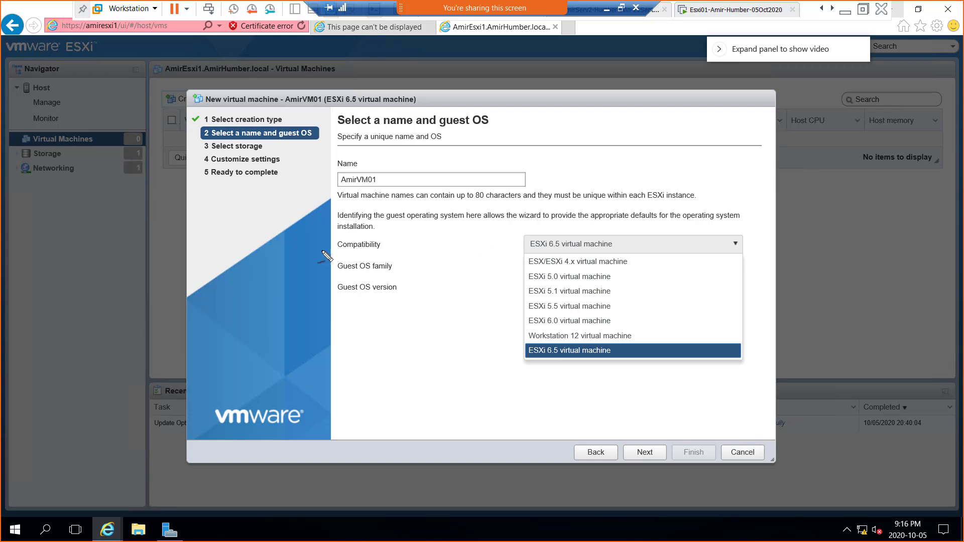
Step: Sketch H5.5 and H6.5 host boxes in red, with a VM box, linked by a curve
mouse_move(237, 273)
mouse_down()
mouse_move(309, 339)
mouse_move(257, 347)
mouse_move(235, 273)
mouse_up()
mouse_move(264, 358)
mouse_down()
mouse_move(273, 374)
mouse_move(286, 361)
mouse_move(290, 371)
mouse_move(321, 340)
mouse_up()
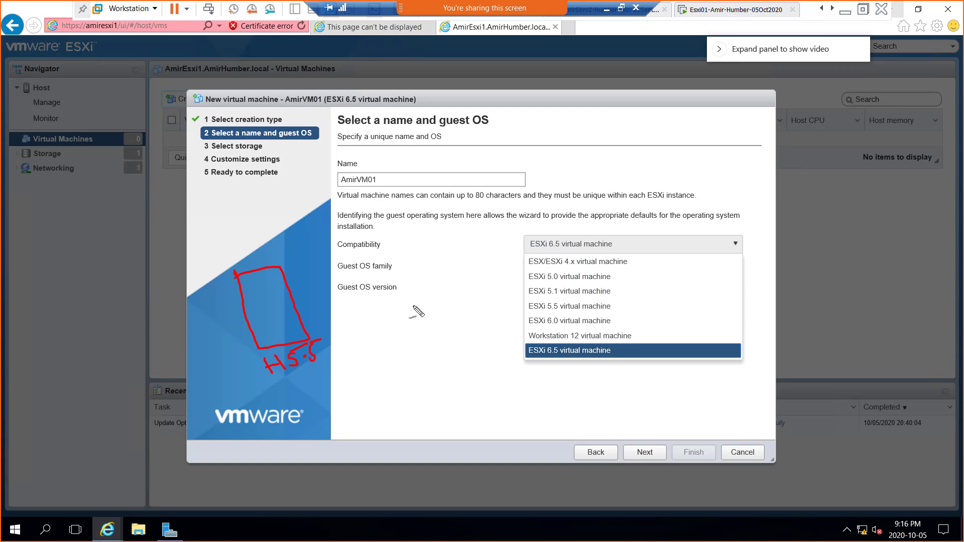
mouse_move(412, 296)
mouse_down()
mouse_move(452, 287)
mouse_move(488, 352)
mouse_move(438, 367)
mouse_move(411, 297)
mouse_up()
mouse_move(442, 383)
mouse_down()
mouse_move(455, 400)
mouse_move(490, 372)
mouse_move(490, 387)
mouse_up()
click(491, 378)
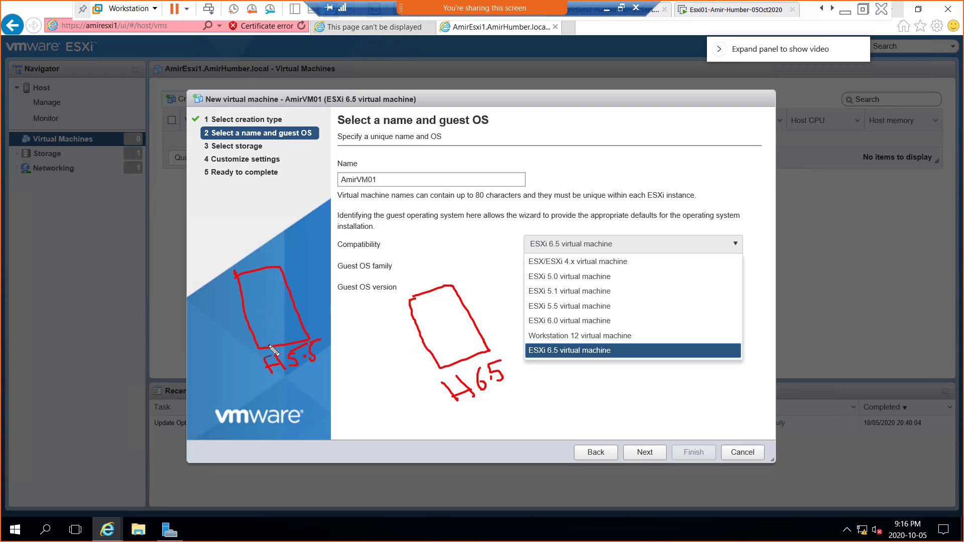
mouse_move(235, 255)
mouse_down()
mouse_move(250, 253)
mouse_move(238, 267)
mouse_move(269, 260)
mouse_move(257, 249)
mouse_up()
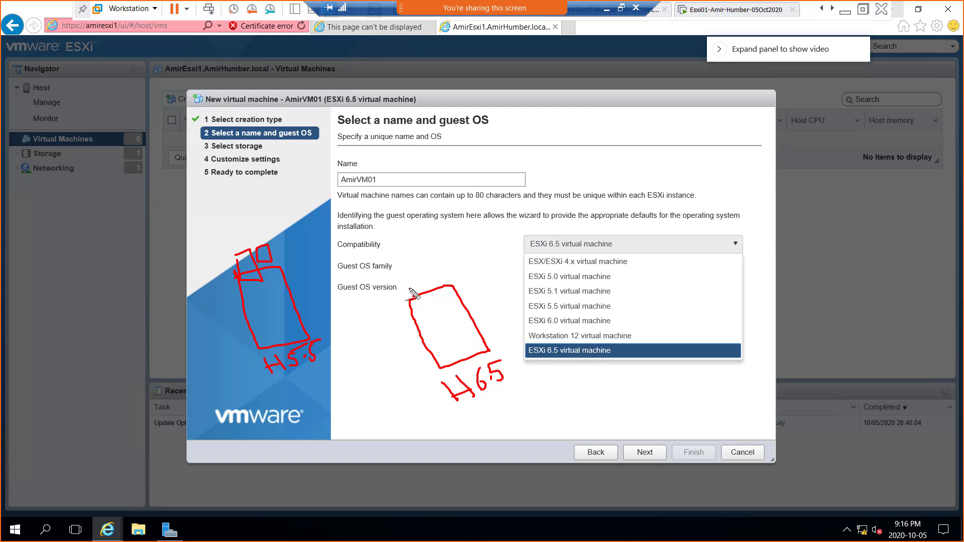
mouse_move(410, 296)
mouse_down()
mouse_move(416, 288)
mouse_move(423, 305)
mouse_move(410, 289)
mouse_move(434, 281)
mouse_move(441, 307)
mouse_move(426, 294)
mouse_move(444, 279)
mouse_move(460, 294)
mouse_move(443, 299)
mouse_move(466, 301)
mouse_move(479, 348)
mouse_up()
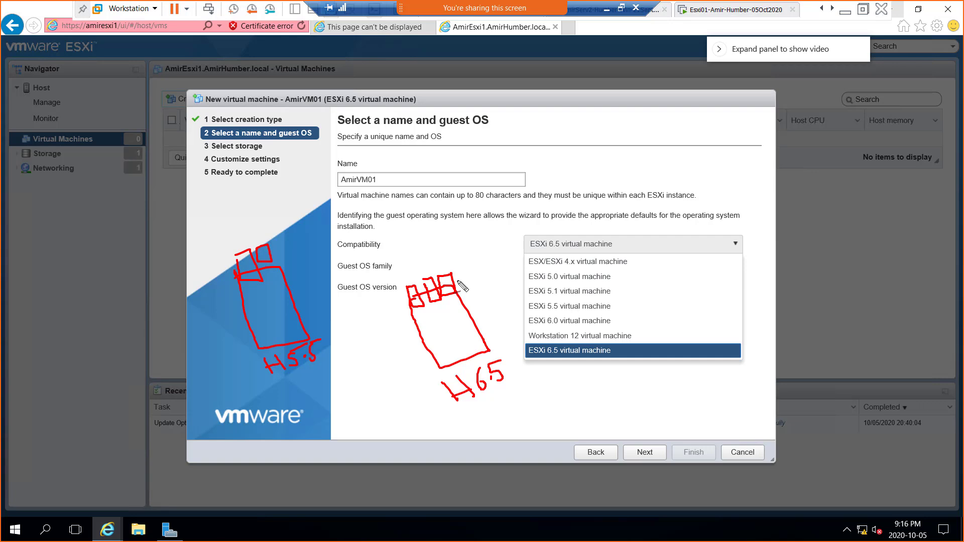
mouse_move(459, 282)
mouse_down()
mouse_move(474, 258)
mouse_move(435, 209)
mouse_move(352, 189)
mouse_move(310, 191)
mouse_move(266, 279)
mouse_up()
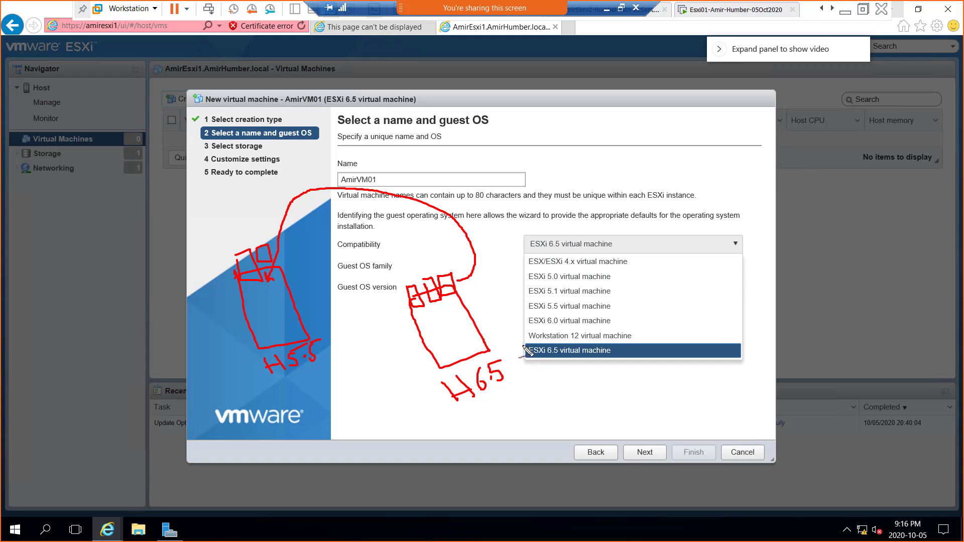
Step: Circle ESXi 6.5, write 'vMotion', arrow ESXi 5.5 noted '6 cpu', and tick H65
mouse_move(532, 352)
mouse_down()
mouse_move(615, 359)
mouse_move(593, 342)
mouse_move(524, 346)
mouse_up()
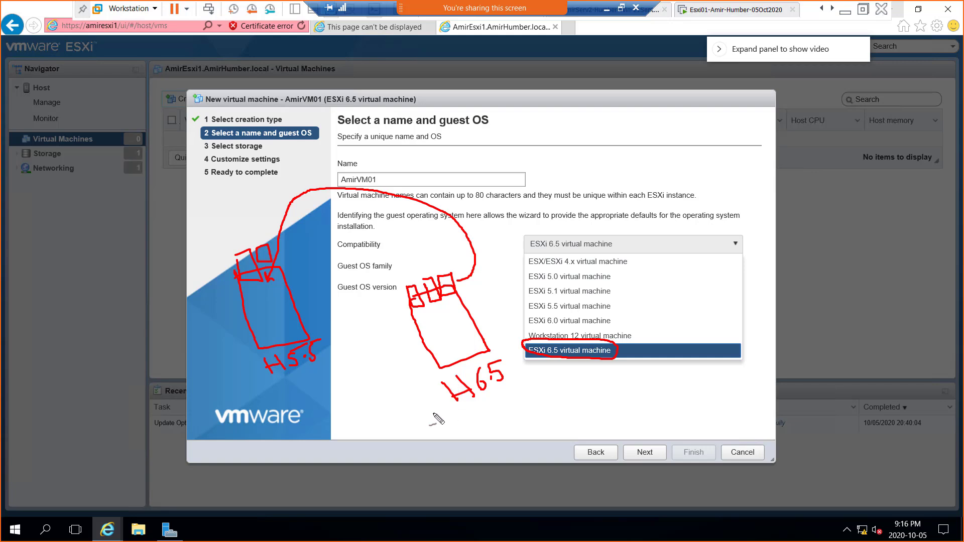
drag(450, 206, 533, 156)
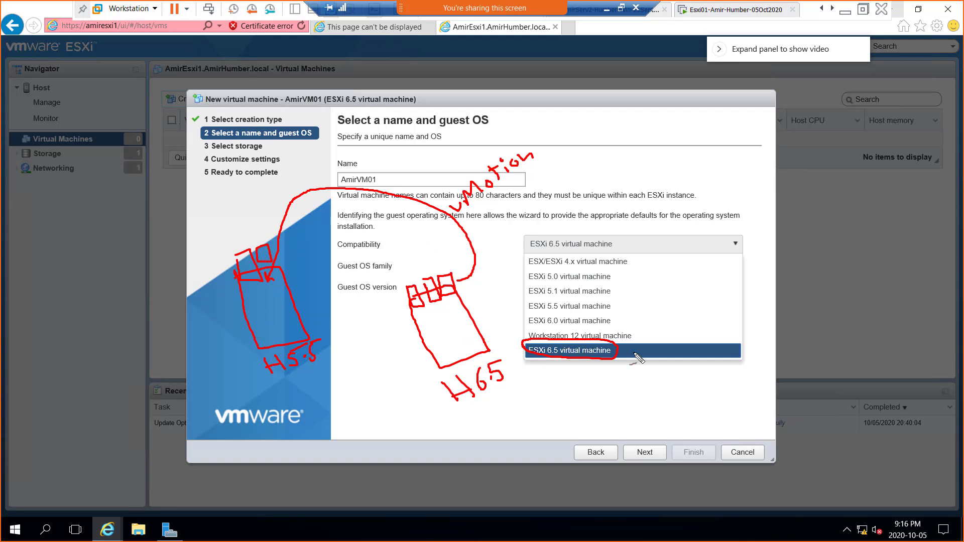
drag(619, 351, 619, 317)
mouse_move(661, 296)
mouse_down()
mouse_move(617, 301)
mouse_move(634, 310)
mouse_up()
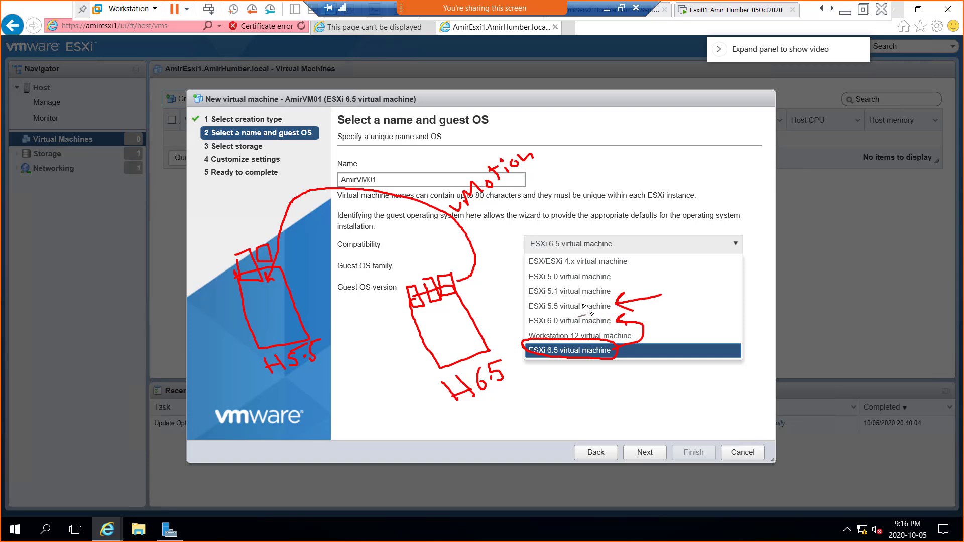
drag(459, 322, 480, 305)
drag(637, 322, 633, 344)
mouse_move(672, 286)
mouse_down()
mouse_move(675, 304)
mouse_move(701, 304)
mouse_move(705, 288)
mouse_move(741, 281)
mouse_up()
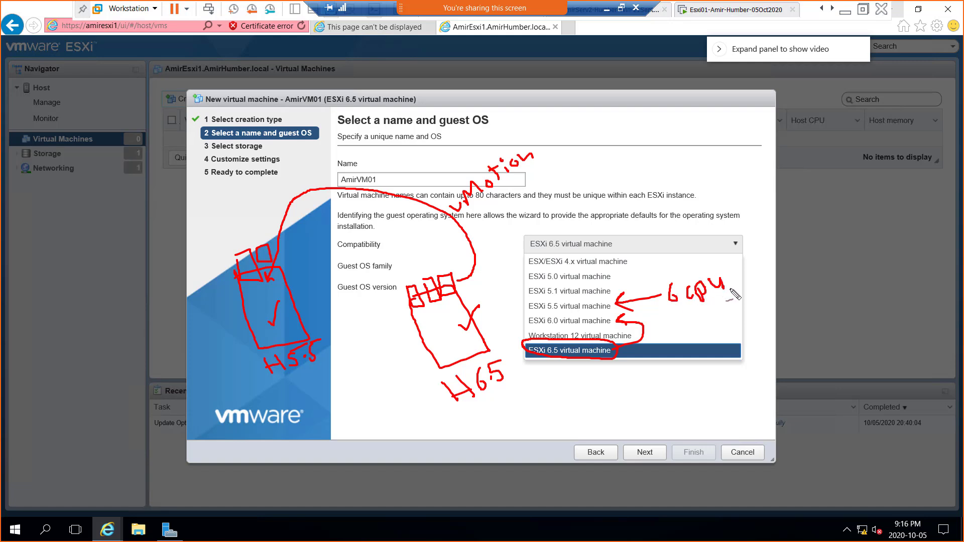
Step: Mark ESXi 6.5 with a red '12cpu' arrow, tick the H5.5 host sketch, and start a snip
mouse_move(601, 371)
mouse_down()
mouse_move(633, 393)
mouse_move(624, 394)
mouse_move(673, 401)
mouse_move(710, 378)
mouse_up()
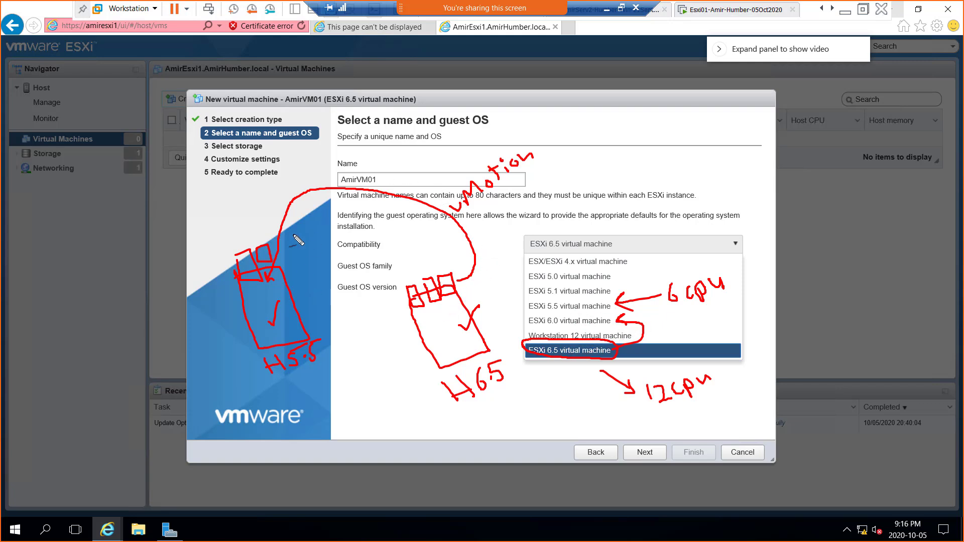
drag(250, 290, 269, 276)
key(super+shift+s)
Step: Snip the annotated New VM dialog, glance at the OneNote notes, then return to the wizard
drag(147, 67, 814, 472)
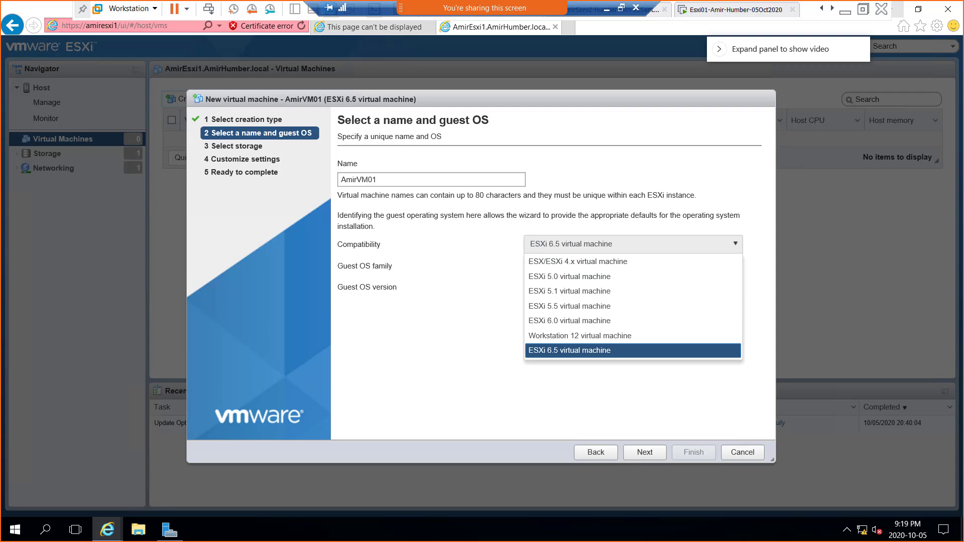
key(alt+Tab)
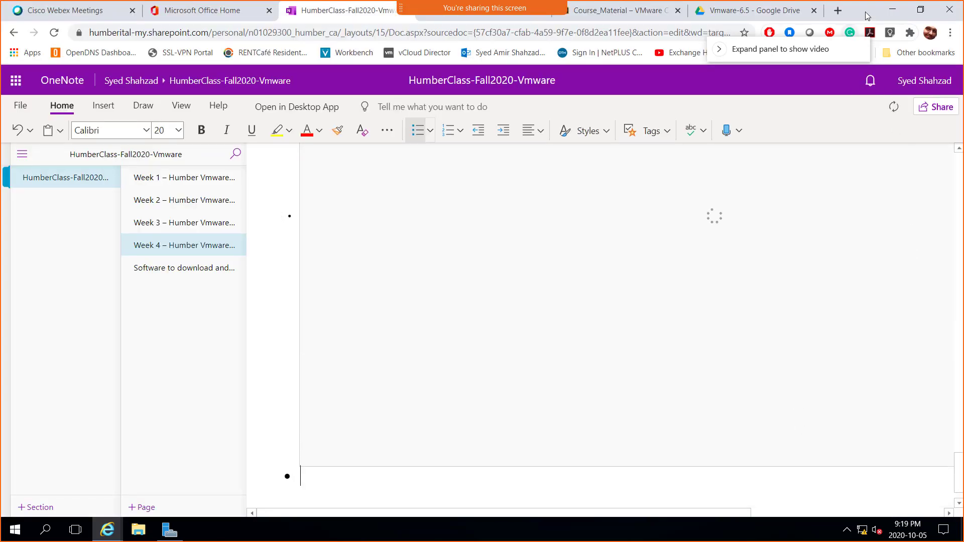
key(alt+Tab)
key(alt+Tab)
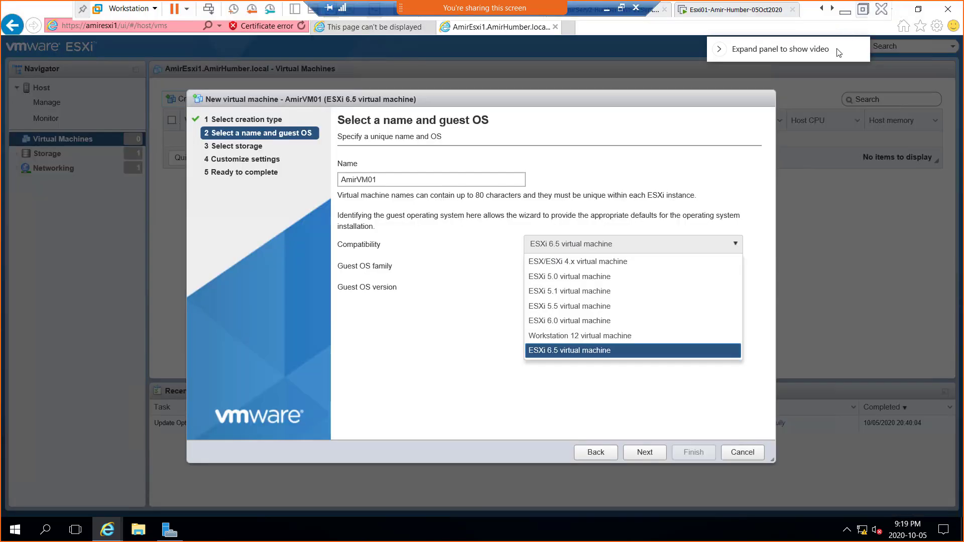
Step: Keep ESXi 6.5 compatibility and choose Windows as the guest OS family for AmirVM01
click(576, 351)
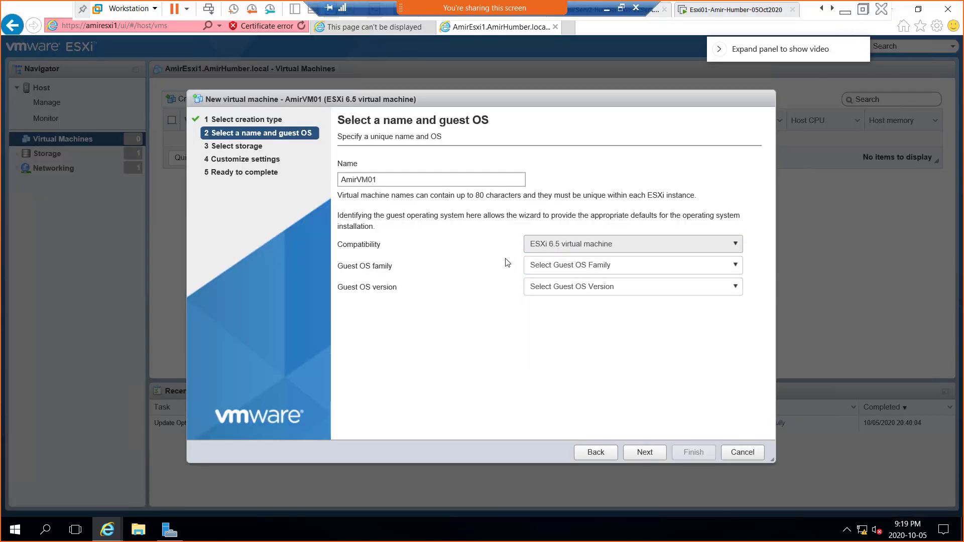
click(741, 269)
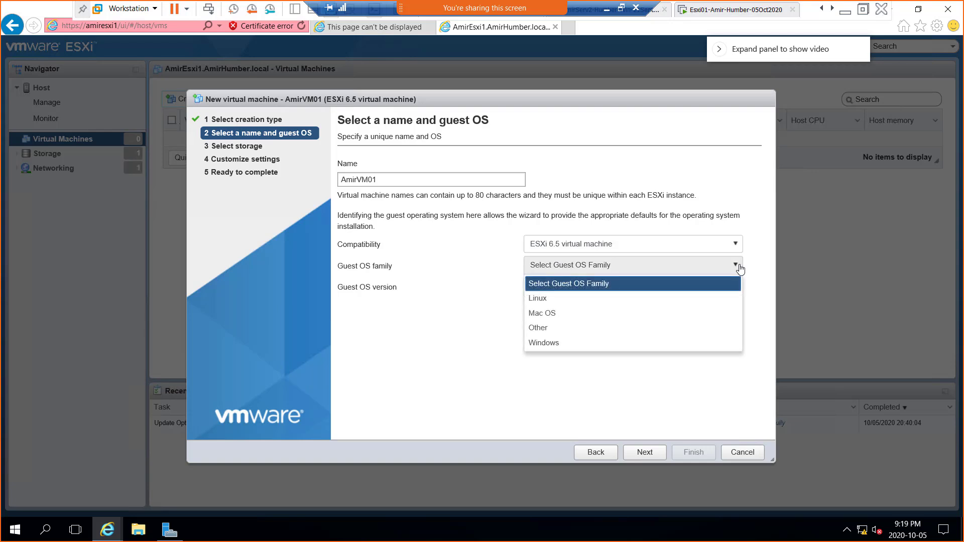
click(540, 346)
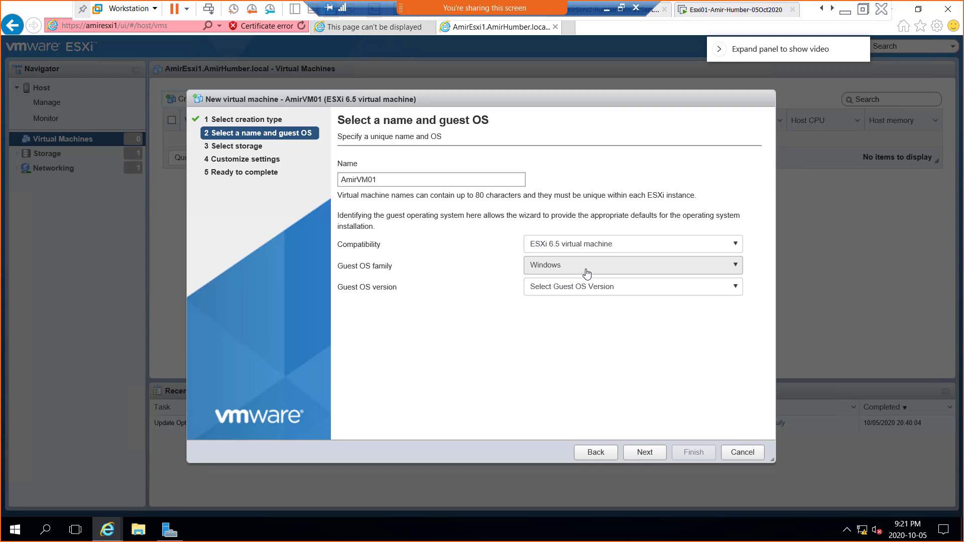
Step: Scroll the Guest OS version list and select Microsoft Windows Server 2016 (64-bit)
click(740, 290)
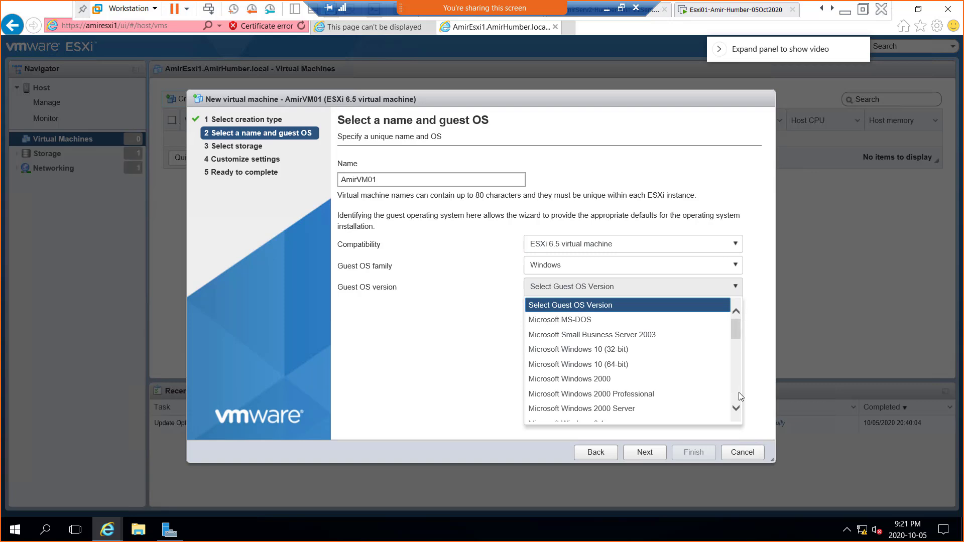
scroll(739, 392, down, 2)
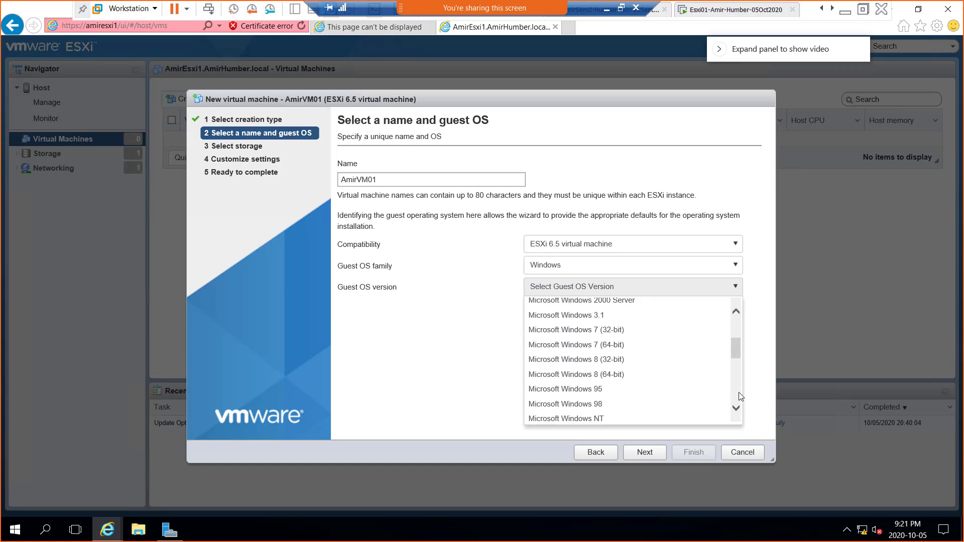
scroll(739, 392, down, 2)
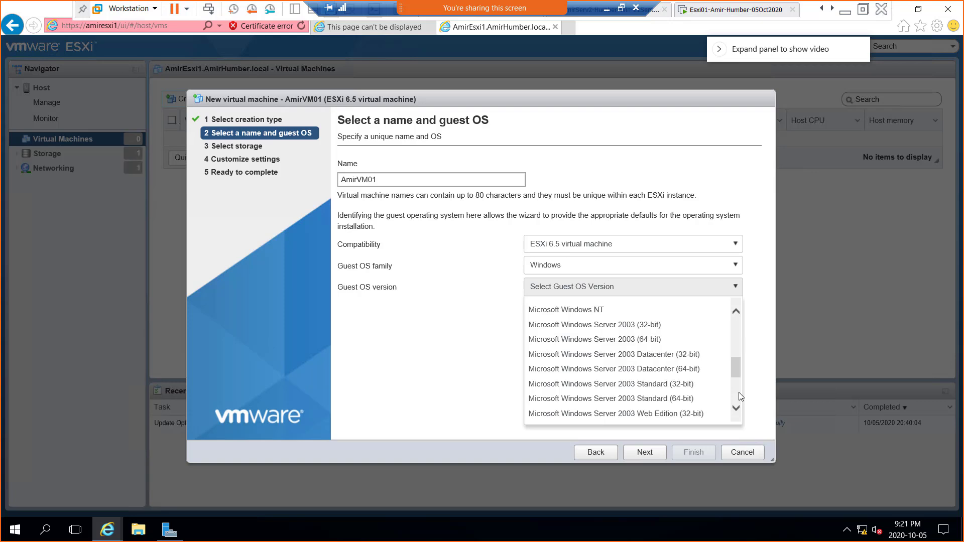
scroll(739, 396, down, 2)
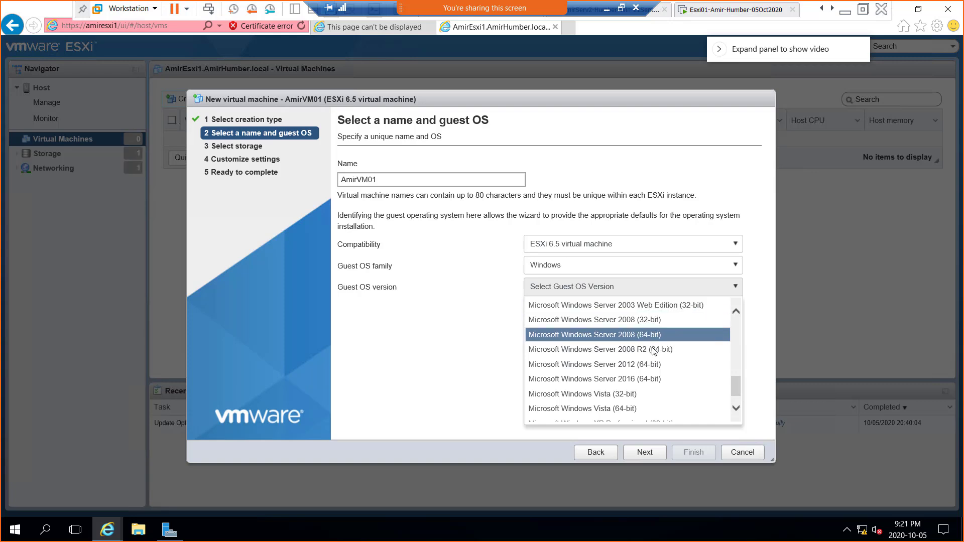
click(735, 312)
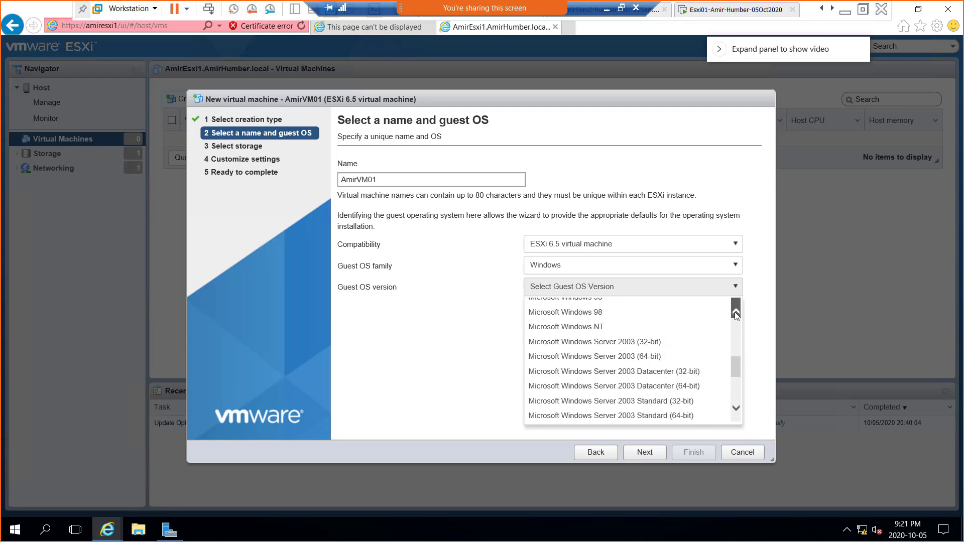
click(735, 312)
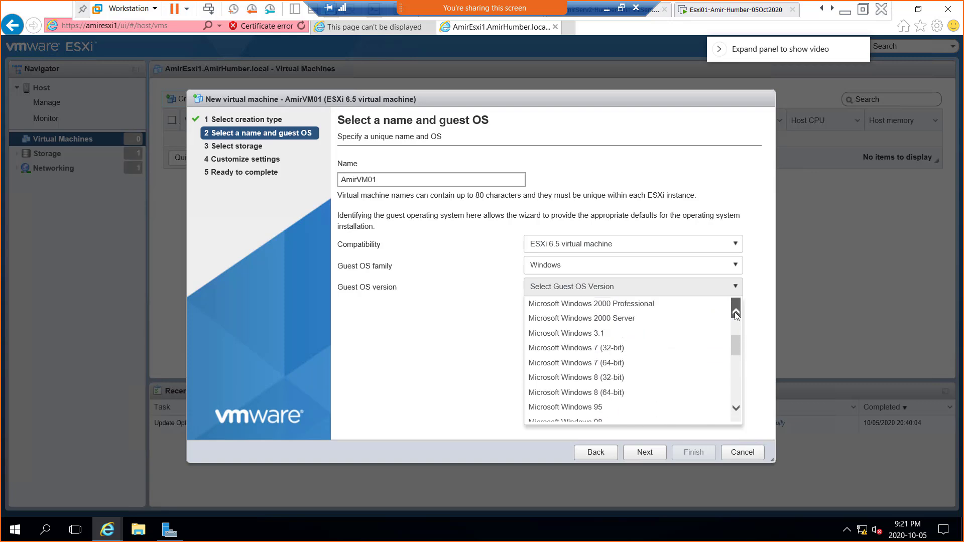
click(736, 409)
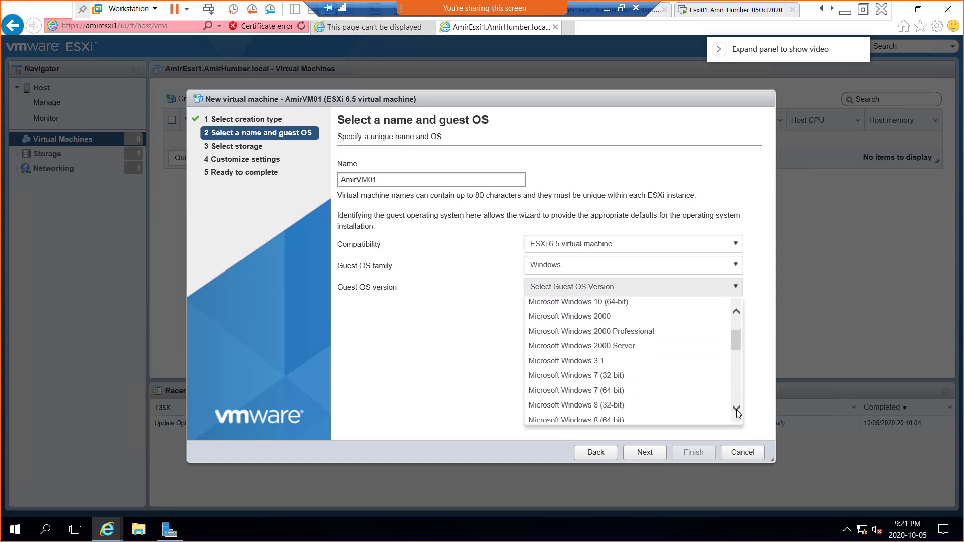
click(736, 408)
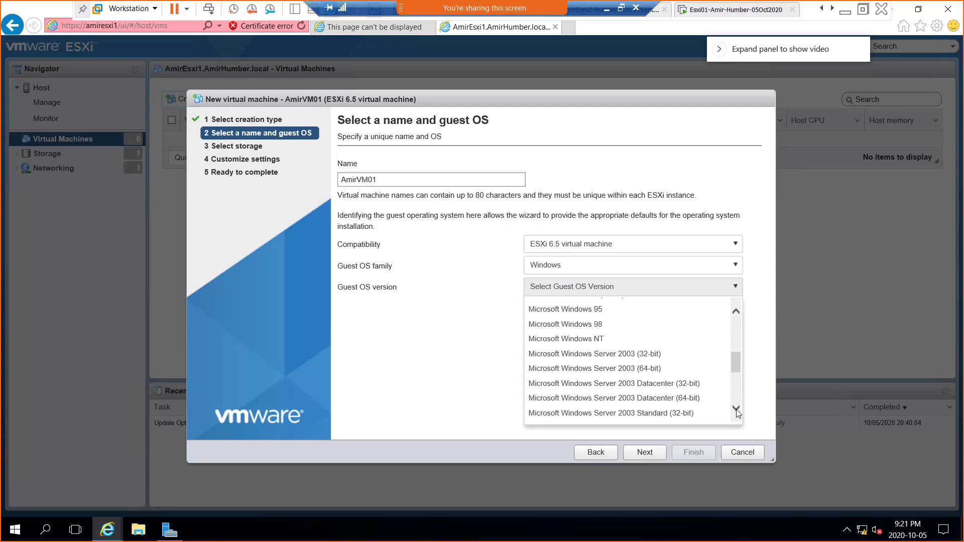
click(736, 409)
click(736, 408)
click(736, 408)
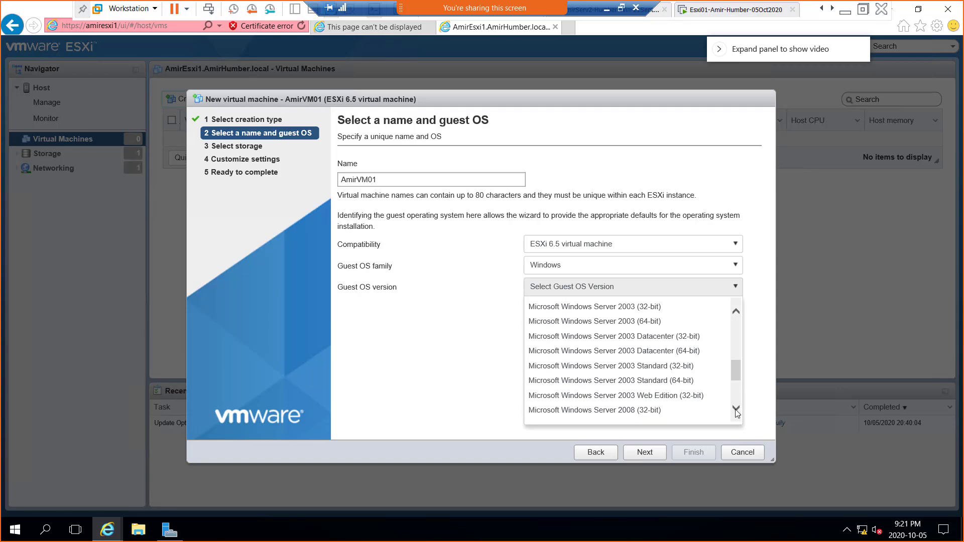
click(736, 409)
click(736, 408)
click(736, 408)
click(736, 409)
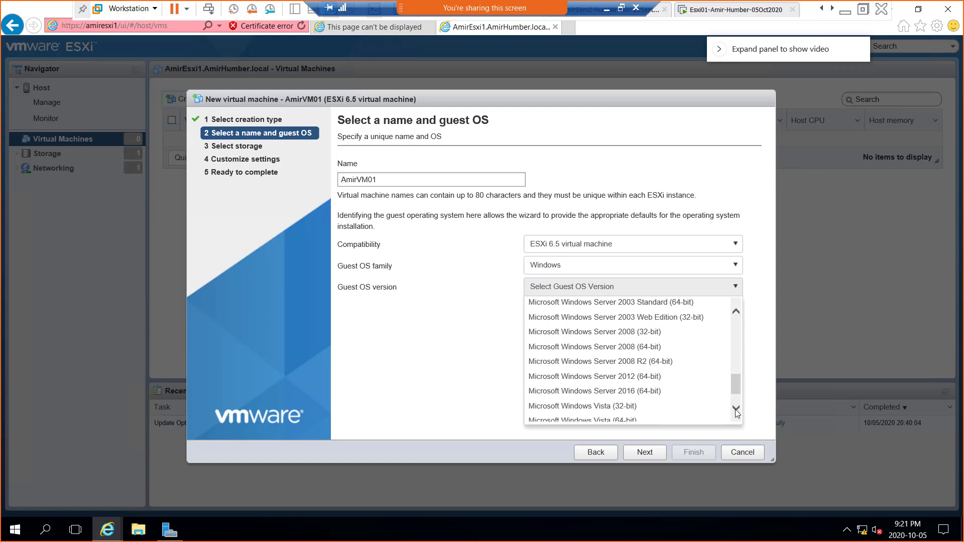
click(736, 408)
click(736, 409)
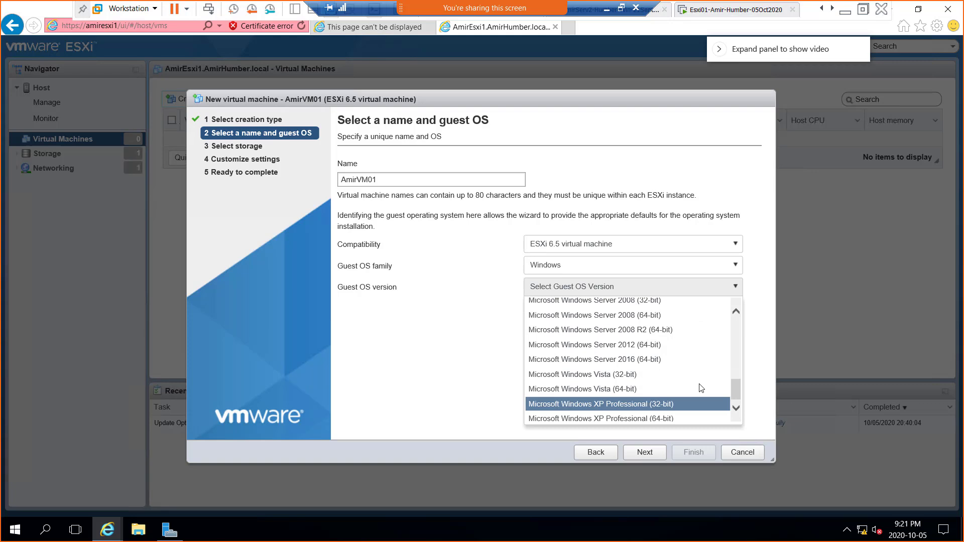
click(658, 361)
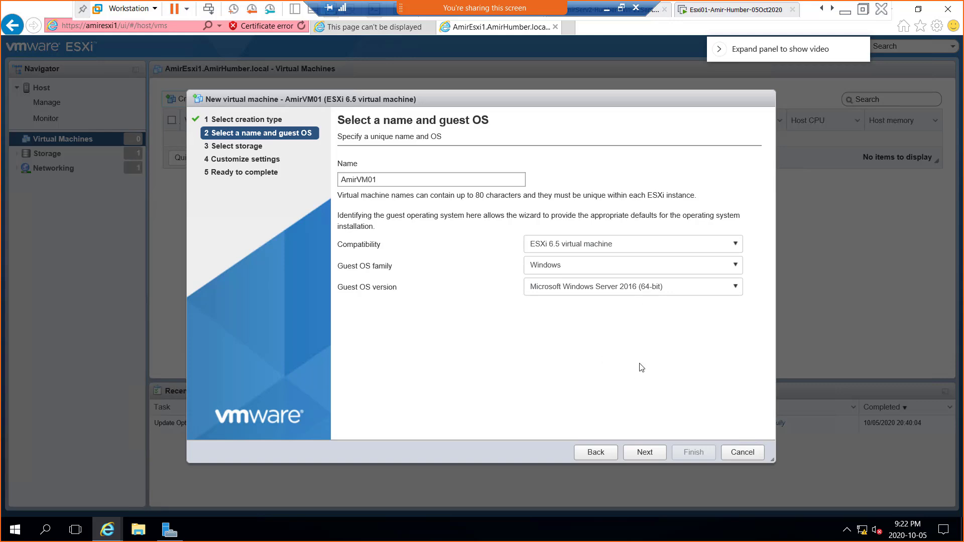
Step: Advance to the Select storage step and sketch four disk boxes below the datastore table
click(640, 453)
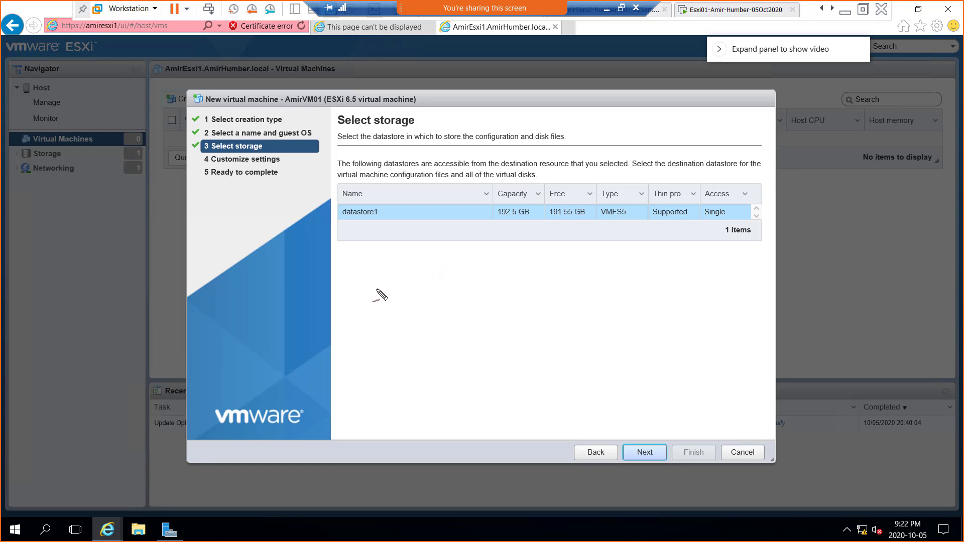
mouse_move(346, 276)
mouse_down()
mouse_move(399, 321)
mouse_move(362, 339)
mouse_move(339, 299)
mouse_move(341, 280)
mouse_up()
mouse_move(400, 265)
mouse_down()
mouse_move(488, 301)
mouse_move(416, 321)
mouse_move(408, 268)
mouse_up()
mouse_move(485, 249)
mouse_down()
mouse_move(545, 267)
mouse_move(511, 307)
mouse_move(485, 257)
mouse_up()
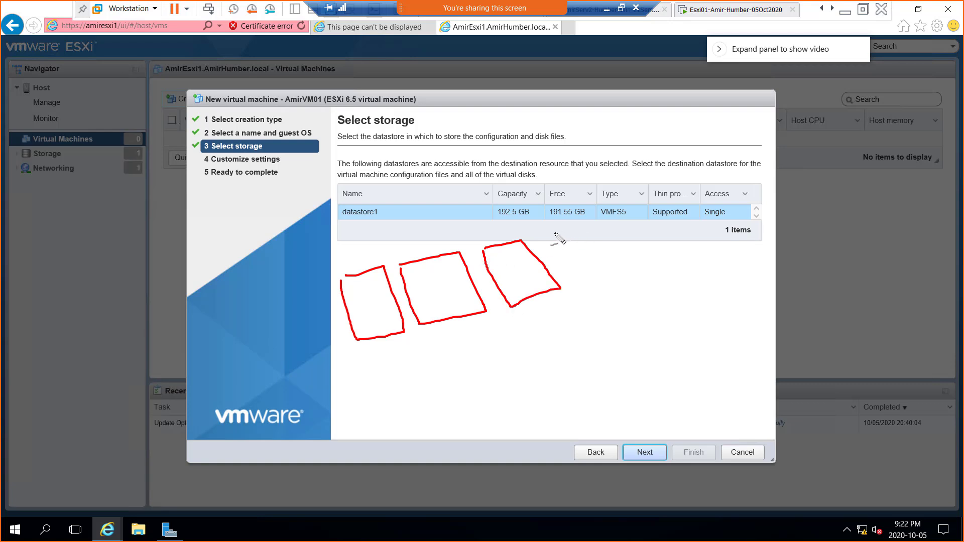
mouse_move(553, 233)
mouse_down()
mouse_move(579, 230)
mouse_move(612, 272)
mouse_move(563, 277)
mouse_move(551, 233)
mouse_up()
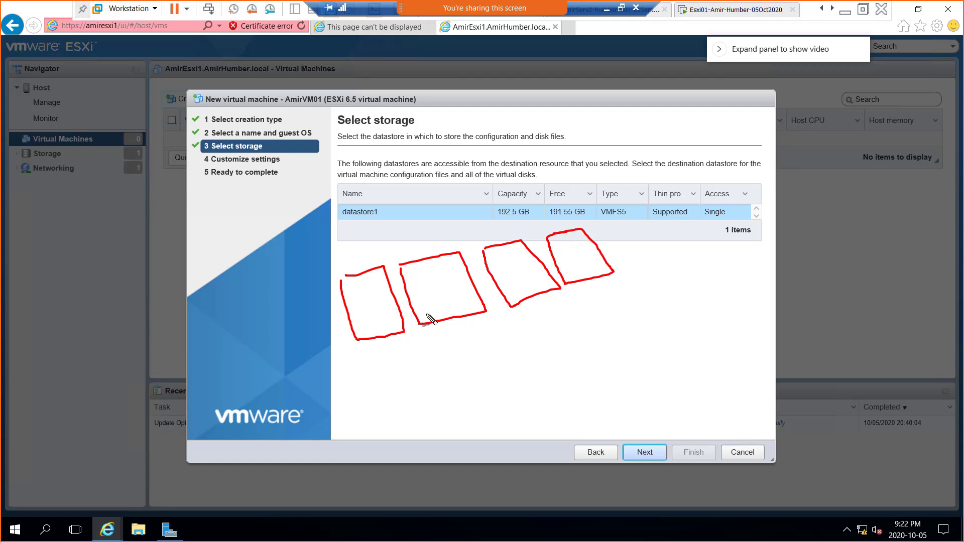
Step: Add small partition boxes to the disks and write 'phydisk' below the sketches
mouse_move(426, 315)
mouse_down()
mouse_move(444, 313)
mouse_move(448, 327)
mouse_move(434, 330)
mouse_up()
mouse_move(377, 340)
mouse_down()
mouse_move(365, 349)
mouse_move(361, 341)
mouse_up()
mouse_move(511, 295)
mouse_down()
mouse_move(534, 304)
mouse_move(514, 296)
mouse_up()
mouse_move(572, 274)
mouse_down()
mouse_move(581, 272)
mouse_move(578, 294)
mouse_move(574, 279)
mouse_up()
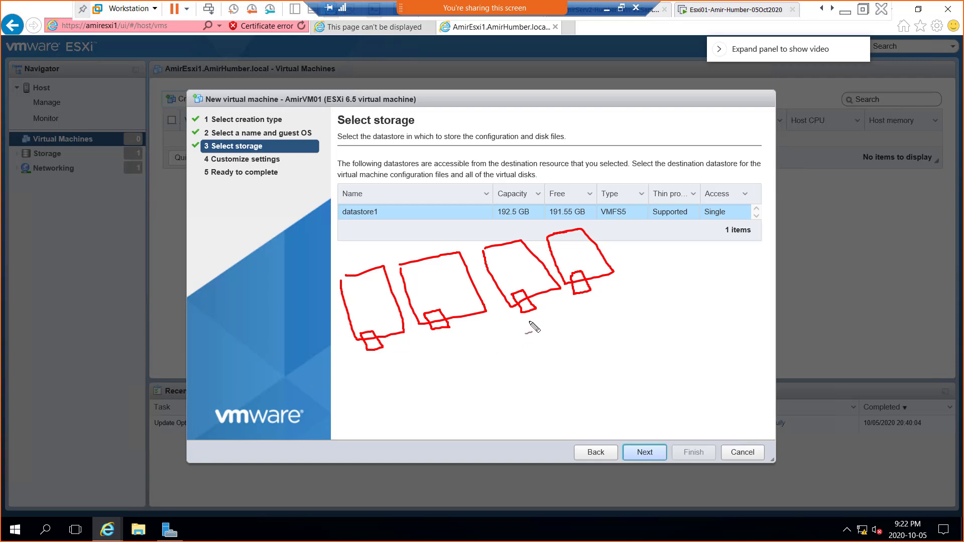
mouse_move(478, 415)
mouse_down()
mouse_move(486, 397)
mouse_move(511, 404)
mouse_move(508, 387)
mouse_move(527, 391)
mouse_move(528, 377)
mouse_move(547, 374)
mouse_up()
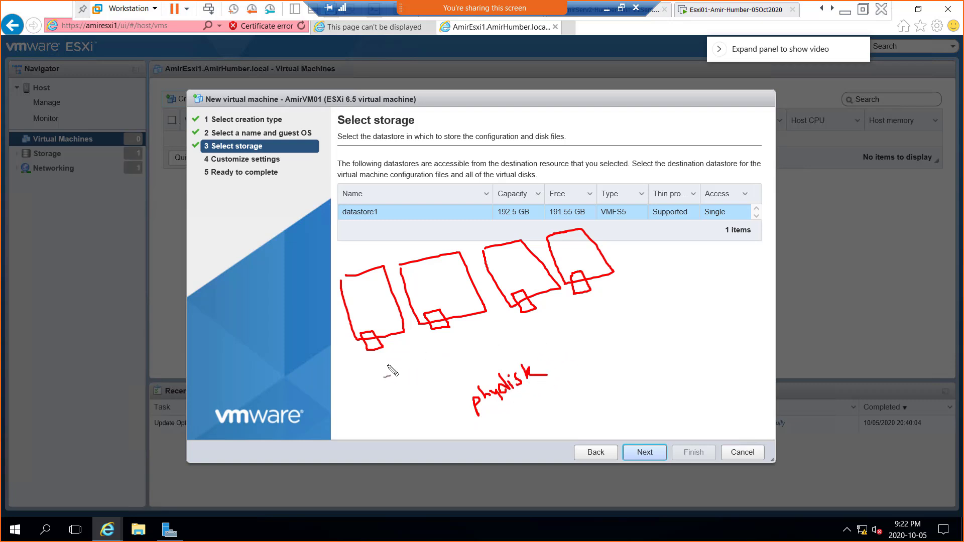
Step: Draw arrows beneath each of the four disk boxes
drag(378, 357, 391, 364)
drag(444, 338, 456, 351)
drag(533, 316, 536, 332)
drag(581, 300, 587, 311)
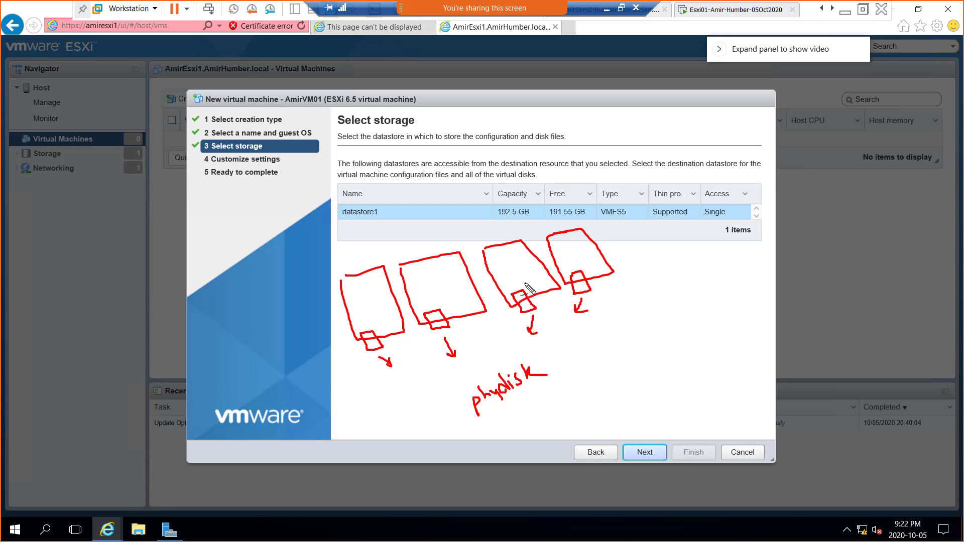
Step: In blue, arrow into the third disk's partition, write 'vmfs', underline datastore1, and circle the partition
drag(518, 262, 517, 280)
drag(555, 354, 562, 352)
mouse_move(481, 337)
mouse_down()
mouse_move(501, 321)
mouse_move(503, 329)
mouse_move(511, 322)
mouse_move(506, 333)
mouse_up()
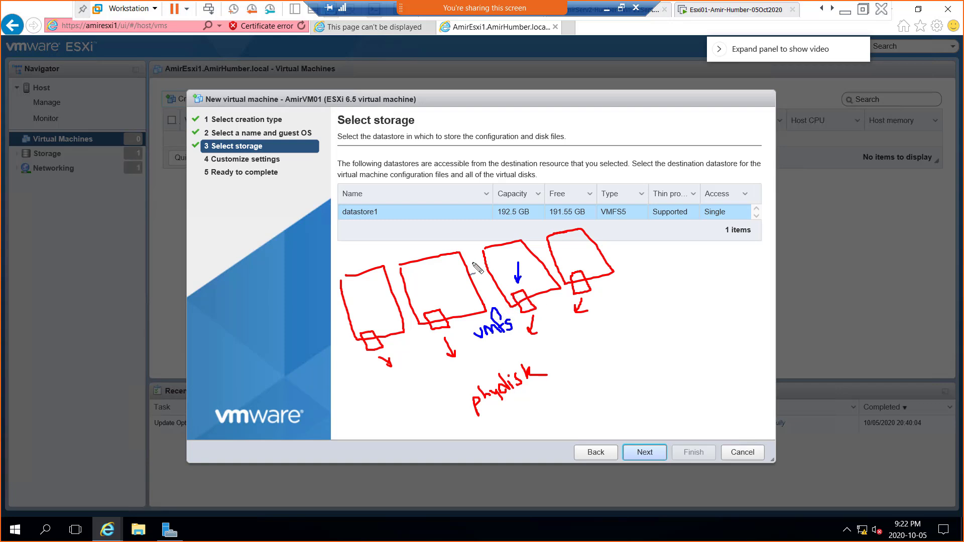
drag(340, 219, 390, 222)
mouse_move(502, 284)
mouse_down()
mouse_move(508, 302)
mouse_move(526, 300)
mouse_move(531, 287)
mouse_move(501, 287)
mouse_move(506, 301)
mouse_up()
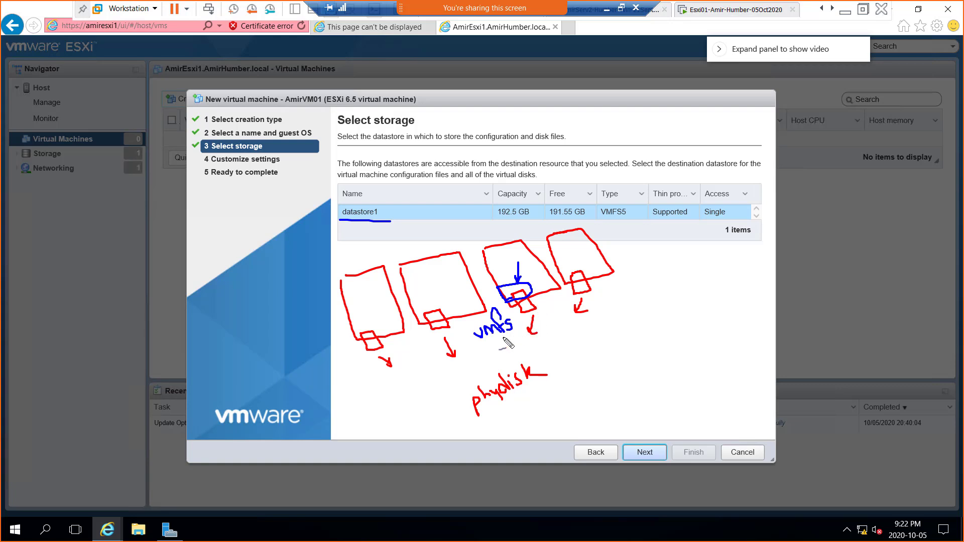
Step: Link 'vmfs' to a 'vmware file system' note and arrow the circled partition toward 'datastore'
mouse_move(499, 340)
mouse_down()
mouse_move(647, 370)
mouse_move(723, 331)
mouse_move(730, 317)
mouse_move(721, 323)
mouse_up()
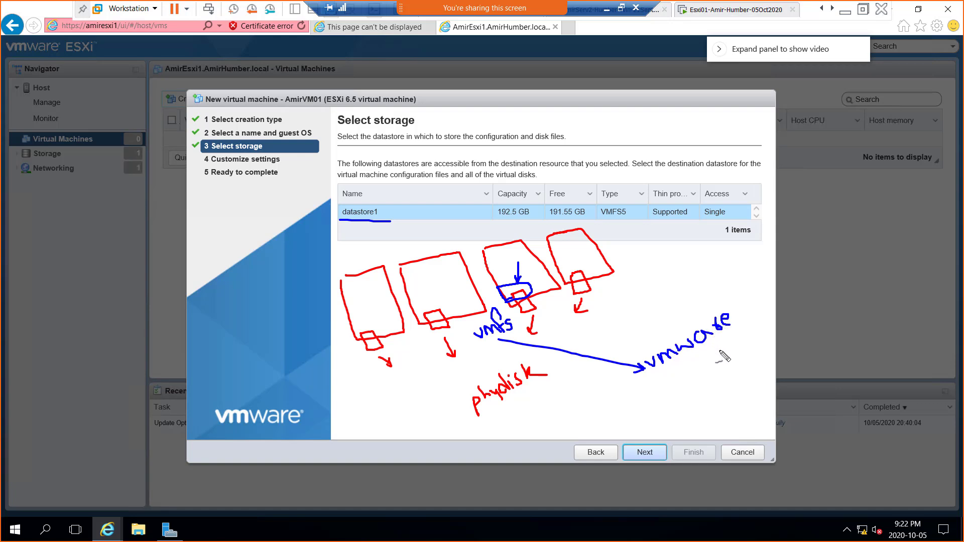
click(747, 324)
mouse_move(728, 291)
mouse_down()
mouse_move(744, 311)
mouse_move(791, 290)
mouse_up()
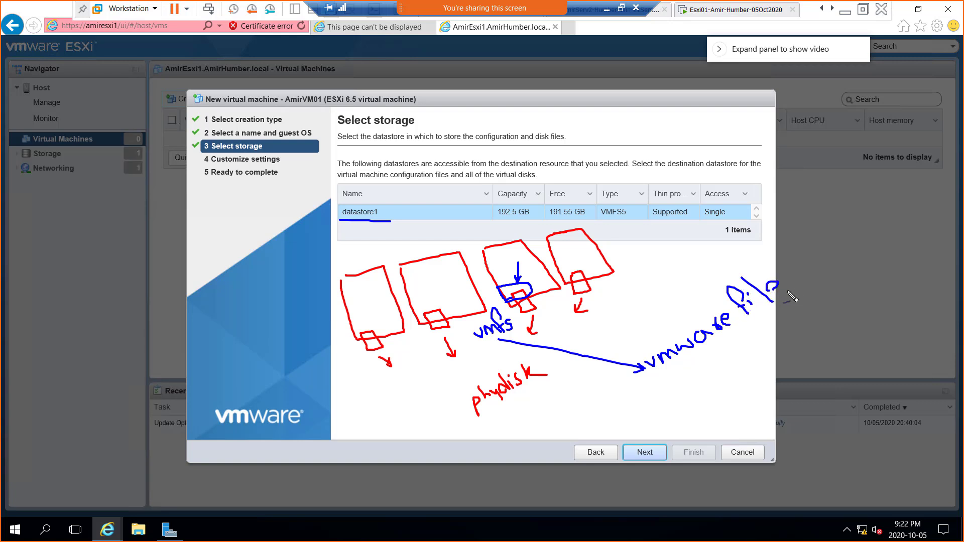
mouse_move(677, 372)
mouse_down()
mouse_move(670, 387)
mouse_move(694, 388)
mouse_move(695, 373)
mouse_move(731, 349)
mouse_move(739, 357)
mouse_move(755, 345)
mouse_up()
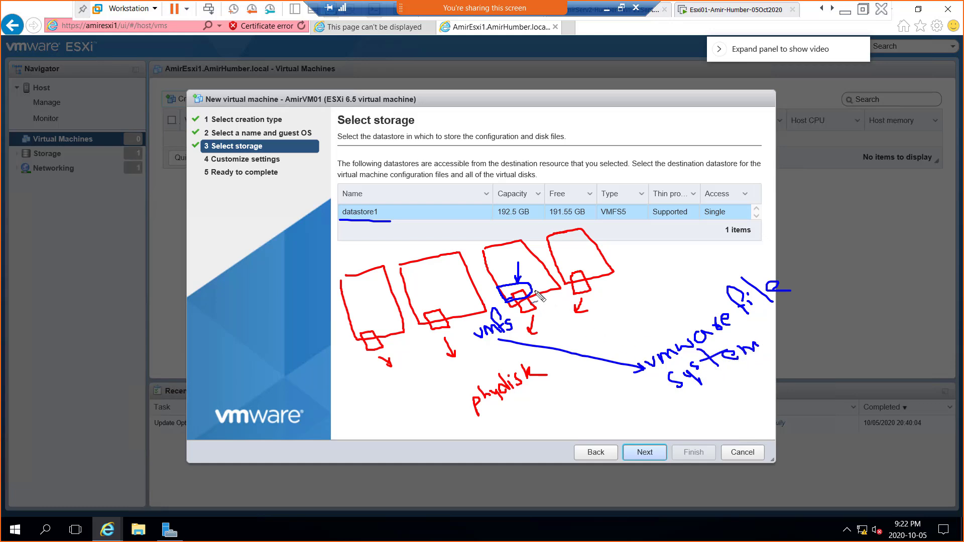
mouse_move(536, 294)
mouse_down()
mouse_move(624, 311)
mouse_move(685, 285)
mouse_move(700, 256)
mouse_move(708, 274)
mouse_move(712, 257)
mouse_move(737, 245)
mouse_up()
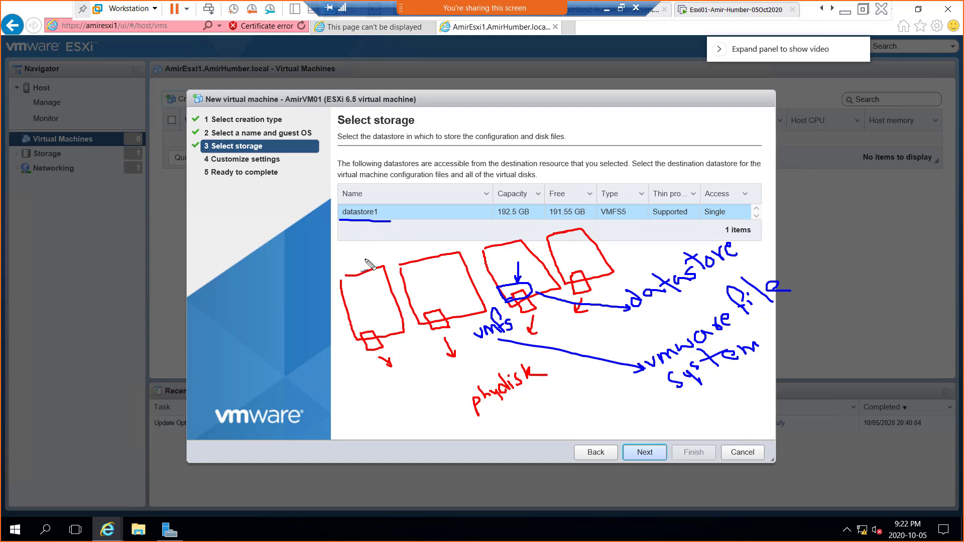
Step: Point blue arrows at datastore1, circle its VMFS5 type, and snip the annotated storage page
drag(366, 261, 360, 234)
key(ctrl+z)
drag(389, 175, 372, 202)
mouse_move(281, 182)
mouse_down()
mouse_move(326, 204)
mouse_move(310, 206)
mouse_up()
mouse_move(597, 216)
mouse_down()
mouse_move(637, 215)
mouse_move(595, 205)
mouse_up()
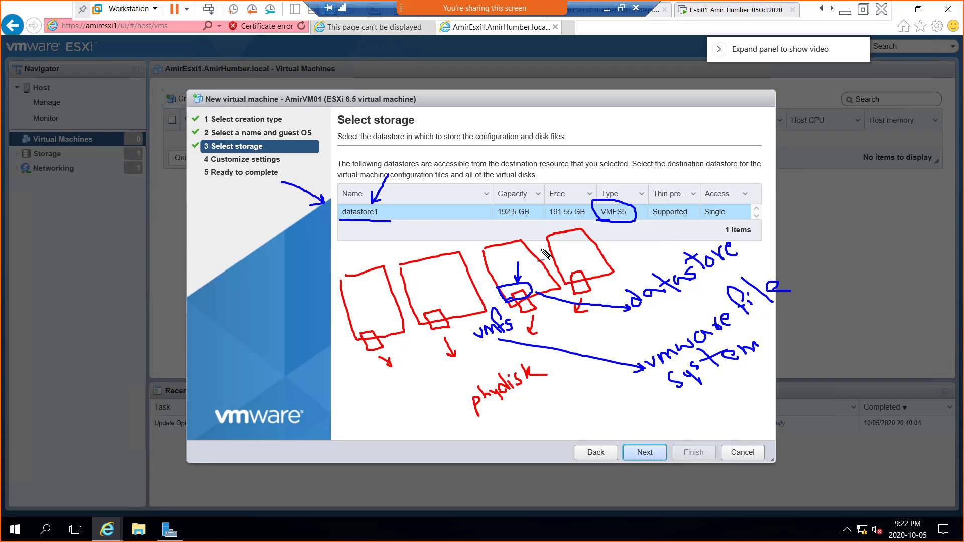
key(super+shift+s)
drag(100, 8, 866, 470)
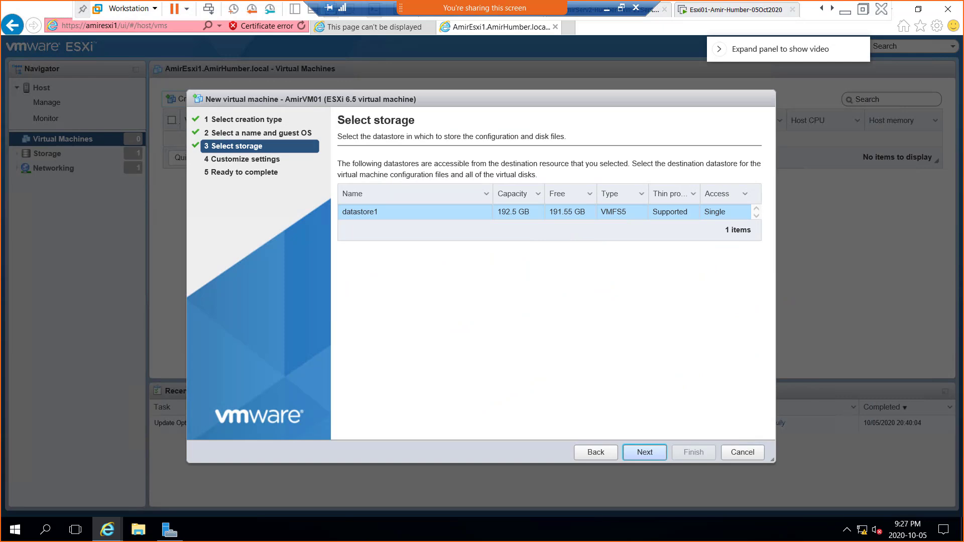
Step: Switch to the OneNote Week 4 notes page holding the annotated storage snip
key(alt+Tab)
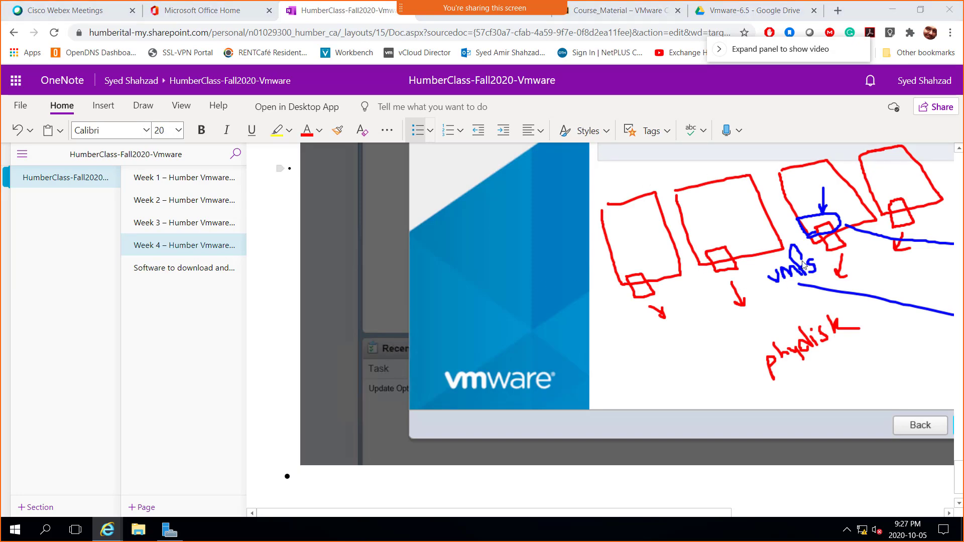
Step: Switch back from OneNote to the ESXi wizard's Select storage step
key(alt+Tab)
key(Tab)
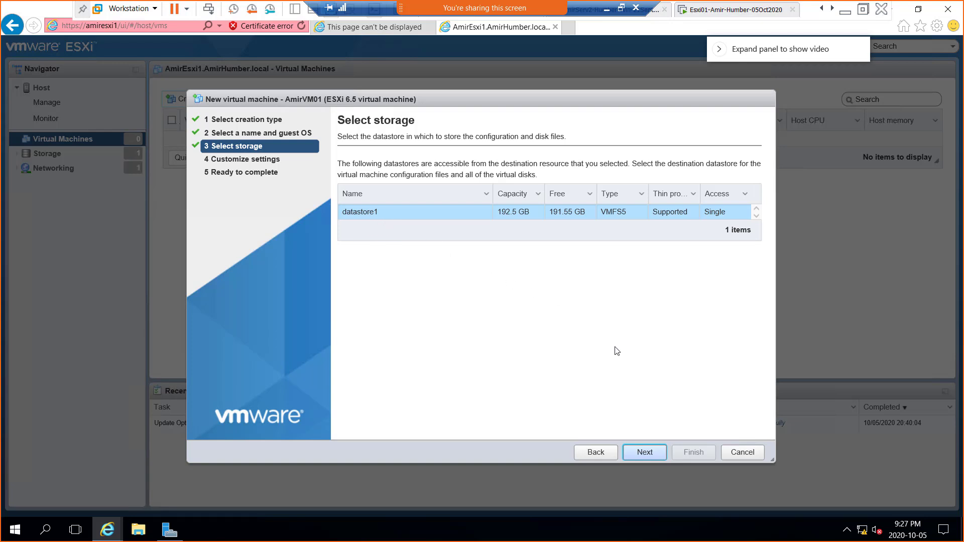
Step: Keep datastore1 and advance to Customize settings showing 1 CPU, 4096 MB memory, 40 GB disk
click(646, 454)
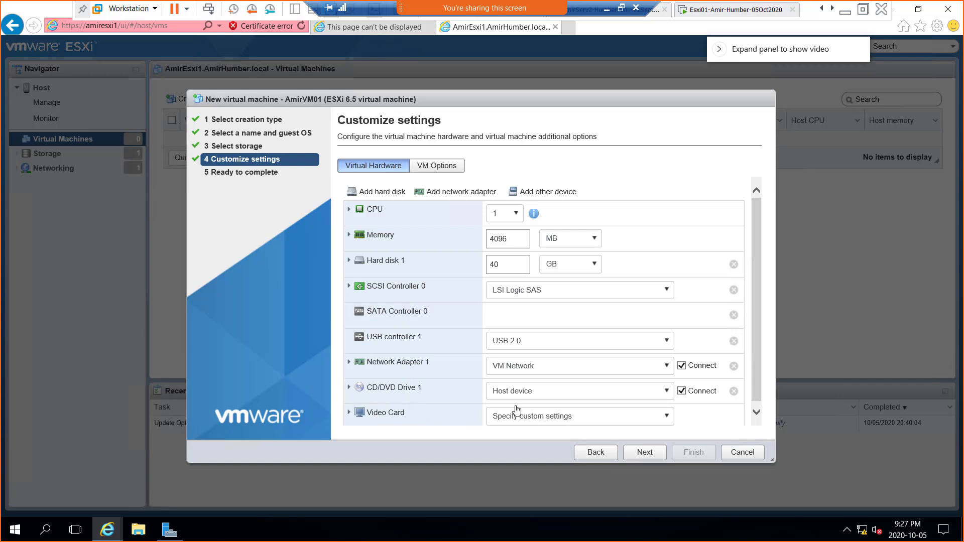
Step: Expand AmirVM01's CPU section and review it: 1 CPU, 1 core per socket, Unlimited limit, Normal shares
scroll(517, 410, down, 1)
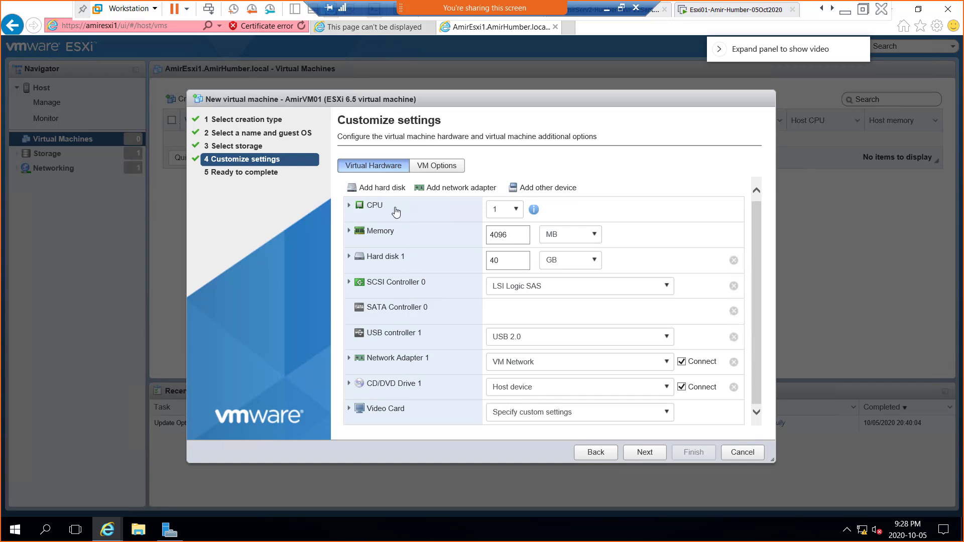
click(350, 206)
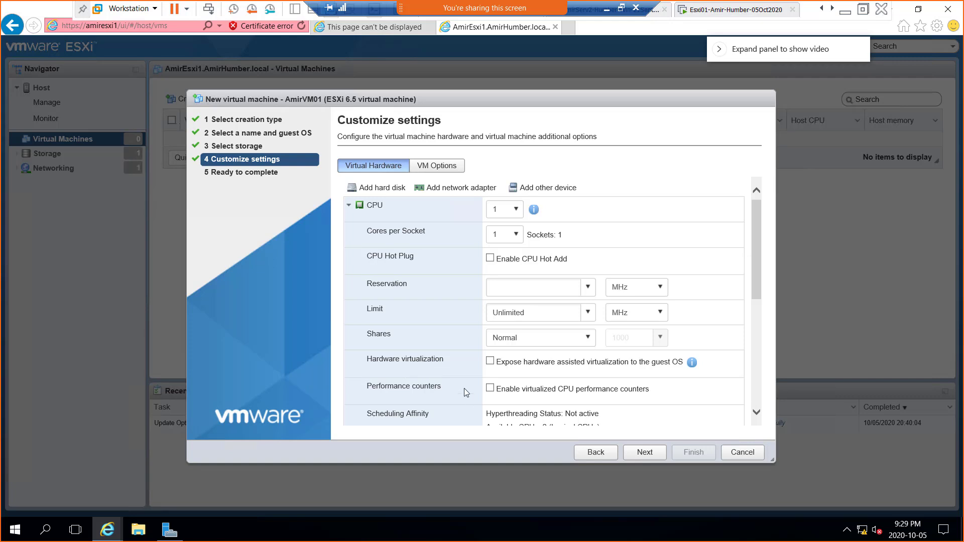
scroll(463, 392, down, 3)
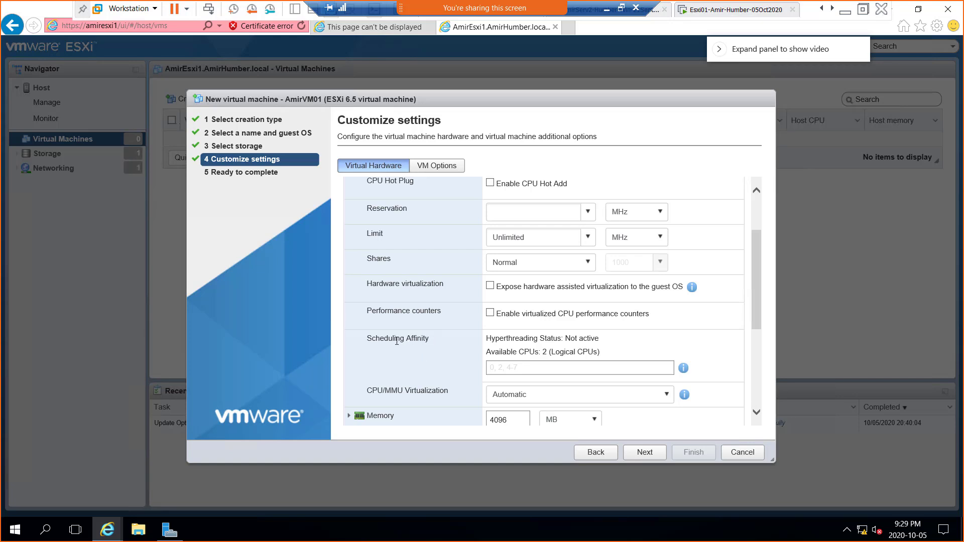
scroll(430, 344, down, 1)
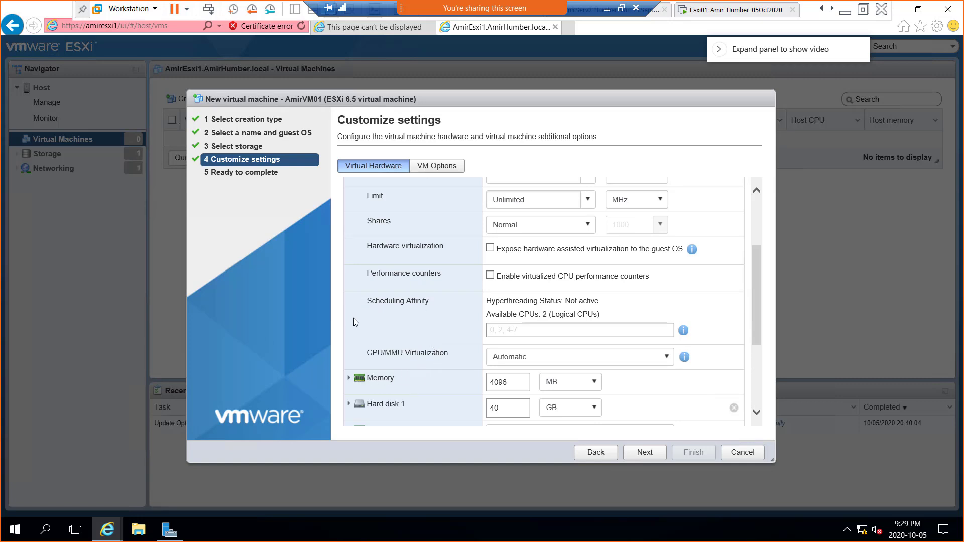
scroll(360, 281, up, 3)
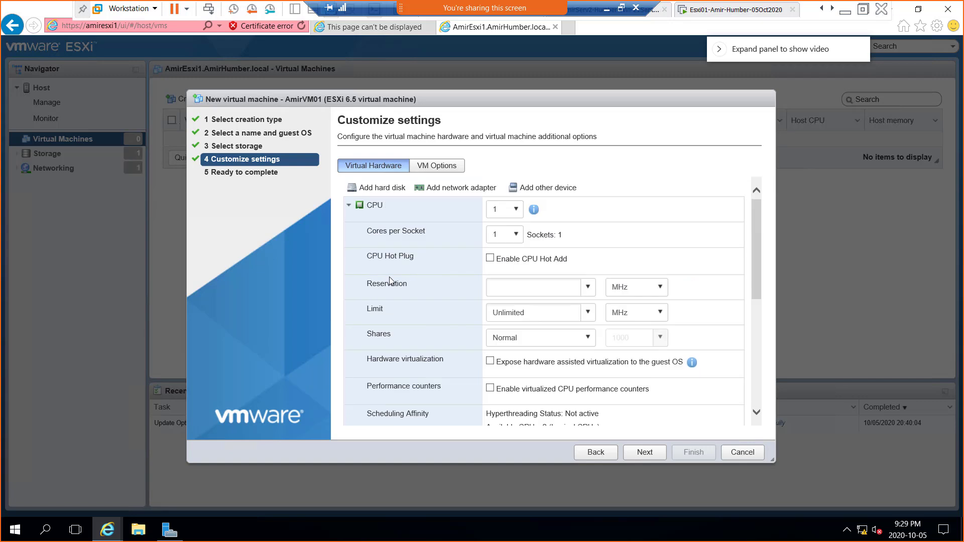
Step: Collapse the CPU section and replace the 4096 MB memory value with 1024 MB
click(349, 210)
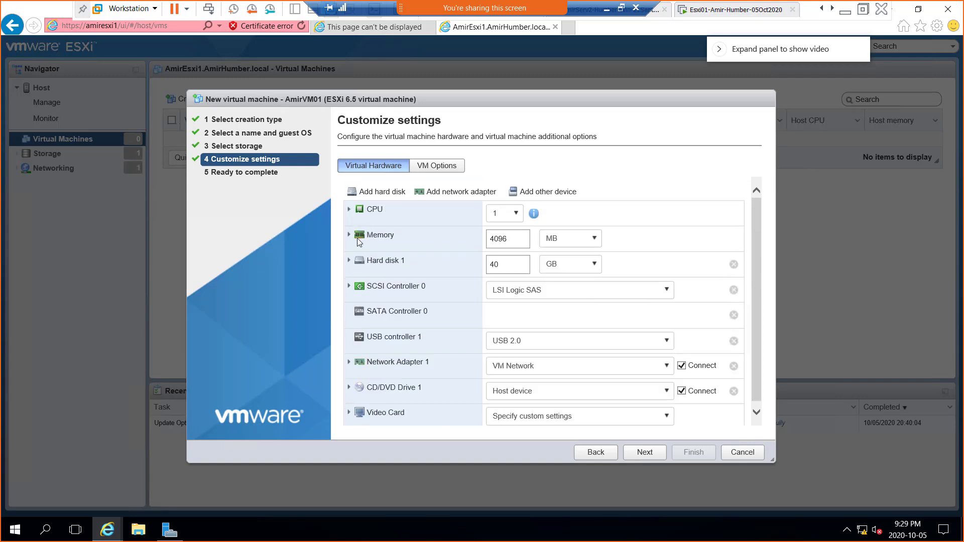
double_click(507, 238)
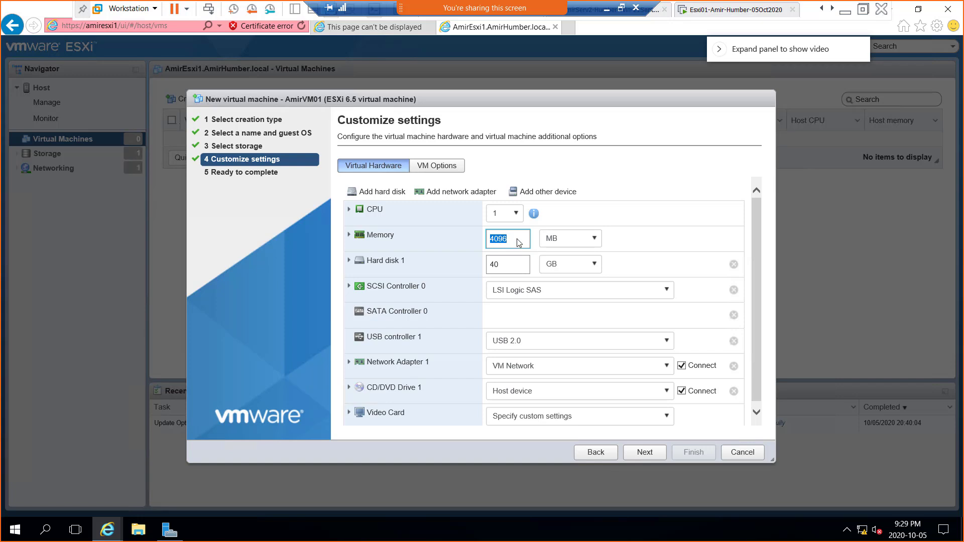
text(1024)
Step: Expand Memory to confirm 1024 MB RAM, no reservation, and Memory Hot Plug disabled
click(350, 235)
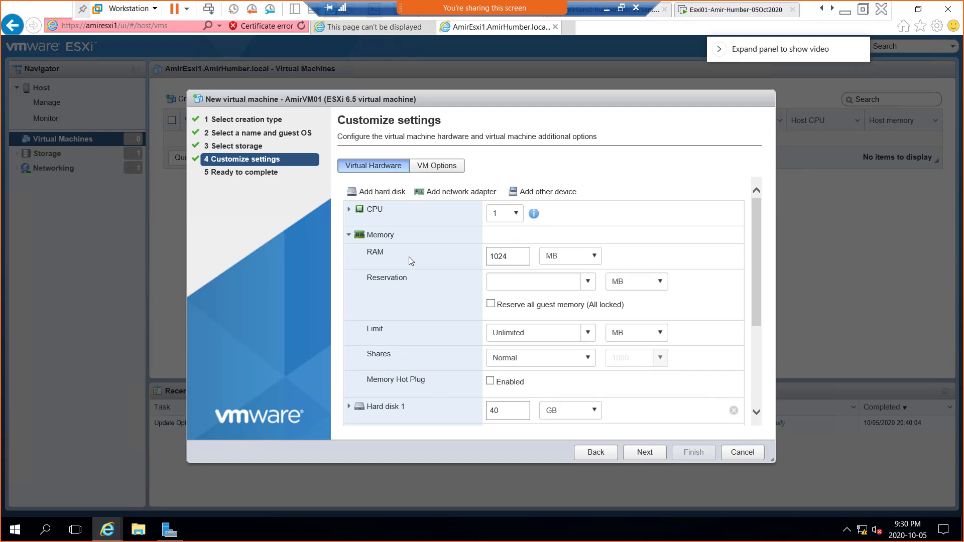
scroll(400, 338, down, 1)
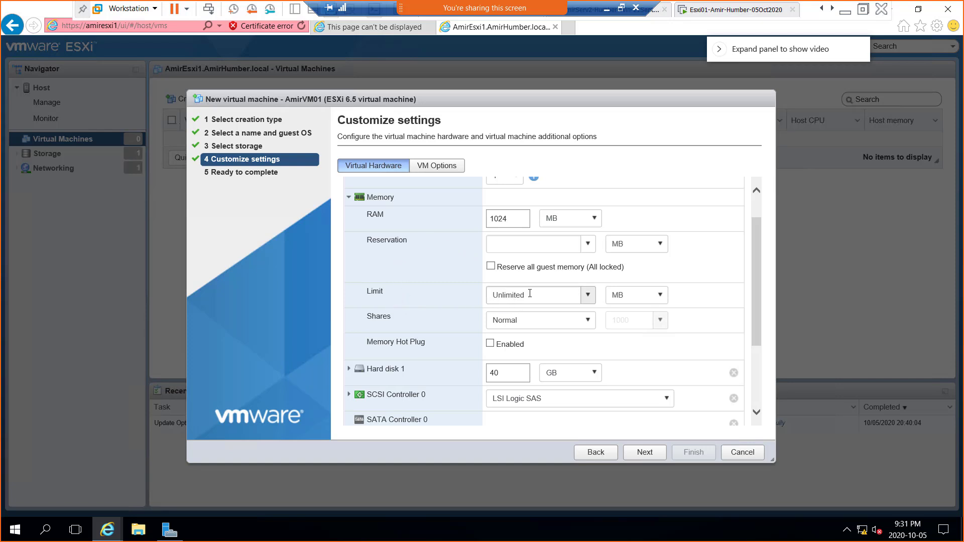
Step: Try 2084 as the memory limit, clear it to leave the limit empty, then collapse Memory
drag(528, 293, 487, 294)
click(588, 296)
click(588, 295)
text(2084)
click(573, 295)
click(349, 197)
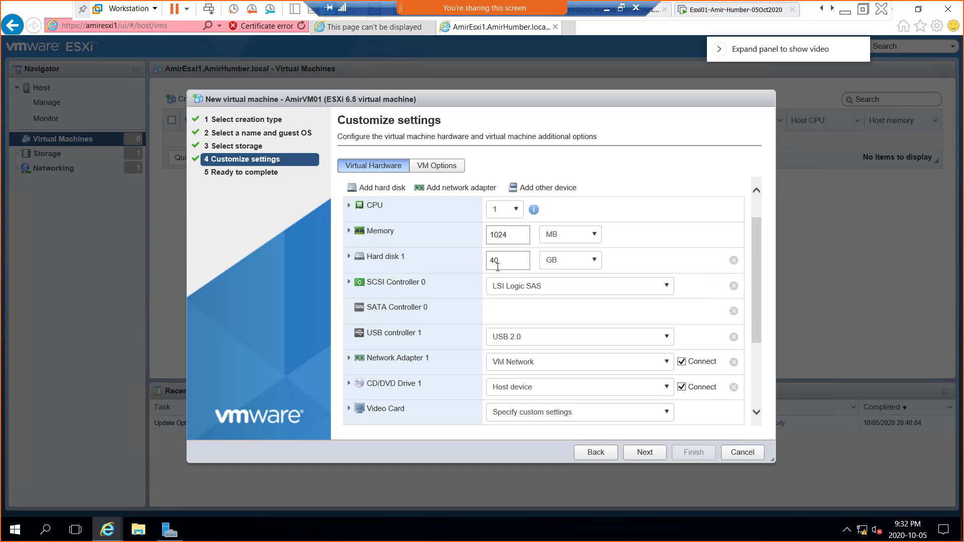
Step: Expand Hard disk 1 to show its 40 GB size, datastore1 location and provisioning options
click(348, 256)
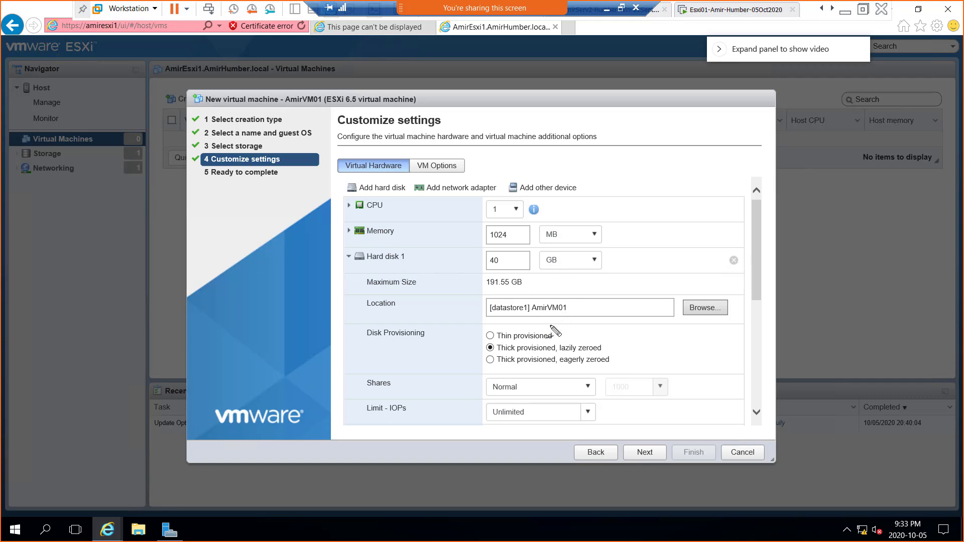
Step: Tick Thin provisioned and annotate it with a 'slow, saves space' list
drag(553, 328, 575, 306)
mouse_move(617, 255)
mouse_down()
mouse_move(615, 271)
mouse_move(658, 231)
mouse_up()
click(622, 289)
mouse_move(624, 279)
mouse_down()
mouse_move(646, 276)
mouse_move(686, 226)
mouse_move(694, 235)
mouse_move(723, 214)
mouse_up()
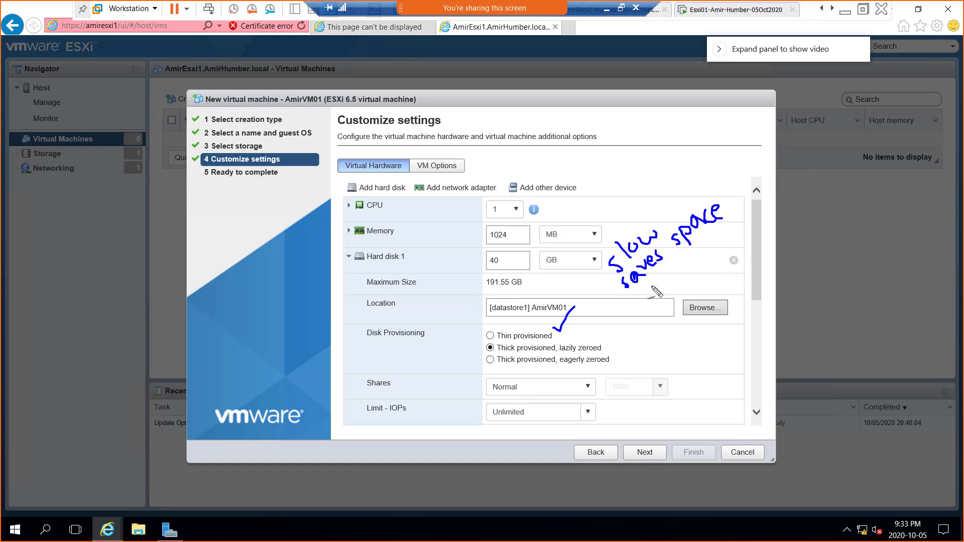
mouse_move(605, 297)
mouse_down()
mouse_move(614, 292)
mouse_move(602, 275)
mouse_up()
Step: Underline Thick provisioned lazily zeroed, write 'Format' beside it, and circle the 40 GB size
mouse_move(578, 354)
mouse_down()
mouse_move(633, 336)
mouse_move(640, 321)
mouse_move(645, 335)
mouse_move(662, 313)
mouse_move(675, 321)
mouse_move(696, 304)
mouse_move(687, 282)
mouse_up()
drag(639, 356, 646, 353)
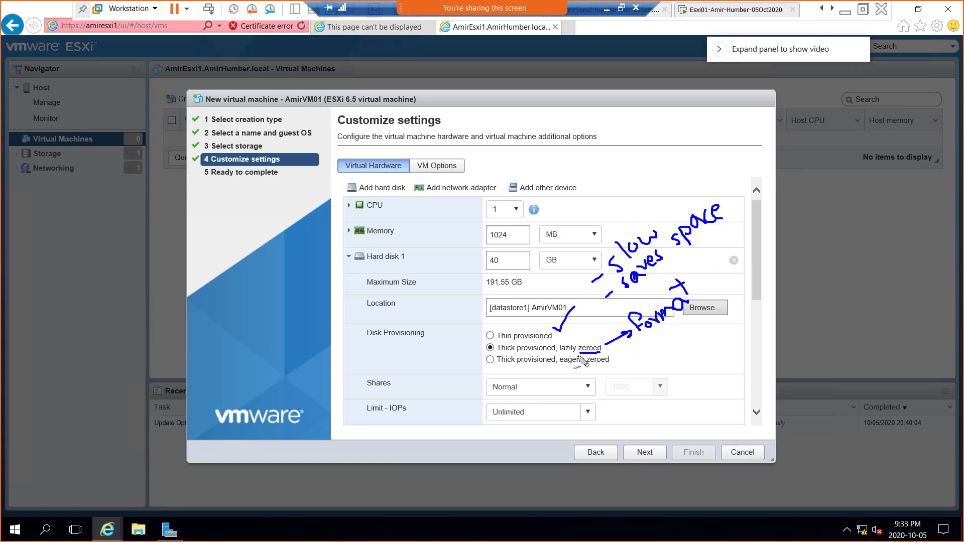
drag(560, 353, 577, 353)
drag(500, 354, 555, 354)
mouse_move(501, 252)
mouse_down()
mouse_move(494, 269)
mouse_move(500, 251)
mouse_up()
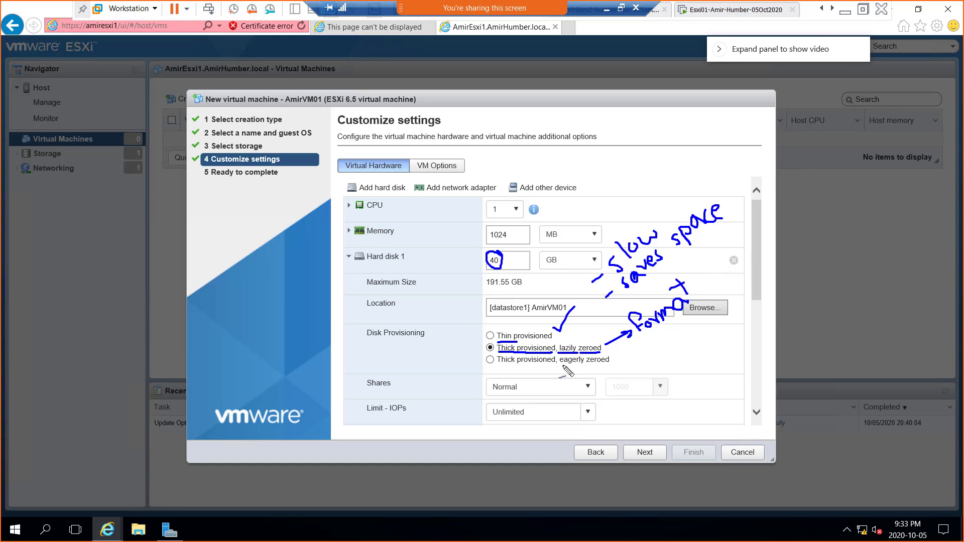
Step: Underline 'eagerly zeroed' and sketch two disk boxes beside the provisioning options
drag(559, 366, 597, 368)
mouse_move(700, 335)
mouse_down()
mouse_move(779, 325)
mouse_move(748, 355)
mouse_move(707, 353)
mouse_up()
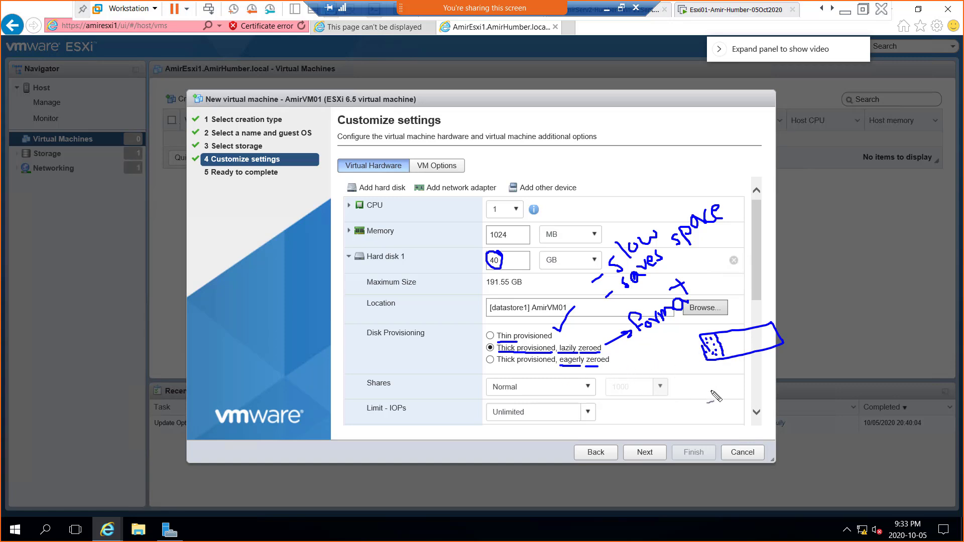
mouse_move(704, 404)
mouse_down()
mouse_move(696, 387)
mouse_move(777, 383)
mouse_move(784, 402)
mouse_move(705, 408)
mouse_up()
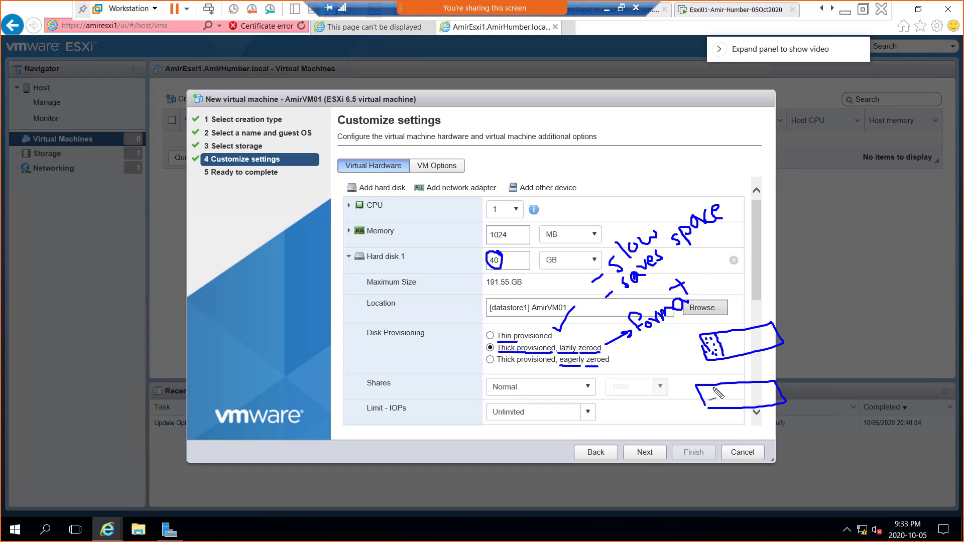
Step: Fill the lower disk box with dots to illustrate the zeroing
click(732, 389)
click(754, 388)
click(771, 395)
click(760, 394)
click(751, 400)
click(739, 397)
drag(729, 400, 726, 399)
Step: Write an IOPS note with arrows and a tick pointing to the Unlimited IOPs limit
drag(610, 382, 619, 398)
mouse_move(626, 375)
mouse_down()
mouse_move(637, 383)
mouse_move(652, 370)
mouse_move(660, 380)
mouse_move(645, 356)
mouse_move(647, 378)
mouse_move(681, 357)
mouse_up()
click(651, 354)
drag(555, 387, 573, 415)
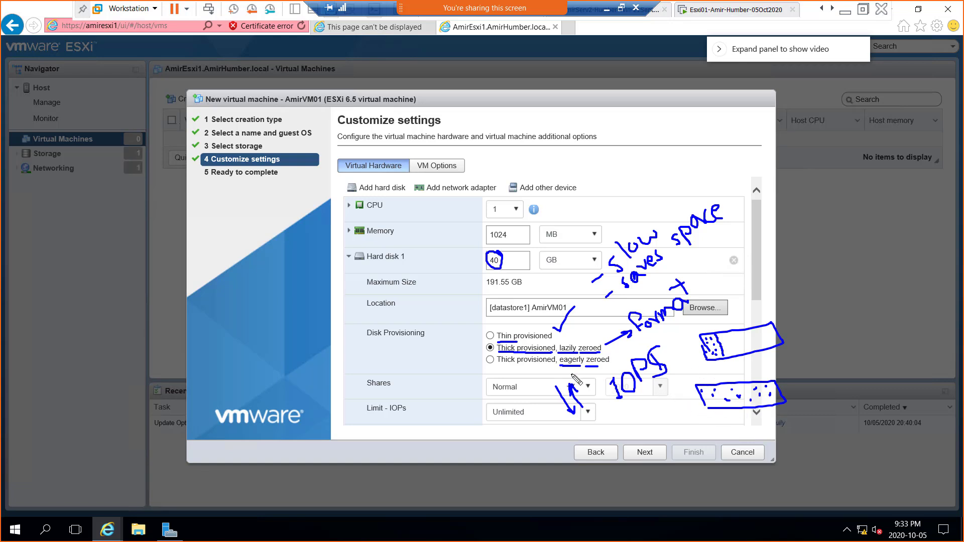
drag(538, 376, 545, 374)
mouse_move(496, 397)
mouse_down()
mouse_move(495, 414)
mouse_move(510, 417)
mouse_move(522, 407)
mouse_move(514, 390)
mouse_move(525, 401)
mouse_up()
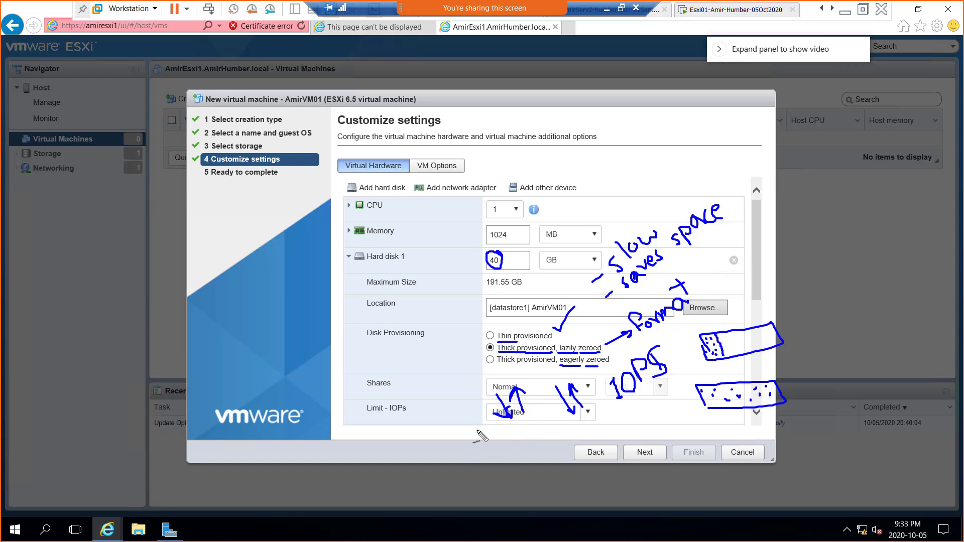
mouse_move(438, 394)
mouse_down()
mouse_move(455, 428)
mouse_move(448, 390)
mouse_move(456, 393)
mouse_up()
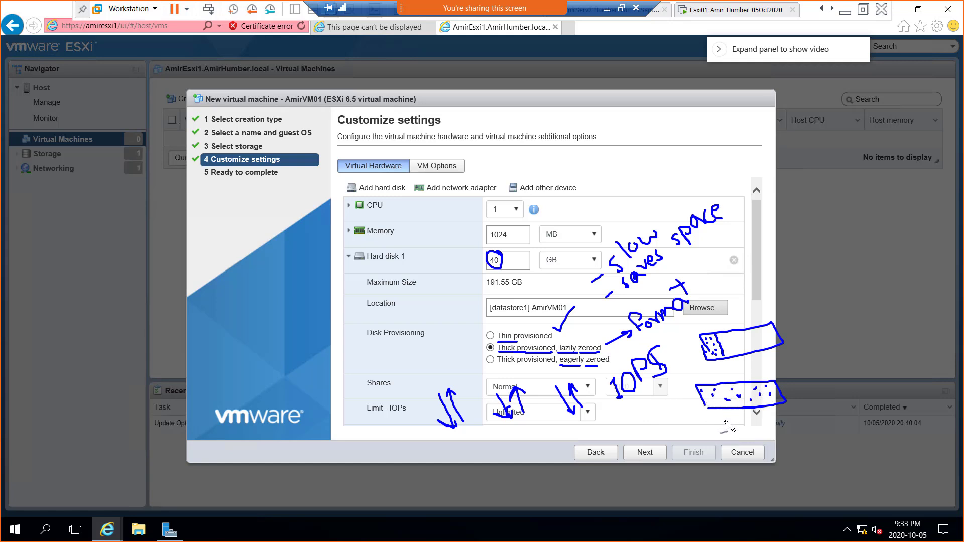
Step: Add a final ink stroke and snip the Customize settings dialog with Win+Shift+S
mouse_move(720, 412)
mouse_down()
mouse_move(729, 429)
mouse_move(733, 418)
mouse_up()
key(super+shift+s)
drag(138, 14, 843, 487)
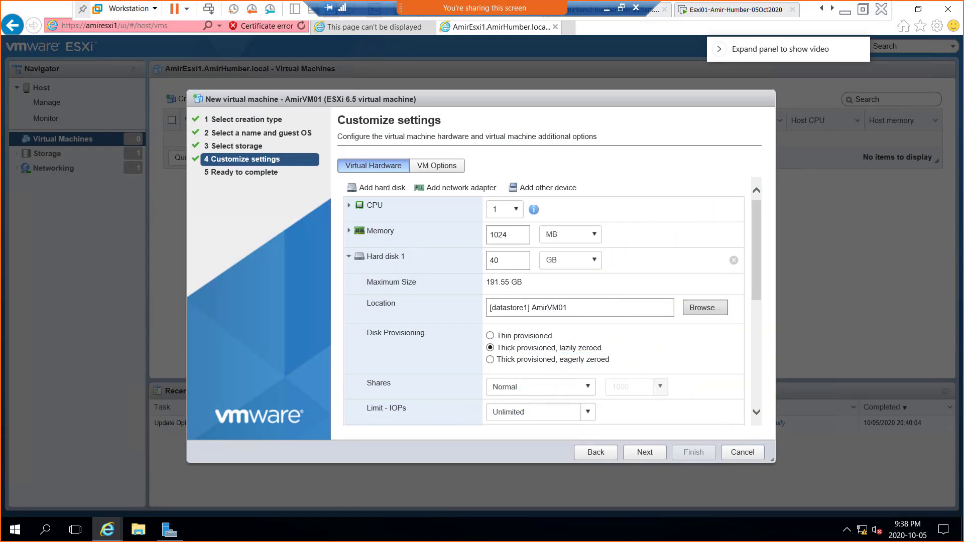
key(alt+Tab)
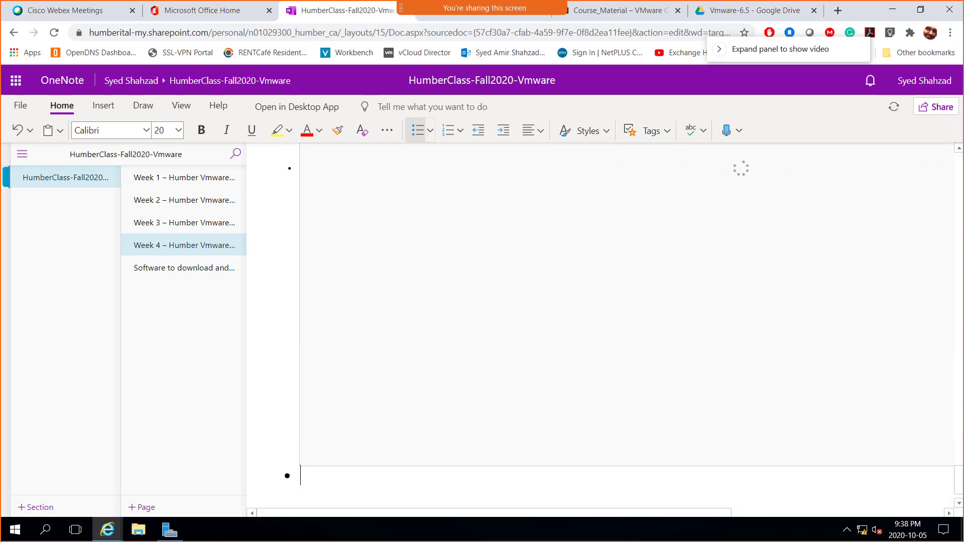
key(alt+Tab)
key(alt+Tab)
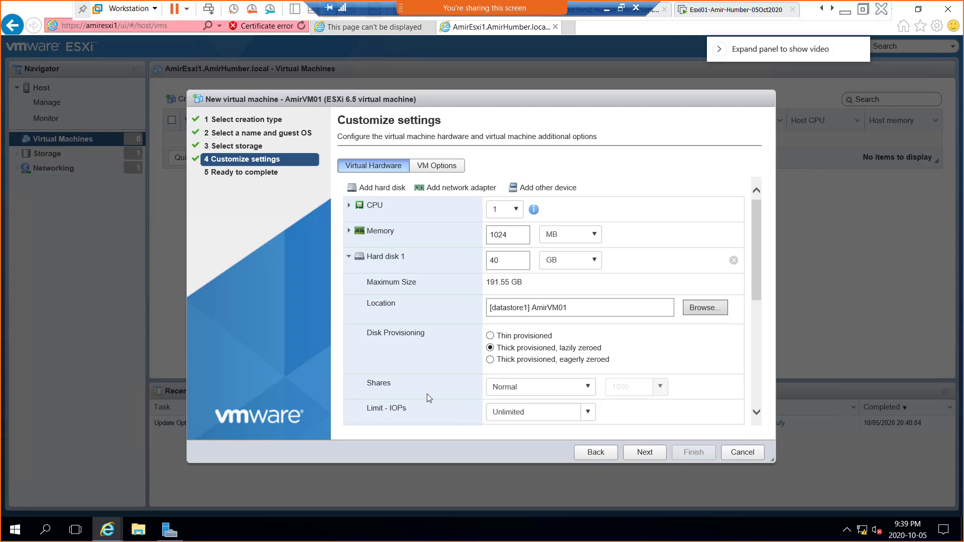
Step: Scroll down to SCSI Controller 0 and show its type list, currently LSI Logic SAS
scroll(757, 415, down, 3)
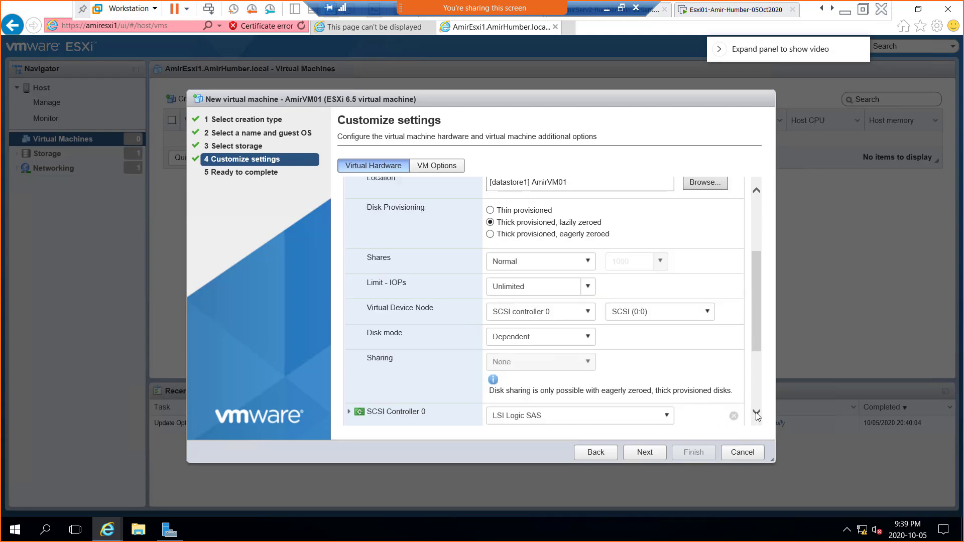
click(756, 412)
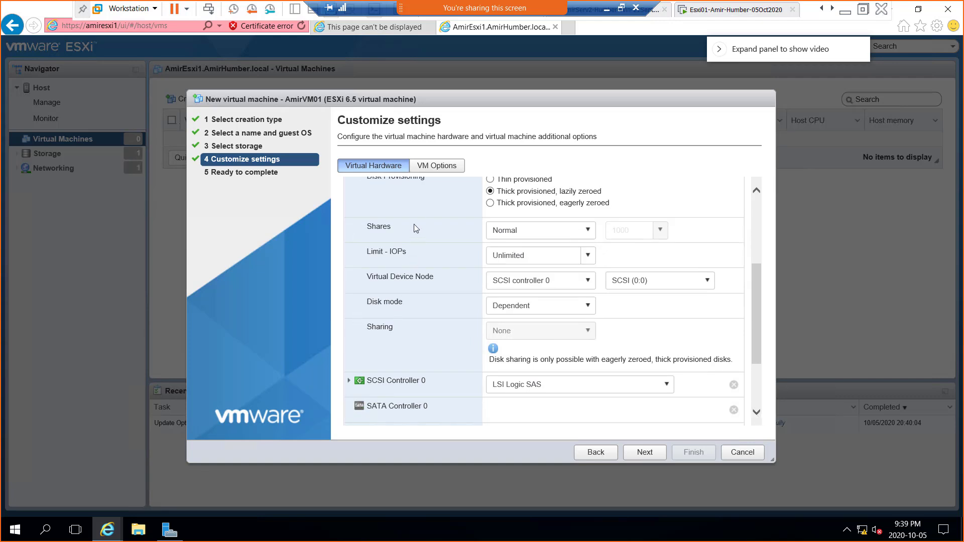
drag(754, 291, 760, 341)
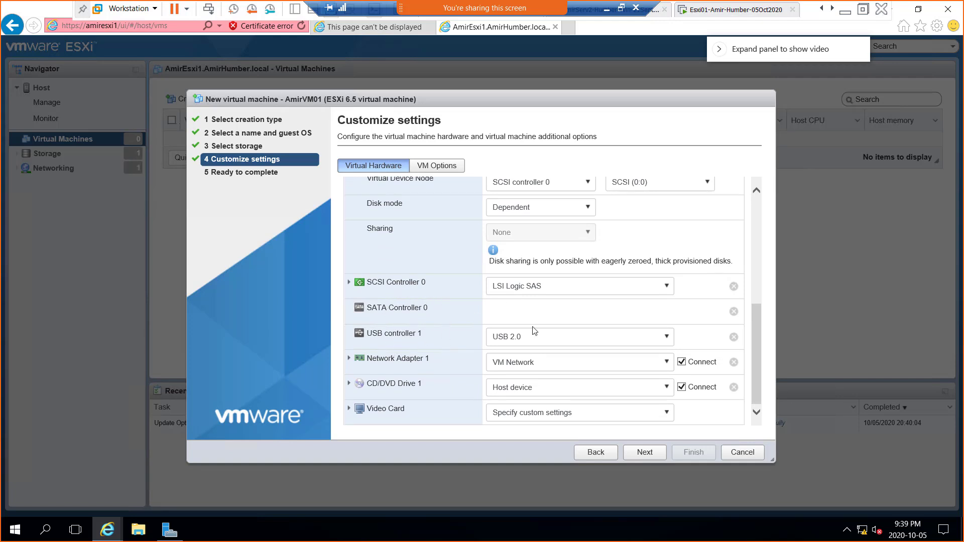
click(663, 292)
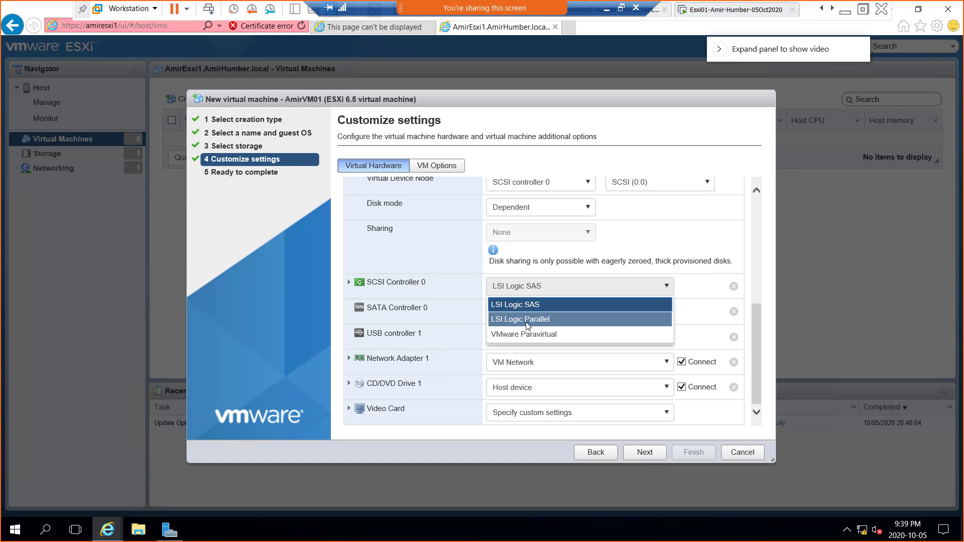
click(556, 292)
click(556, 293)
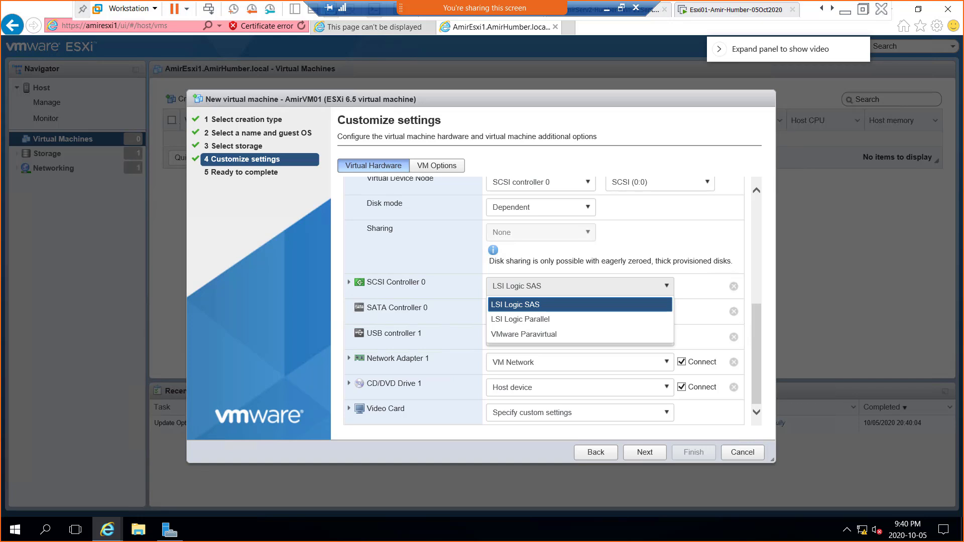
mouse_move(791, 212)
mouse_down()
mouse_move(837, 211)
mouse_move(846, 261)
mouse_move(810, 268)
mouse_move(786, 203)
mouse_up()
mouse_move(704, 205)
mouse_down()
mouse_move(723, 202)
mouse_move(734, 242)
mouse_move(698, 206)
mouse_move(709, 199)
mouse_up()
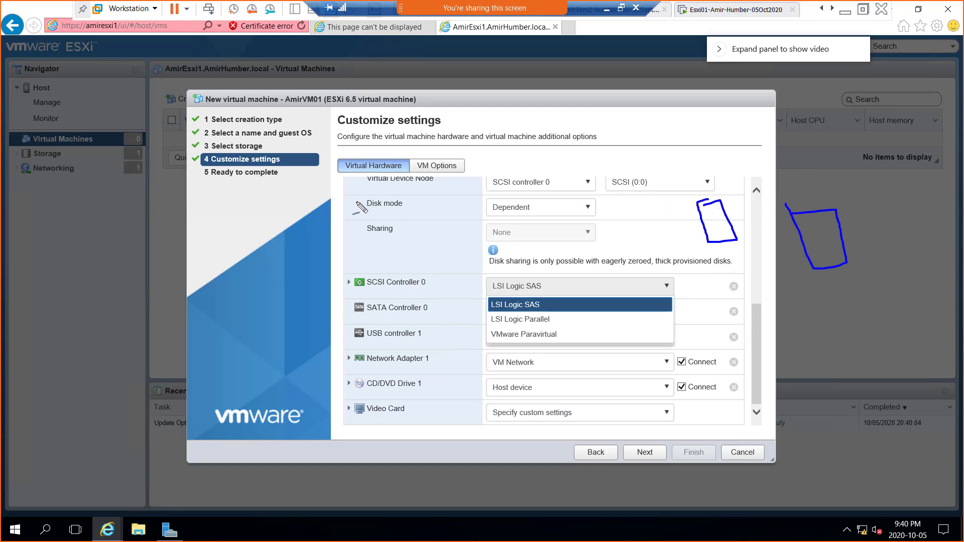
mouse_move(352, 203)
mouse_down()
mouse_move(405, 242)
mouse_move(361, 243)
mouse_move(334, 198)
mouse_move(319, 203)
mouse_move(350, 186)
mouse_move(348, 173)
mouse_move(367, 173)
mouse_move(383, 231)
mouse_move(428, 206)
mouse_move(428, 191)
mouse_move(396, 178)
mouse_move(553, 113)
mouse_move(651, 158)
mouse_move(691, 190)
mouse_up()
click(372, 215)
mouse_move(723, 269)
mouse_down()
mouse_move(752, 255)
mouse_move(725, 292)
mouse_move(733, 290)
mouse_up()
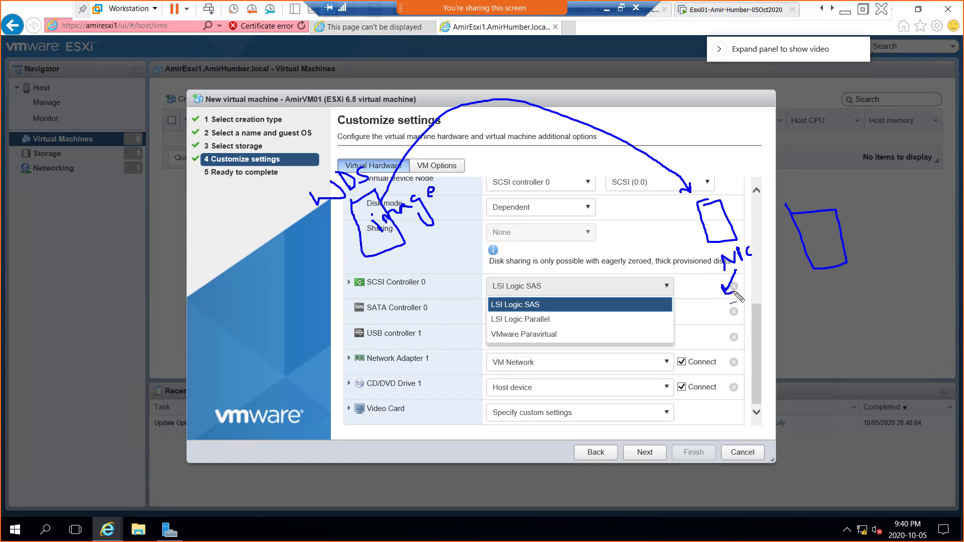
mouse_move(693, 317)
mouse_down()
mouse_move(702, 336)
mouse_move(699, 326)
mouse_move(717, 319)
mouse_move(719, 342)
mouse_up()
mouse_move(750, 299)
mouse_down()
mouse_move(733, 315)
mouse_move(751, 321)
mouse_up()
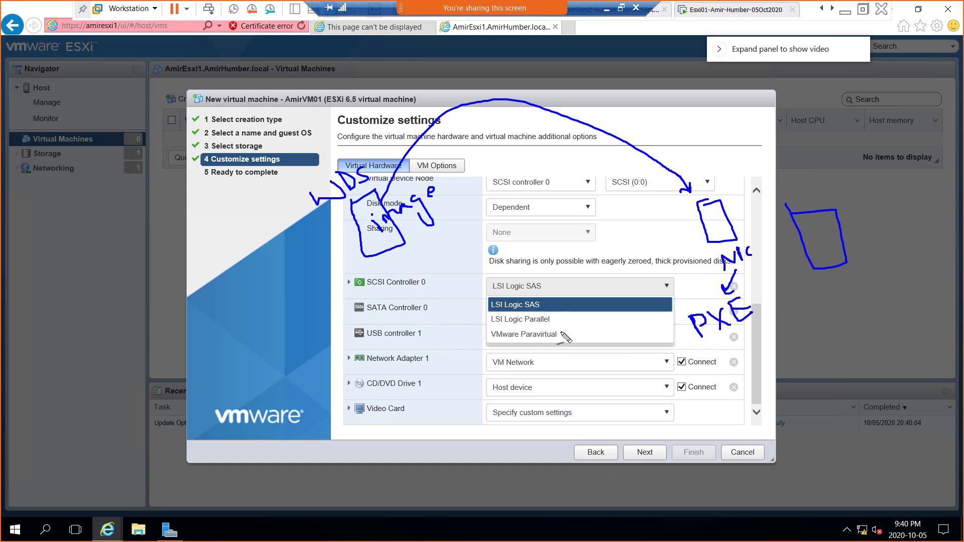
drag(558, 334, 577, 330)
Step: Clear the ink, keep LSI Logic SAS, and expand Network Adapter 1 keeping VM Network
key(e)
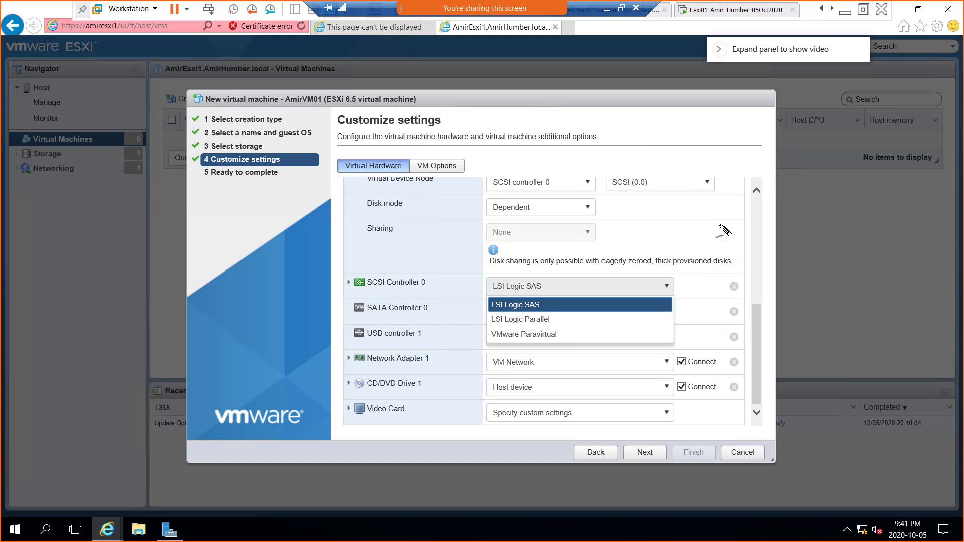
click(528, 306)
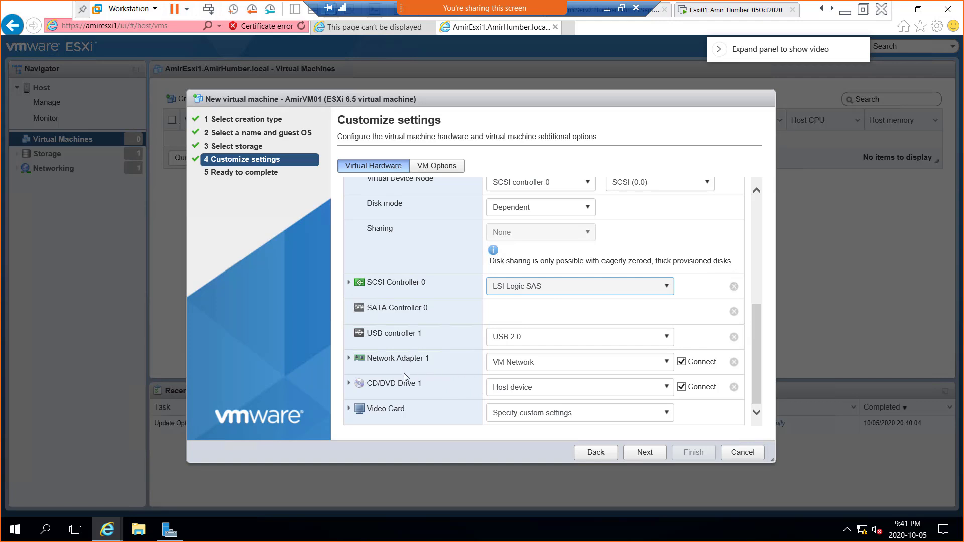
click(349, 358)
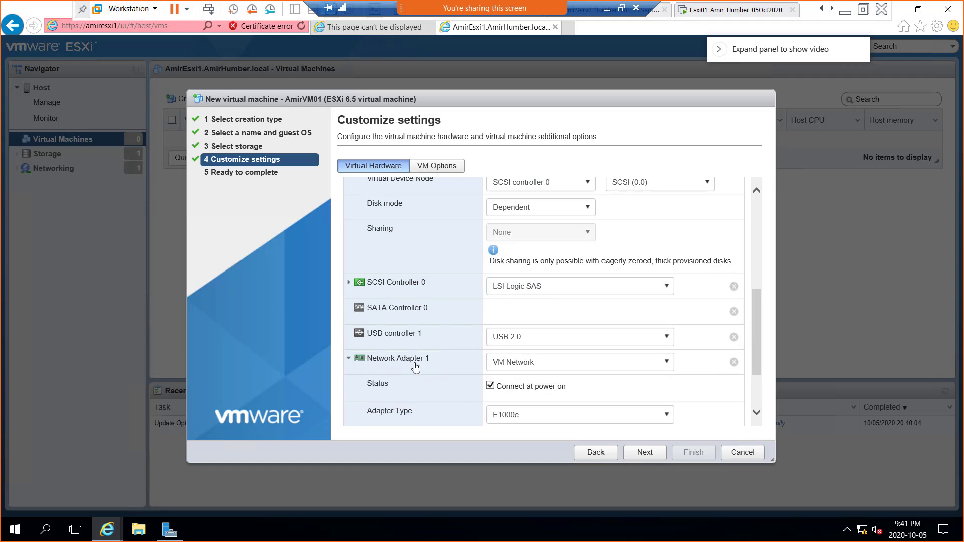
scroll(590, 363, down, 3)
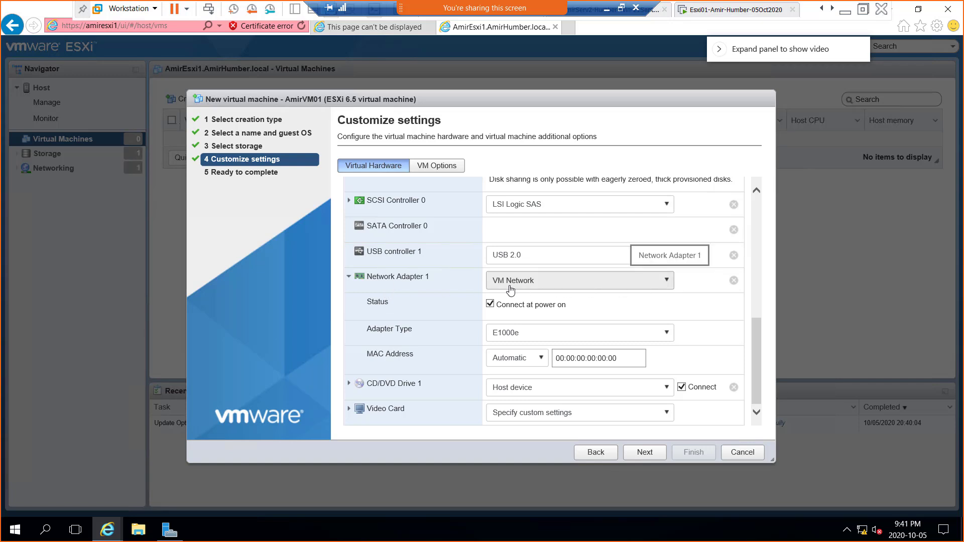
click(668, 282)
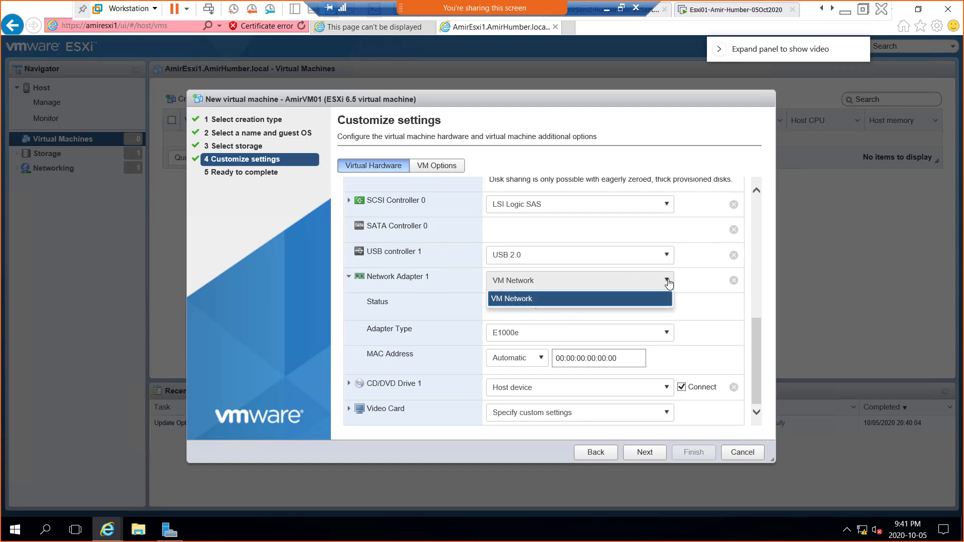
click(668, 283)
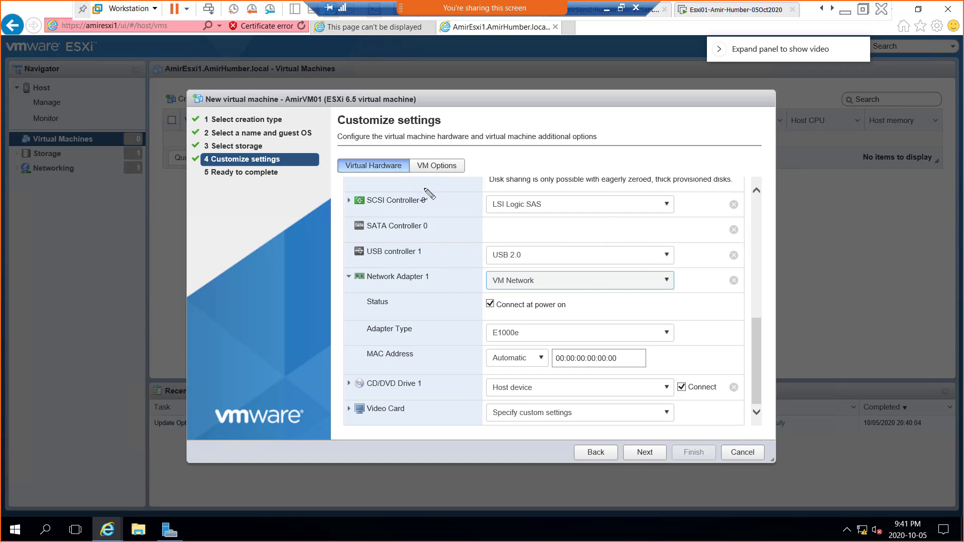
Step: Sketch host boxes labelled H1 and H2 with ports and a green link, and begin writing vSwitch
mouse_move(409, 194)
mouse_down()
mouse_move(445, 203)
mouse_move(420, 255)
mouse_move(408, 191)
mouse_move(522, 207)
mouse_move(534, 241)
mouse_move(472, 230)
mouse_move(463, 186)
mouse_up()
drag(421, 271, 444, 287)
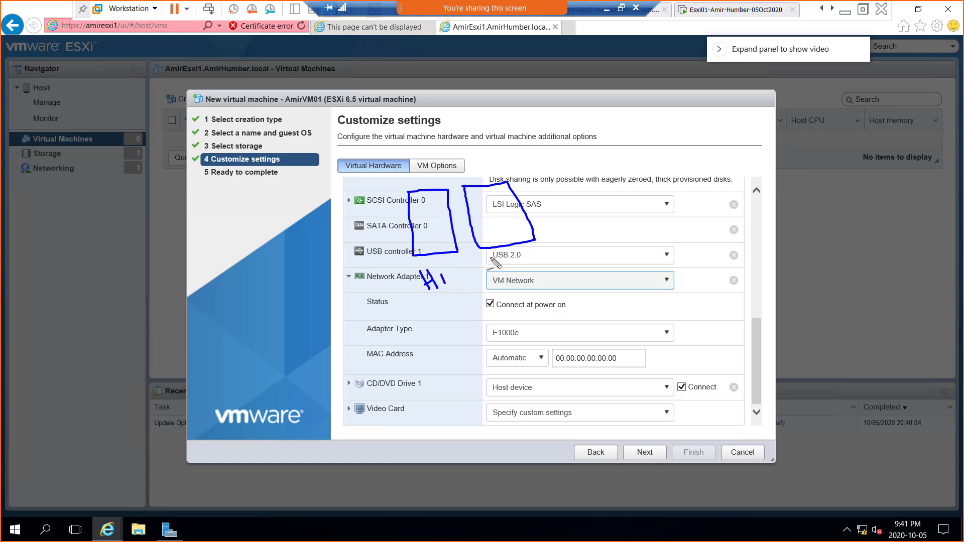
mouse_move(500, 260)
mouse_down()
mouse_move(516, 248)
mouse_move(508, 265)
mouse_move(532, 254)
mouse_move(547, 262)
mouse_up()
mouse_move(425, 248)
mouse_down()
mouse_move(431, 265)
mouse_move(419, 265)
mouse_move(418, 246)
mouse_up()
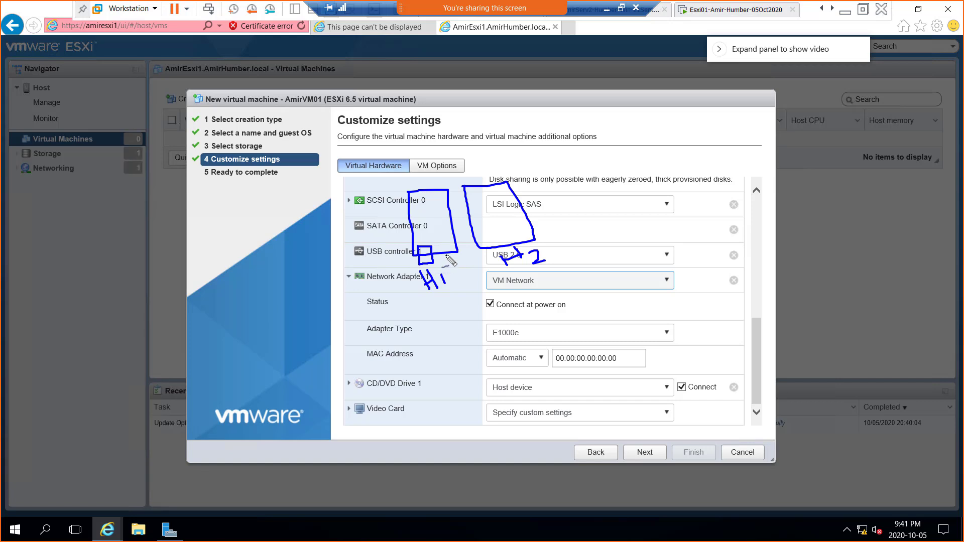
mouse_move(486, 243)
mouse_down()
mouse_move(498, 254)
mouse_move(485, 261)
mouse_move(485, 242)
mouse_up()
mouse_move(522, 206)
mouse_down()
mouse_move(519, 220)
mouse_move(530, 224)
mouse_move(537, 211)
mouse_move(529, 224)
mouse_up()
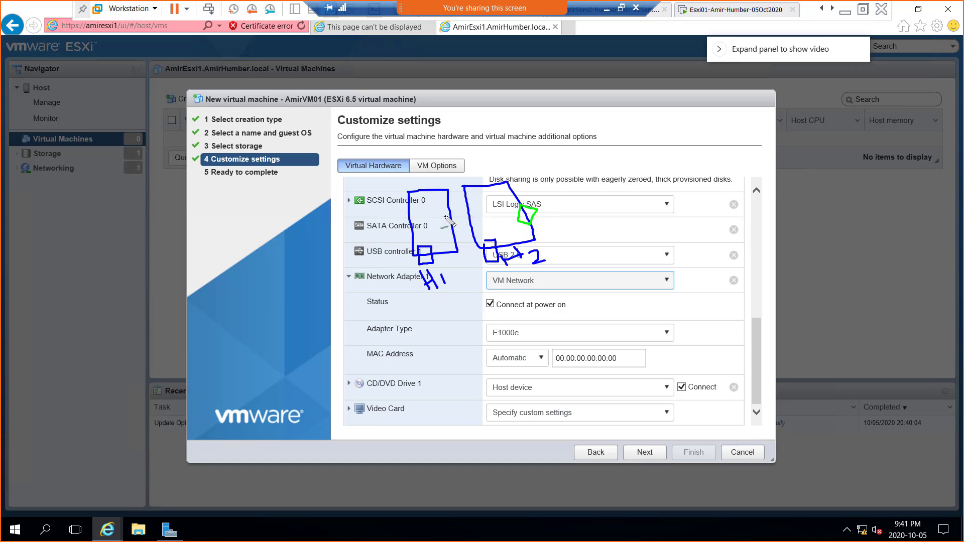
mouse_move(446, 216)
mouse_down()
mouse_move(453, 236)
mouse_move(447, 213)
mouse_move(460, 227)
mouse_move(451, 239)
mouse_up()
mouse_move(538, 203)
mouse_down()
mouse_move(555, 186)
mouse_move(578, 195)
mouse_move(596, 173)
mouse_move(610, 173)
mouse_move(615, 153)
mouse_move(630, 169)
mouse_up()
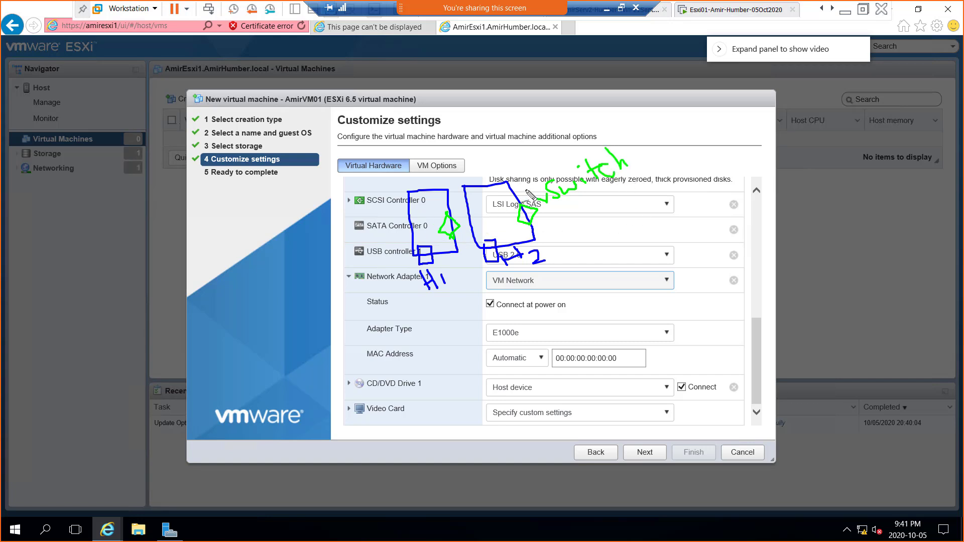
Step: Finish the vSwitch label, draw arrows to a 'portgroup' label, and start a box on the left
drag(528, 173, 526, 186)
drag(517, 188, 532, 189)
drag(459, 199, 458, 213)
drag(552, 217, 616, 185)
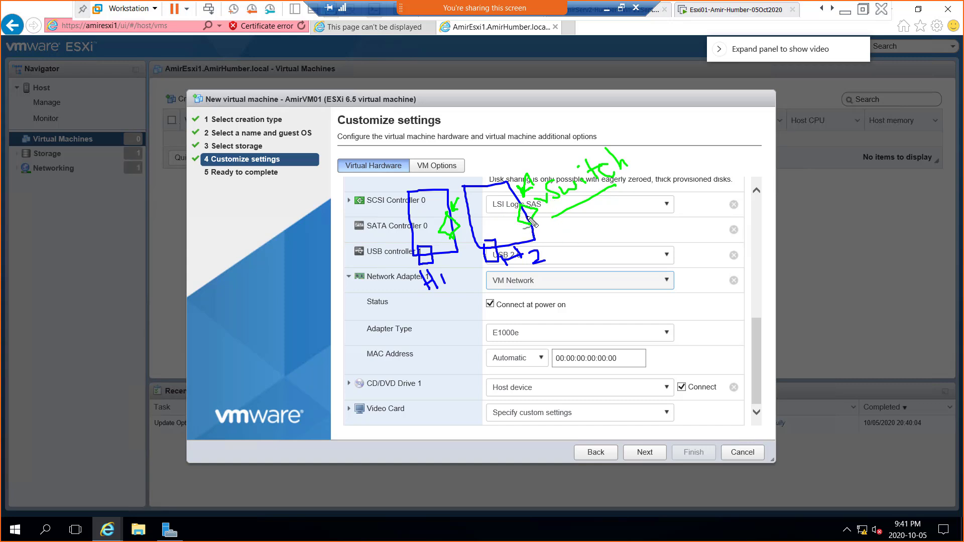
mouse_move(529, 218)
mouse_down()
mouse_move(595, 226)
mouse_move(640, 203)
mouse_move(641, 190)
mouse_up()
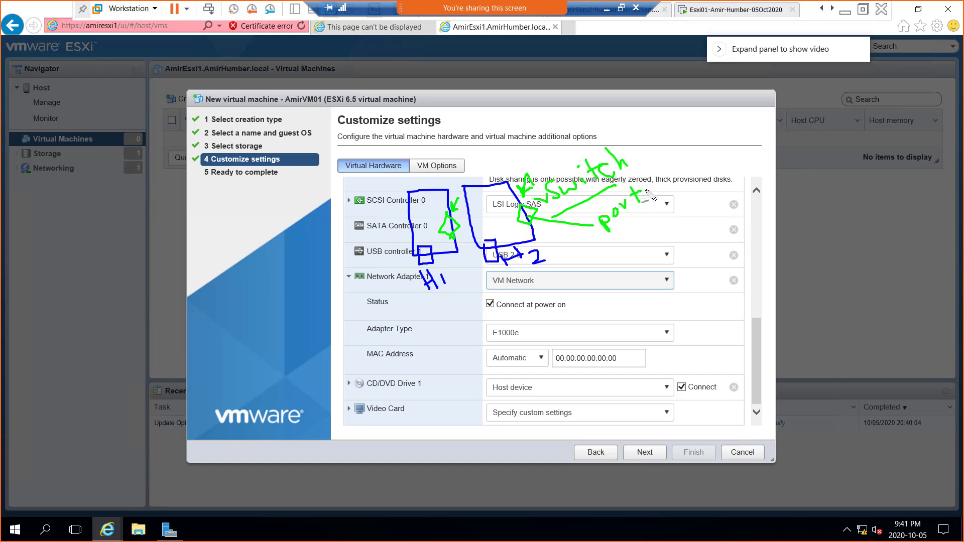
mouse_move(647, 192)
mouse_down()
mouse_move(662, 211)
mouse_move(674, 179)
mouse_up()
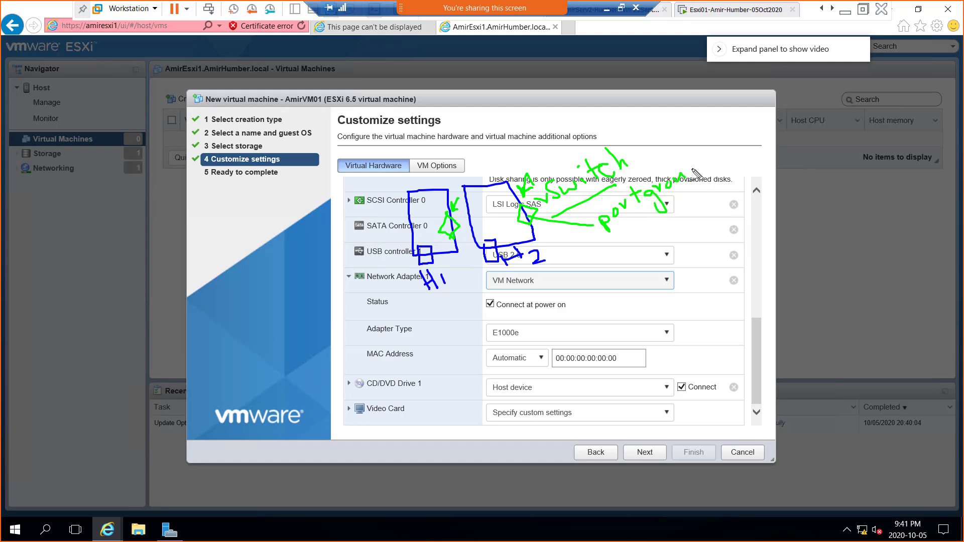
drag(694, 173, 689, 189)
mouse_move(38, 345)
mouse_down()
mouse_move(33, 323)
mouse_move(155, 304)
mouse_move(47, 337)
mouse_up()
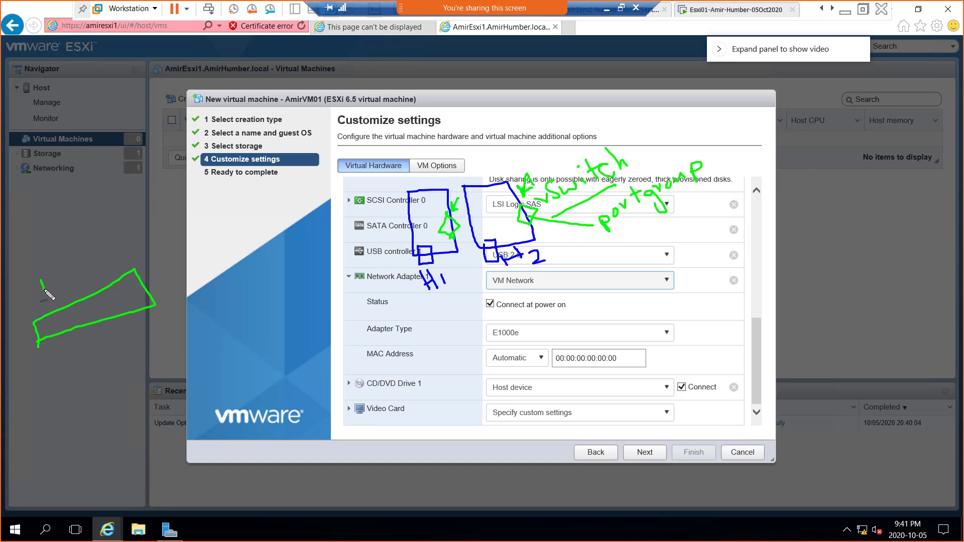
Step: Label the left box pSwitch, draw ports with cables hanging down, and write 128 under portgroup
mouse_move(40, 288)
mouse_down()
mouse_move(53, 267)
mouse_move(76, 260)
mouse_up()
drag(103, 229, 112, 244)
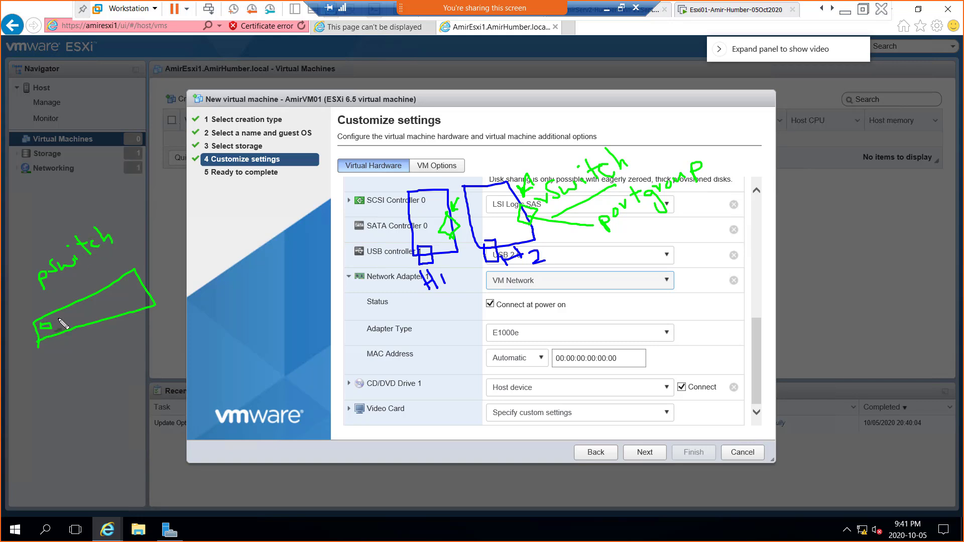
mouse_move(57, 318)
mouse_down()
mouse_move(61, 326)
mouse_move(123, 296)
mouse_move(104, 305)
mouse_up()
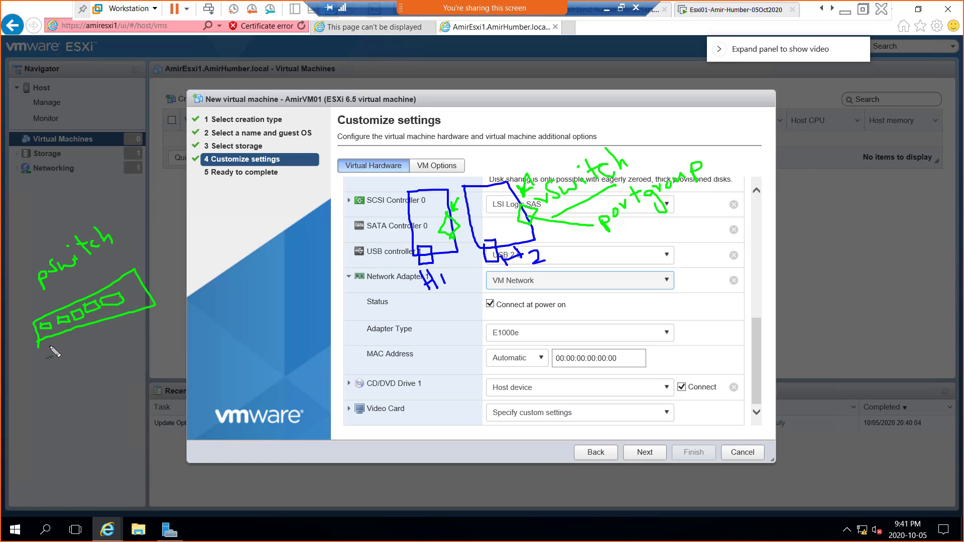
drag(43, 329, 46, 396)
mouse_move(64, 330)
mouse_down()
mouse_move(74, 389)
mouse_move(86, 362)
mouse_move(102, 382)
mouse_up()
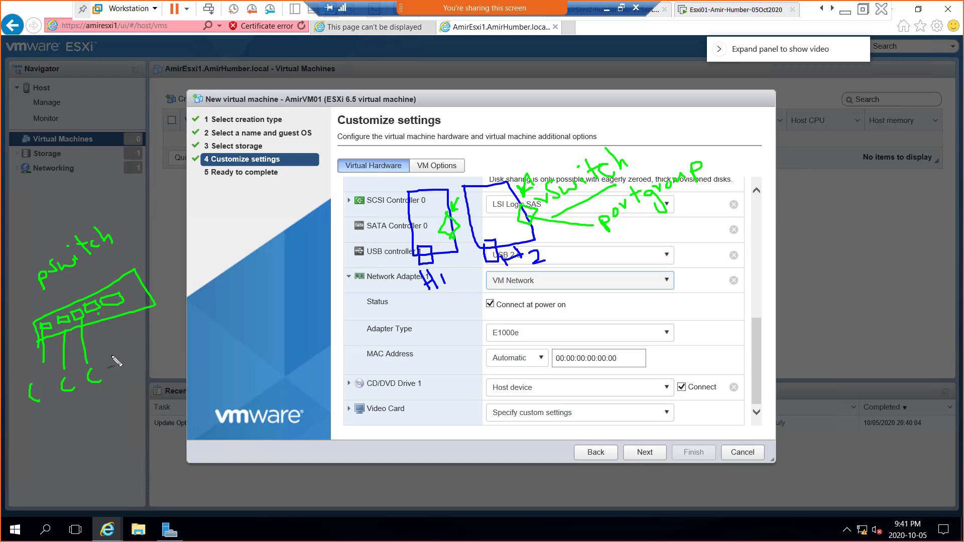
drag(99, 316, 114, 360)
mouse_move(646, 235)
mouse_down()
mouse_move(647, 250)
mouse_move(675, 239)
mouse_move(670, 224)
mouse_move(678, 231)
mouse_up()
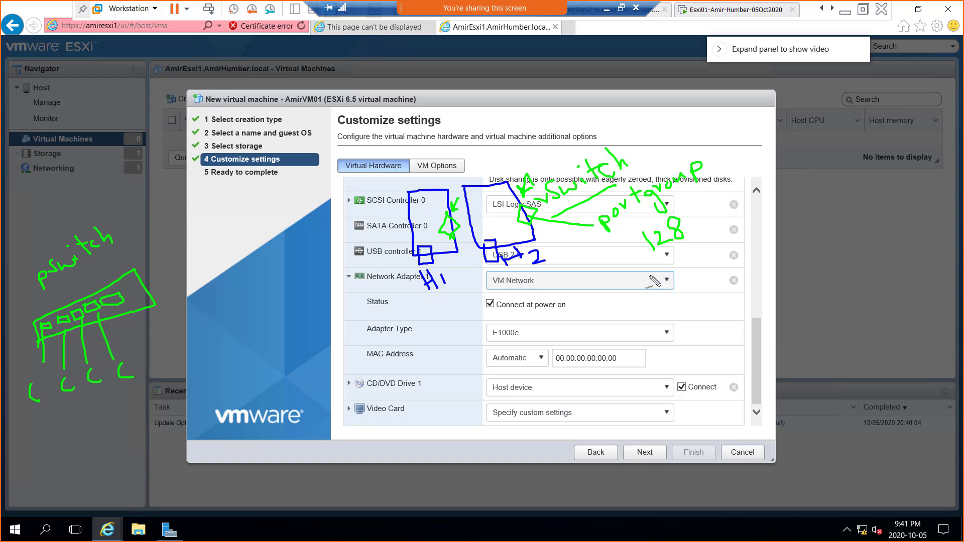
Step: Finish writing '128 virtual Machines' beside the portgroup with the screen pen
mouse_move(649, 277)
mouse_down()
mouse_move(674, 281)
mouse_move(672, 262)
mouse_move(690, 279)
mouse_move(695, 258)
mouse_move(724, 259)
mouse_move(726, 243)
mouse_up()
mouse_move(669, 311)
mouse_down()
mouse_move(713, 306)
mouse_move(734, 271)
mouse_move(760, 265)
mouse_up()
drag(768, 257, 759, 268)
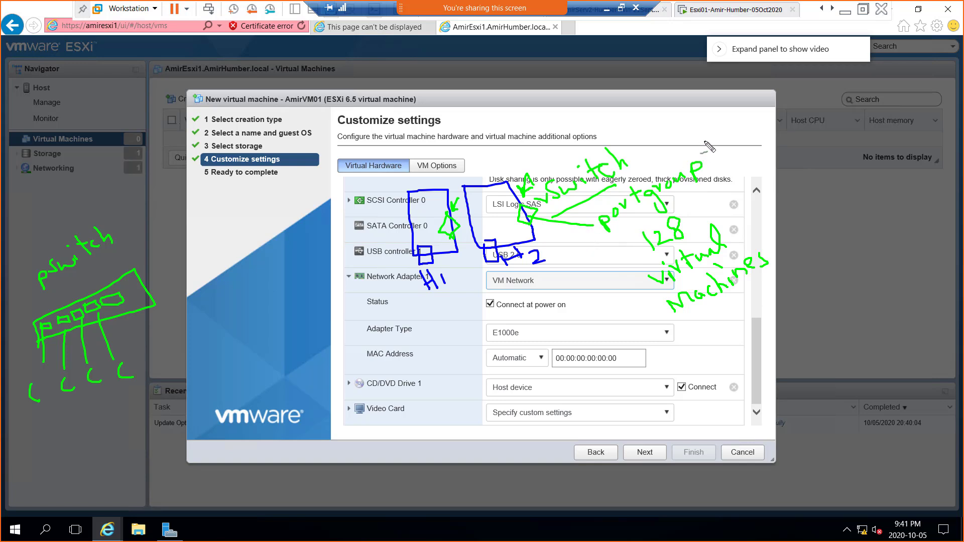
drag(703, 161, 721, 149)
Step: Tick the MAC address and vSwitch notes, mark VM Network, and circle AmirVM01 in the title
drag(554, 356, 566, 352)
drag(564, 385, 587, 372)
mouse_move(481, 275)
mouse_down()
mouse_move(497, 290)
mouse_move(524, 289)
mouse_move(539, 273)
mouse_move(496, 267)
mouse_move(476, 282)
mouse_move(482, 297)
mouse_up()
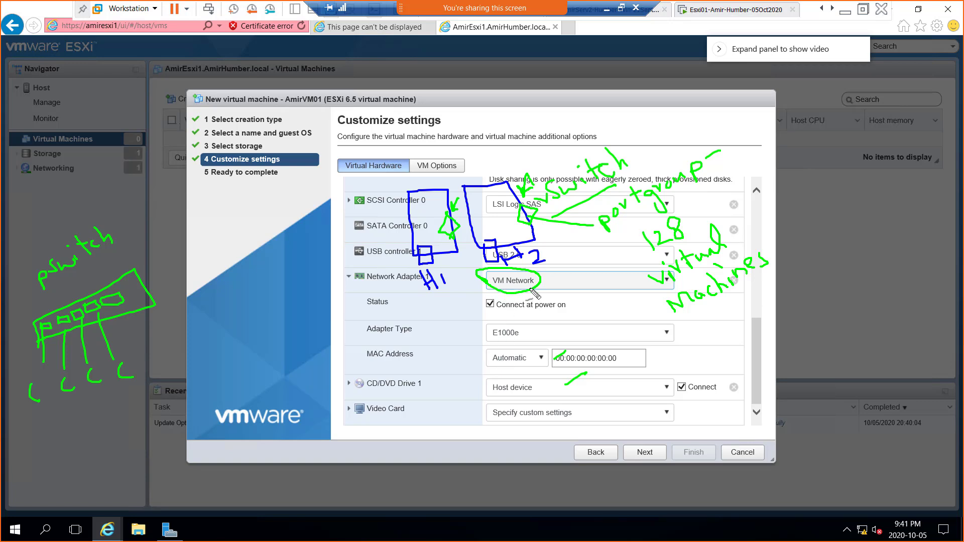
drag(572, 164, 582, 144)
mouse_move(486, 284)
mouse_down()
mouse_move(469, 307)
mouse_move(319, 287)
mouse_up()
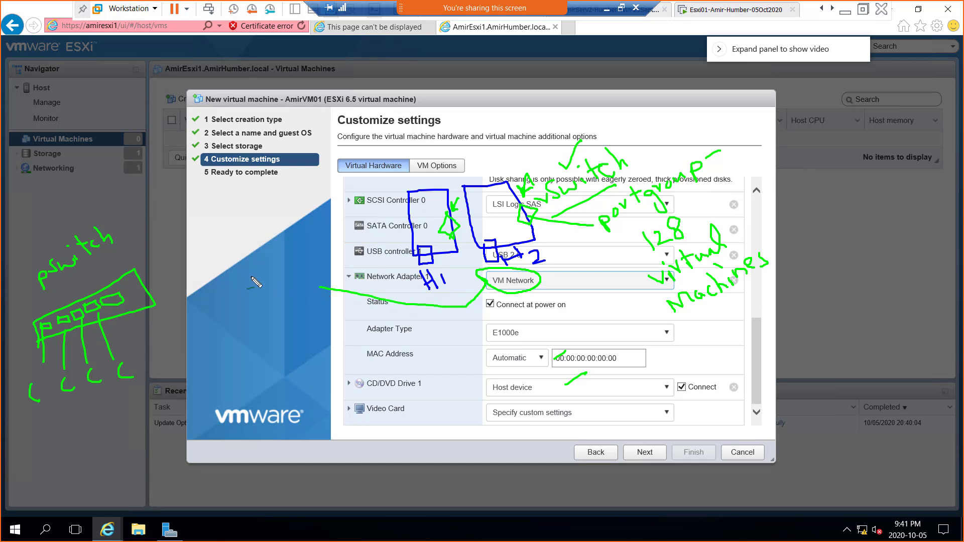
mouse_move(236, 271)
mouse_down()
mouse_move(279, 243)
mouse_move(298, 263)
mouse_up()
mouse_move(286, 105)
mouse_down()
mouse_move(326, 100)
mouse_move(289, 85)
mouse_move(297, 106)
mouse_up()
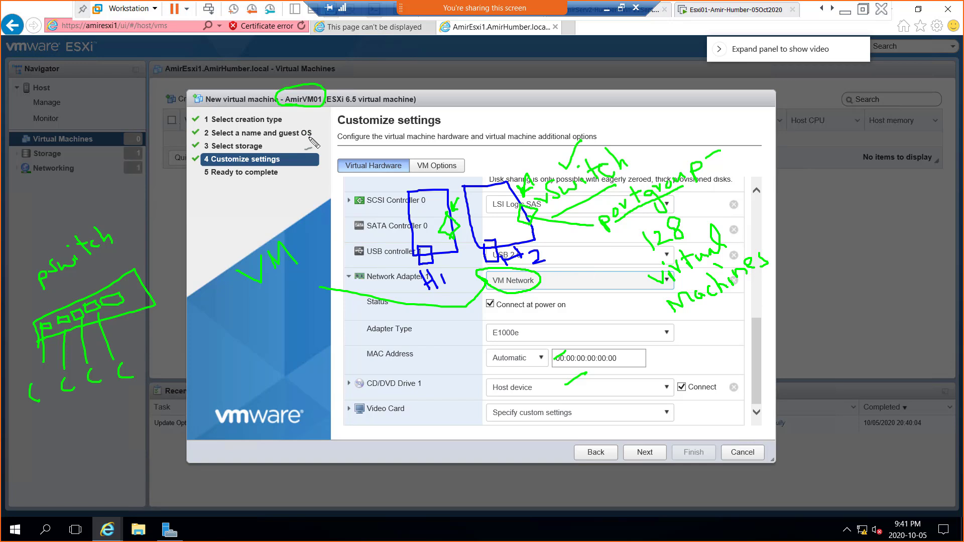
Step: Draw two arrows toward Connect at power on, circle '128', and underline Network Adapter 1 and VM Network
drag(435, 318, 491, 300)
drag(427, 330, 523, 309)
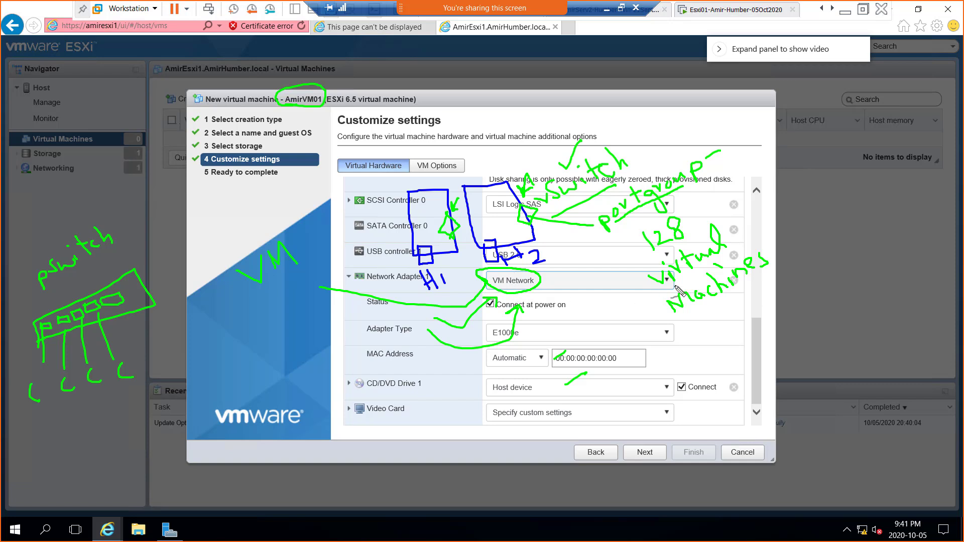
mouse_move(645, 230)
mouse_down()
mouse_move(635, 240)
mouse_move(696, 235)
mouse_move(649, 224)
mouse_move(634, 240)
mouse_up()
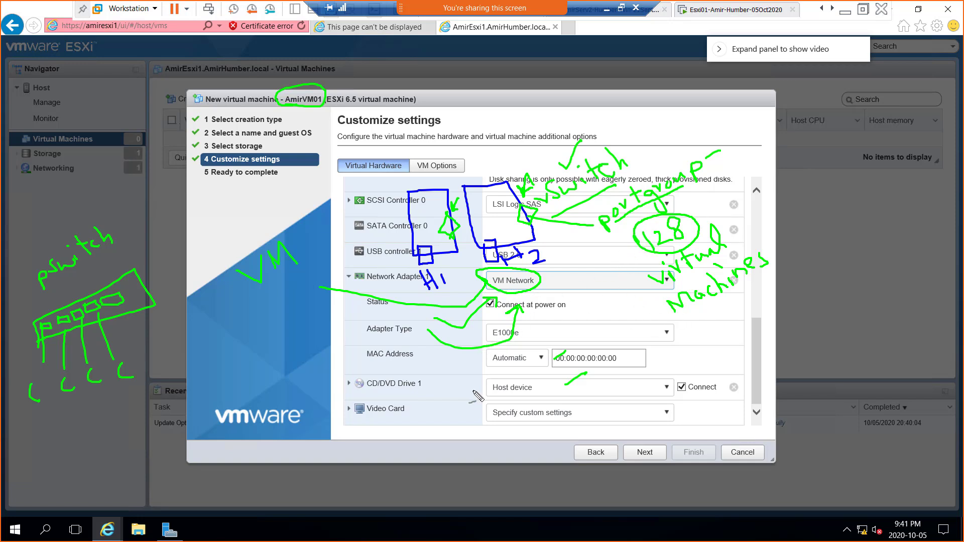
drag(368, 287, 414, 288)
drag(493, 285, 521, 284)
Step: Snip the whole annotated VM network settings screen, then switch to the Week 4 OneNote page
key(super+shift+s)
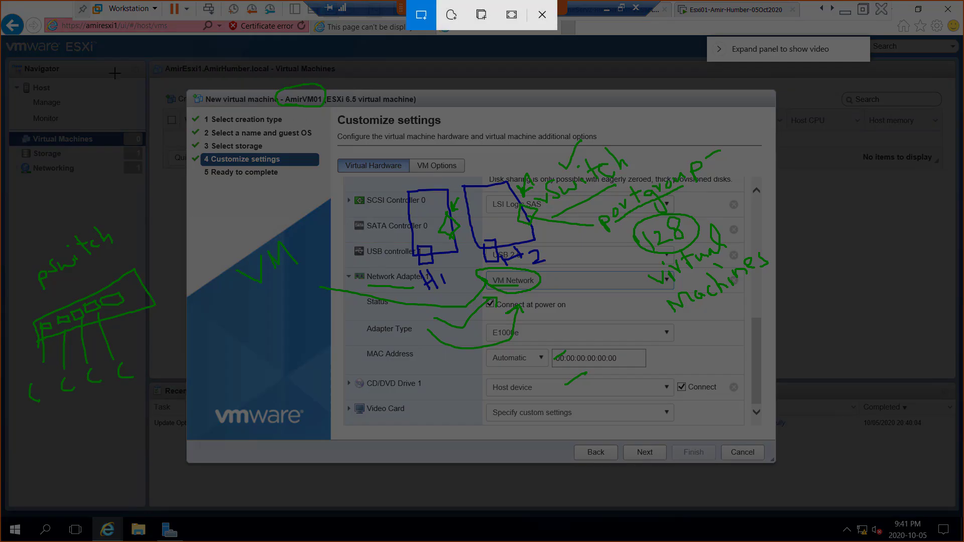
drag(4, 45, 833, 496)
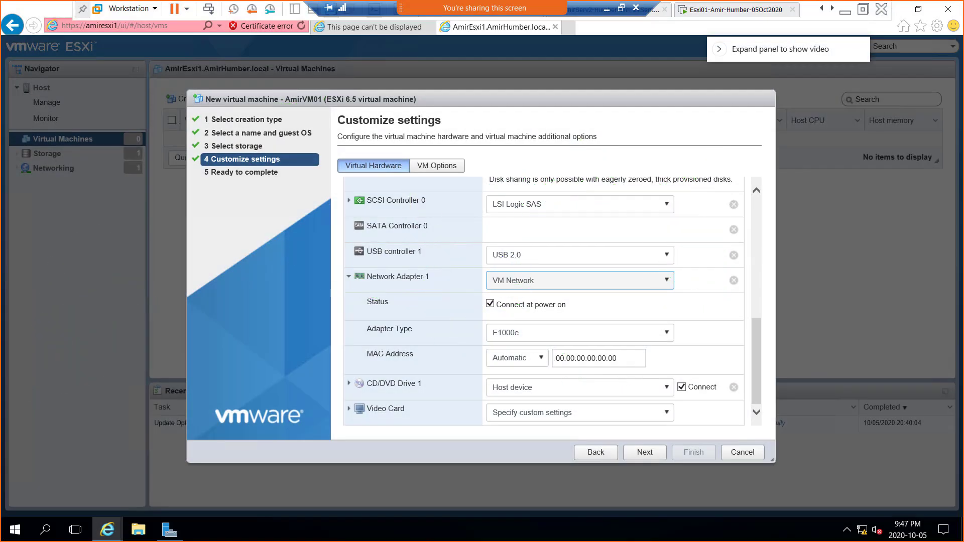
key(alt+Tab)
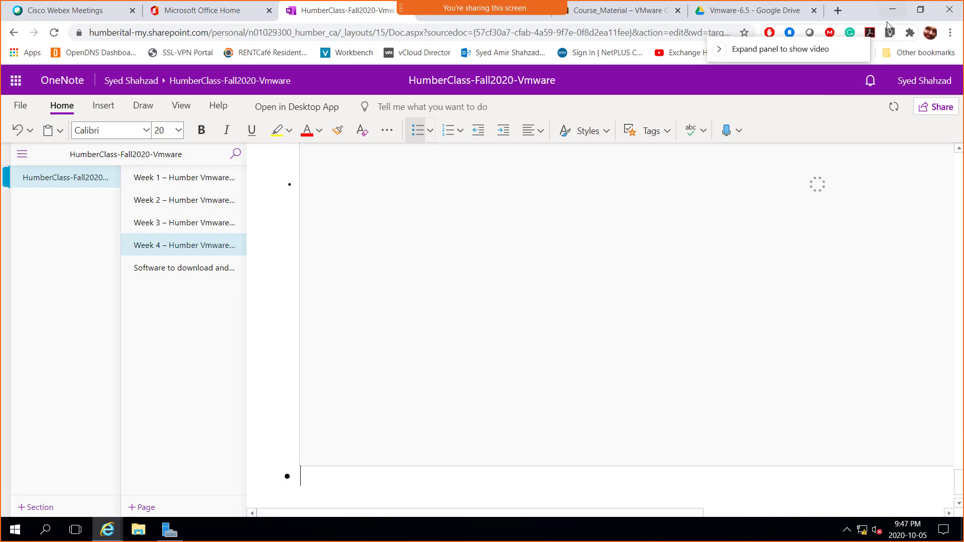
Step: Cycle through the open windows back to the Amir-teach remote session's AmirVM01 wizard
key(alt+Tab)
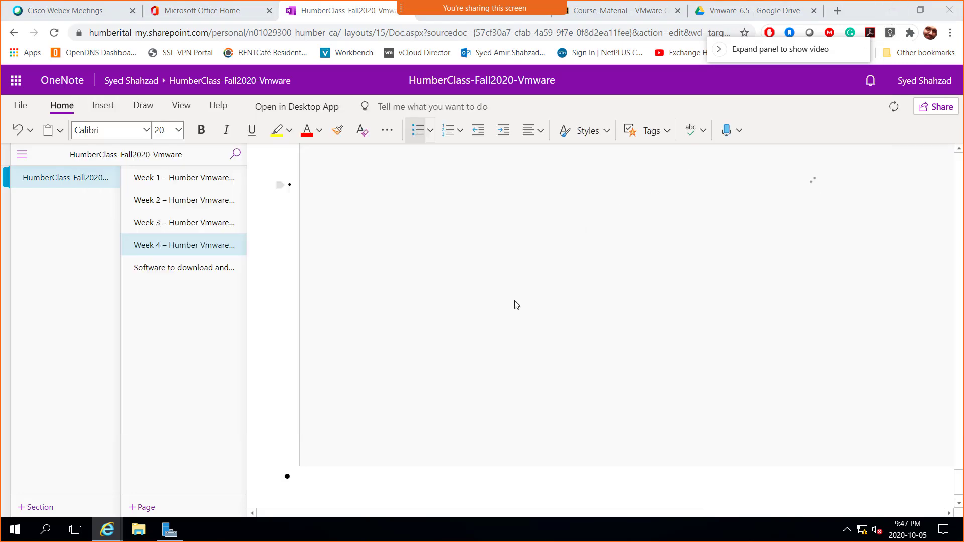
key(alt+Tab)
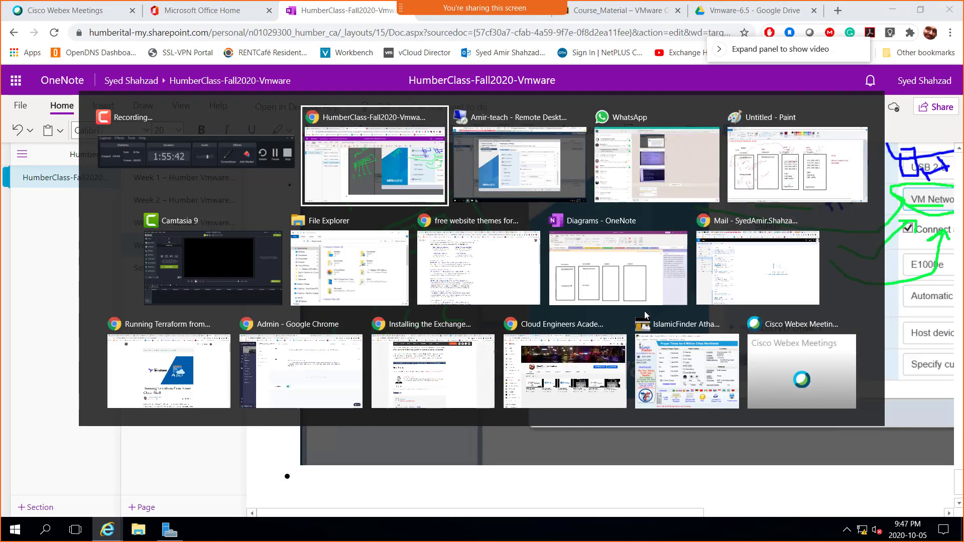
key(alt+Tab)
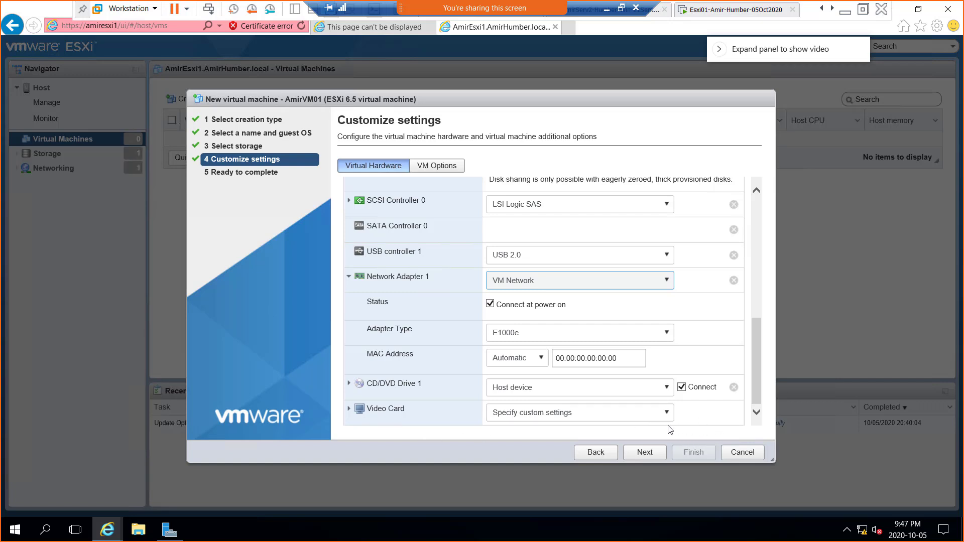
Step: Open the CD/DVD Drive 1 source dropdown in Virtual Hardware
click(666, 388)
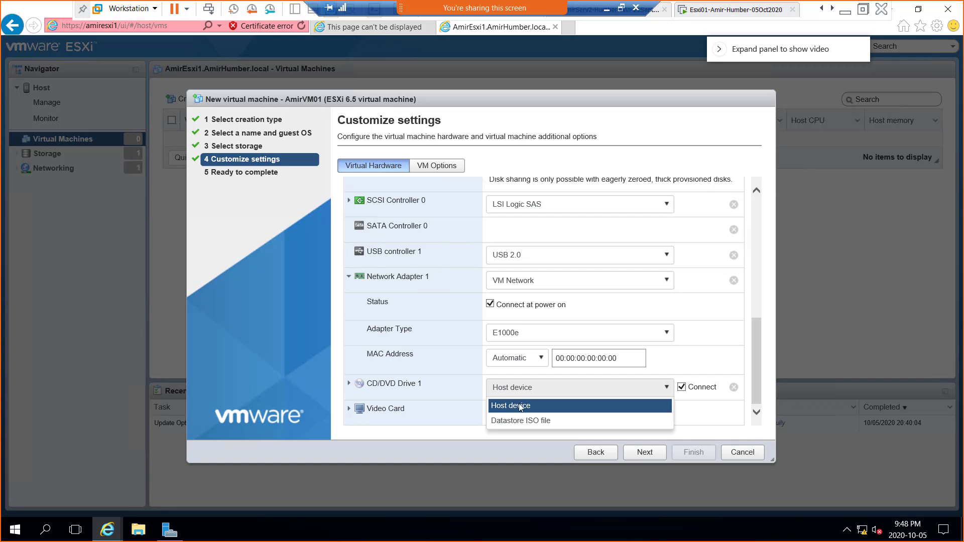
click(519, 406)
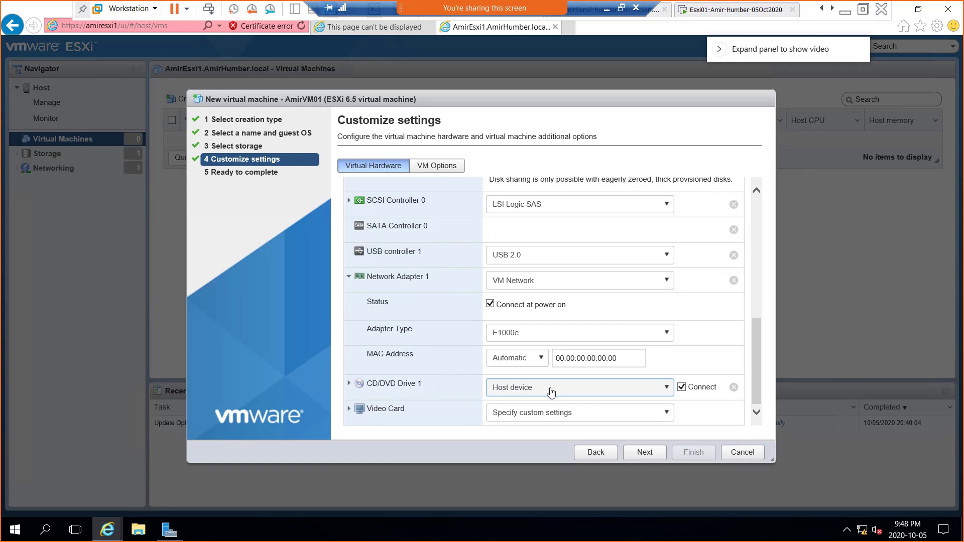
click(536, 389)
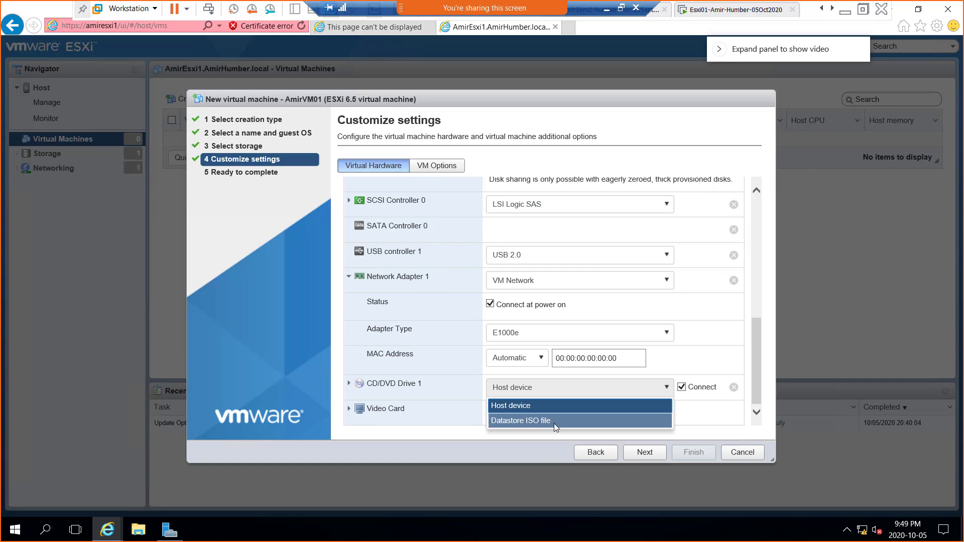
Step: Switch CD/DVD Drive 1 to Datastore ISO file and open the .sdd.sf folder in datastore1
click(537, 423)
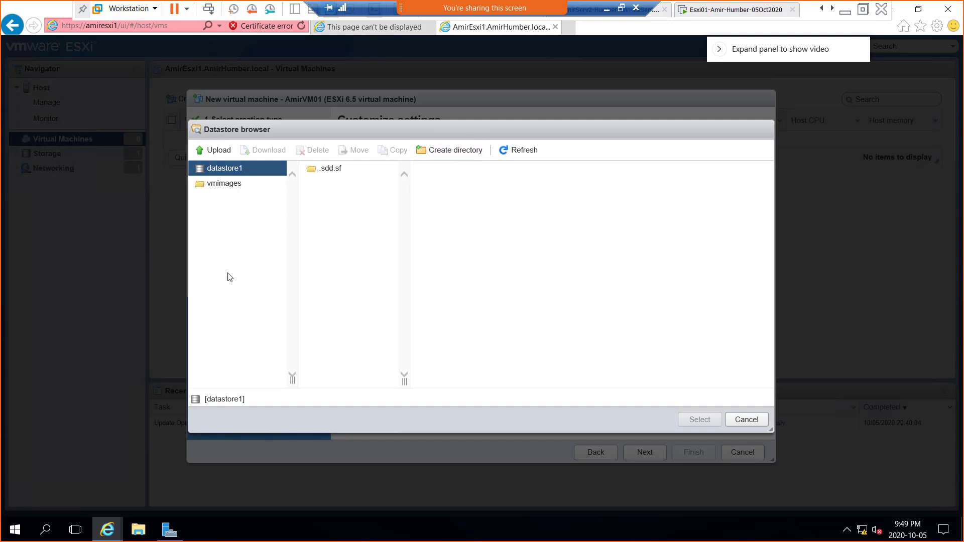
click(324, 173)
Step: Cancel the datastore browser and set CD/DVD Drive 1 back to Host device
click(747, 421)
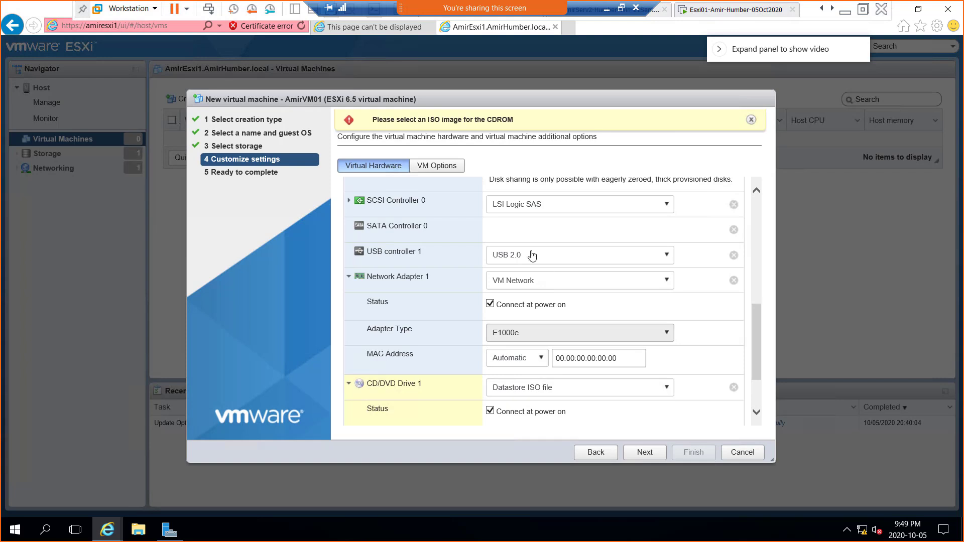
drag(754, 318, 762, 376)
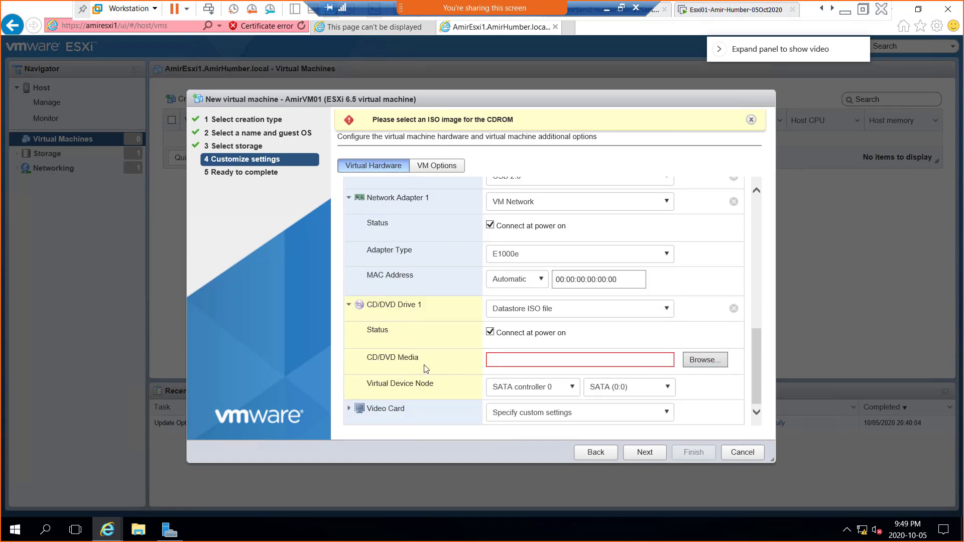
click(625, 317)
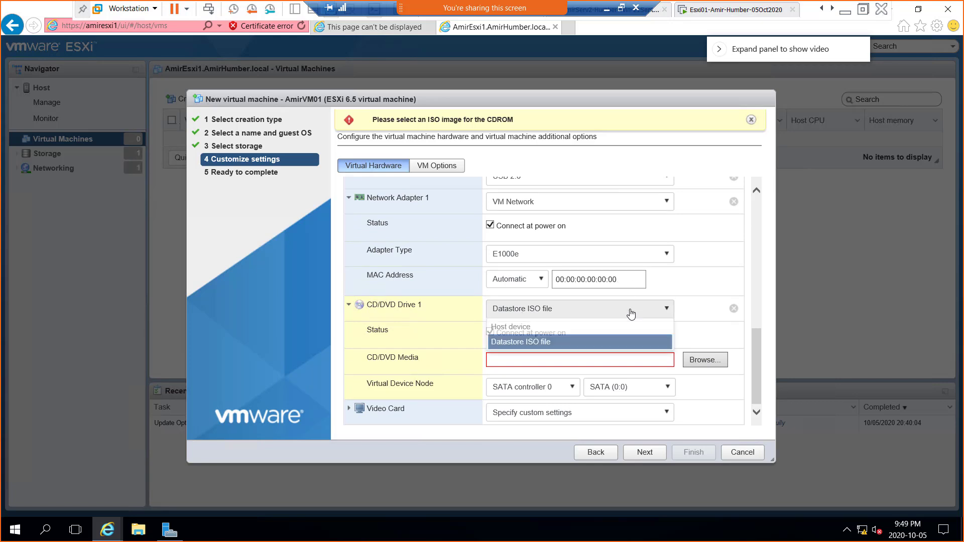
click(536, 329)
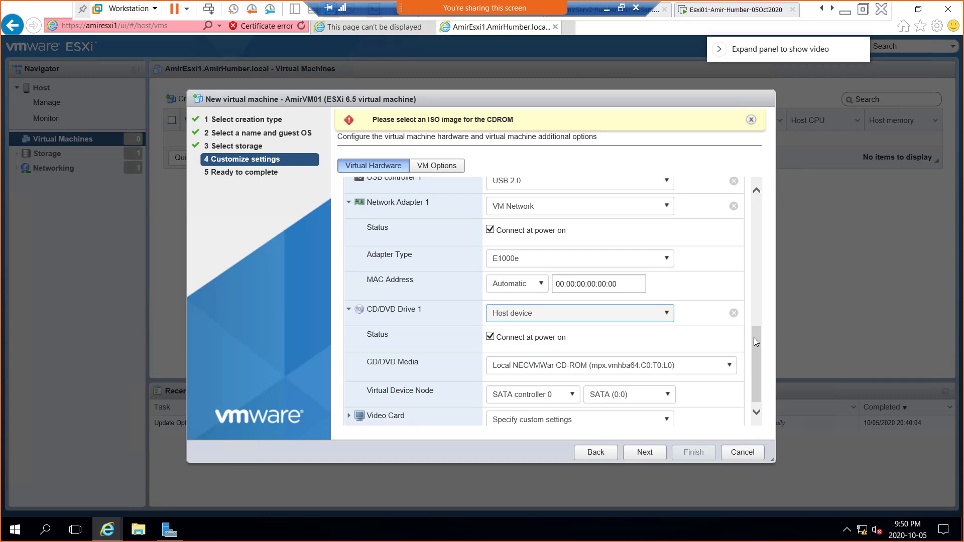
drag(754, 337, 755, 358)
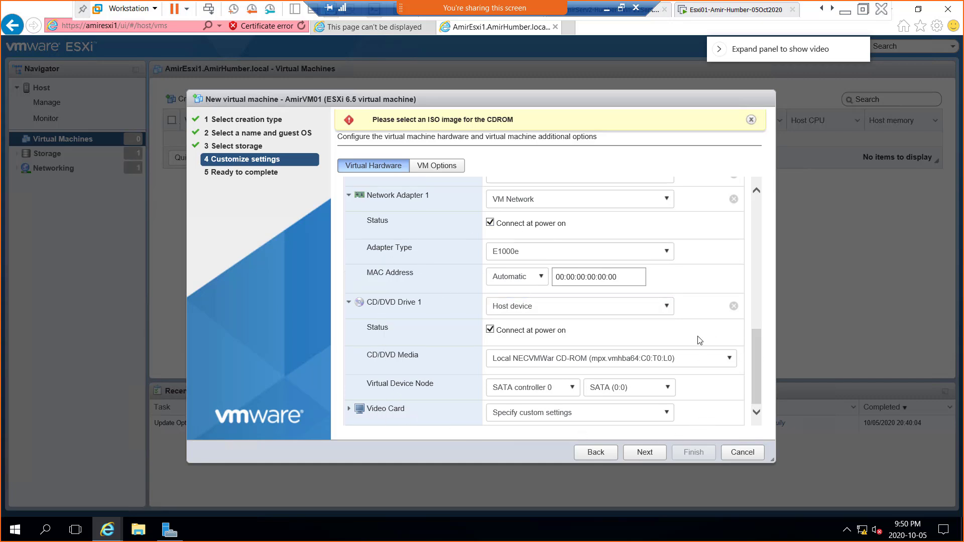
Step: On VM Options, check VMware Tools and Power management, then expand Boot Options (BIOS, 0 ms delay)
click(432, 169)
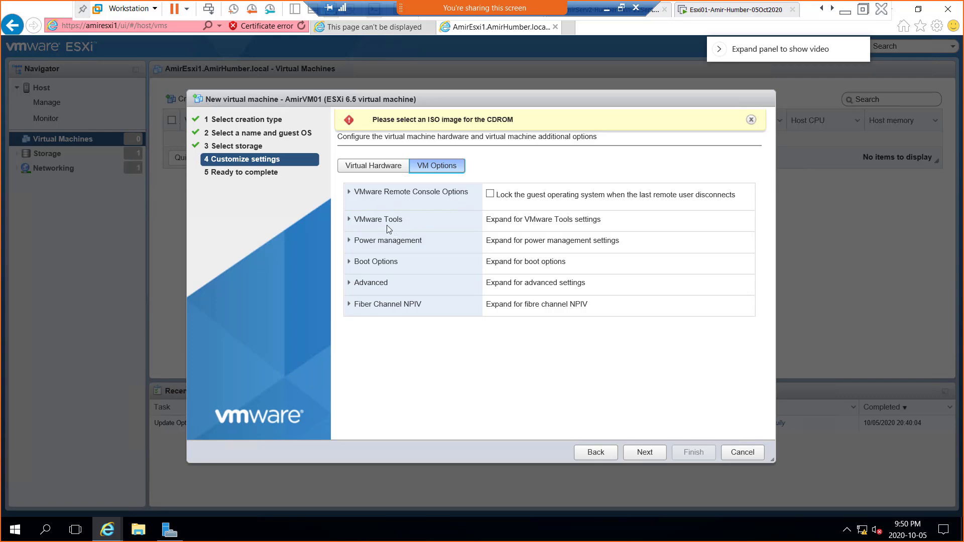
click(354, 222)
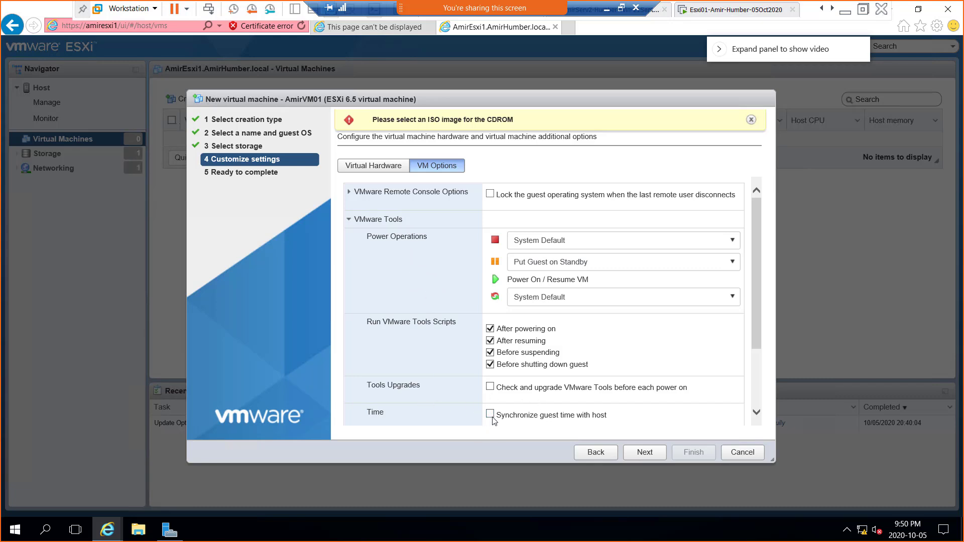
click(348, 220)
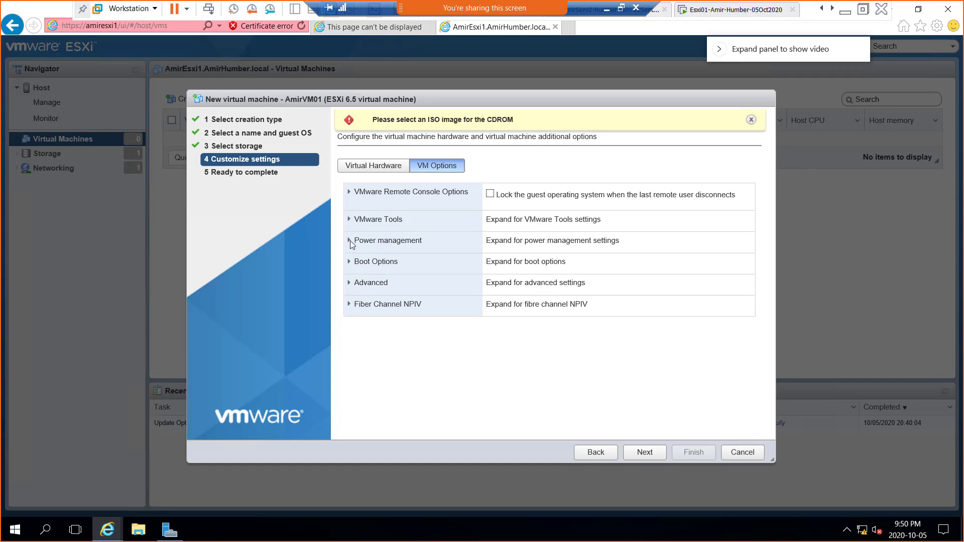
click(350, 240)
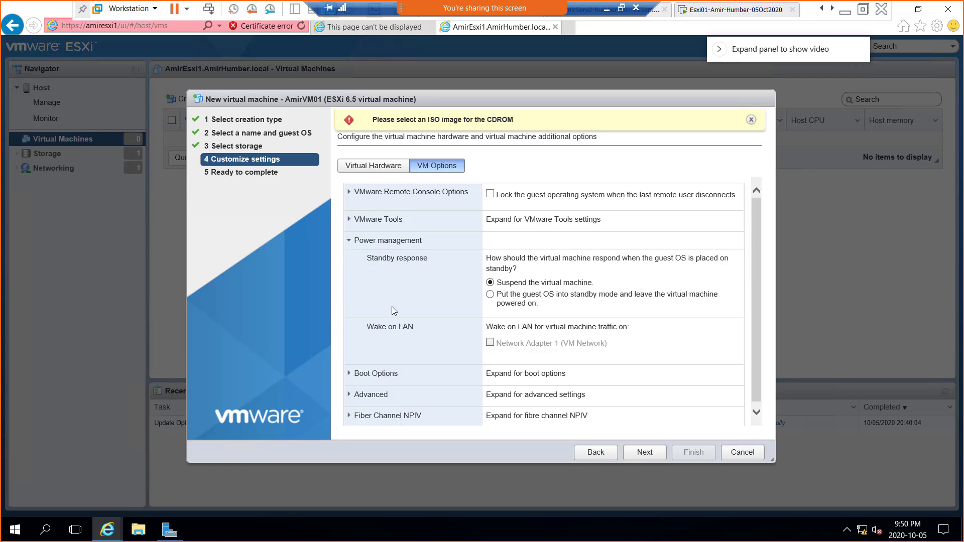
click(350, 241)
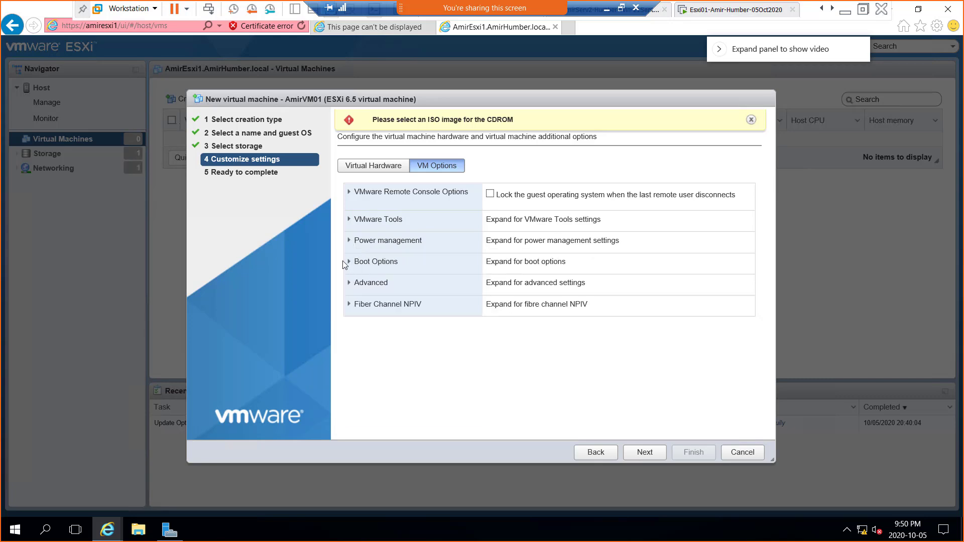
click(350, 262)
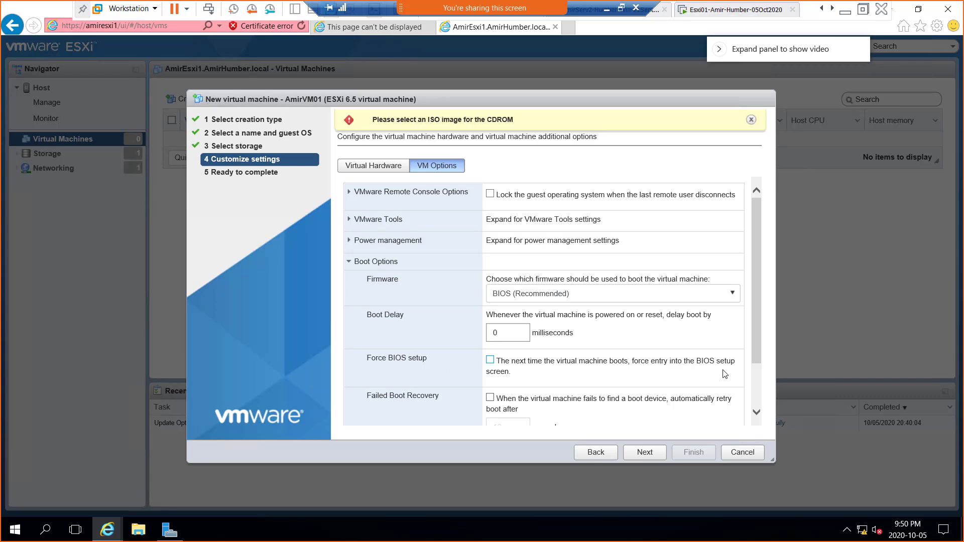
Step: Collapse Boot Options, scan the Advanced and Fibre Channel NPIV sections, and collapse them again
click(350, 262)
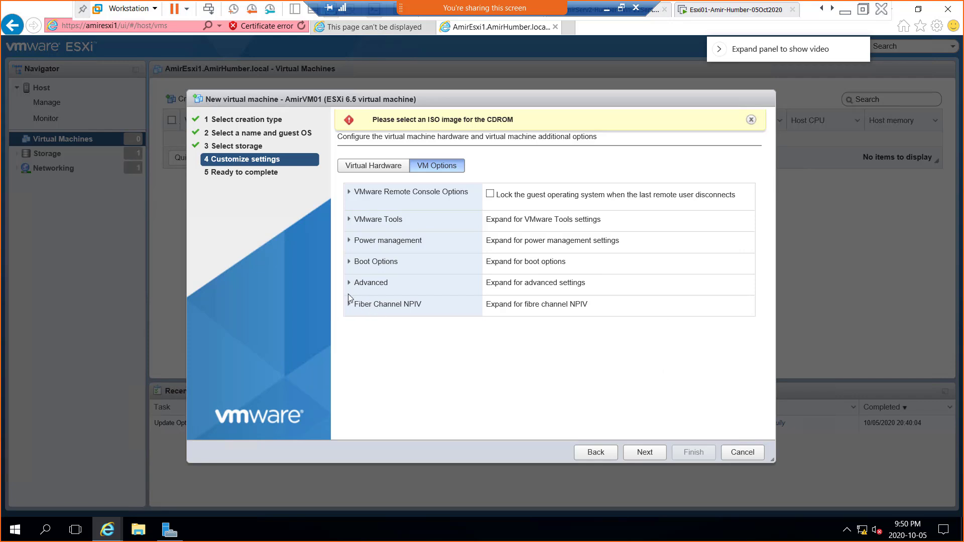
click(350, 283)
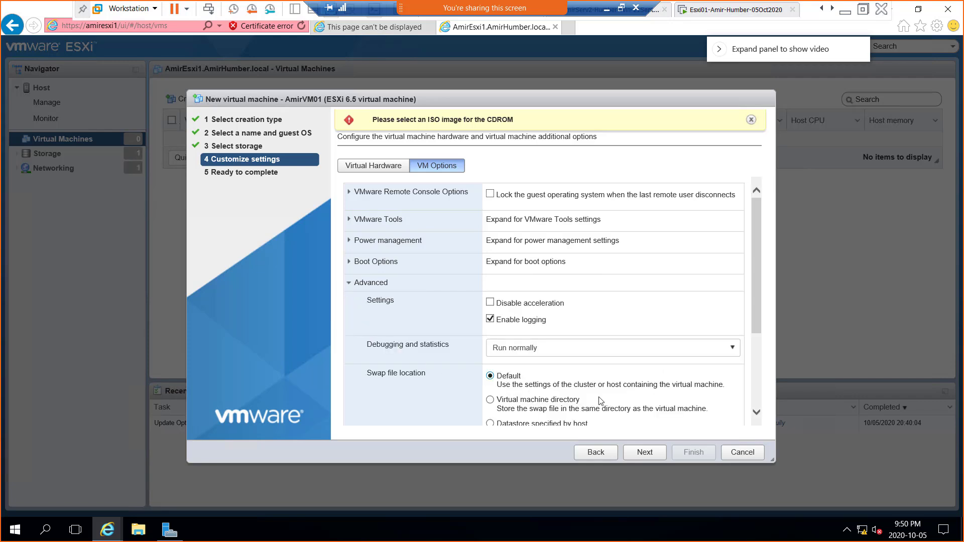
scroll(552, 371, down, 3)
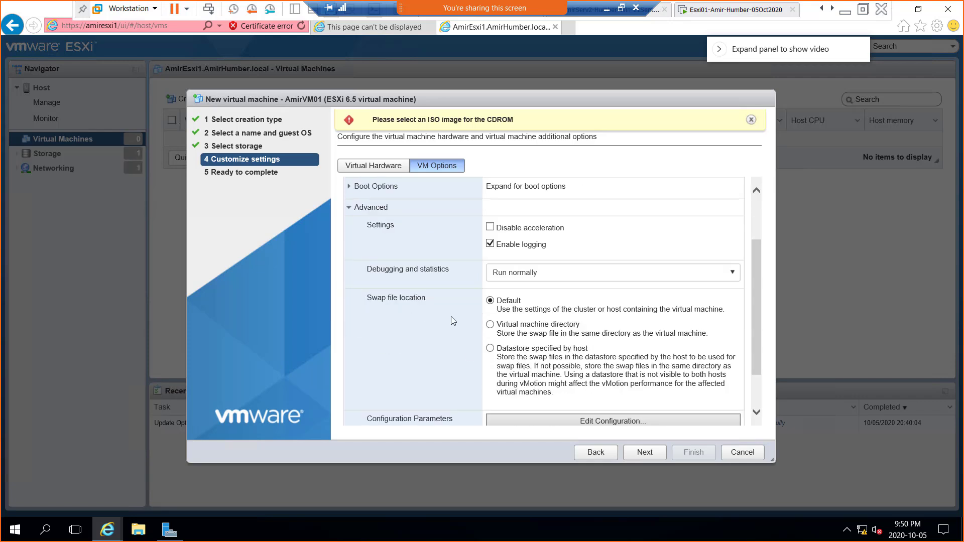
scroll(456, 325, down, 2)
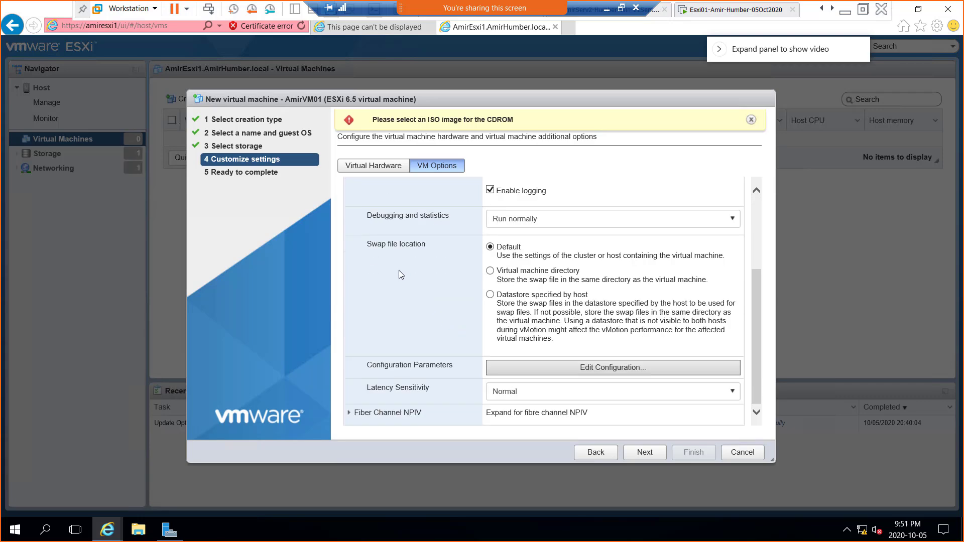
scroll(399, 270, up, 4)
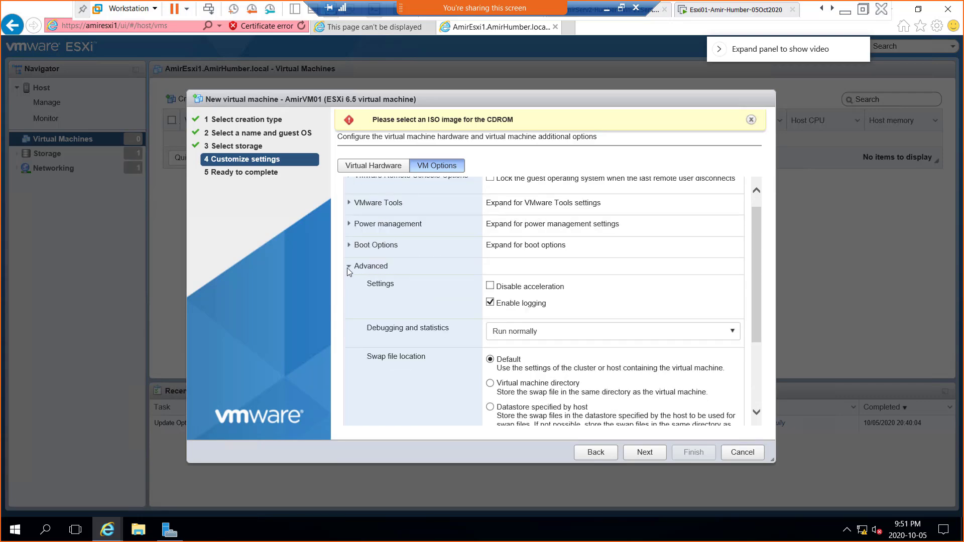
click(348, 266)
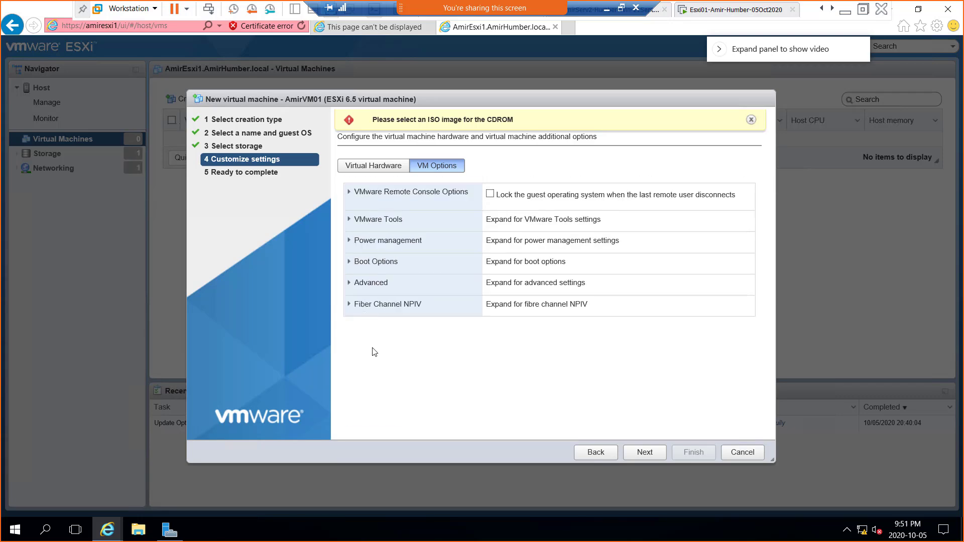
click(350, 305)
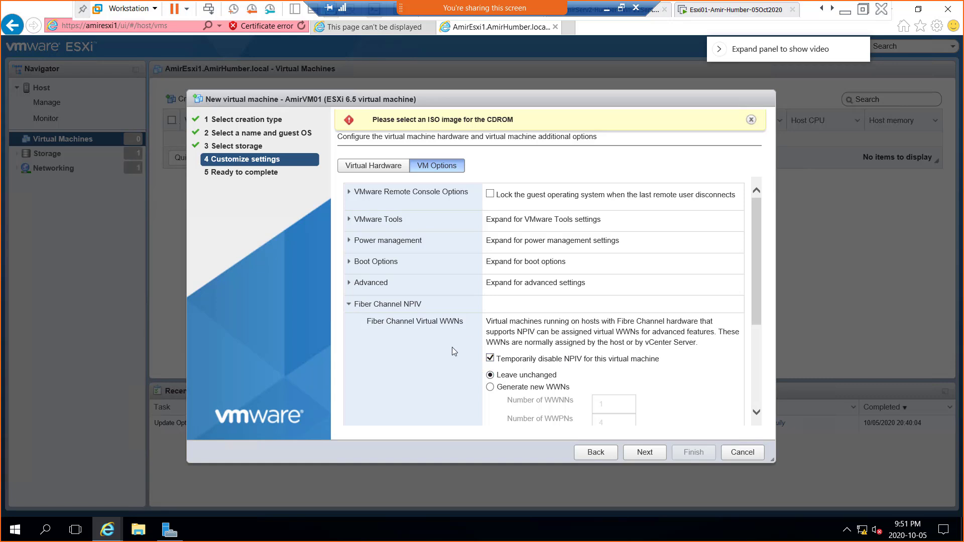
click(349, 307)
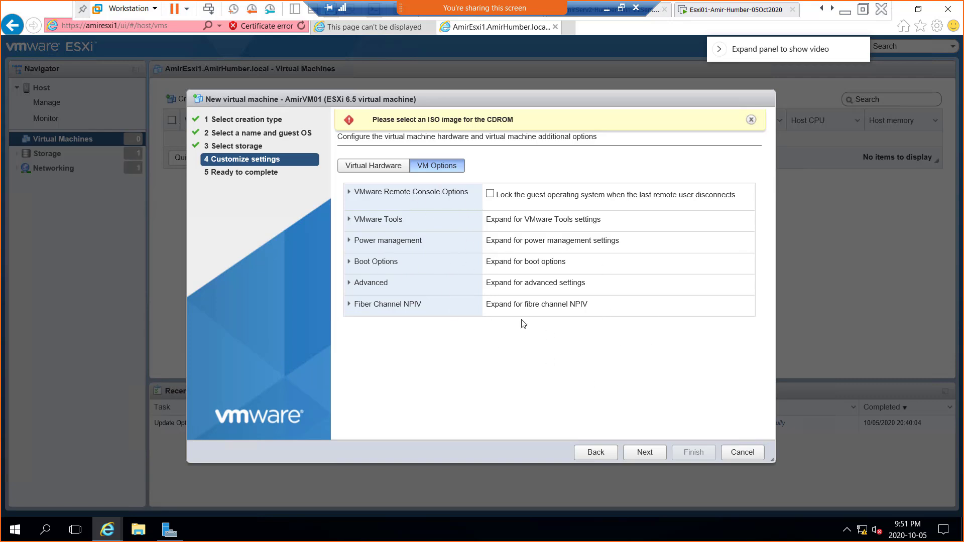
Step: Check the Ready to complete summary, then return to the Virtual Hardware customization page
click(645, 457)
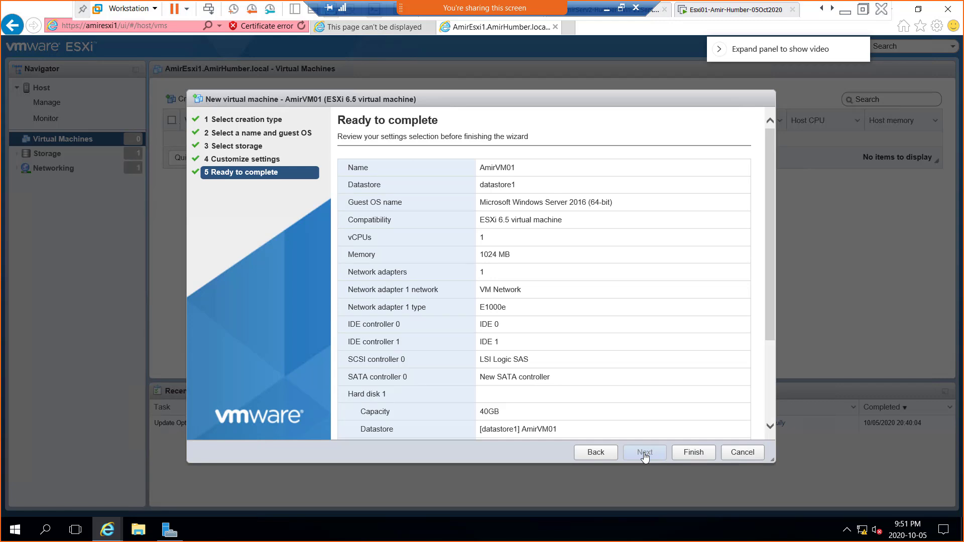
click(598, 455)
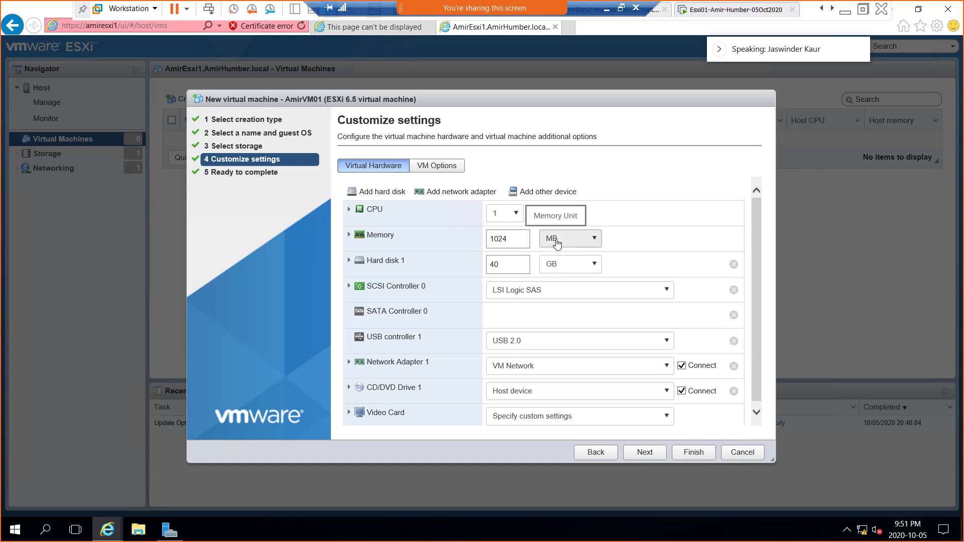
Step: Keep the VM memory at 1024 MB, check the expanded memory settings, and advance to Ready to complete
click(593, 241)
click(594, 241)
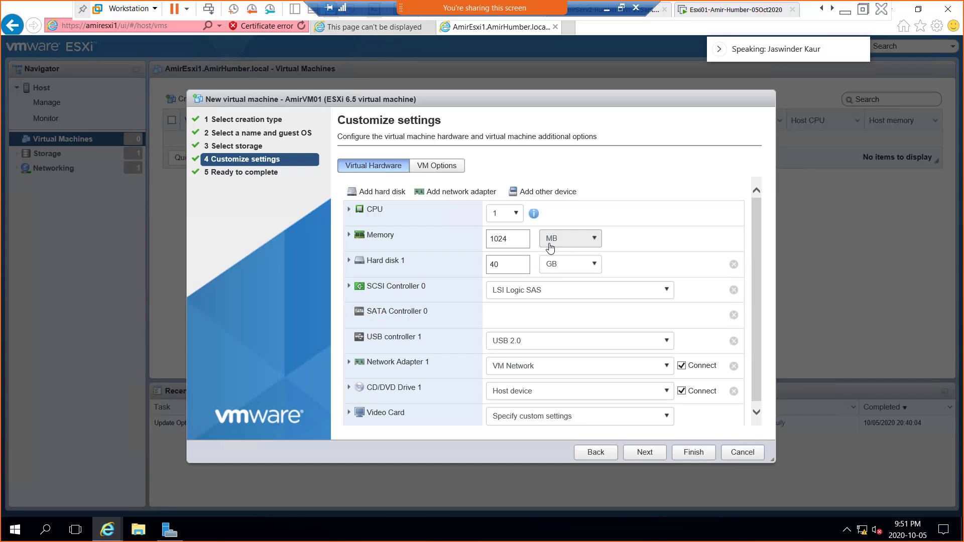
click(555, 245)
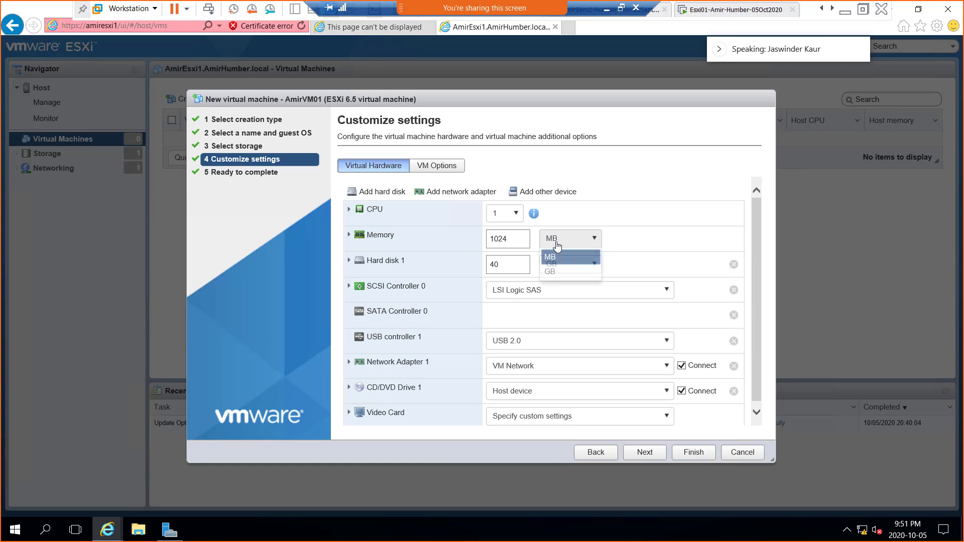
click(556, 245)
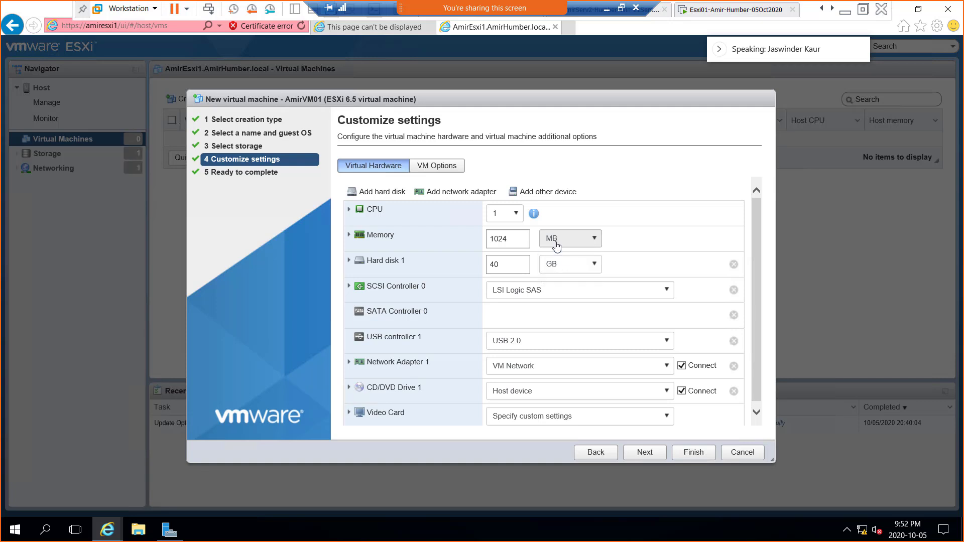
click(349, 235)
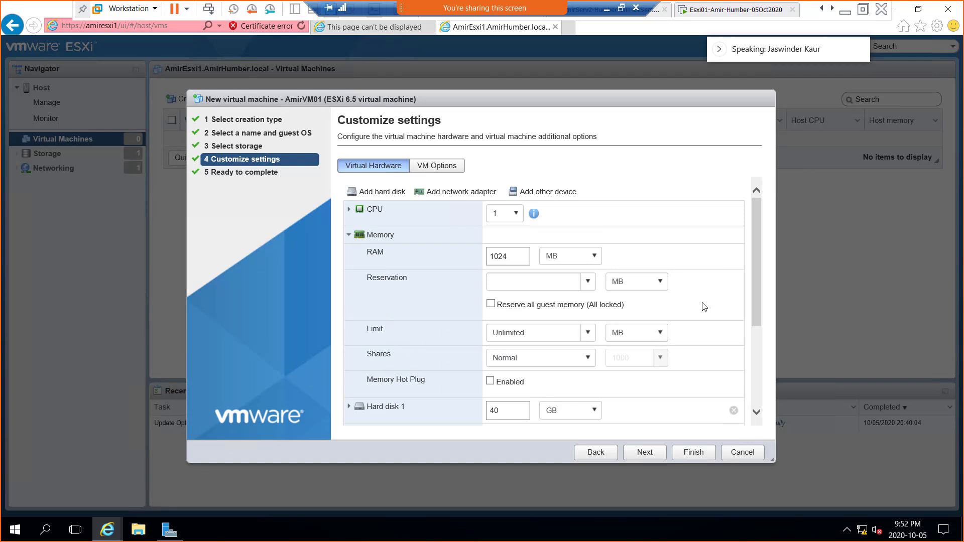
scroll(704, 307, down, 1)
scroll(704, 306, down, 1)
scroll(704, 307, down, 1)
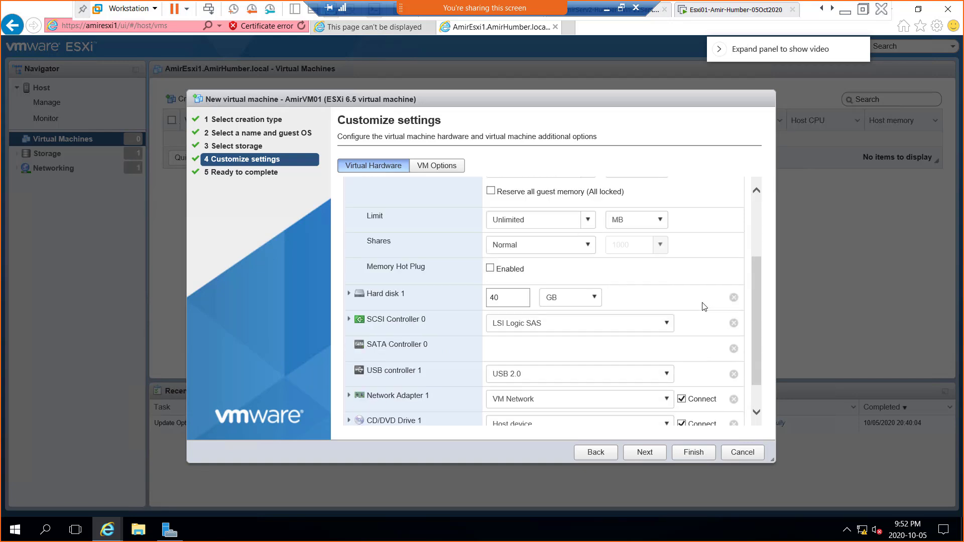
scroll(704, 307, up, 2)
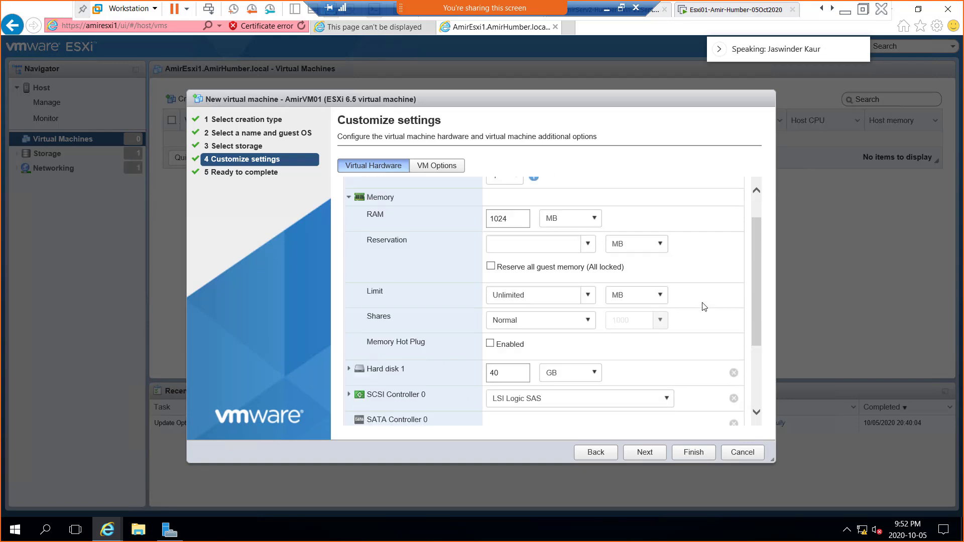
scroll(705, 307, up, 1)
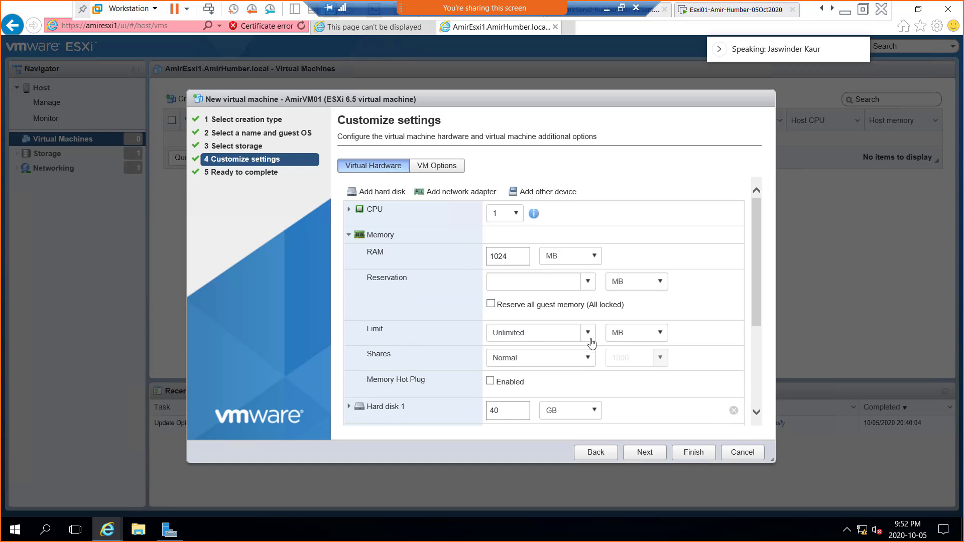
click(645, 457)
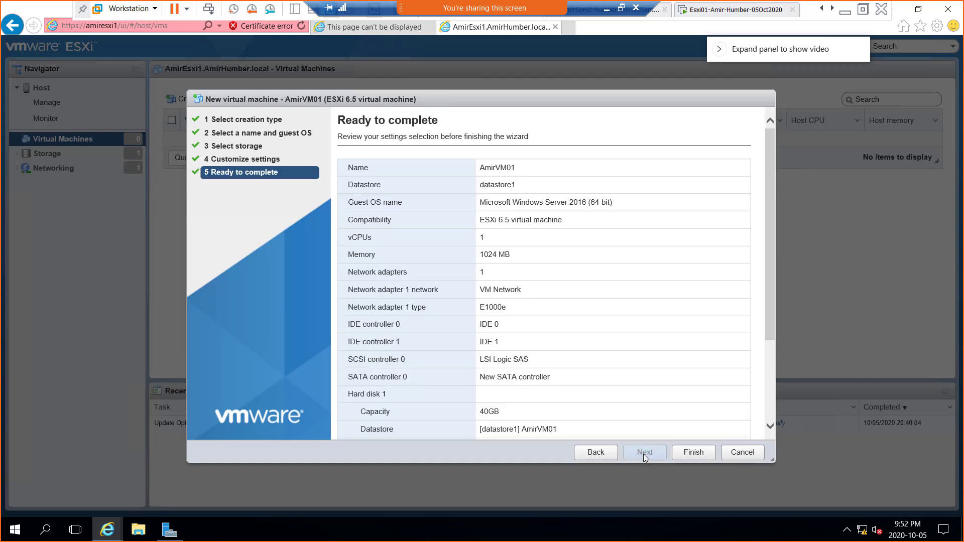
Step: Finish the wizard to create the AmirVM01 Windows Server 2016 virtual machine
click(688, 455)
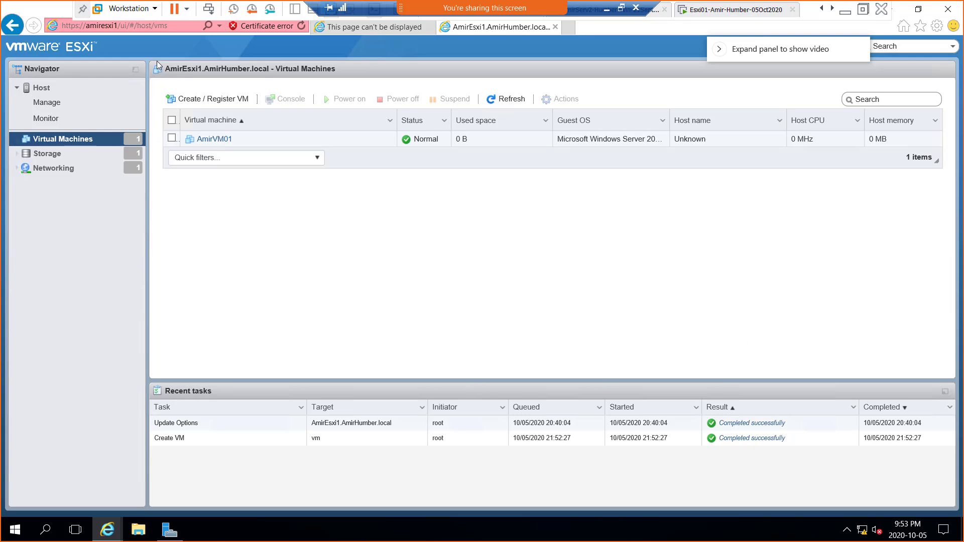
key(super+shift+s)
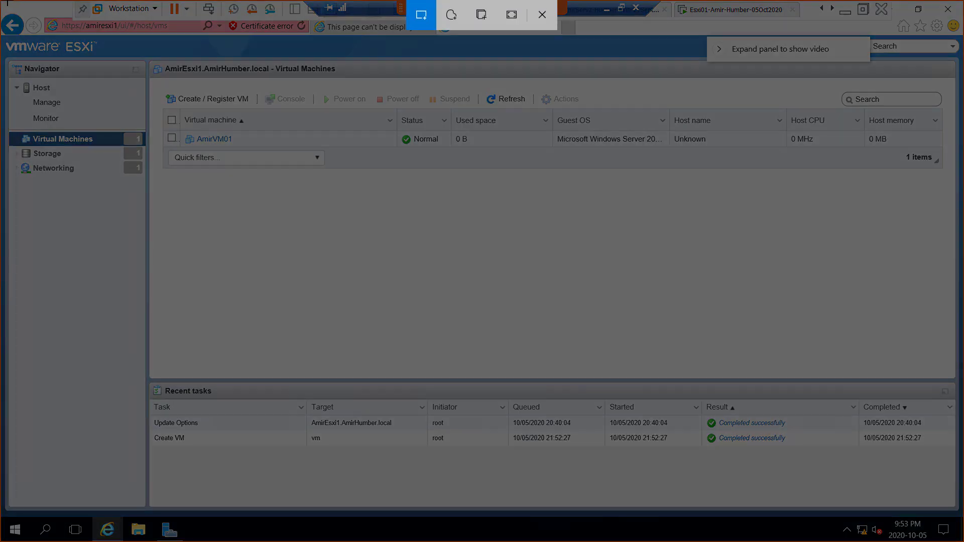
drag(8, 0, 670, 494)
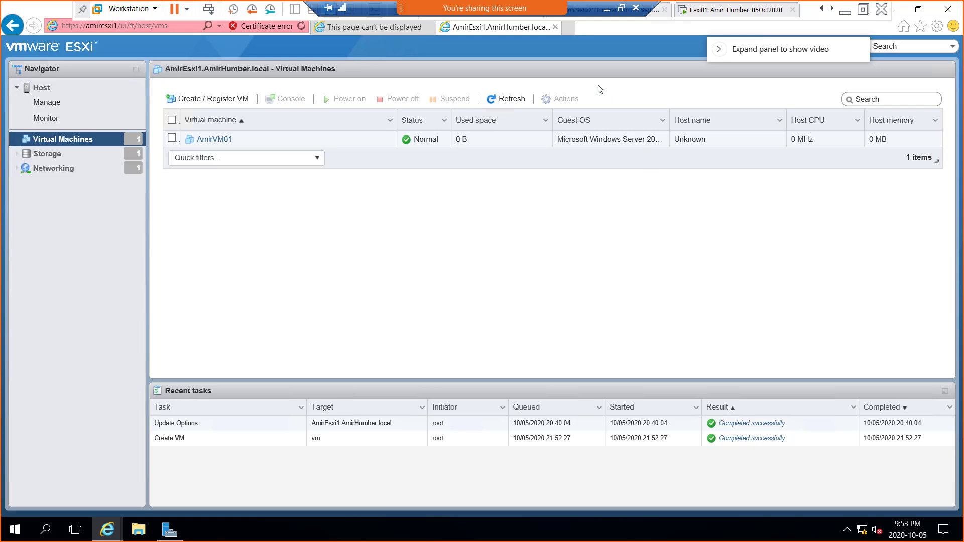
Step: Exit full-screen view and look at the server VM's Power options without choosing any
click(863, 10)
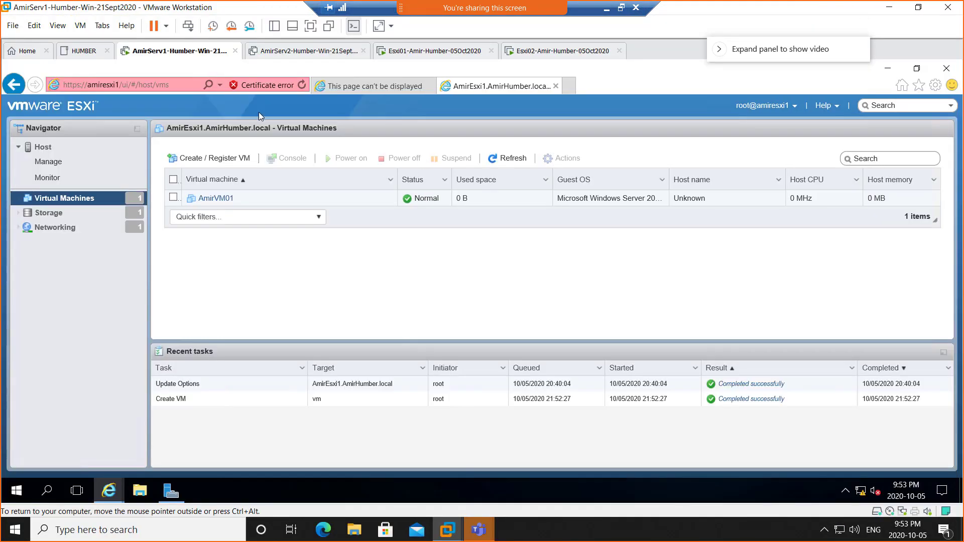
right_click(153, 56)
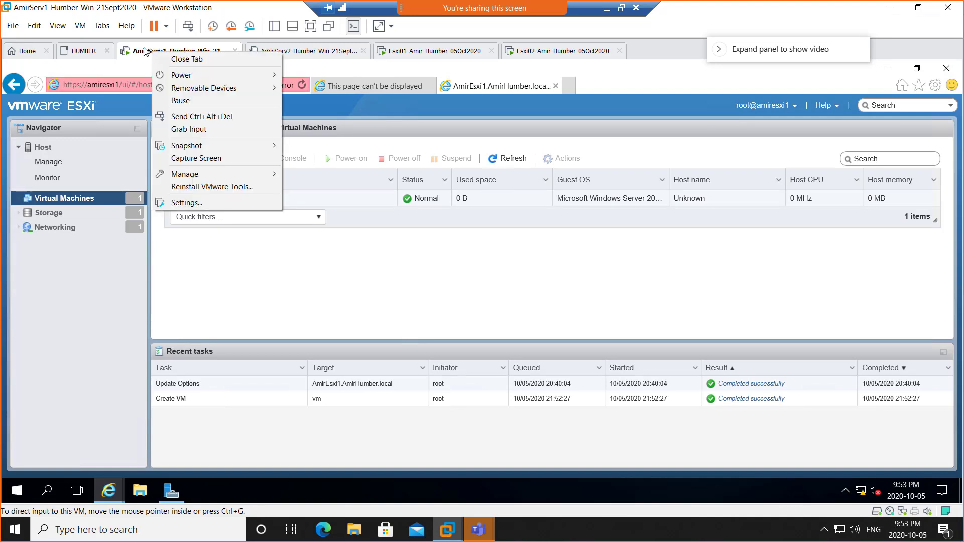
mouse_move(193, 74)
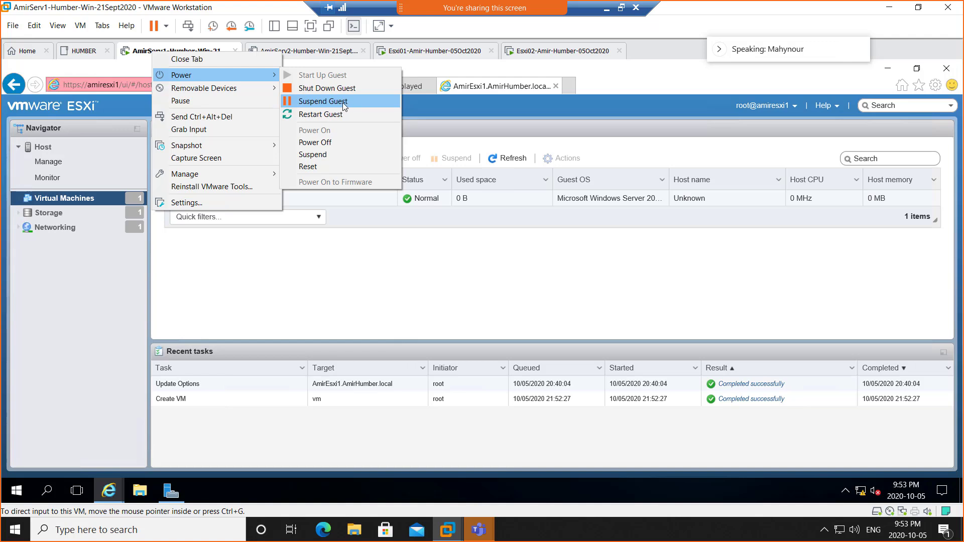
click(588, 303)
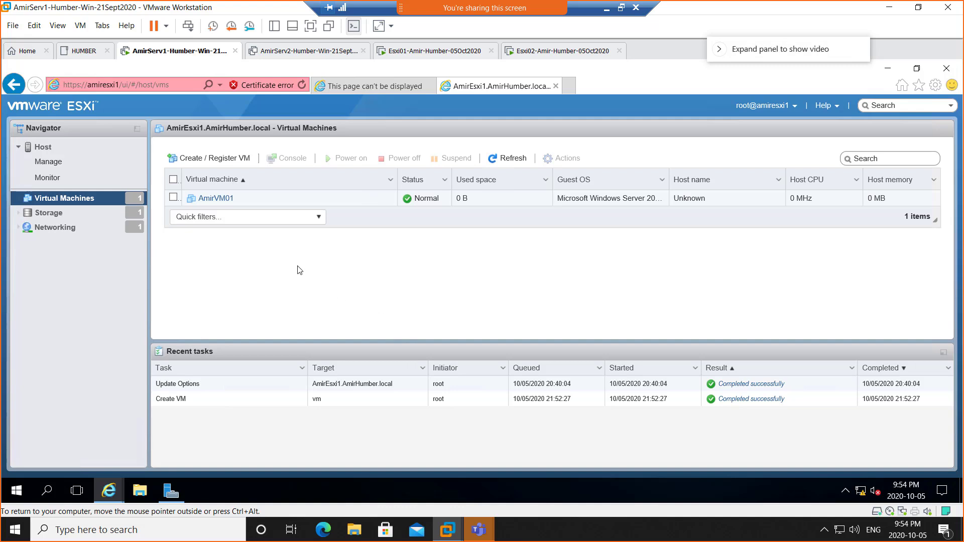
Step: Suspend the Serv1 Windows Server VM from its tab's Power menu
right_click(170, 56)
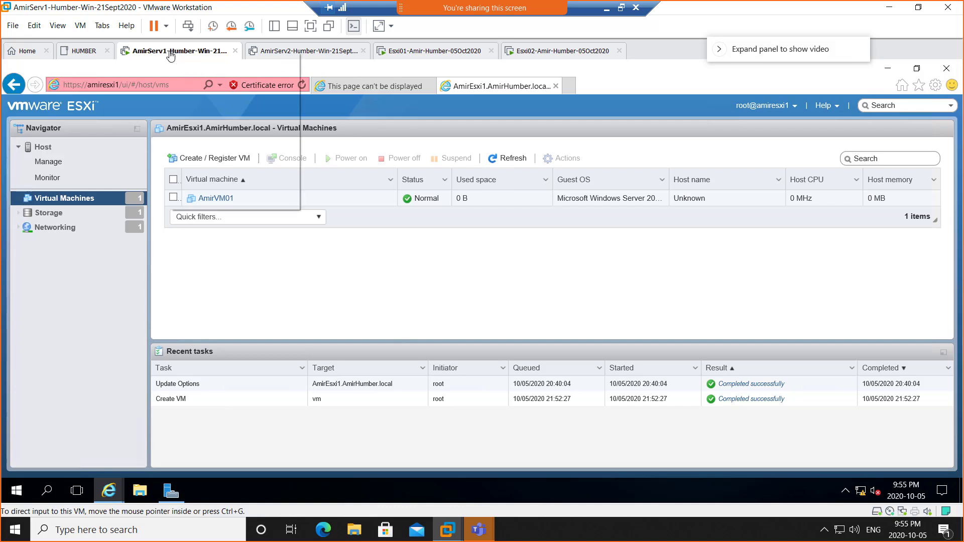
mouse_move(212, 77)
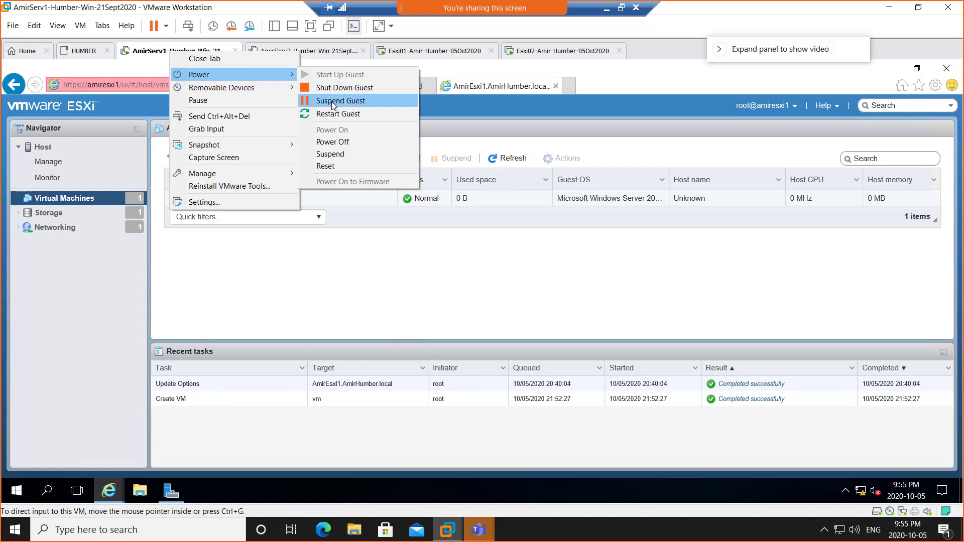
click(355, 103)
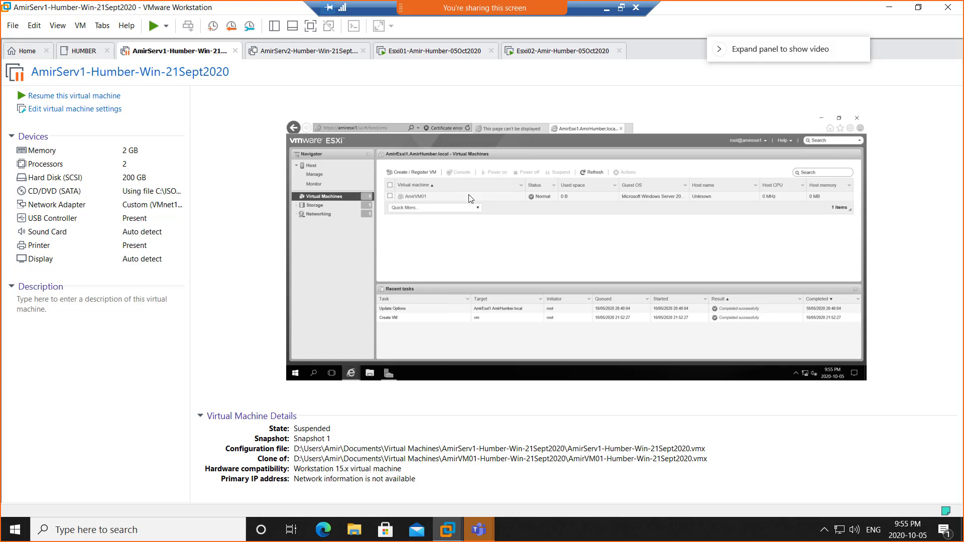
Step: Suspend the Esxi01 virtual machine from its tab's Power menu
click(413, 53)
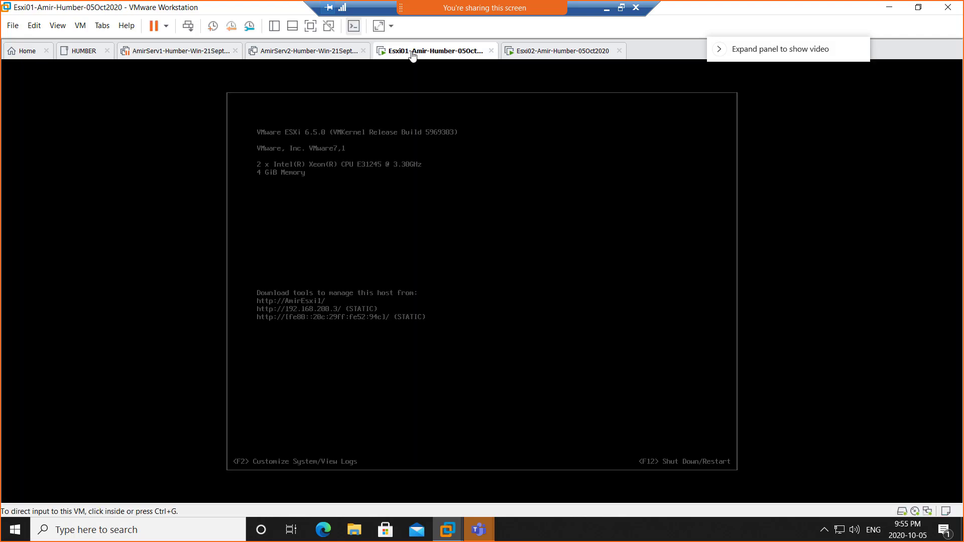
right_click(412, 53)
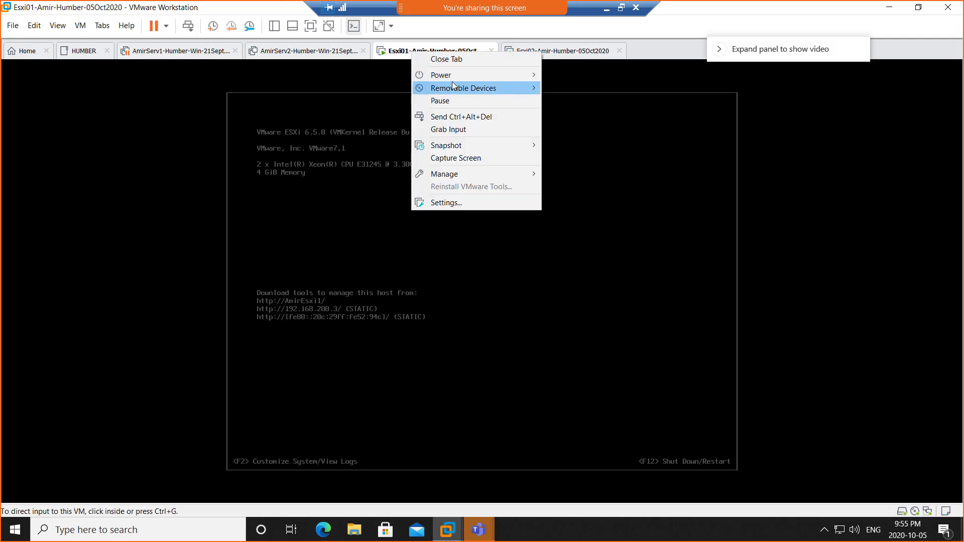
mouse_move(487, 77)
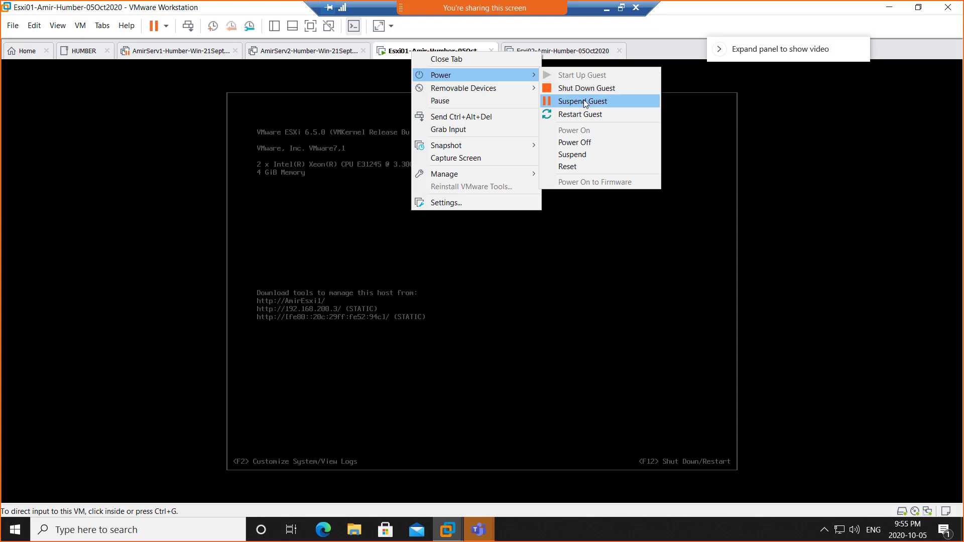
click(584, 100)
Step: Suspend Esxi02, close VMware Workstation, and drag the screenshot viewer onto the shared screen
click(530, 53)
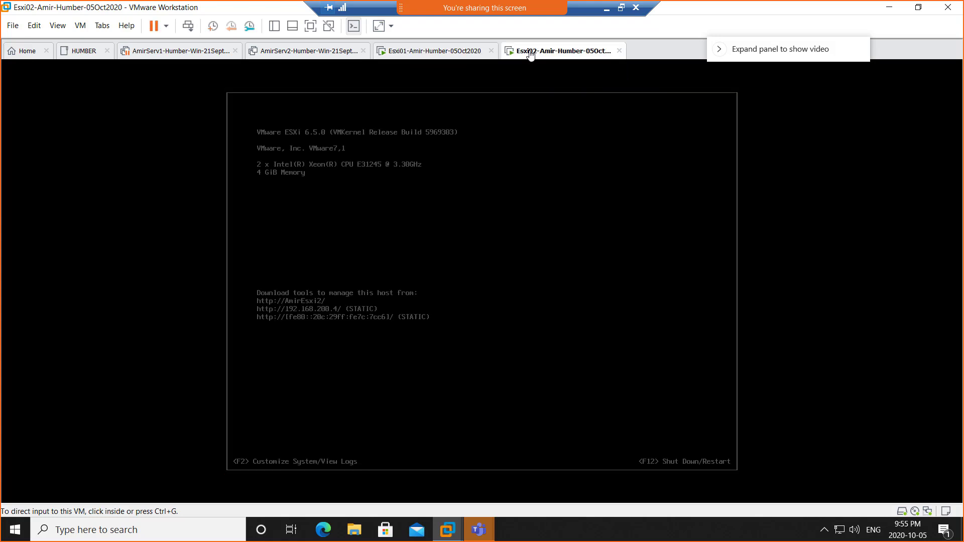
right_click(530, 54)
mouse_move(596, 89)
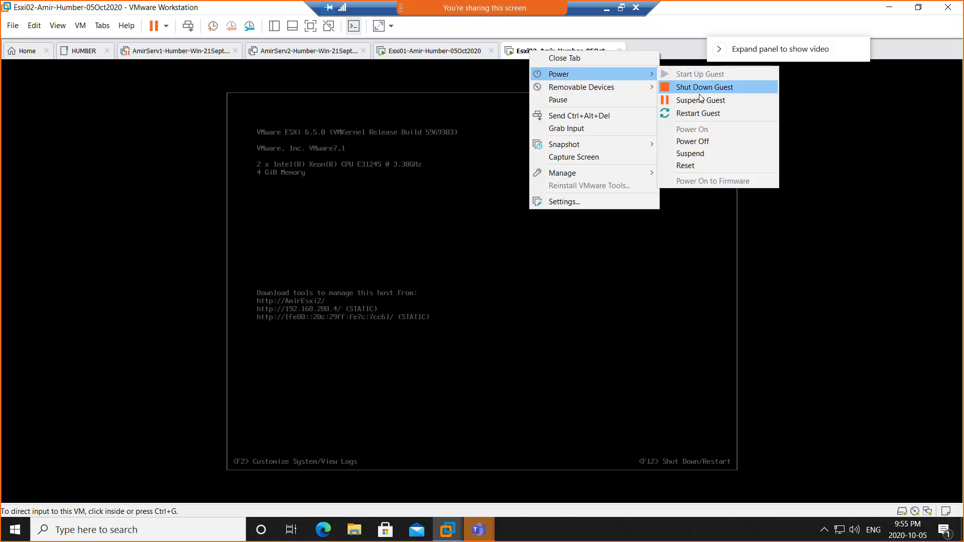
click(702, 102)
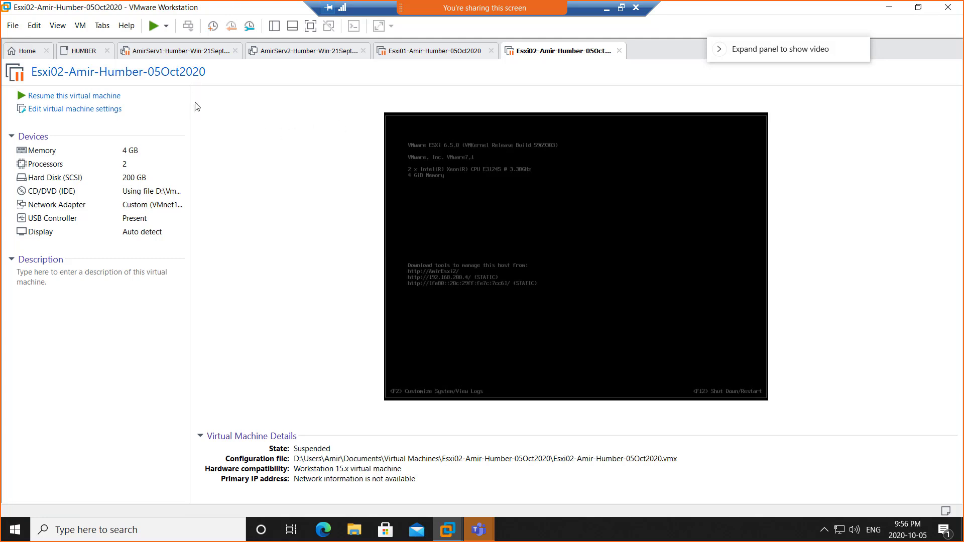
click(948, 7)
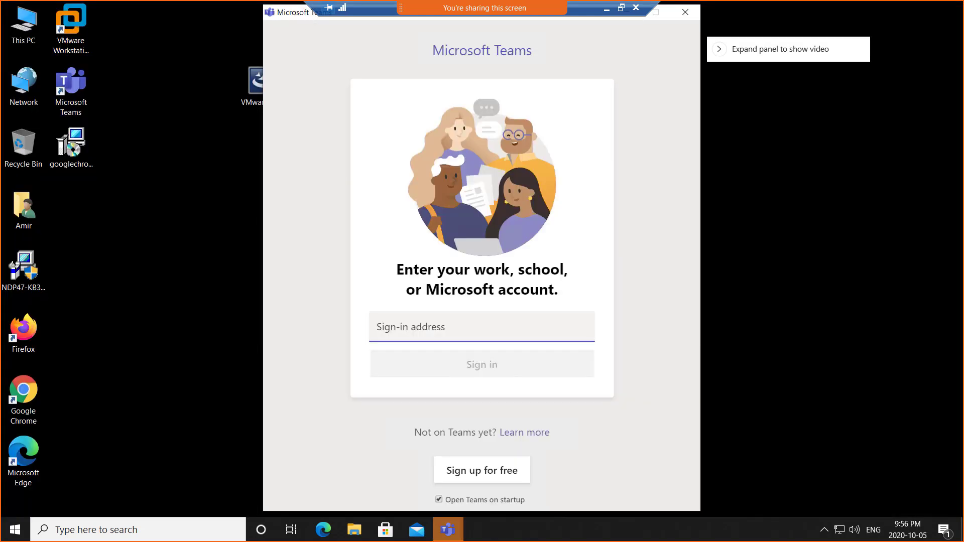
drag(963, 13, 320, 12)
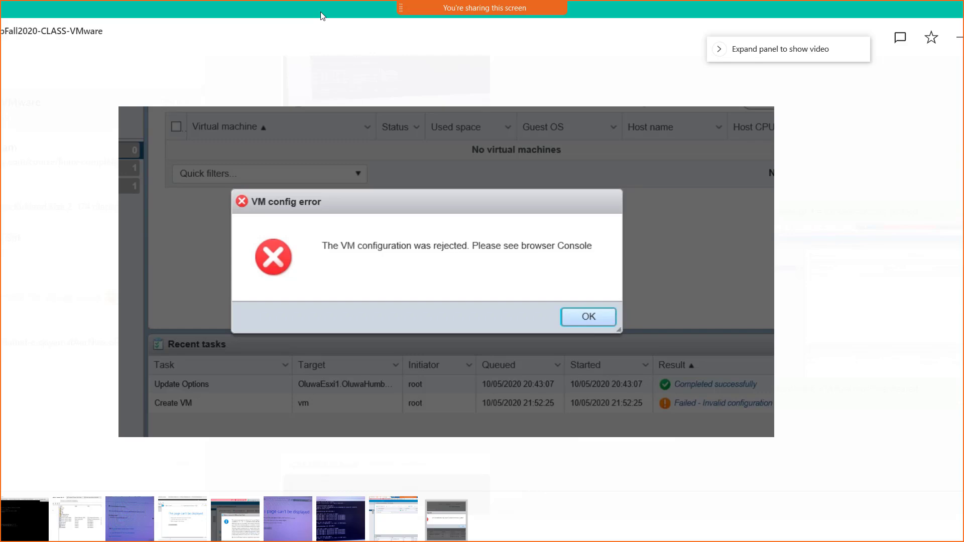
Step: Drag the Photos screenshot viewer off to the other monitor
drag(320, 13, 963, 83)
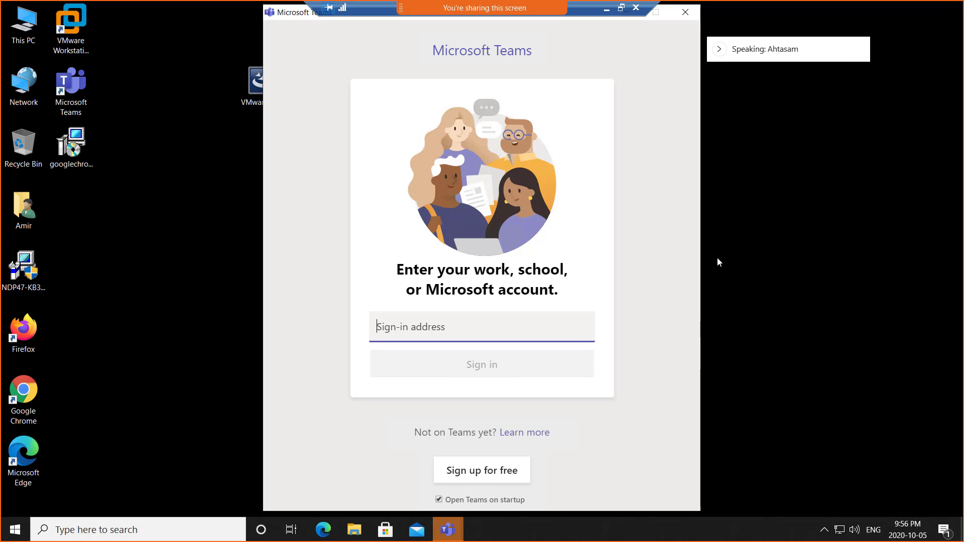
Step: Minimize the Remote Desktop window and switch to the Blackboard Course_Material tab
click(621, 8)
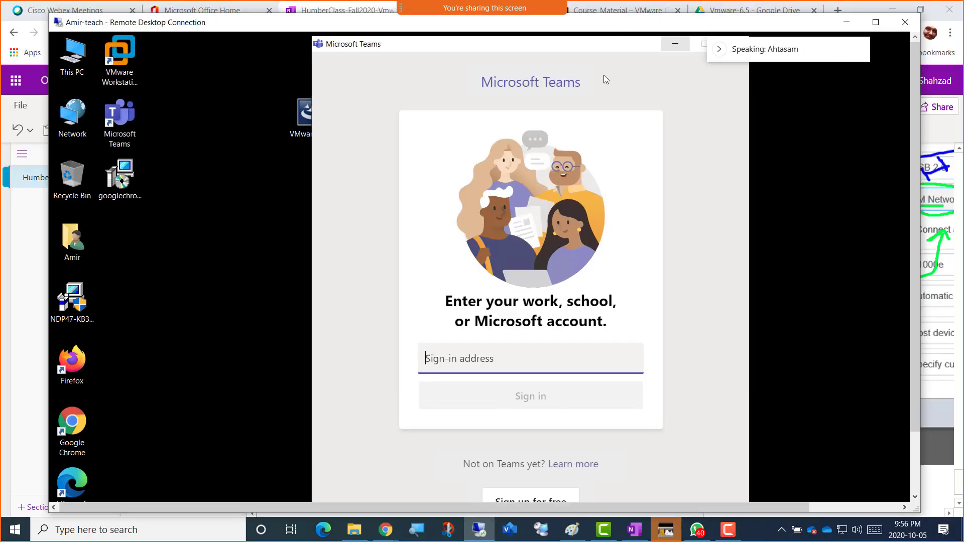
click(849, 23)
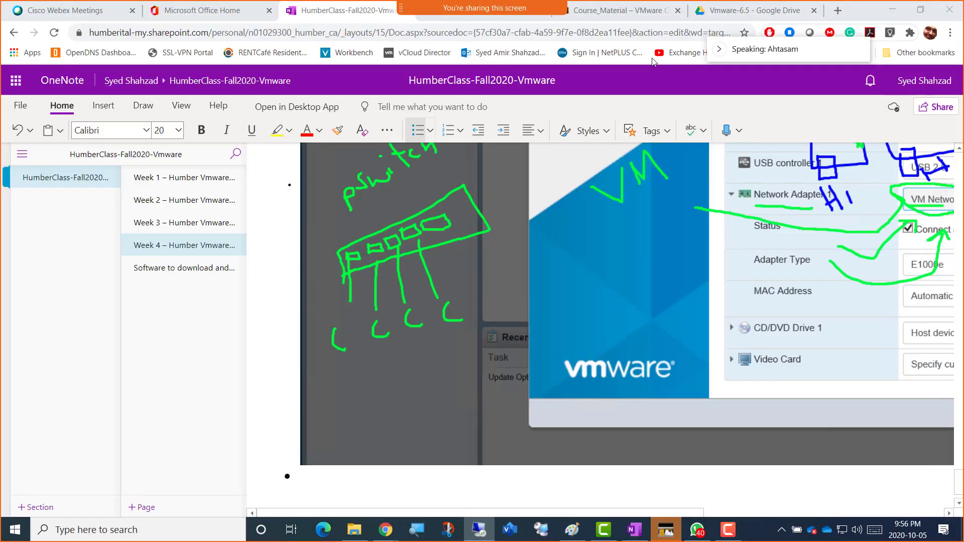
click(615, 11)
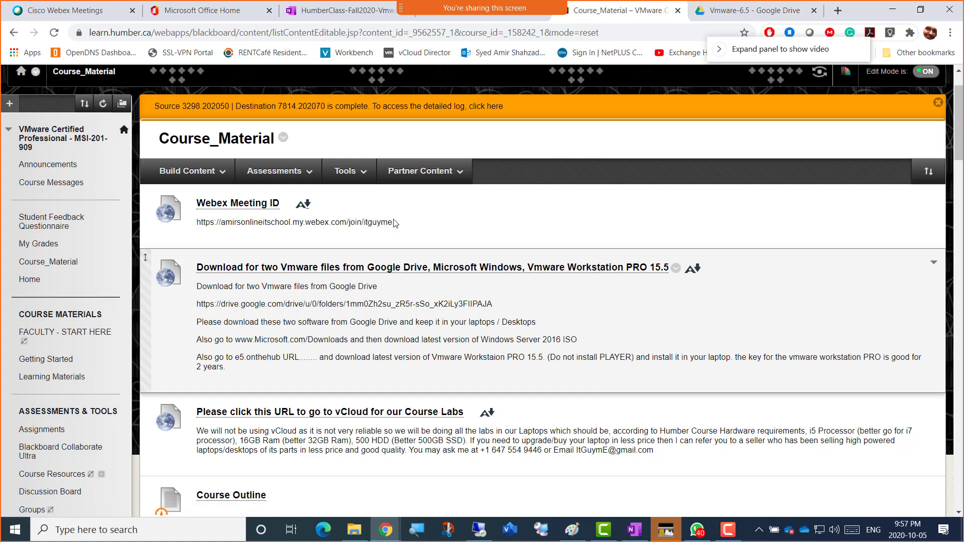
Step: Scroll to the Week 4 folder and try making it available to students
click(187, 170)
scroll(481, 337, down, 2)
scroll(482, 334, down, 20)
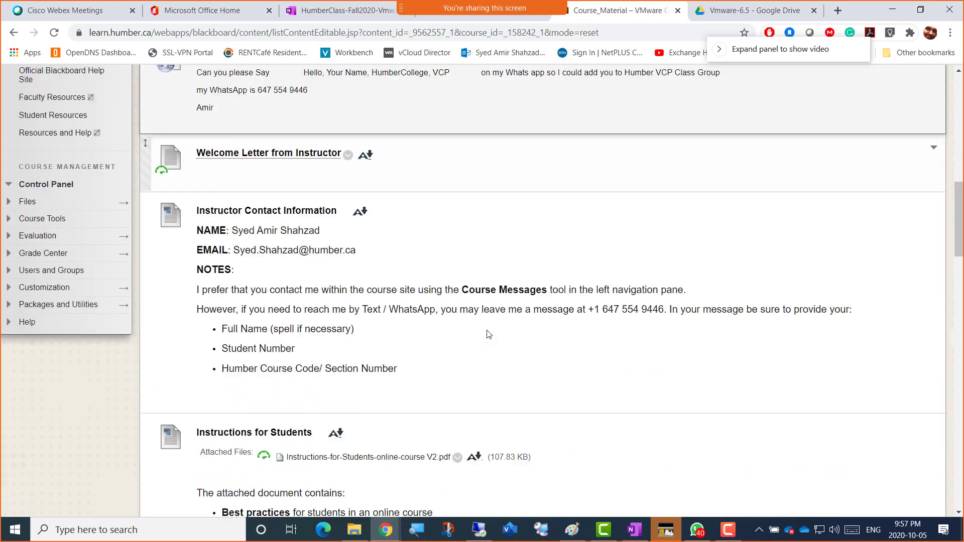
scroll(485, 329, up, 13)
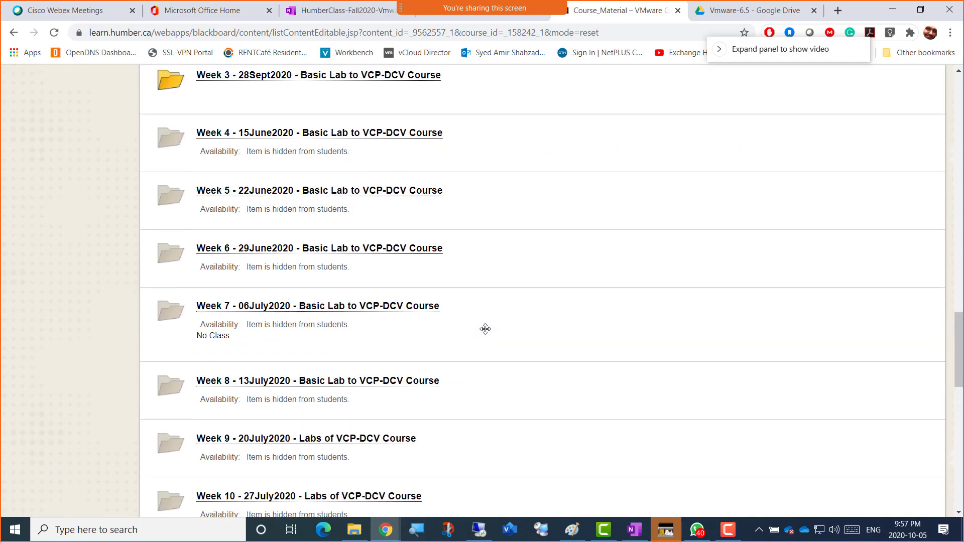
scroll(485, 331, down, 3)
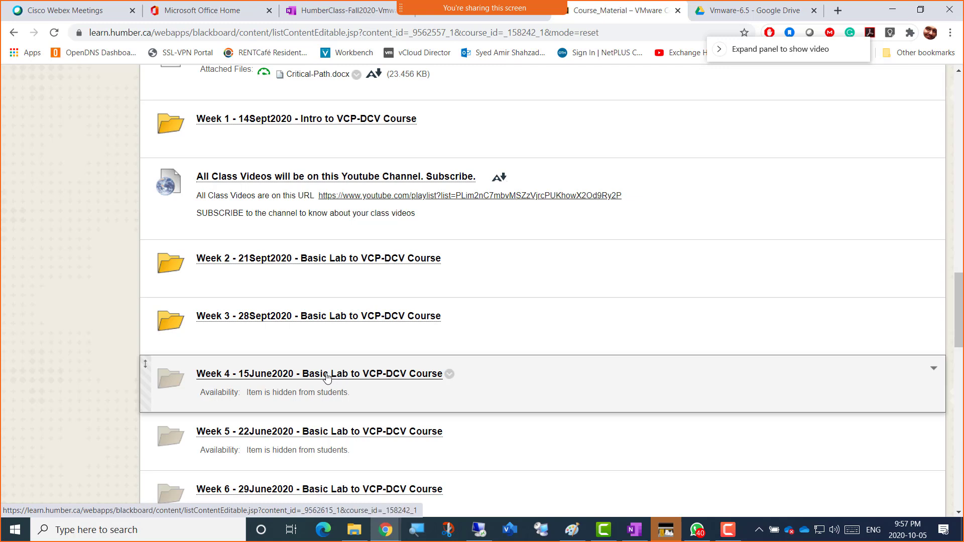
click(449, 376)
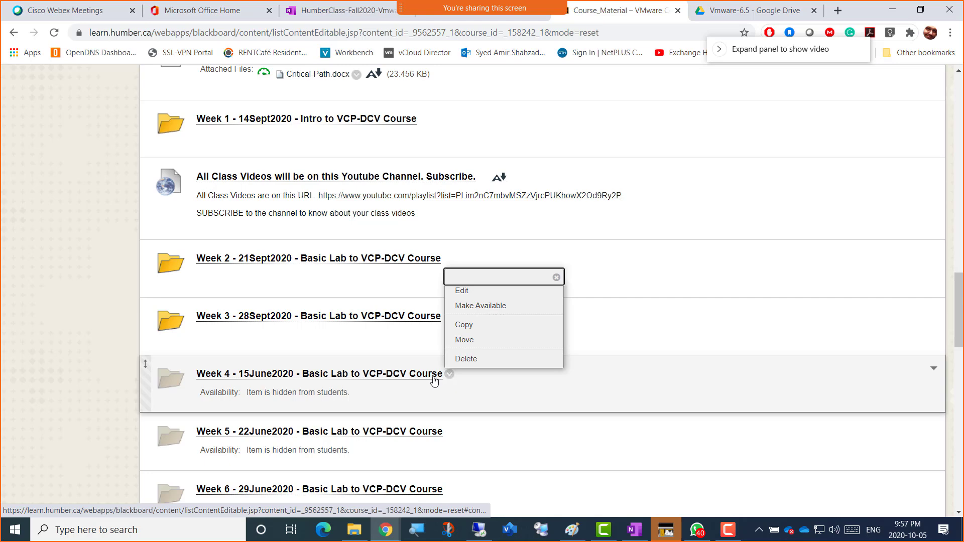
click(467, 306)
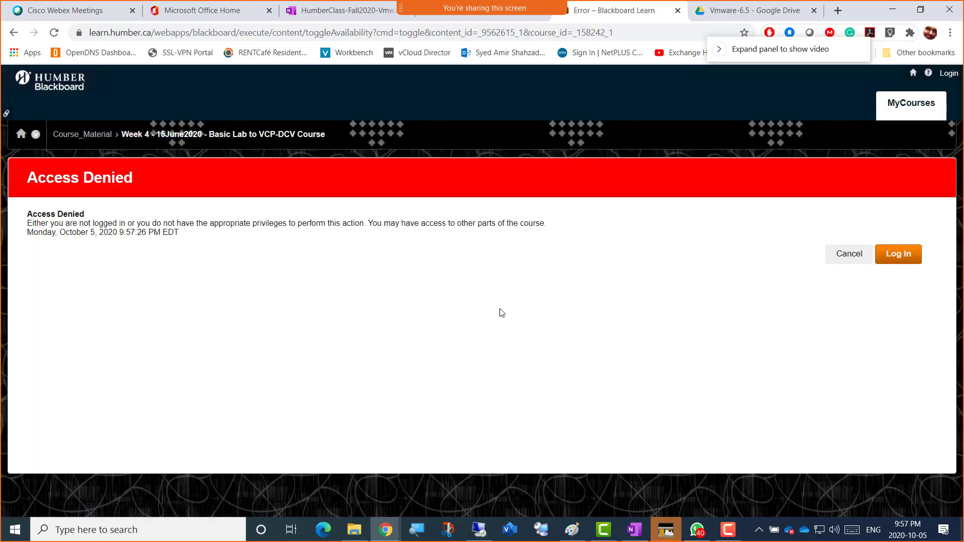
Step: Sign back in to Blackboard and return to the 7814.202070 course's Course_Material page
click(878, 257)
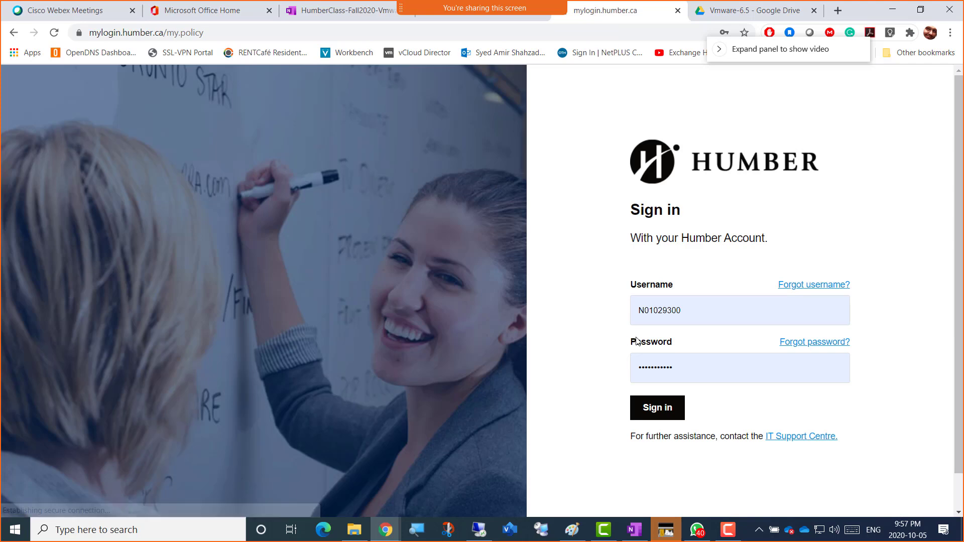
click(656, 407)
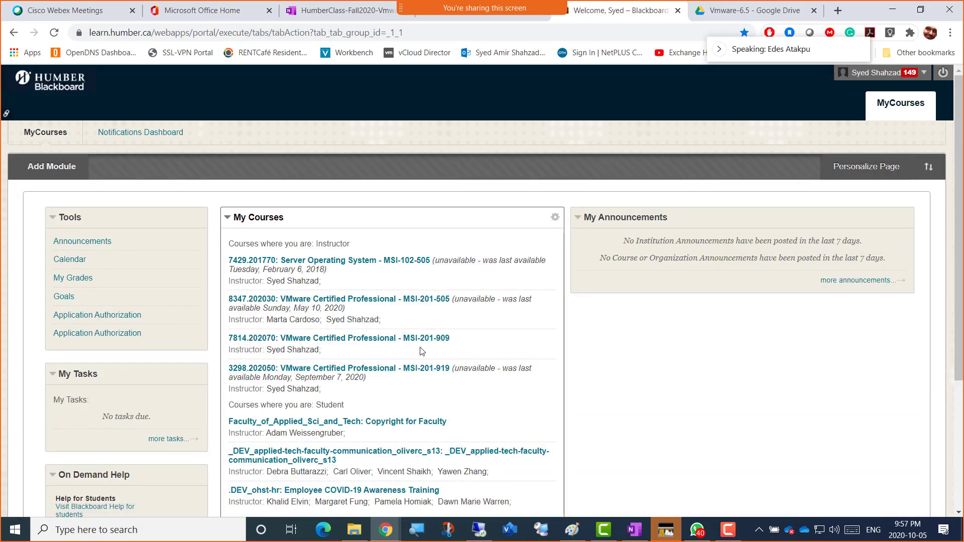
click(420, 339)
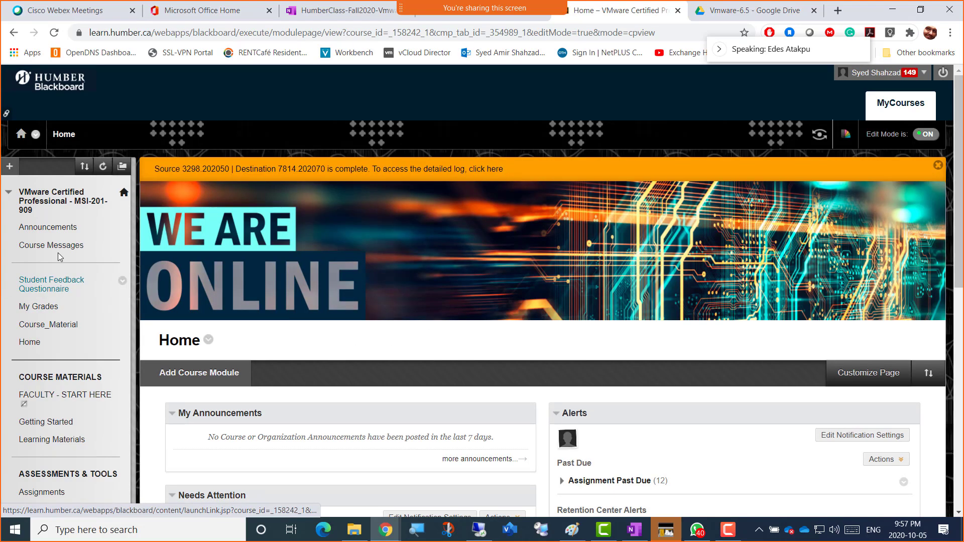
click(58, 326)
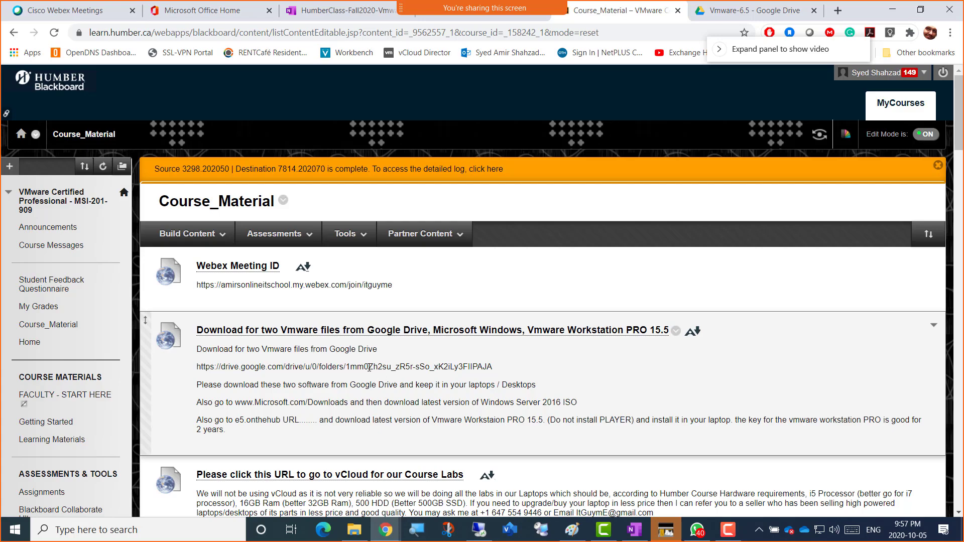
Step: Open the Edit form for the Week 4 folder from its options menu
scroll(450, 401, down, 15)
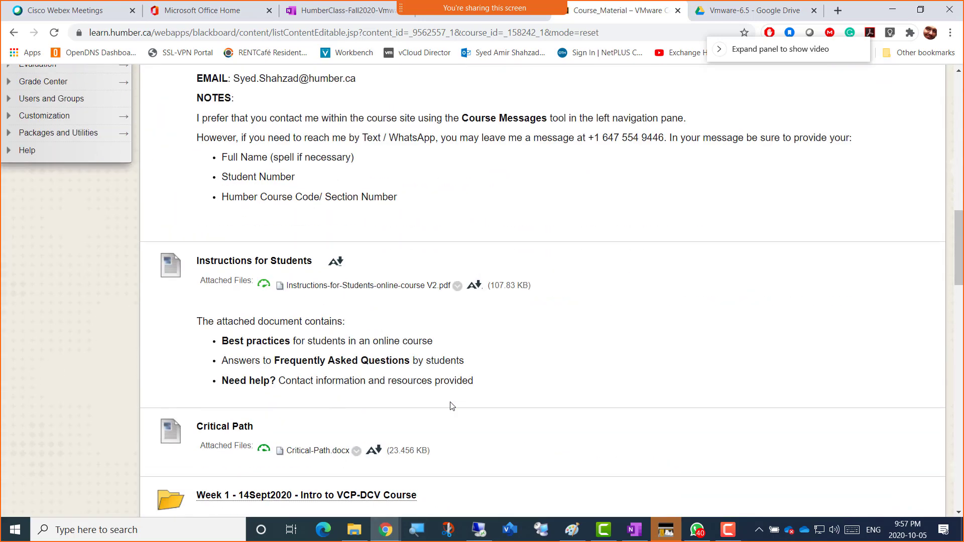
scroll(451, 405, down, 6)
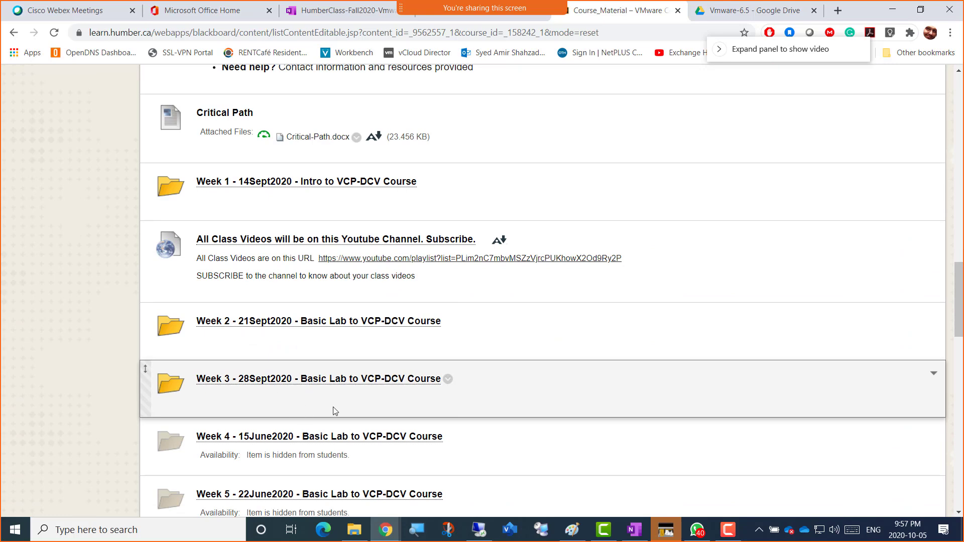
scroll(452, 379, down, 1)
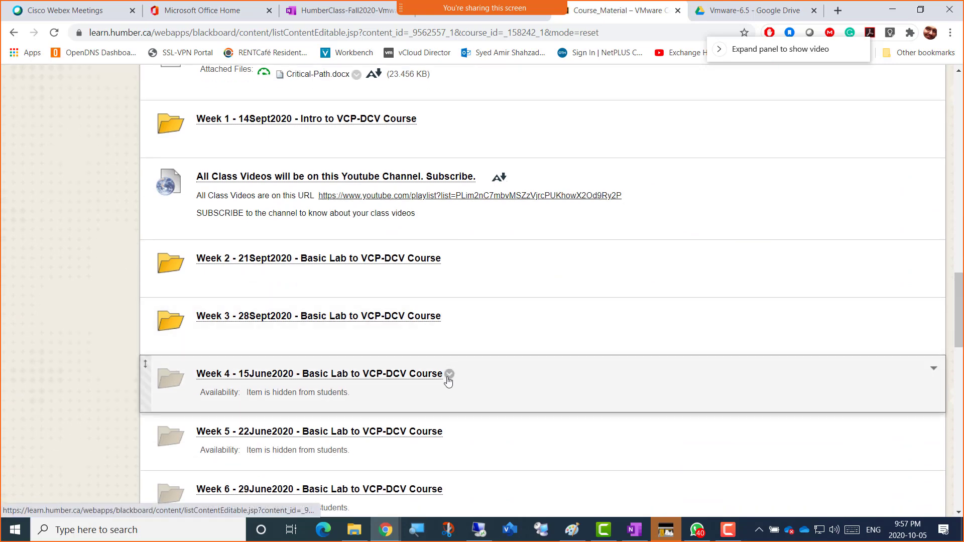
click(451, 377)
click(462, 193)
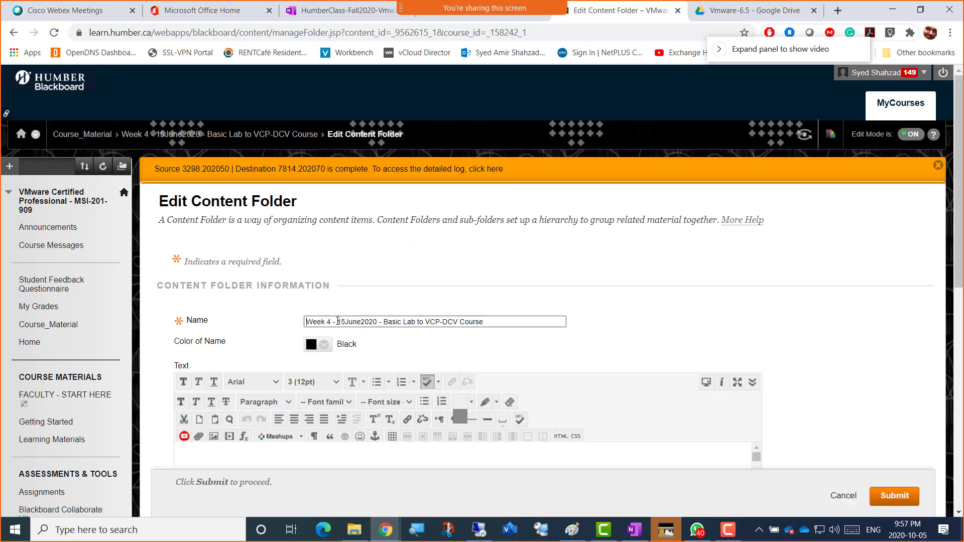
Step: Change the folder name's date from 15June2020 to 05Oct2020 and submit it
click(337, 322)
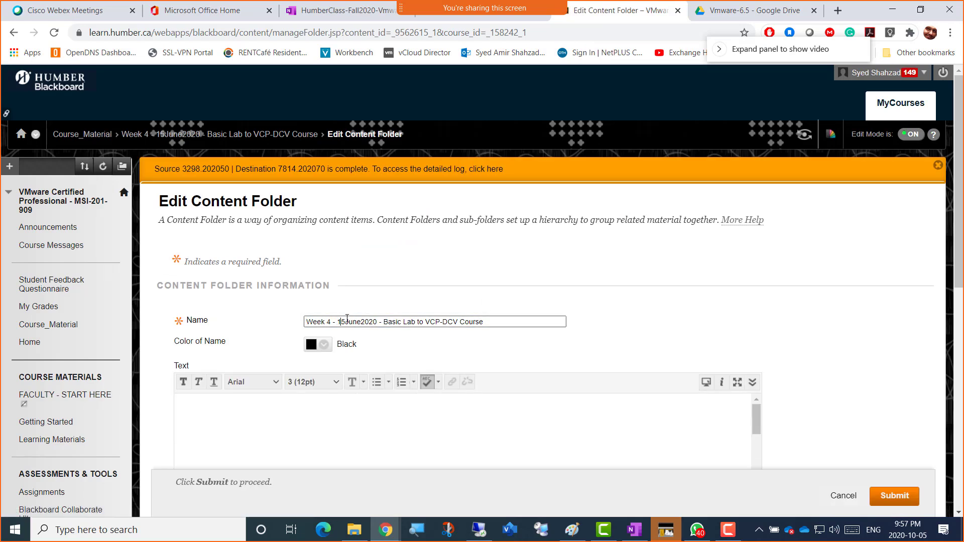
key(shift+Right)
key(shift+Right)
text(05)
key(shift+Right)
key(shift+Right)
key(shift+Right)
text(Oct)
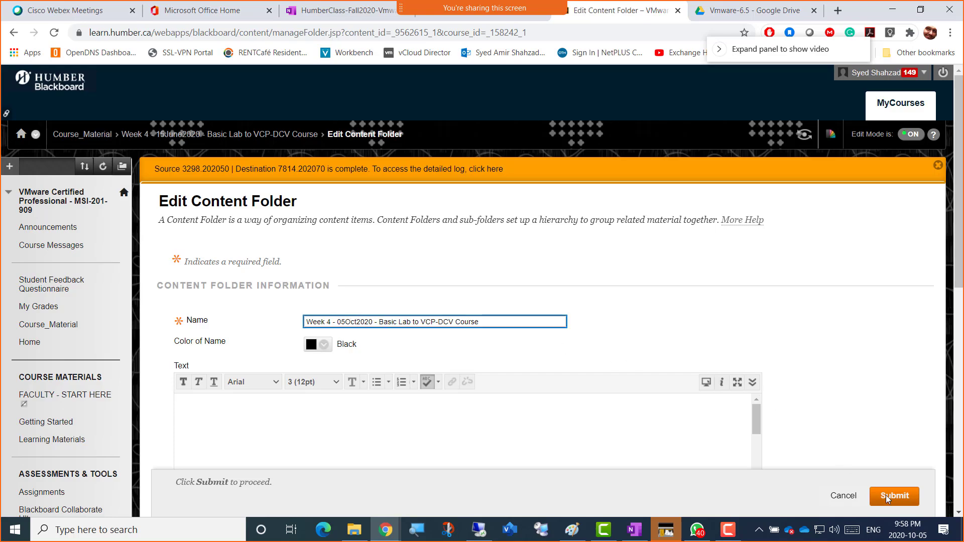
click(888, 497)
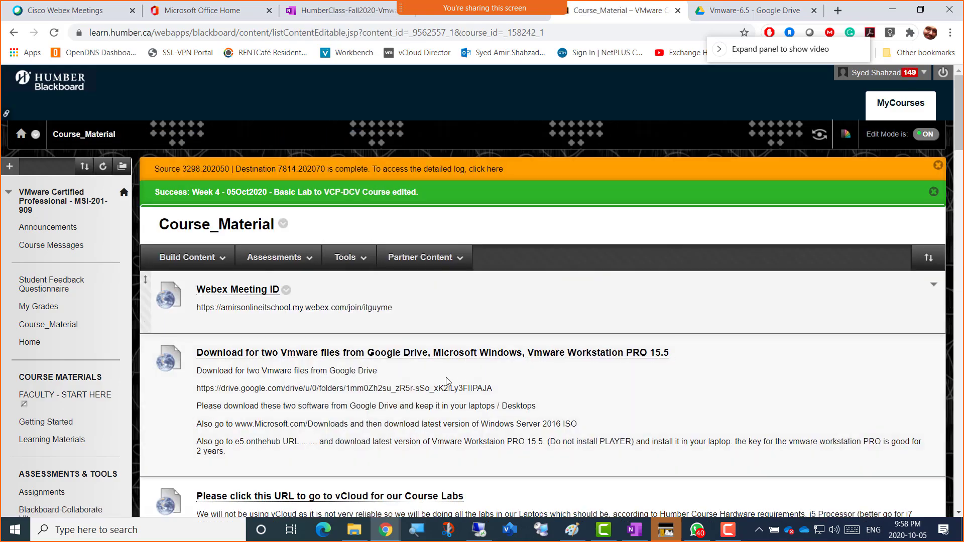
scroll(426, 397, down, 7)
scroll(426, 397, down, 15)
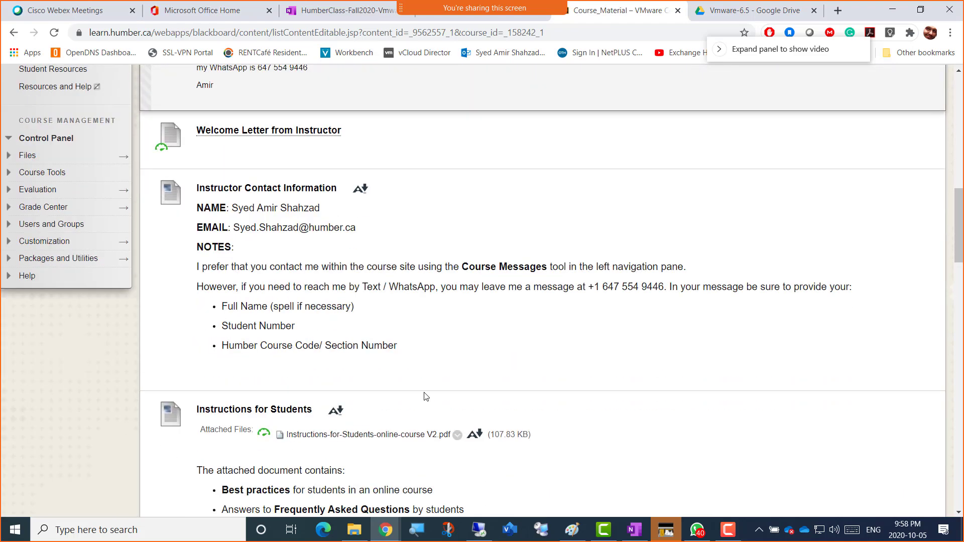
scroll(426, 396, down, 6)
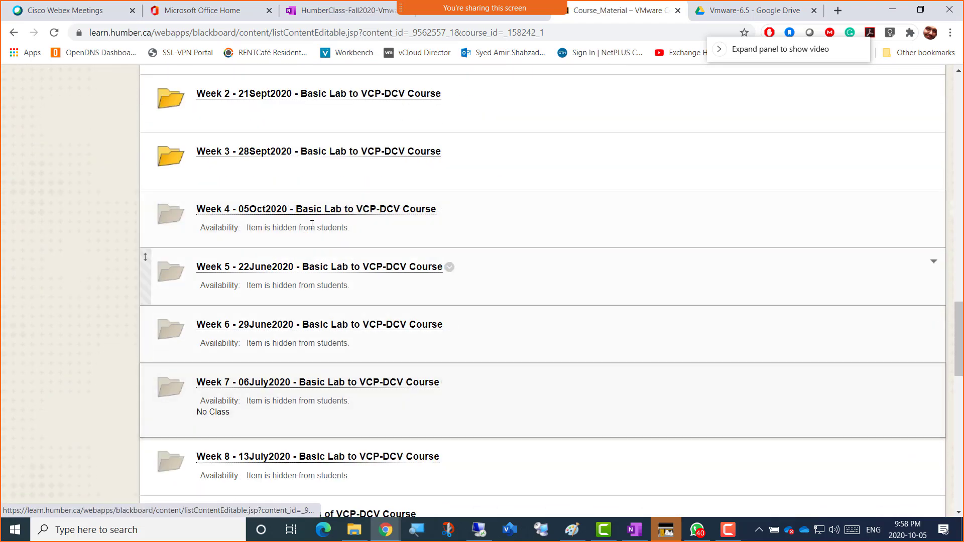
Step: Open the Week 4 - 05Oct2020 folder and delete the Please Upload Week 4 Lab item
click(427, 209)
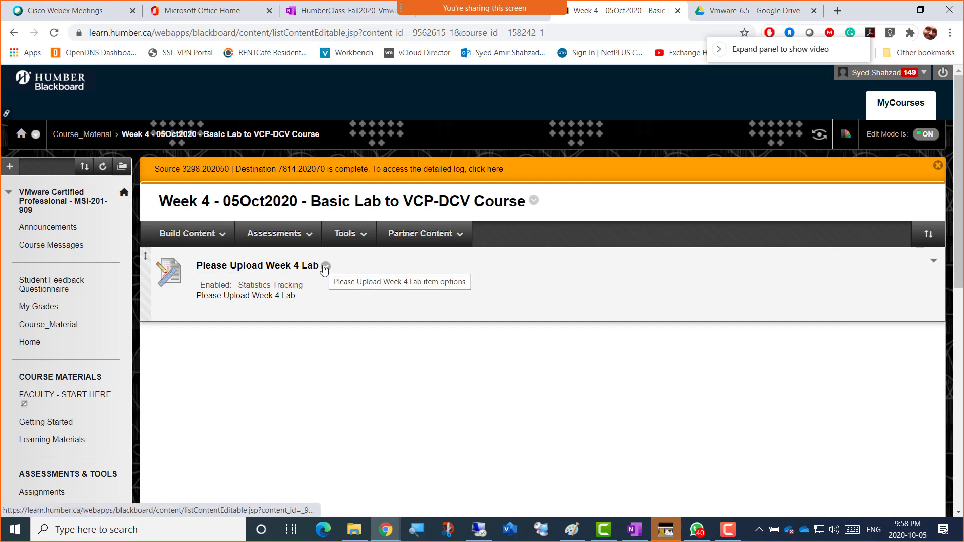
click(325, 267)
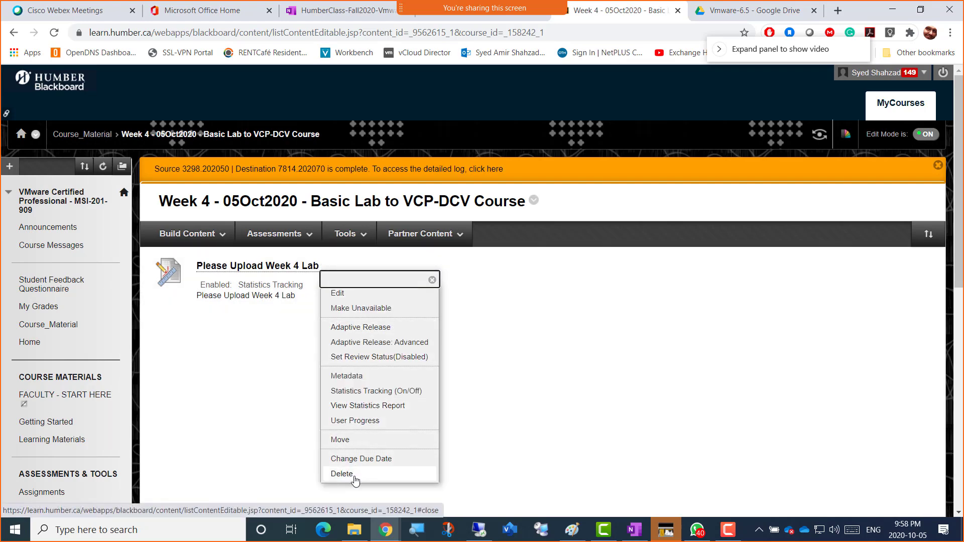
click(354, 476)
click(547, 102)
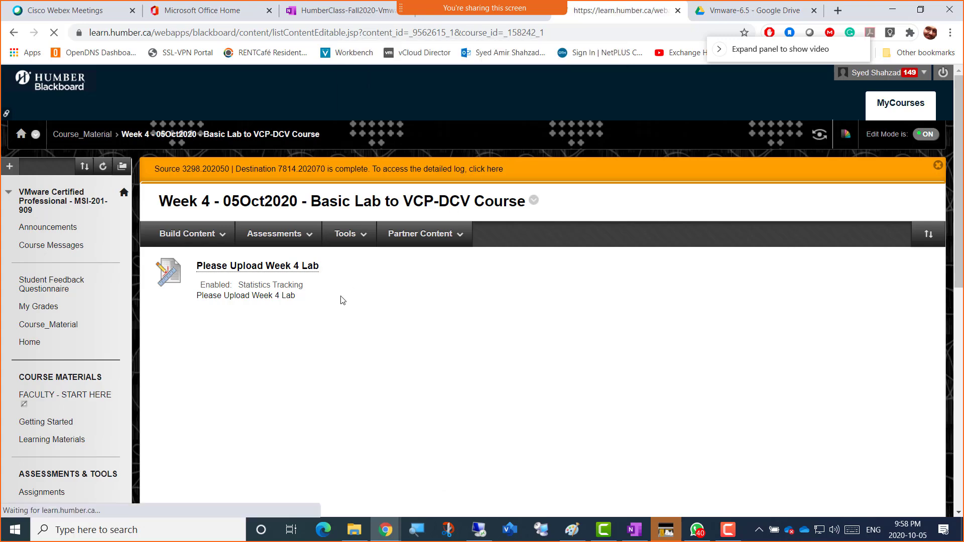
Step: Start a new assignment from the Assessments menu
click(227, 266)
click(291, 258)
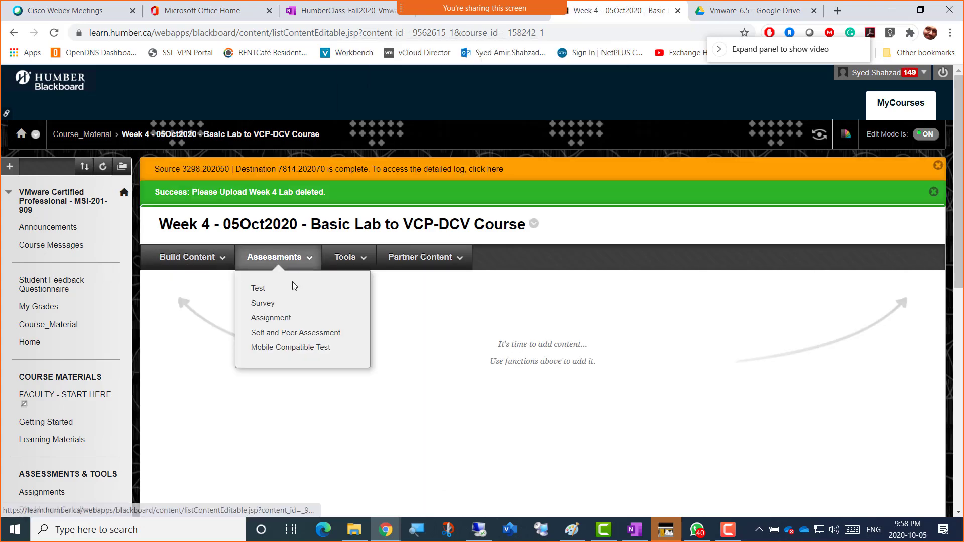
click(288, 317)
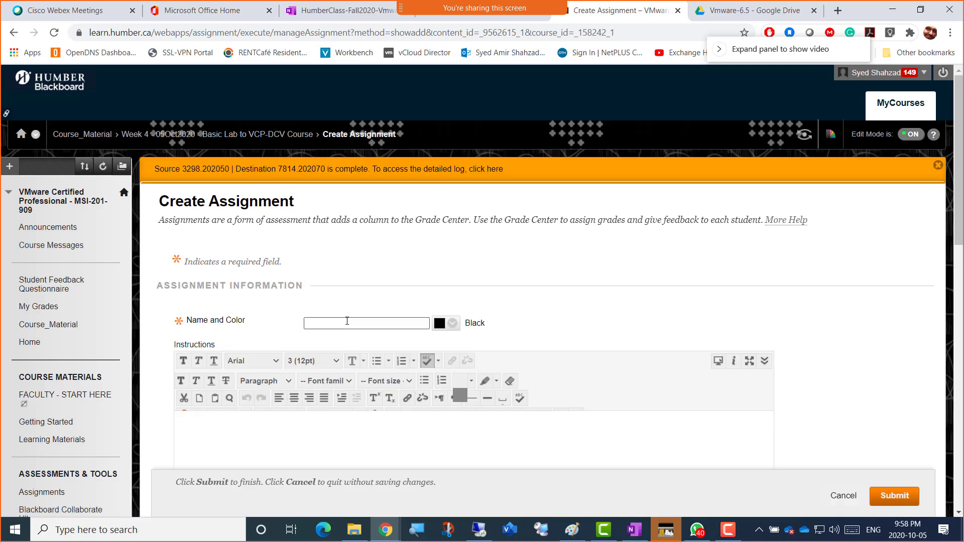
Step: Name the assignment 'Upload Week4' and paste that name into the Instructions
click(347, 321)
text(Upload Week4)
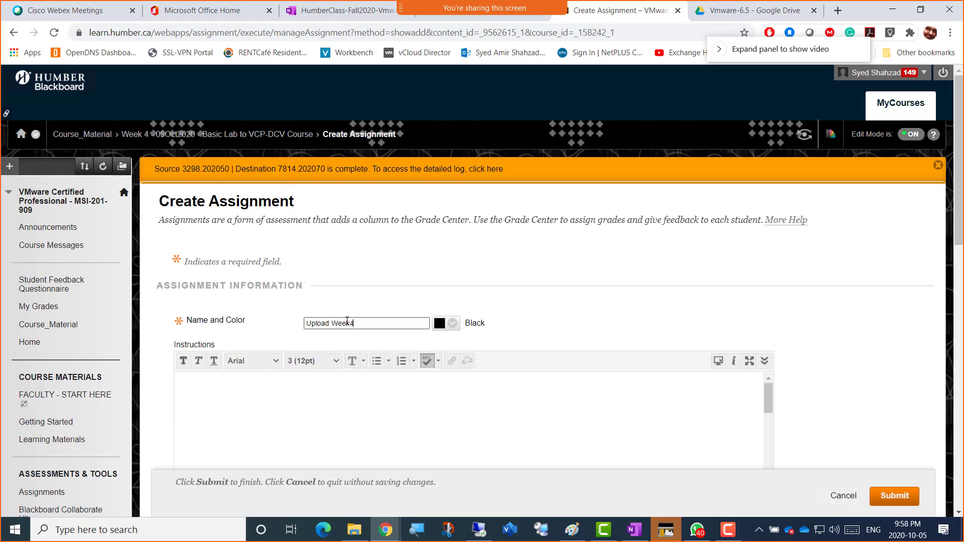
key(ctrl+a)
key(ctrl+c)
click(312, 394)
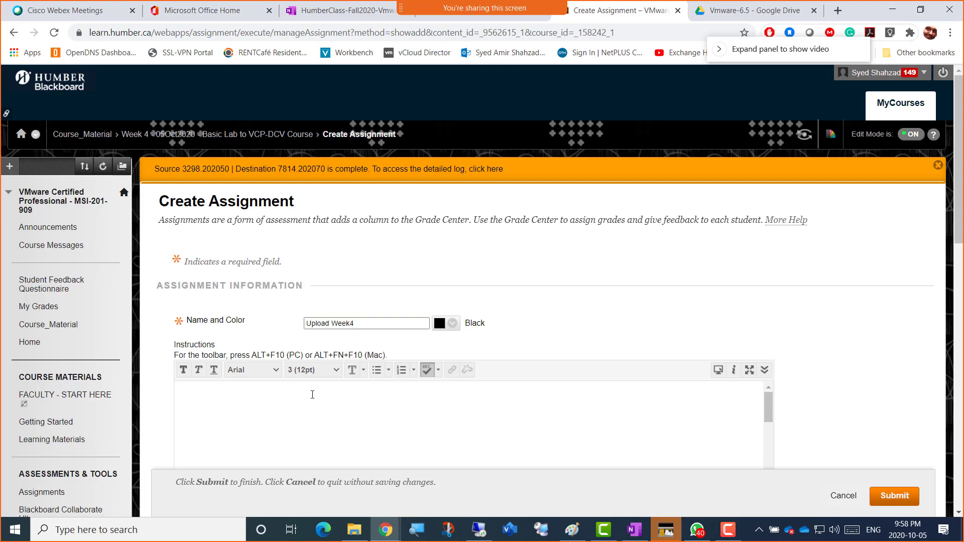
key(ctrl+v)
Step: Set the due date to October 5, 2020 and the points possible to 4
scroll(838, 366, down, 10)
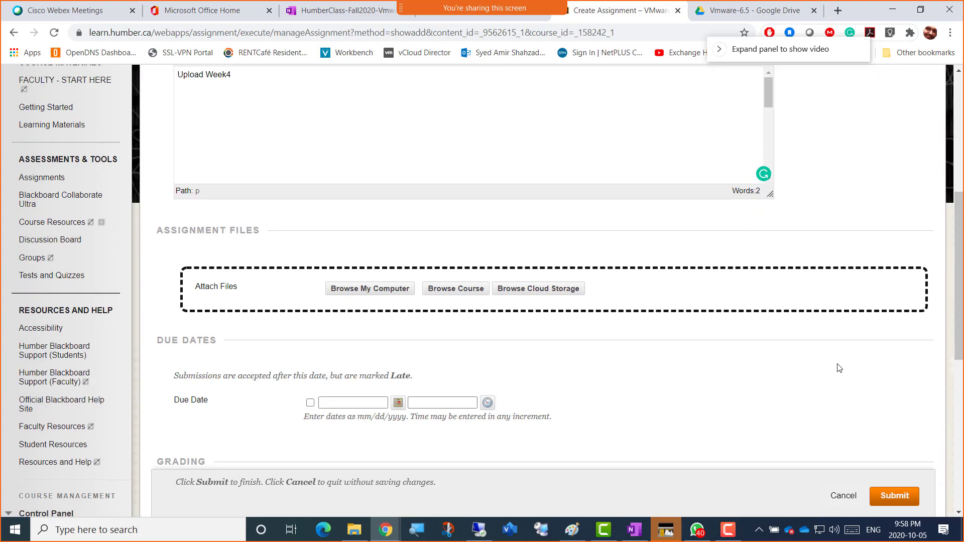
click(398, 215)
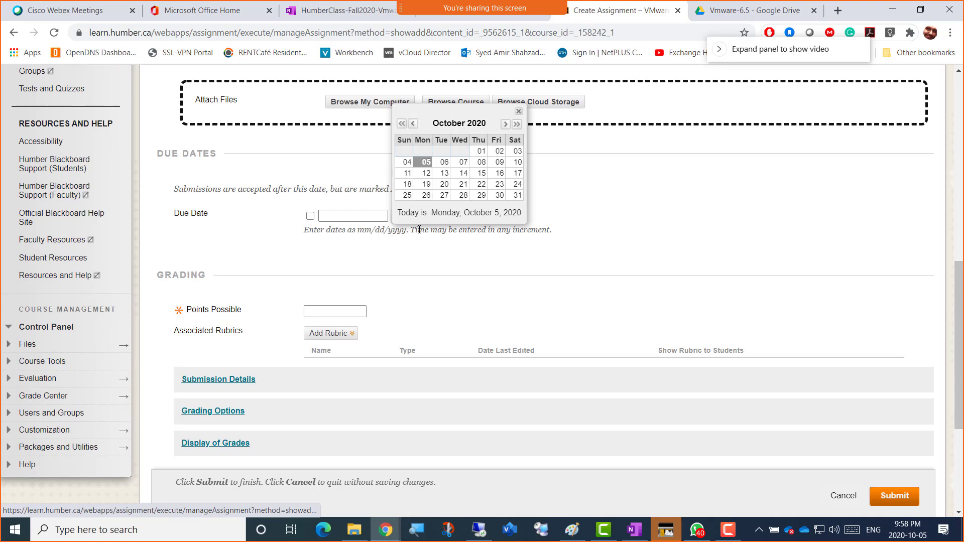
click(426, 163)
click(341, 312)
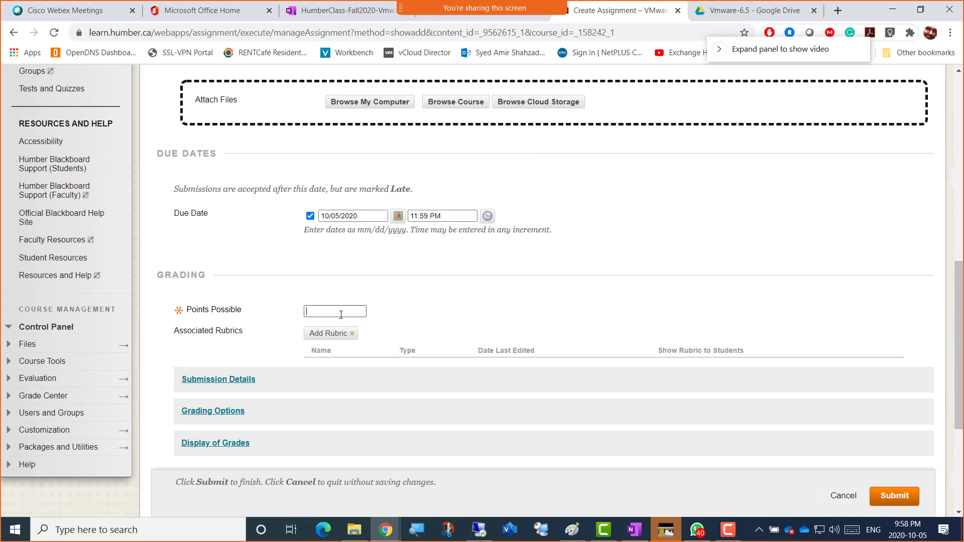
Step: Allow multiple attempts with a maximum of 2, track number of views, and submit the assignment
scroll(301, 301, down, 3)
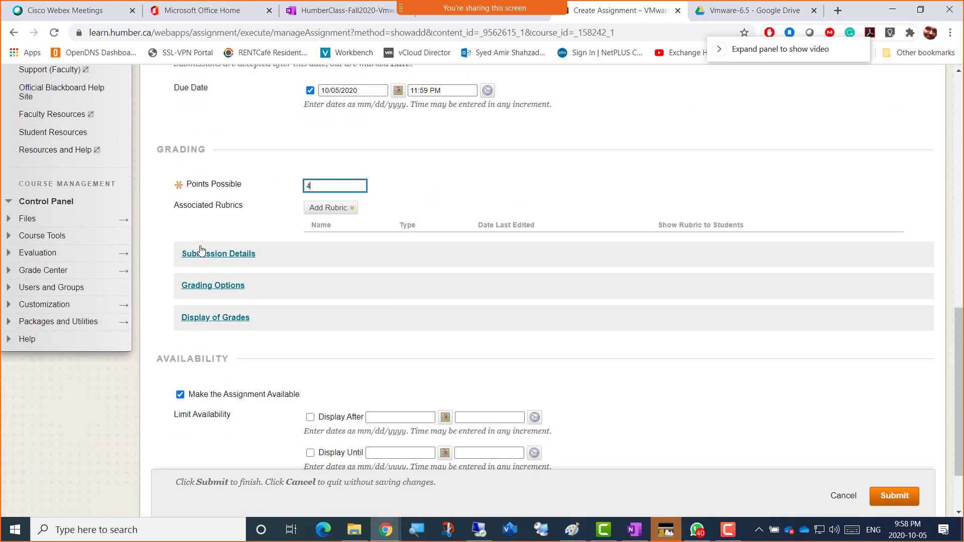
click(201, 253)
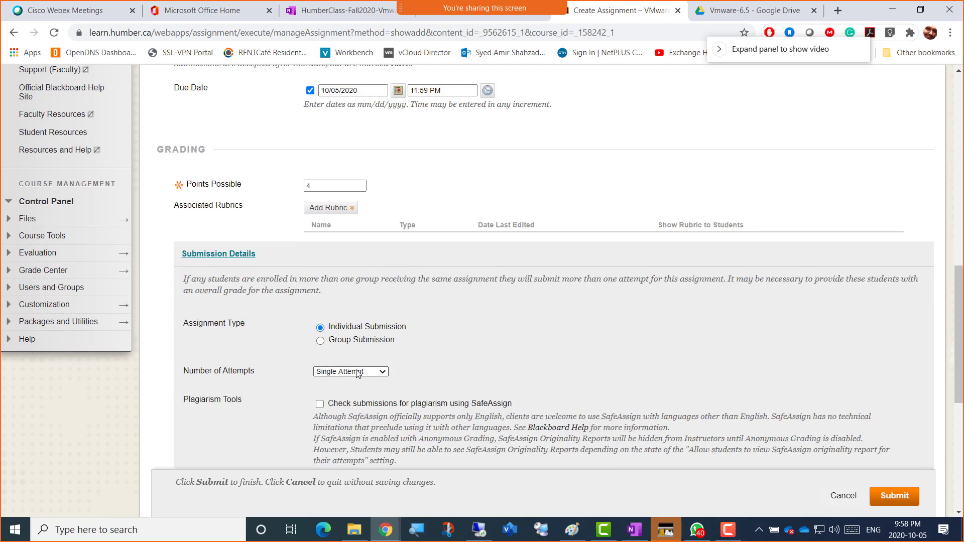
click(357, 371)
click(354, 390)
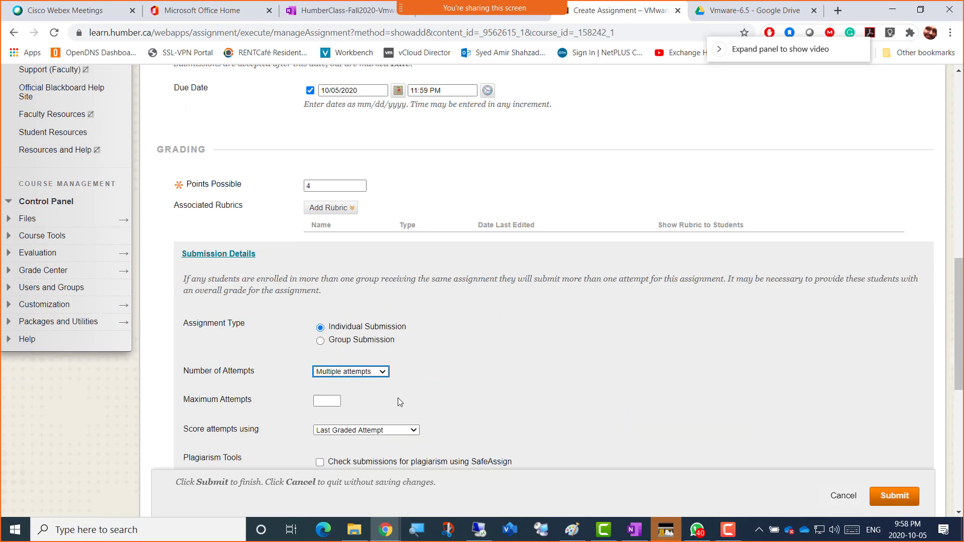
click(336, 403)
text(2)
scroll(490, 409, down, 7)
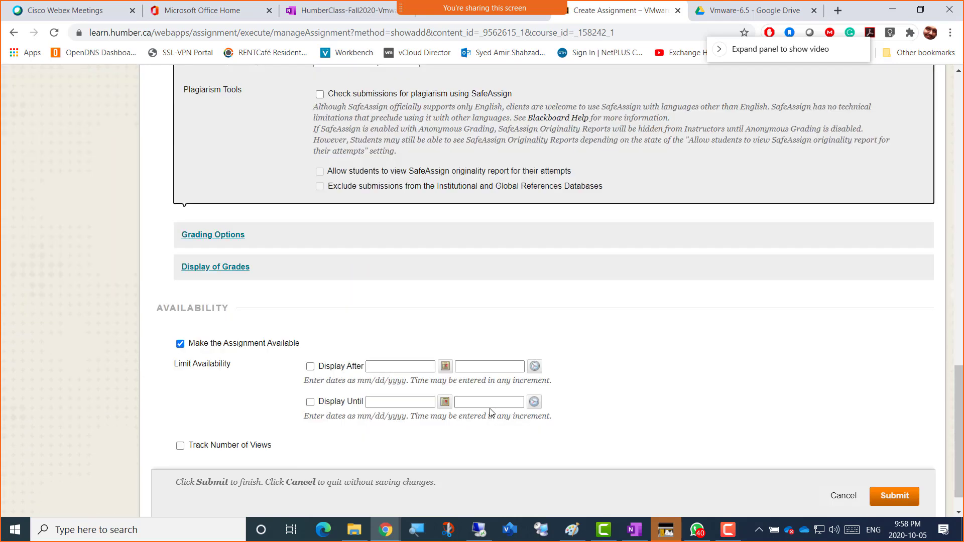
click(197, 436)
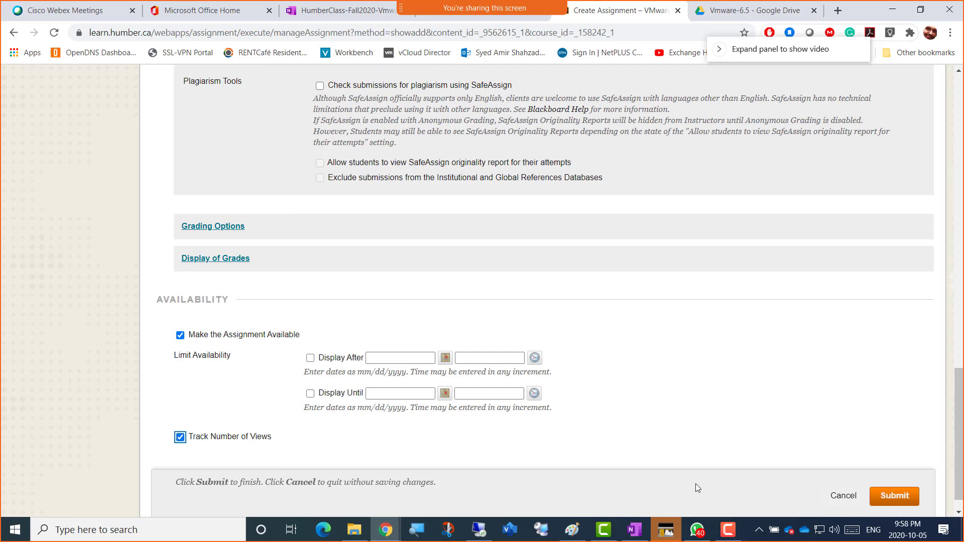
click(896, 496)
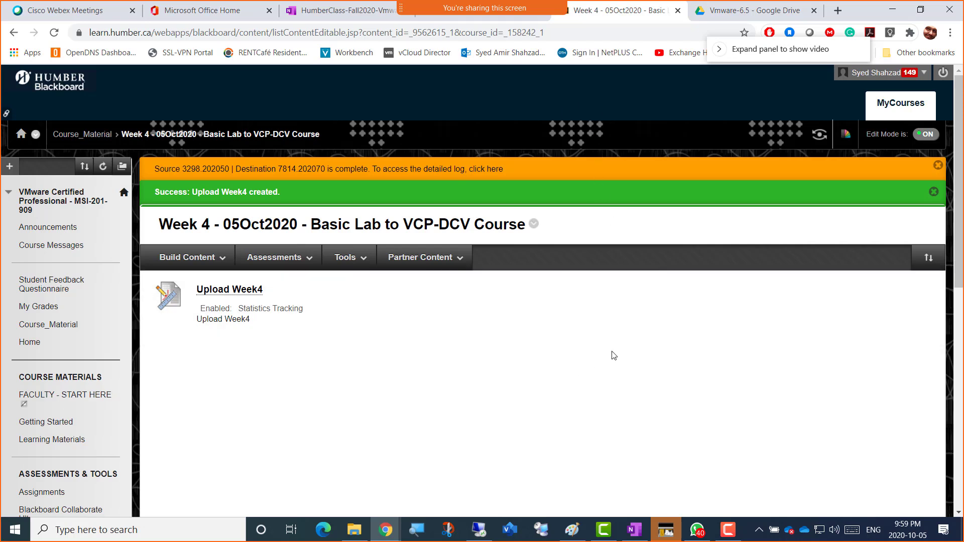
click(731, 537)
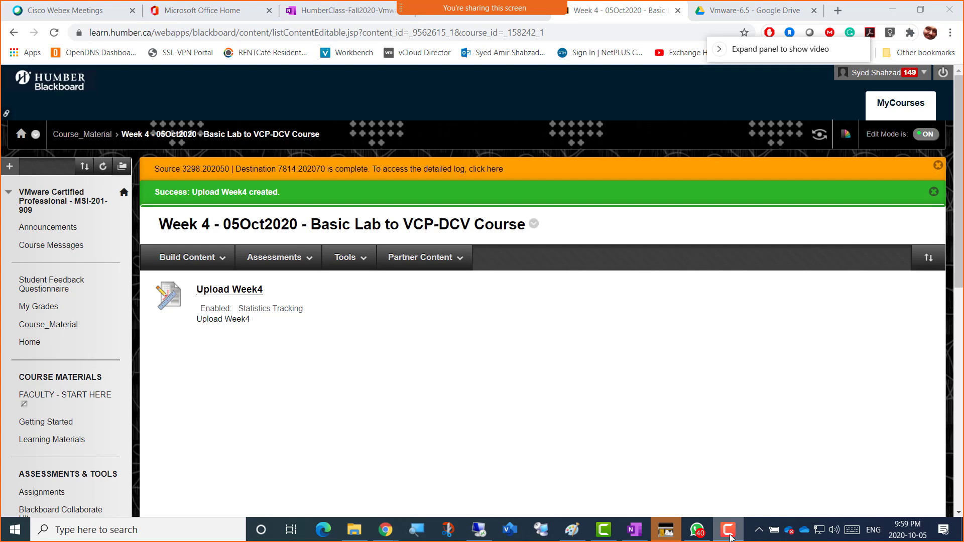